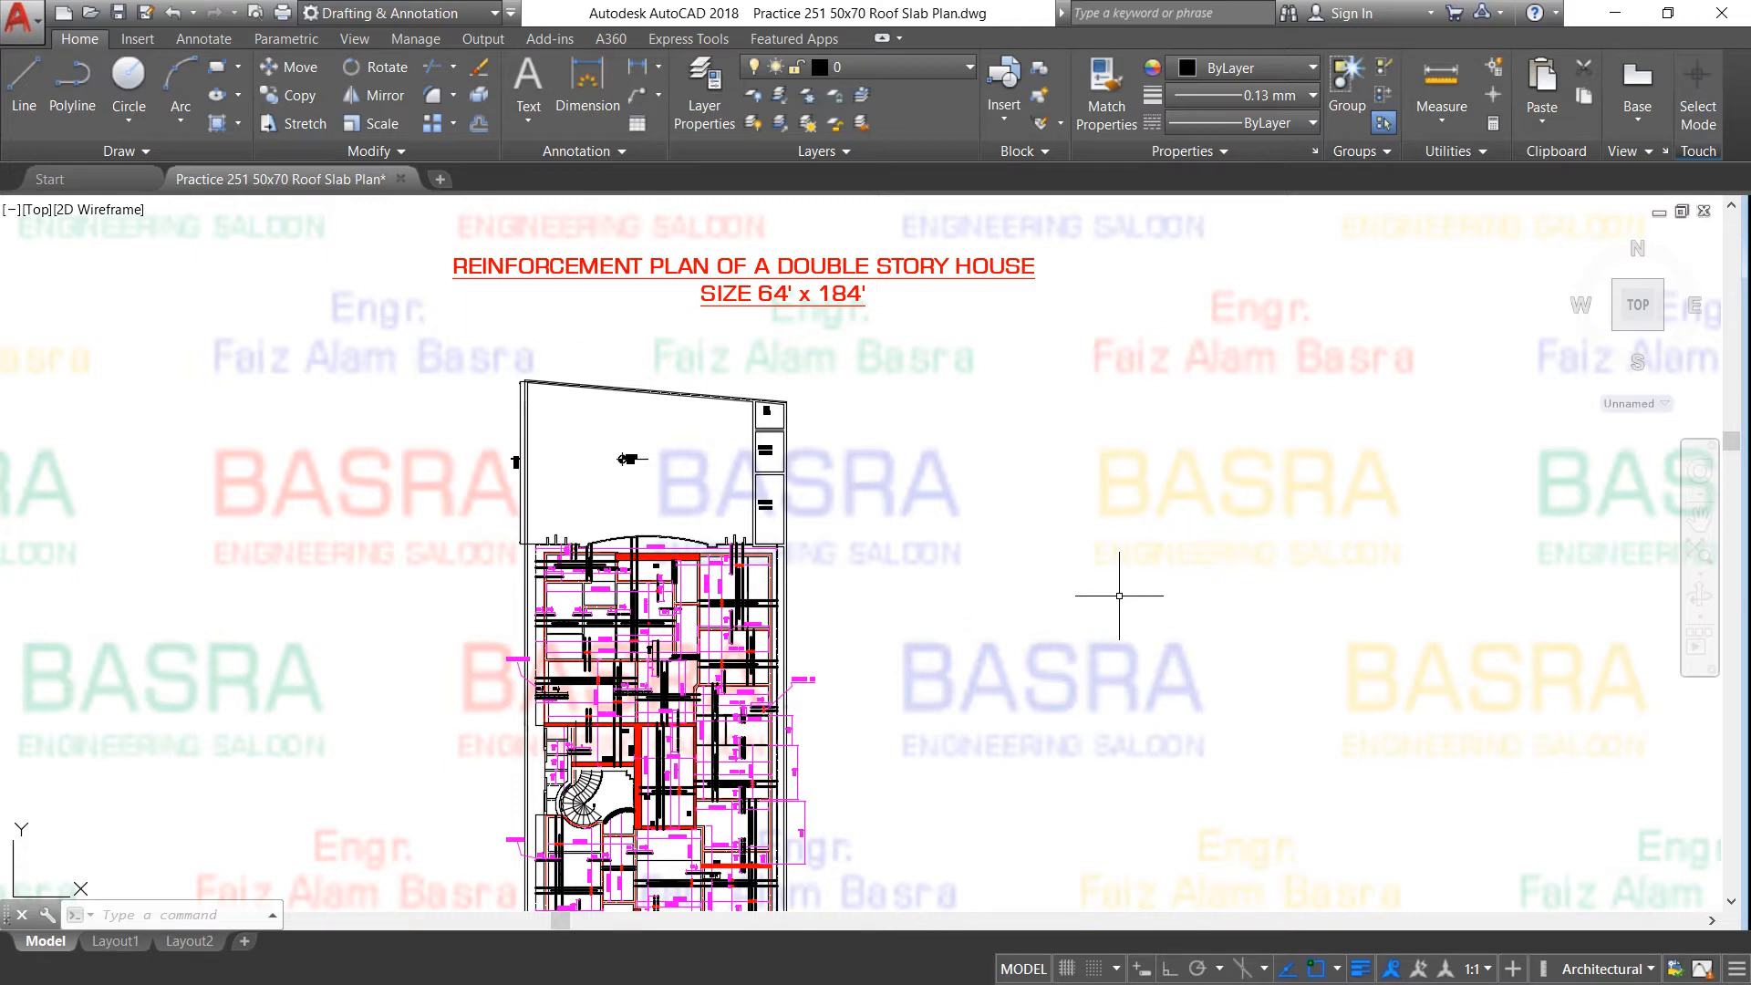
# Step: Examine the overall reinforcement plan of the double story house and the concealed beam layout along its curved lower end
pyautogui.scroll(-2, 828, 496)
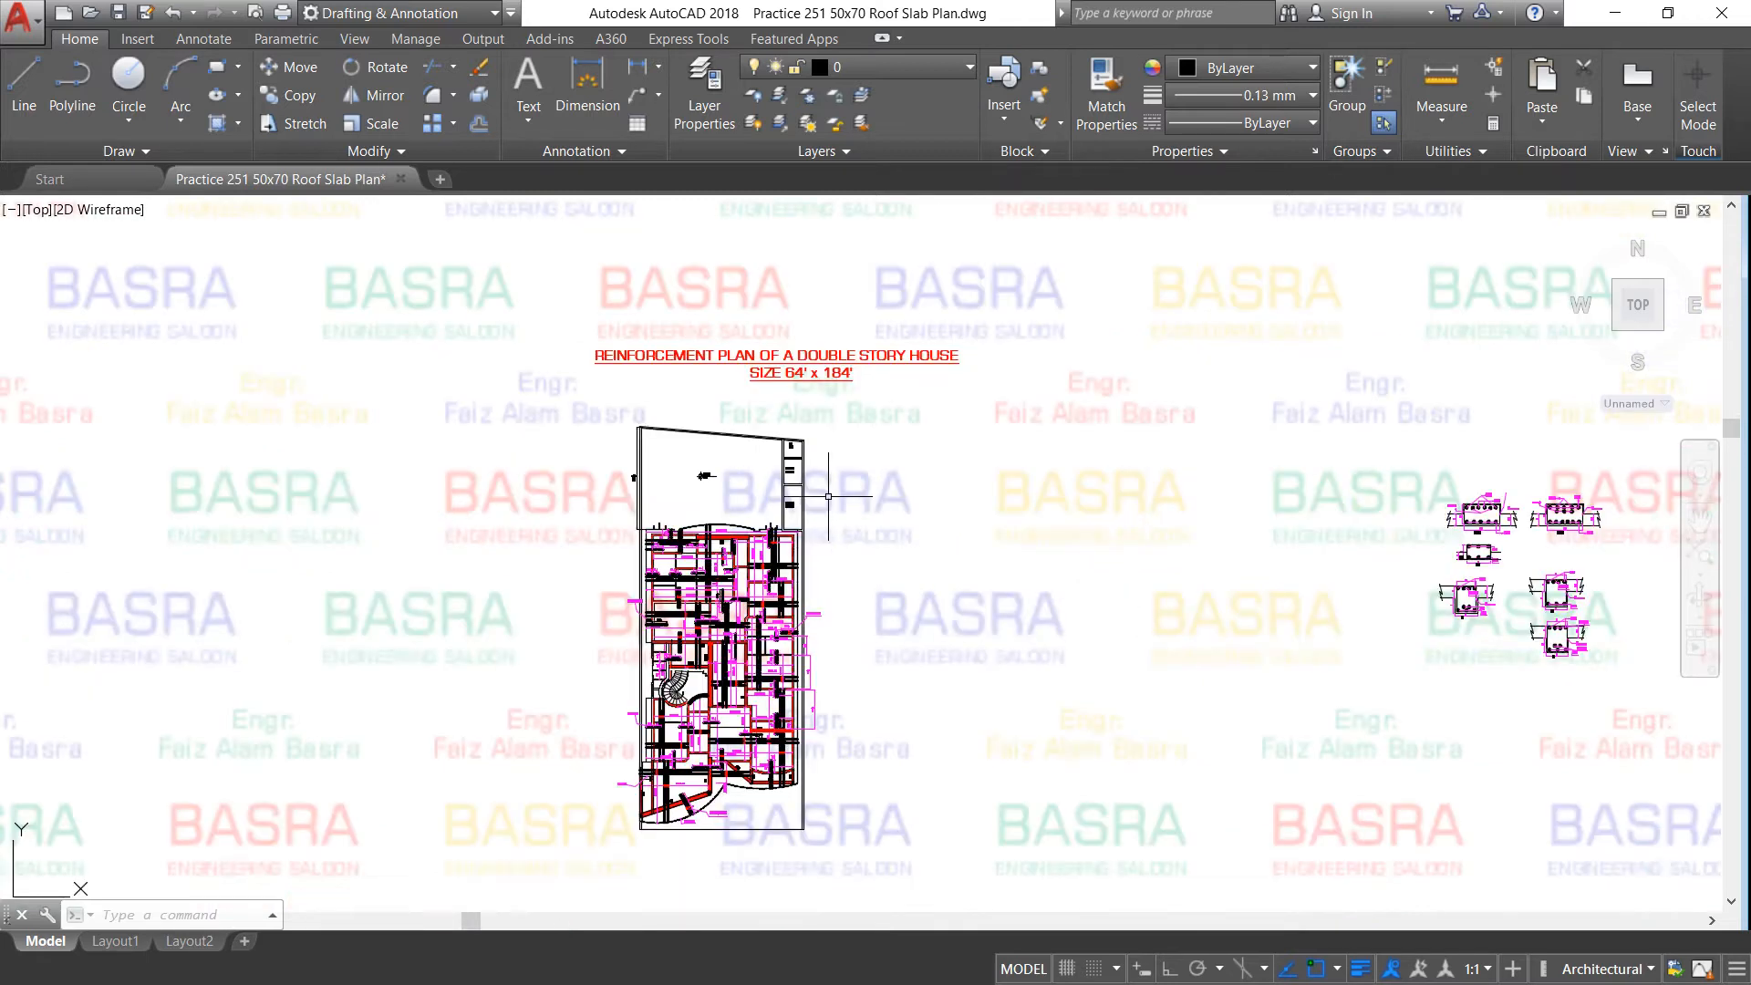
pyautogui.scroll(2, 773, 768)
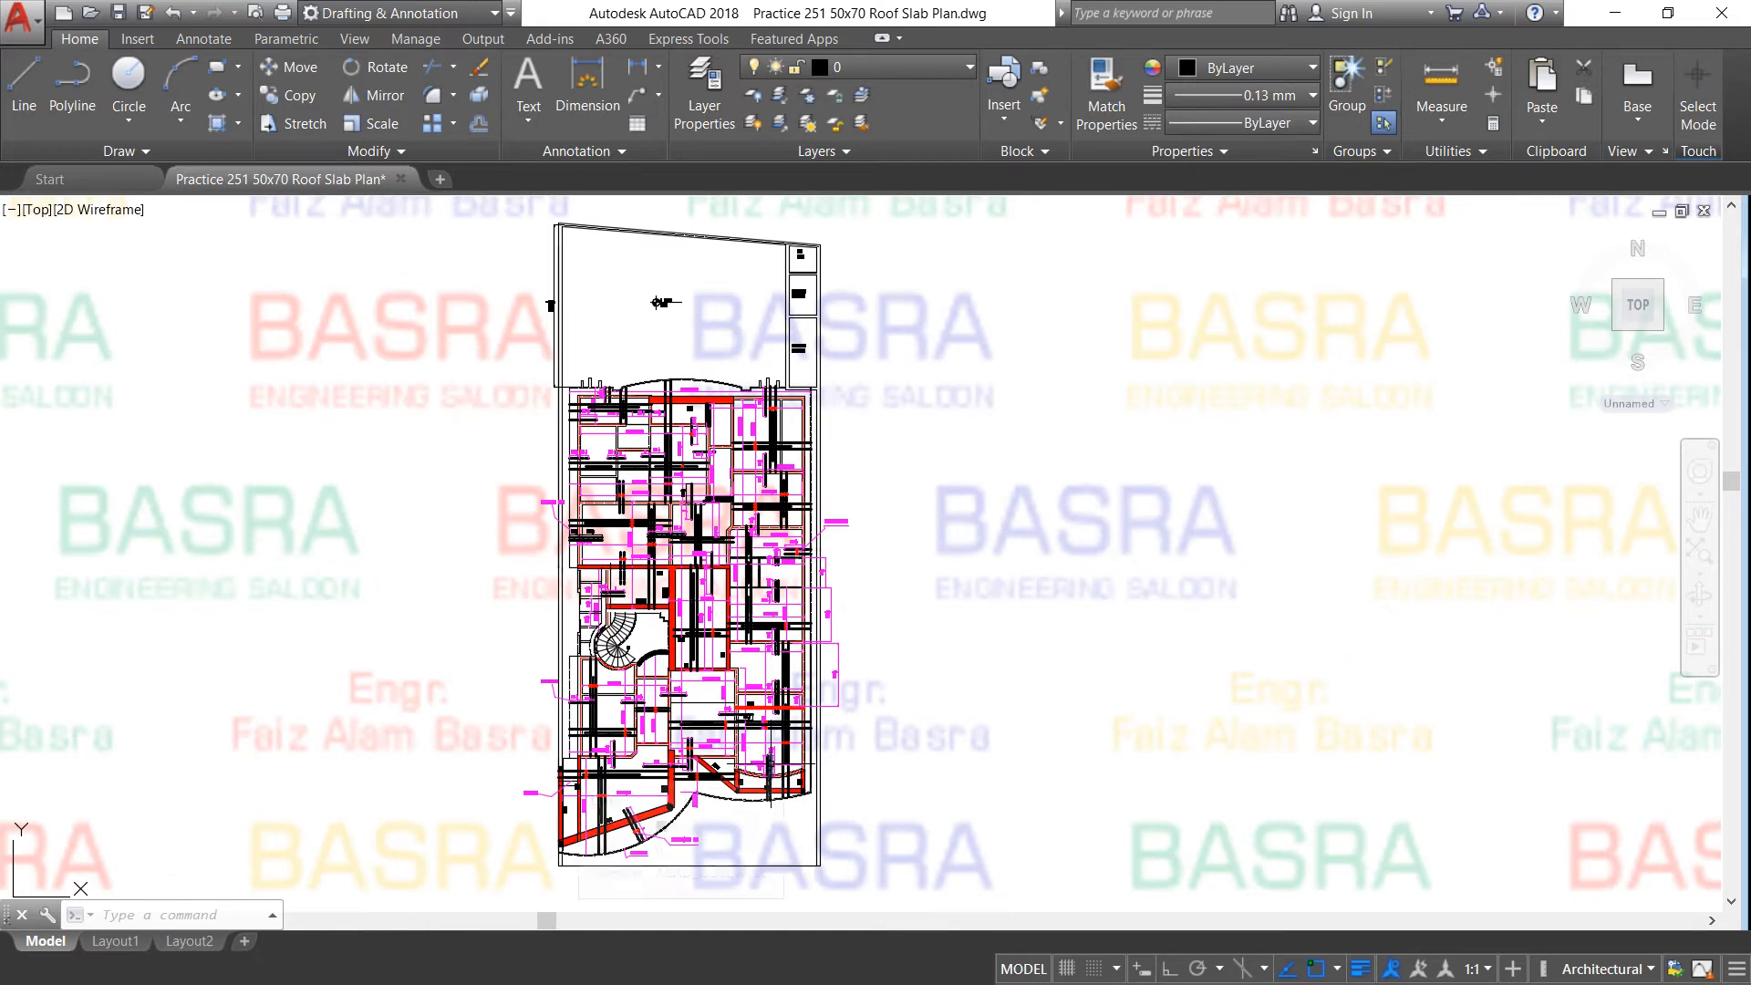
pyautogui.scroll(2, 674, 720)
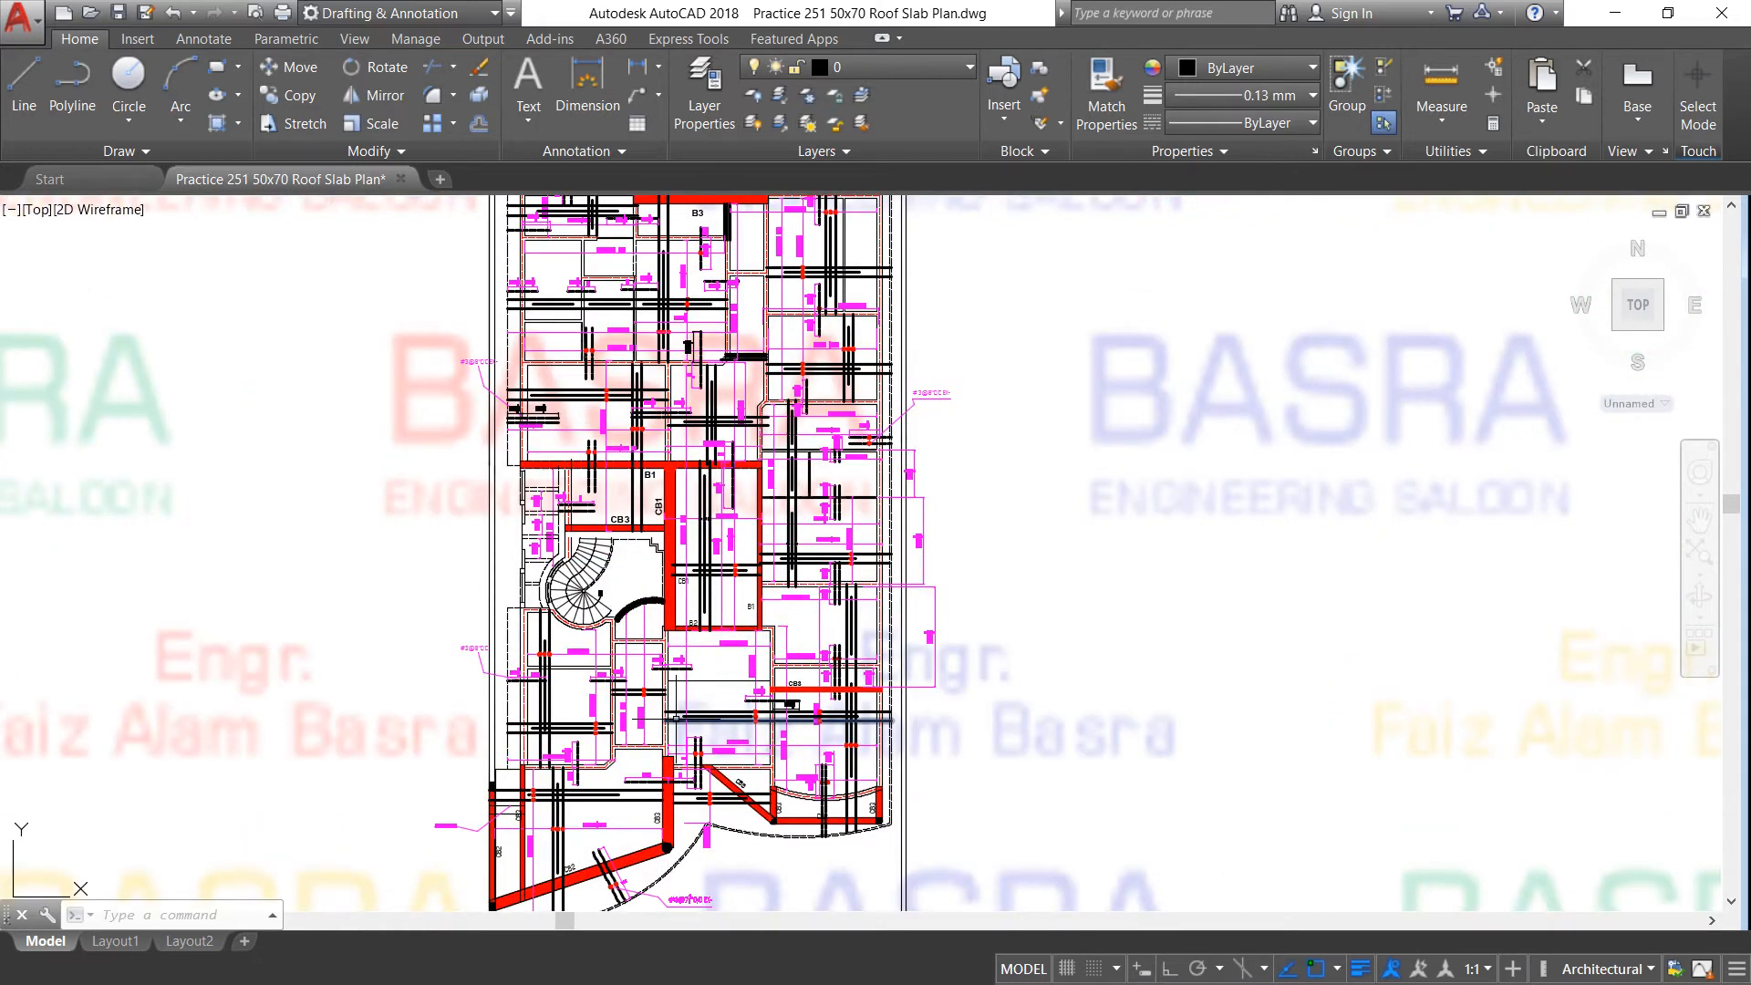
pyautogui.scroll(-2, 529, 602)
pyautogui.scroll(2, 475, 776)
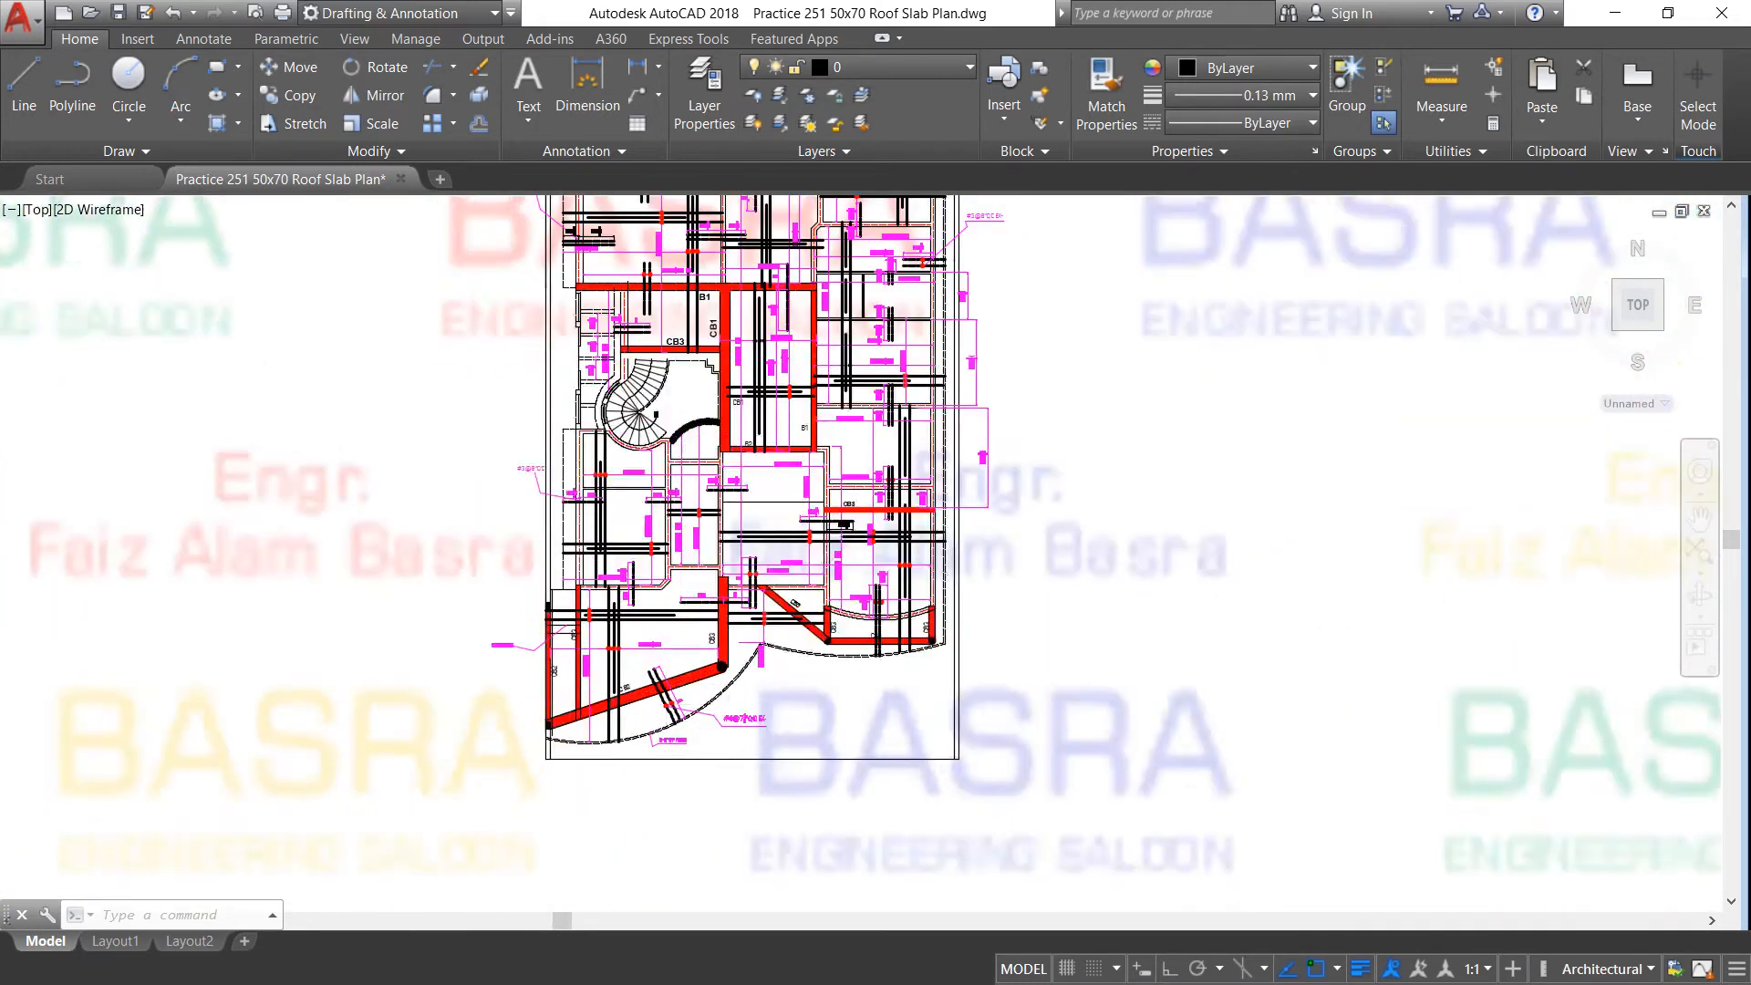
pyautogui.scroll(4, 662, 757)
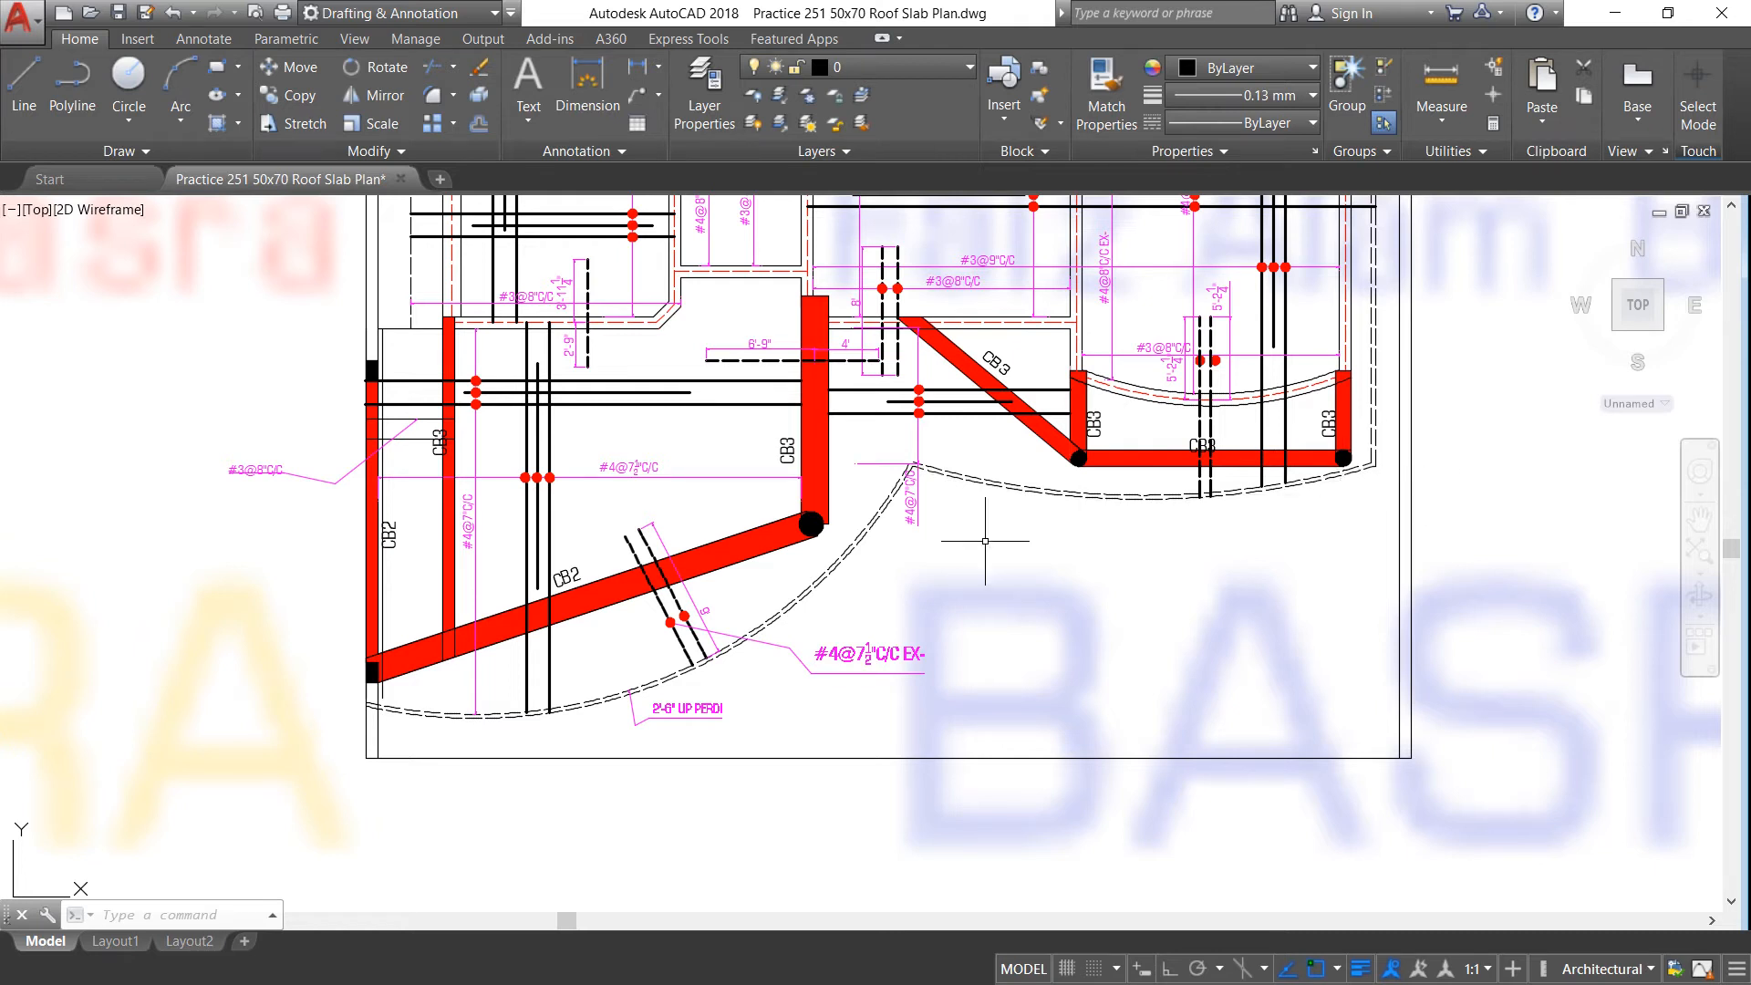
pyautogui.scroll(2, 456, 643)
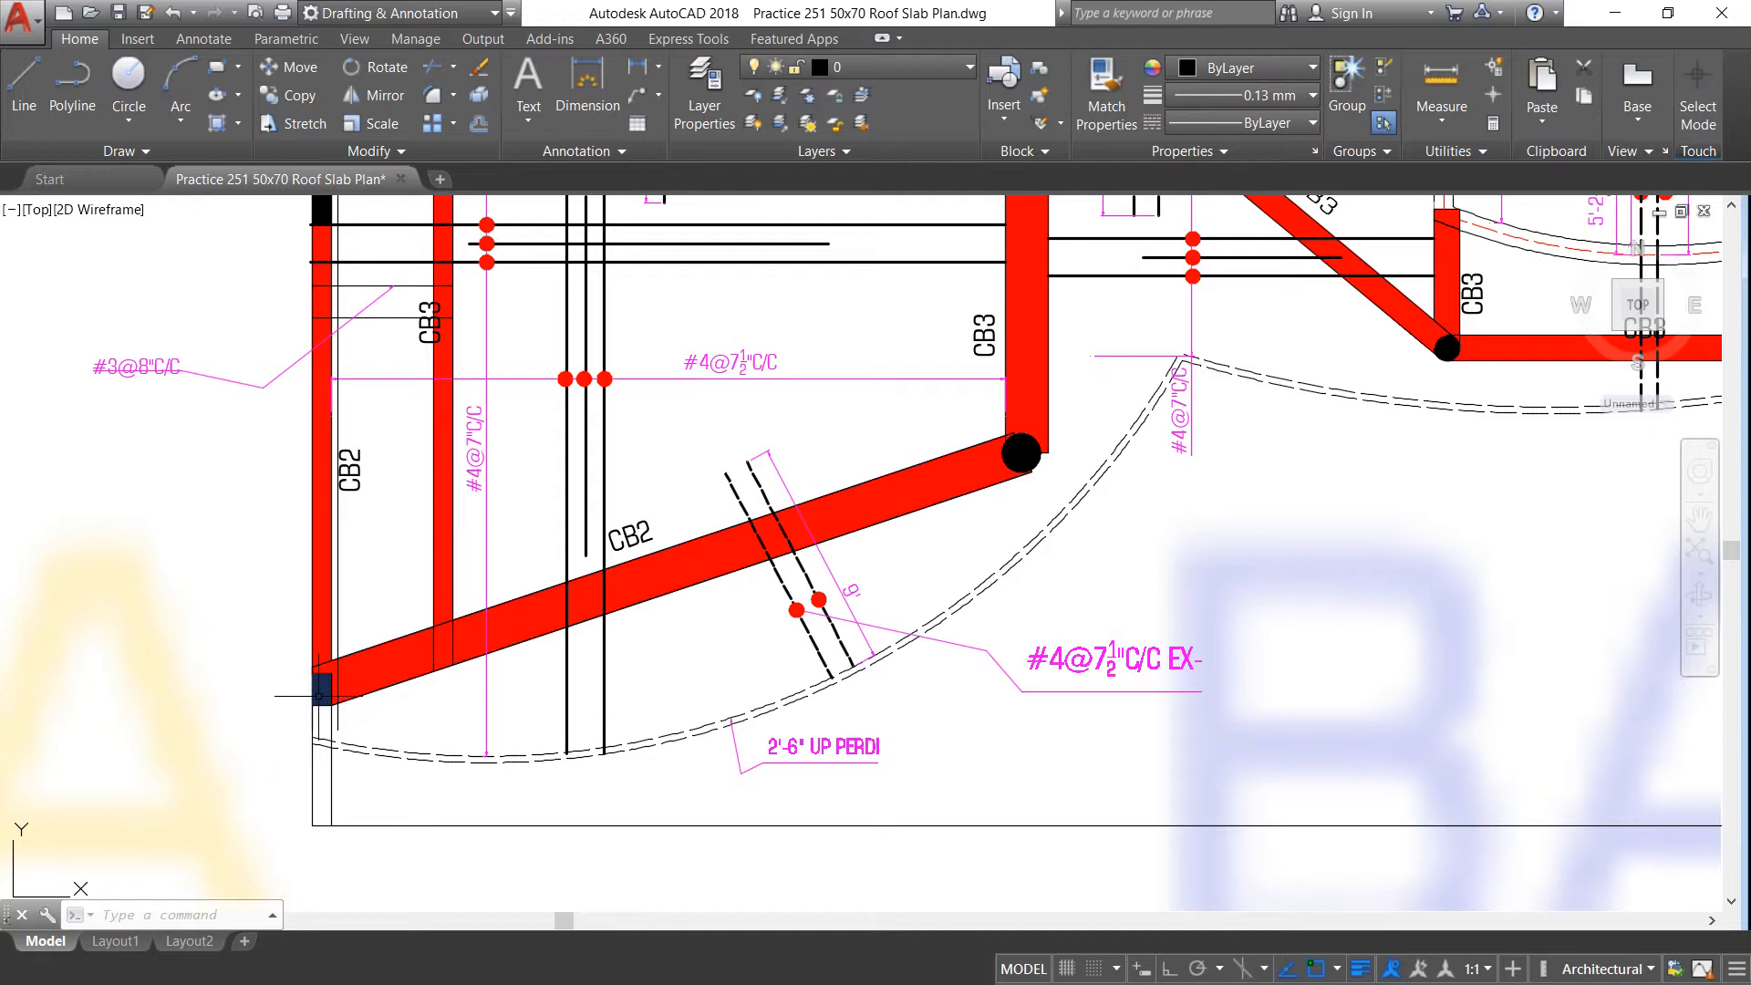
pyautogui.scroll(-2, 321, 370)
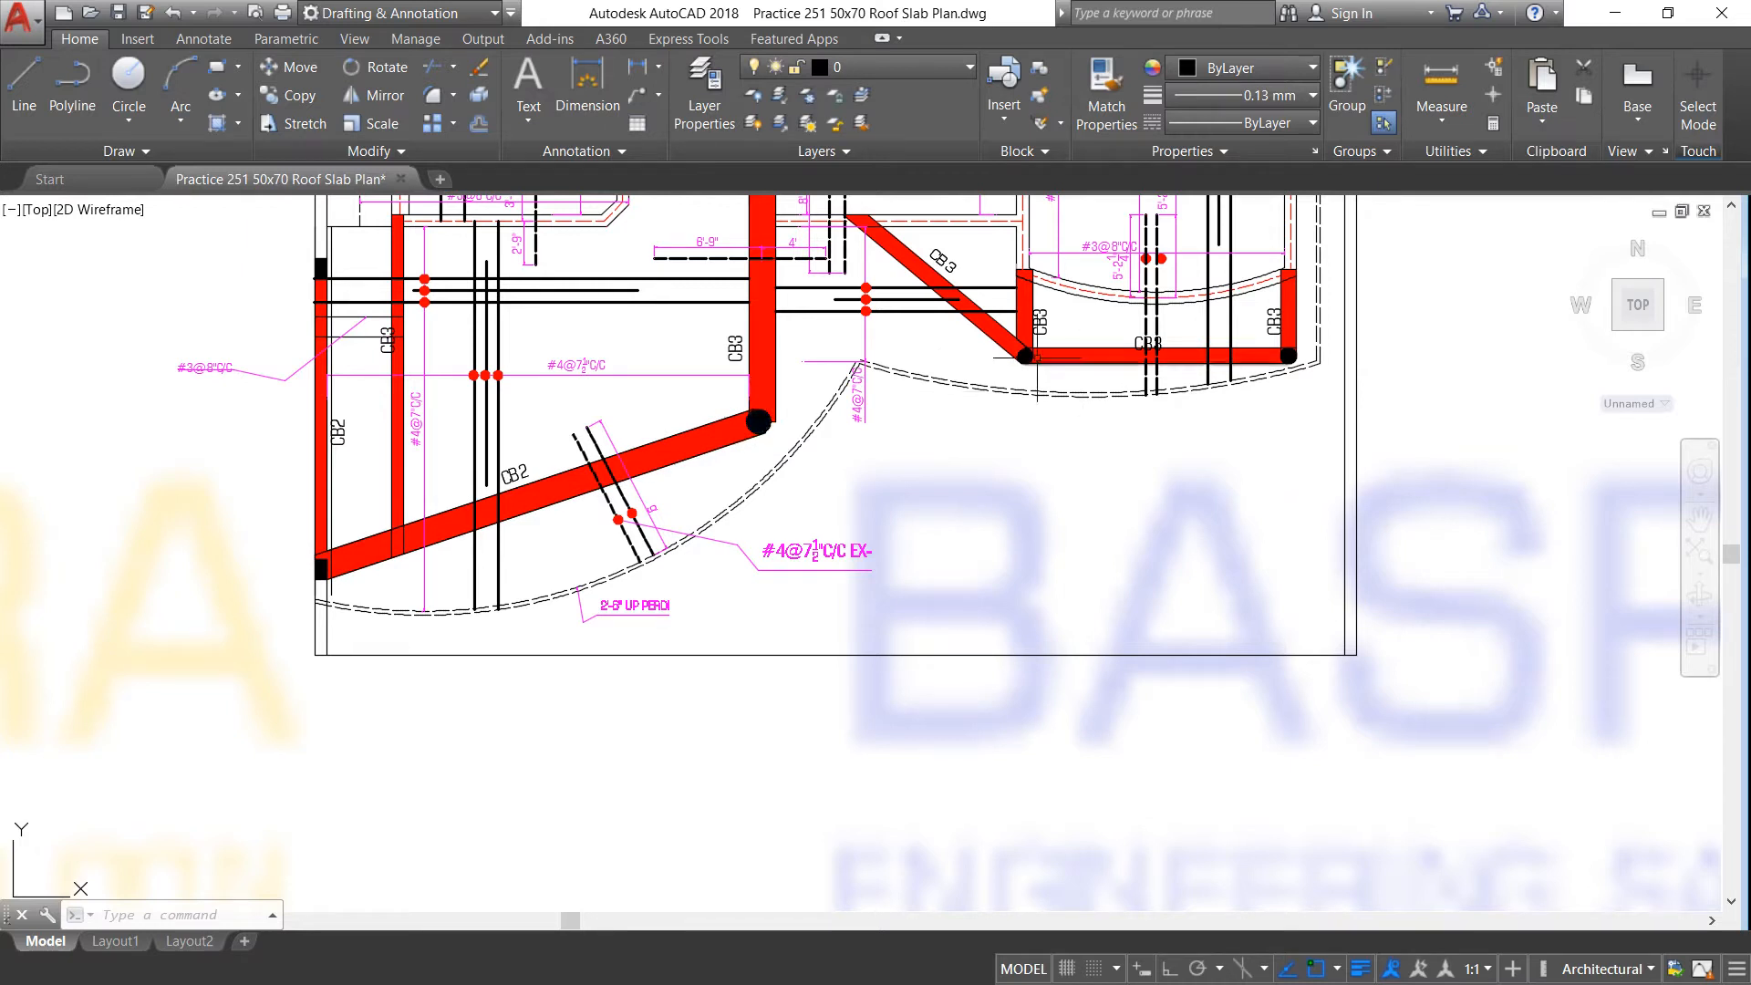
pyautogui.scroll(-2, 1030, 460)
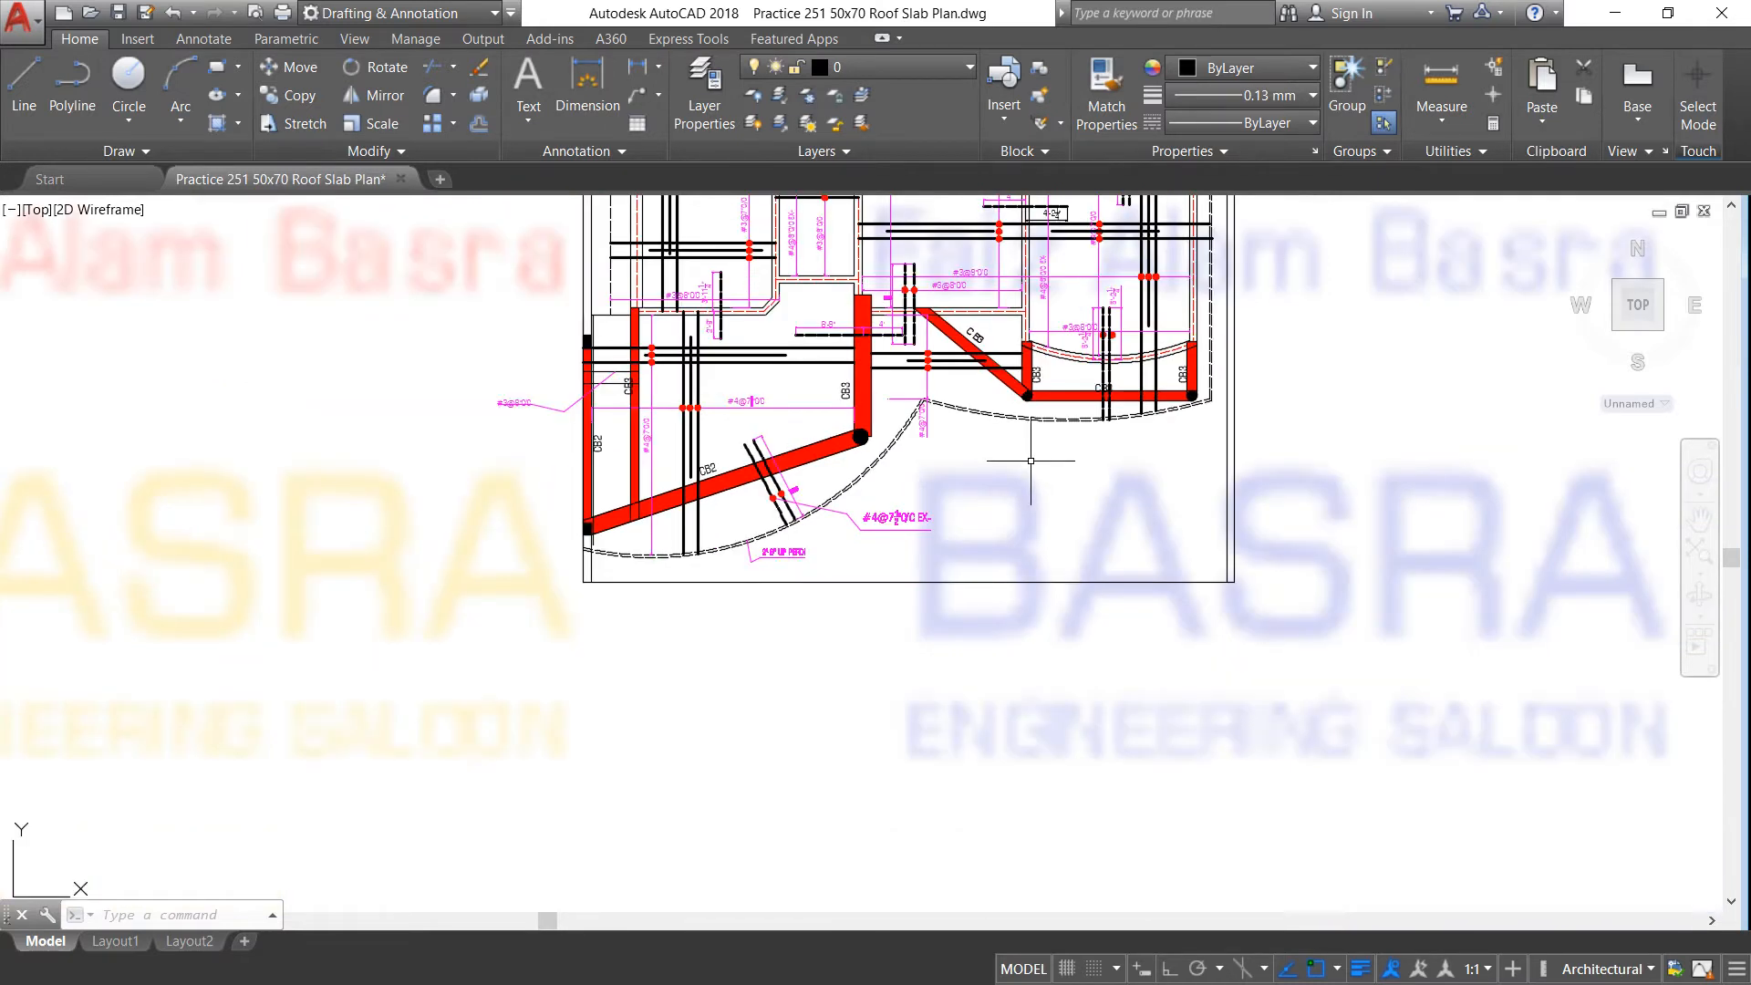
pyautogui.scroll(2, 932, 445)
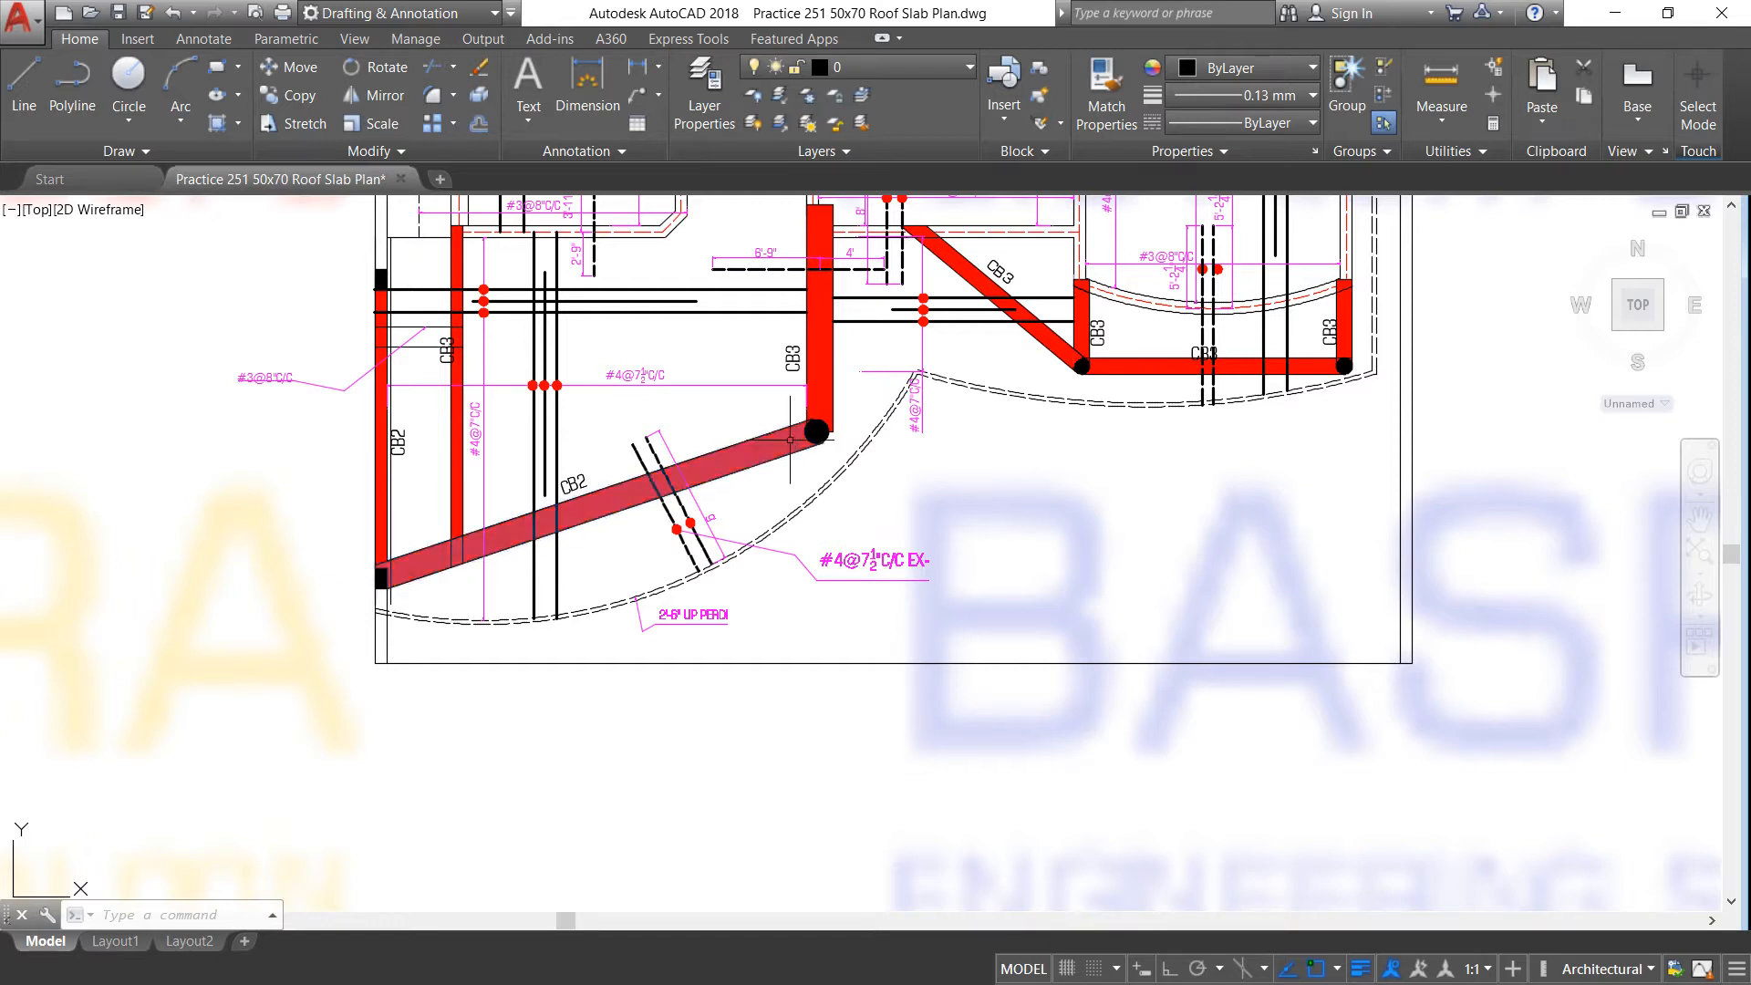
pyautogui.scroll(-3, 794, 442)
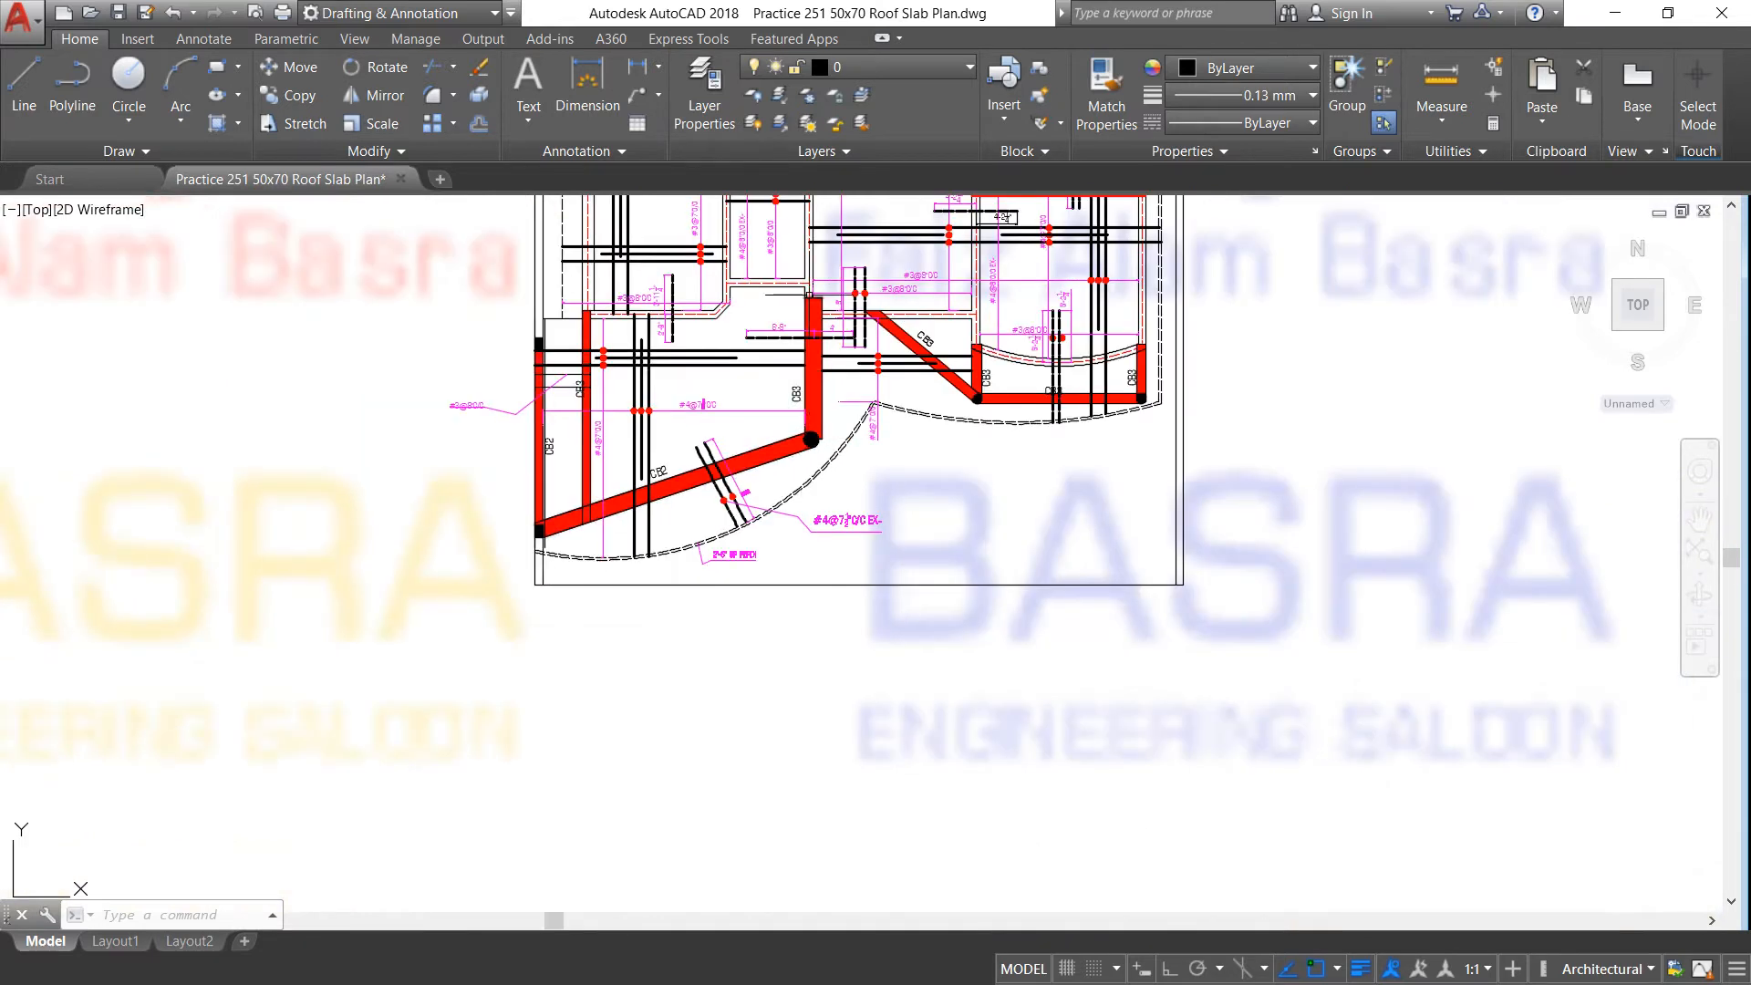
pyautogui.scroll(2, 809, 295)
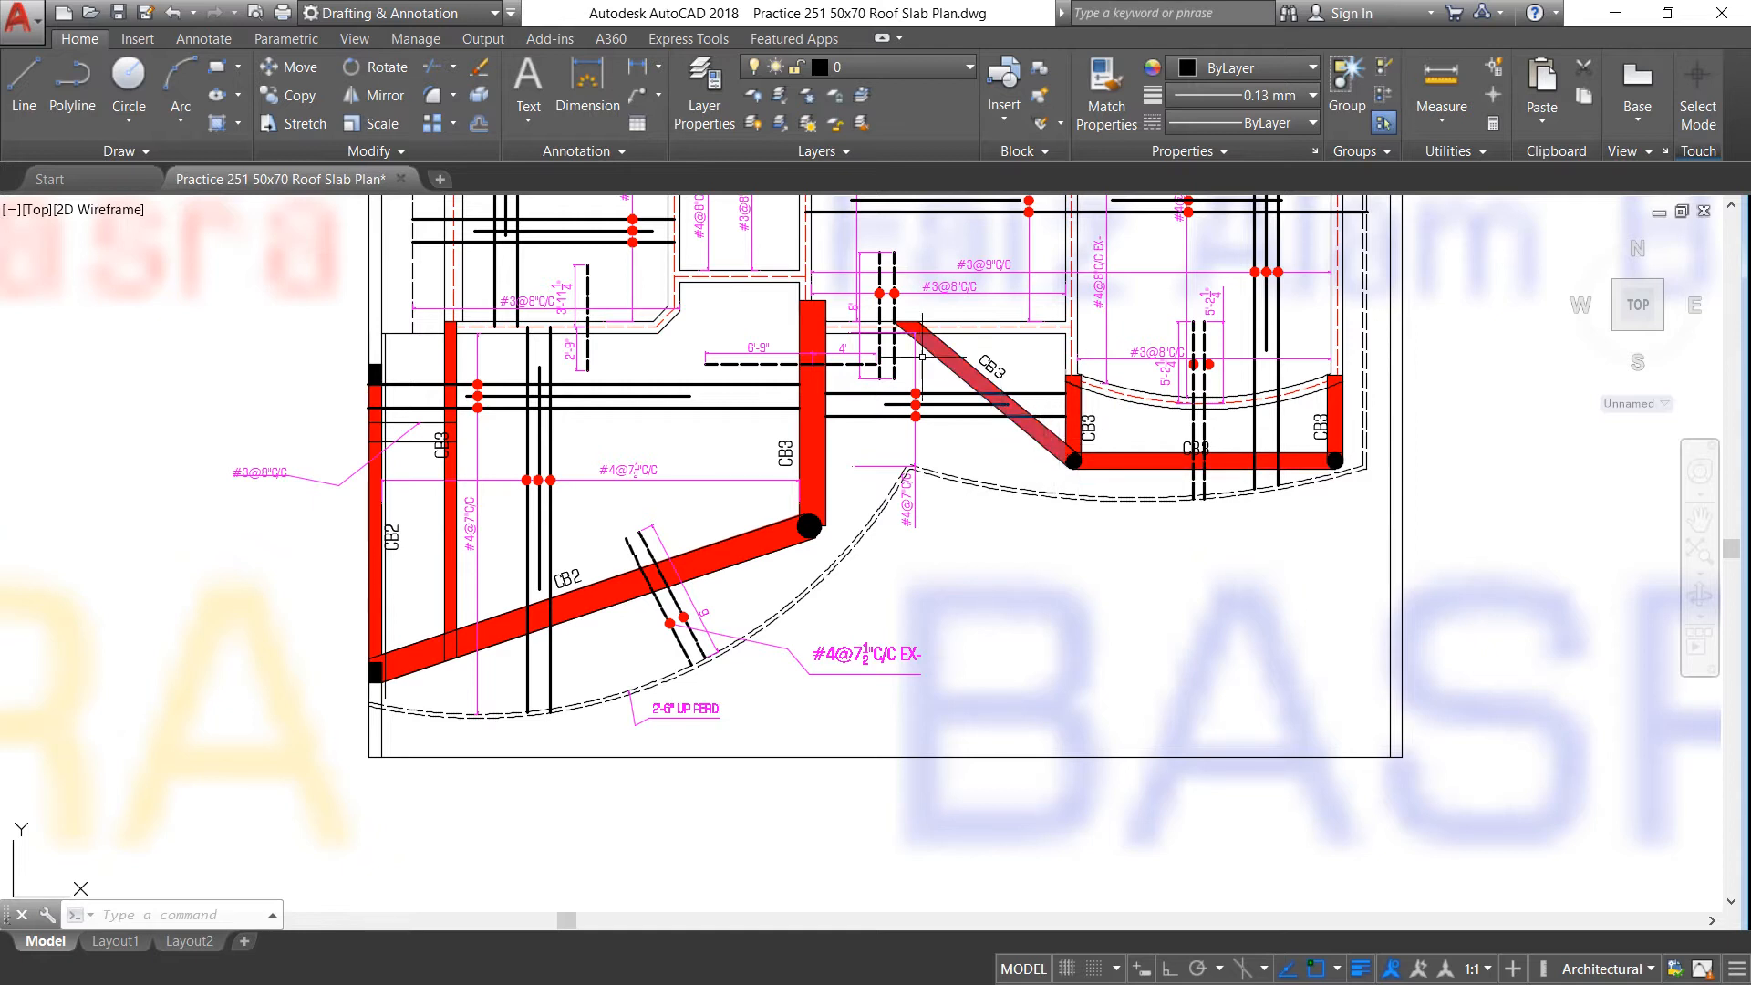
pyautogui.moveTo(910, 340)
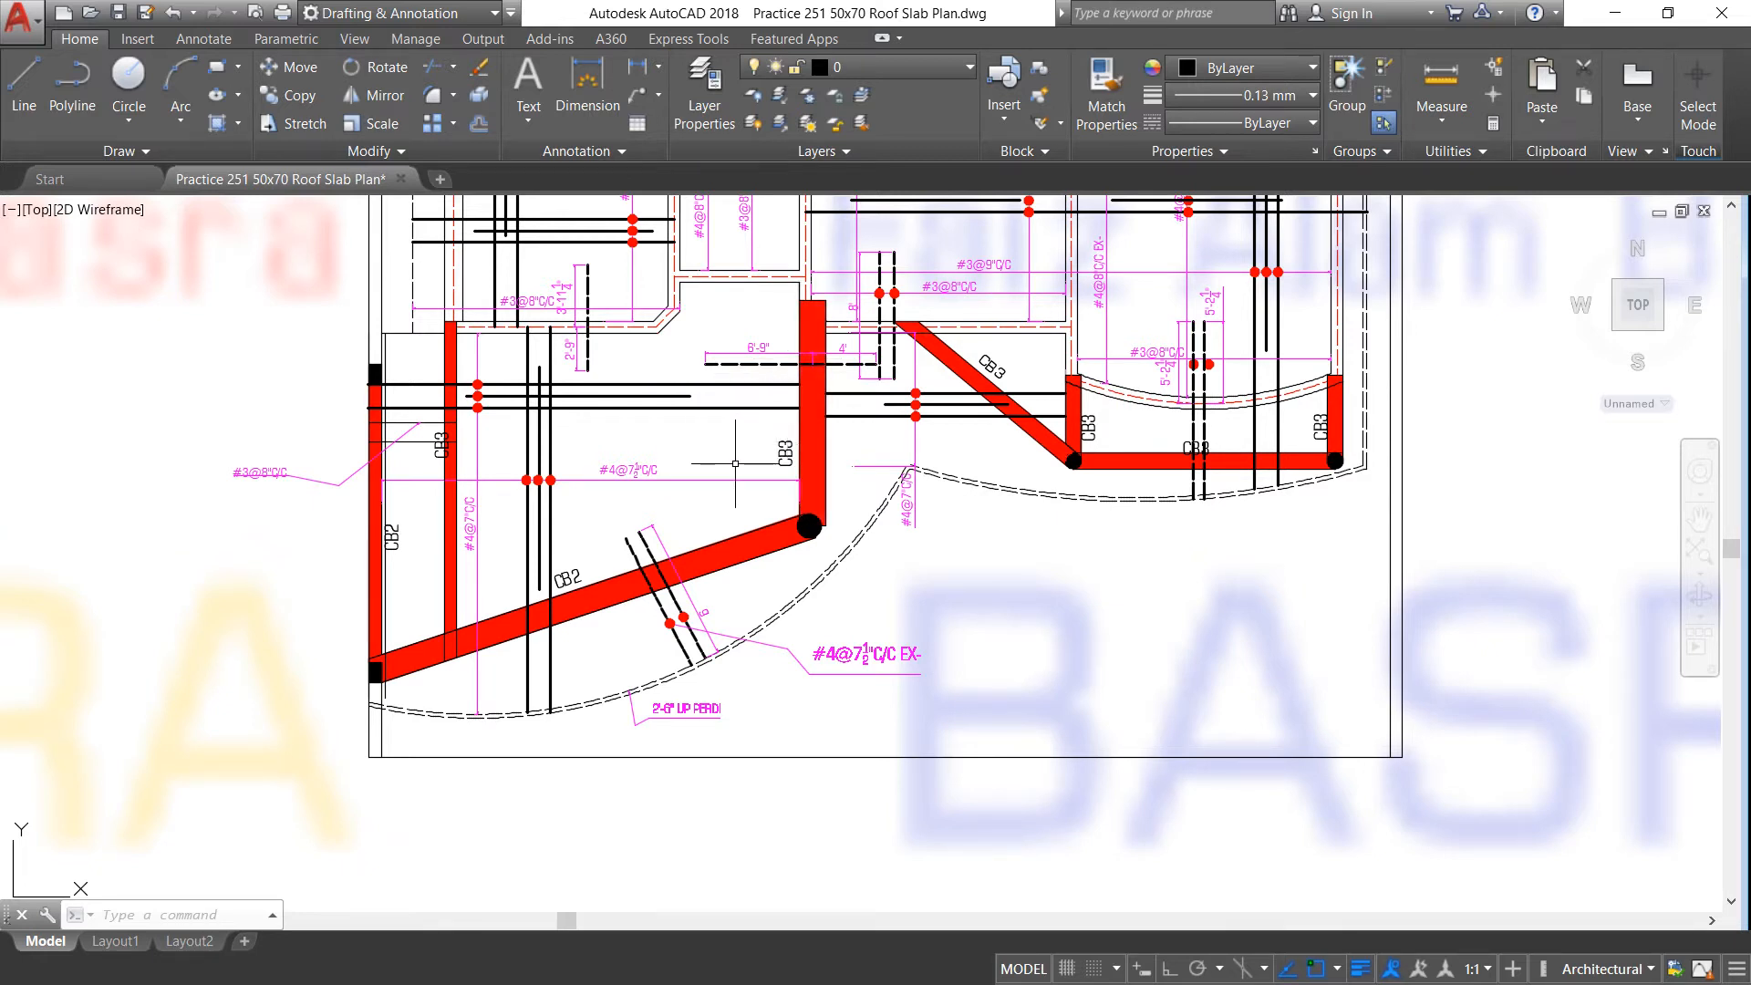
# Step: Inspect the CB2 and CB3 beams and their column supports around the two curved slab projections at the plan's lower end
pyautogui.scroll(2, 381, 574)
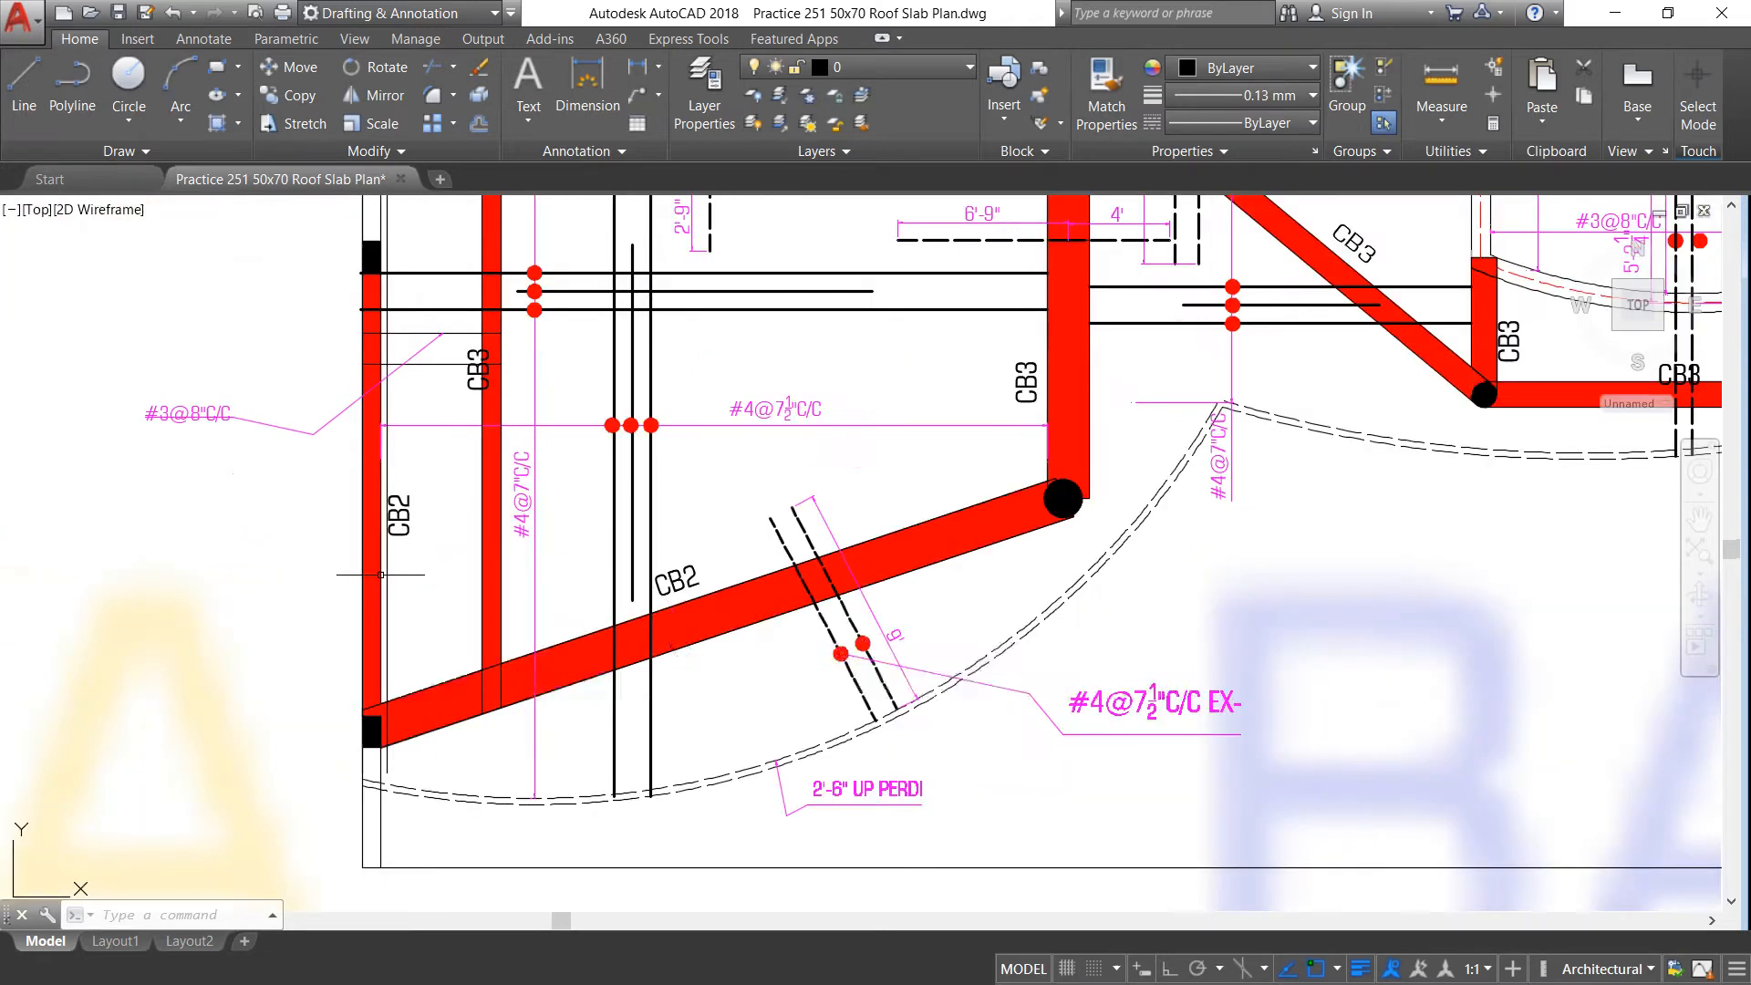
pyautogui.scroll(2, 407, 554)
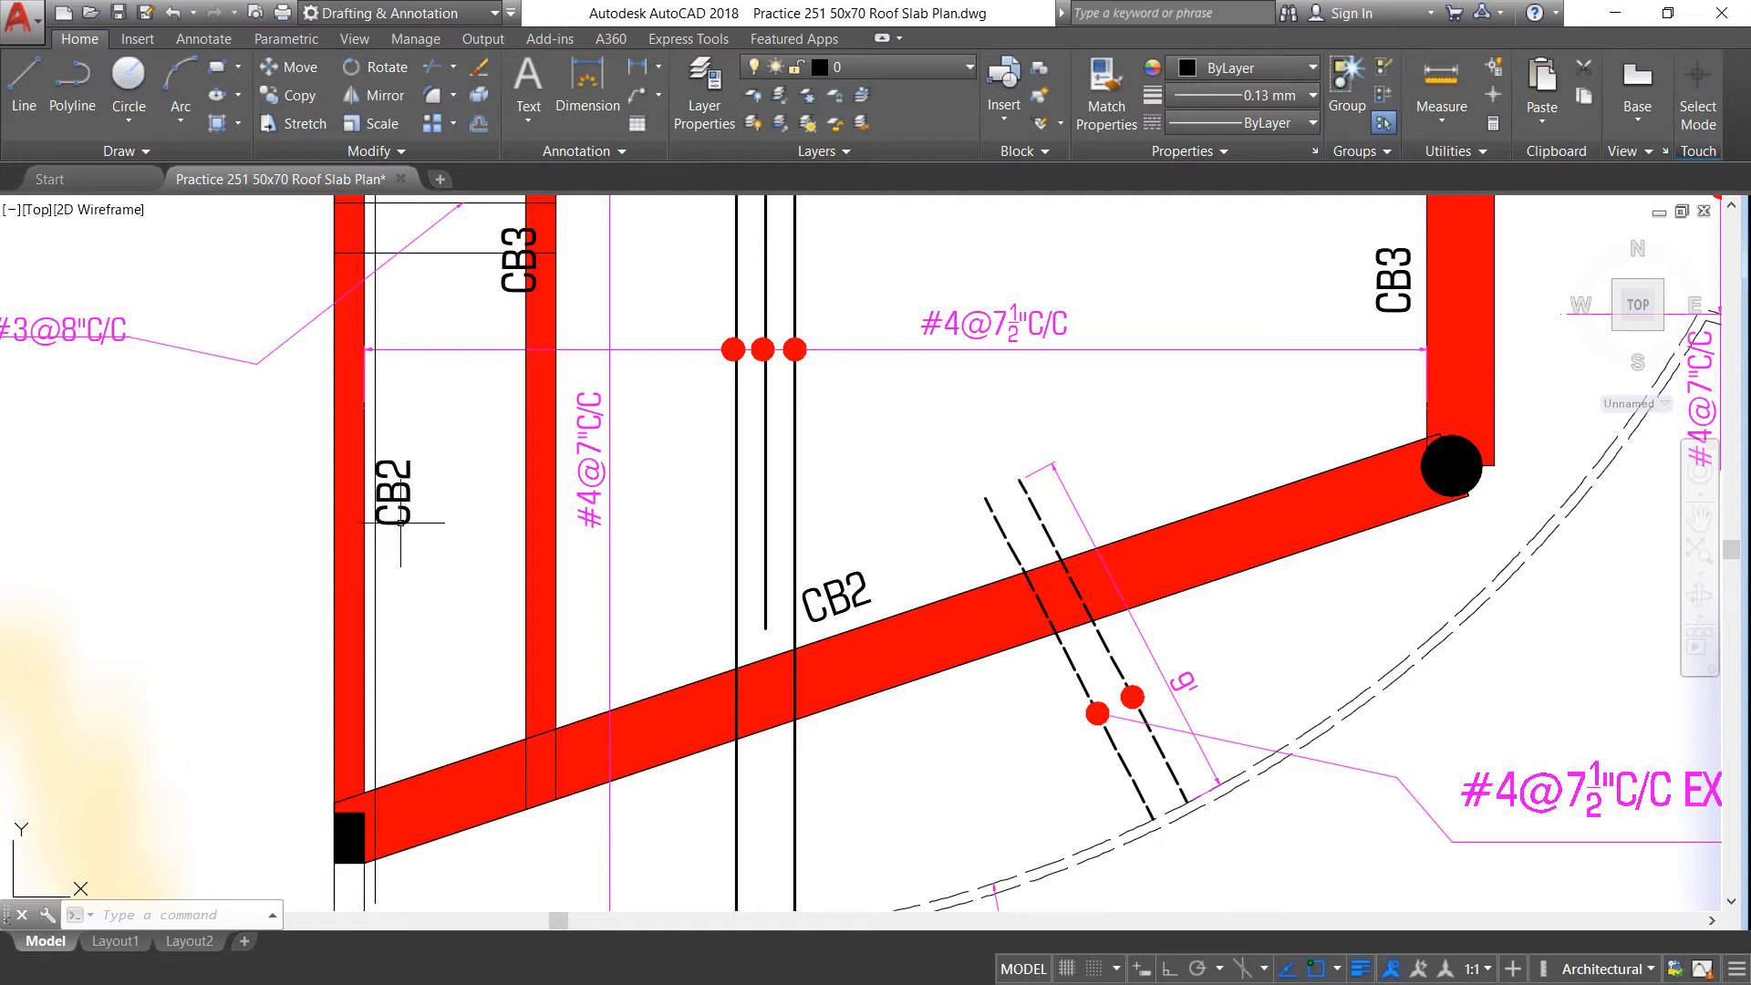
pyautogui.scroll(-3, 782, 569)
pyautogui.scroll(1, 1020, 438)
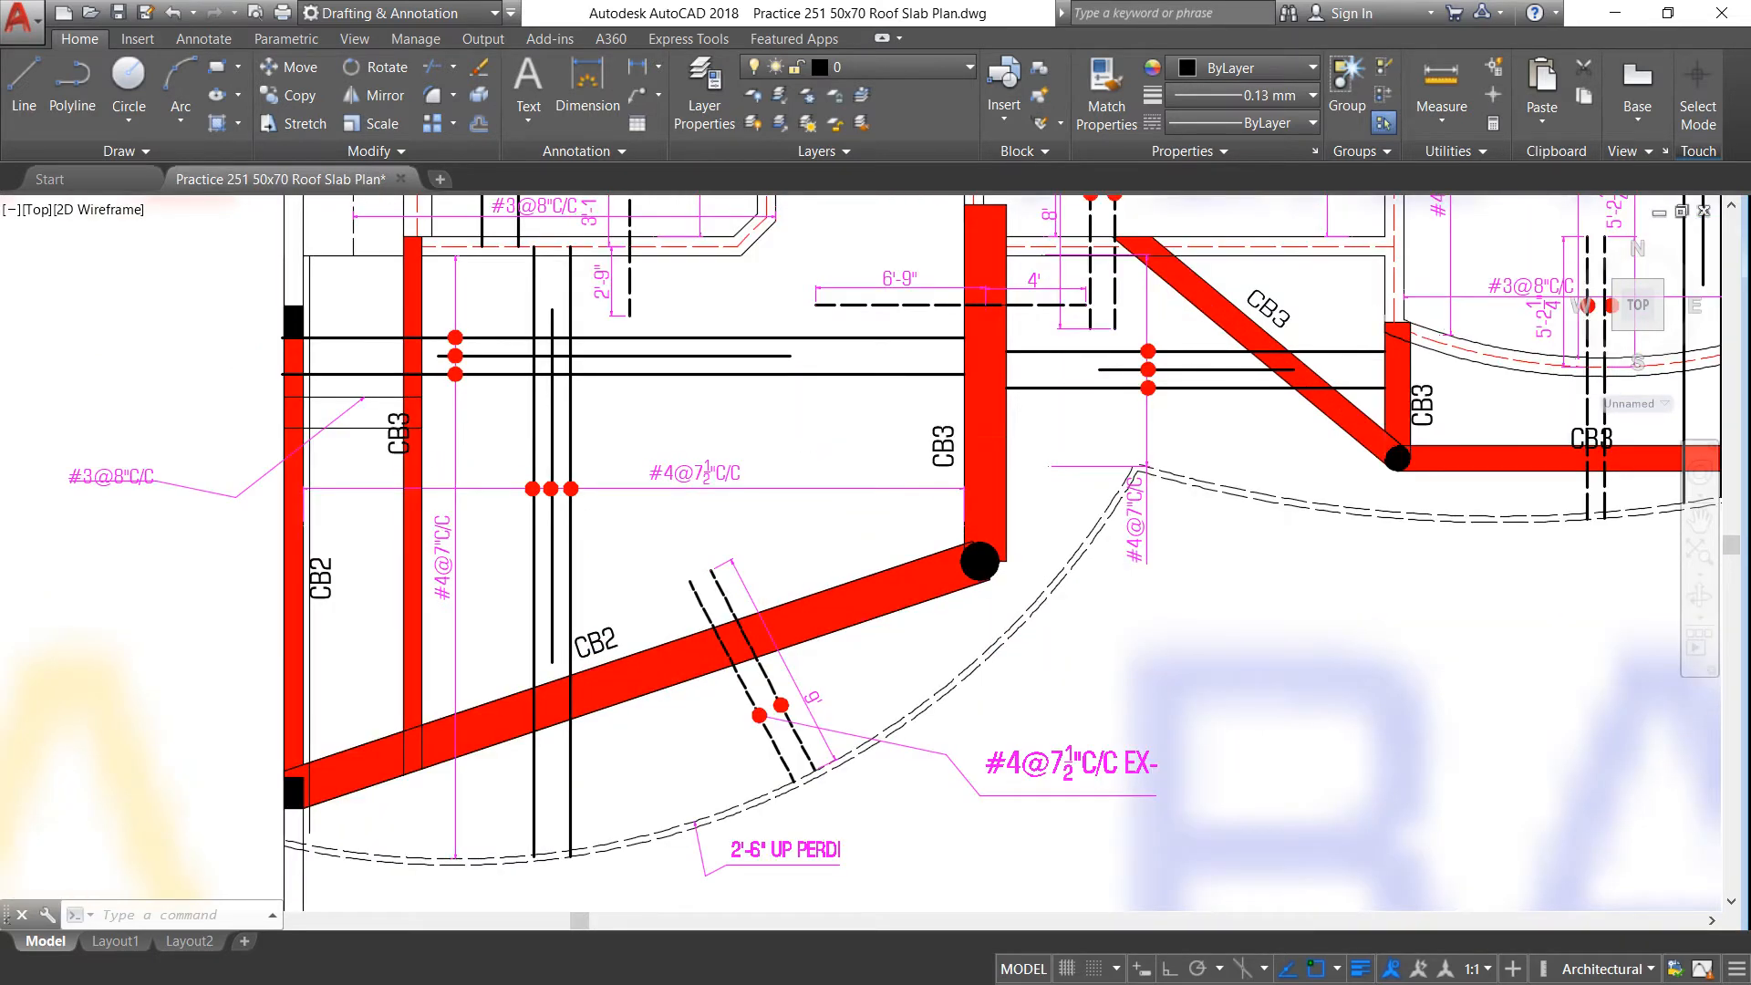
pyautogui.scroll(2, 1295, 317)
pyautogui.scroll(-2, 1137, 316)
pyautogui.scroll(-2, 1138, 316)
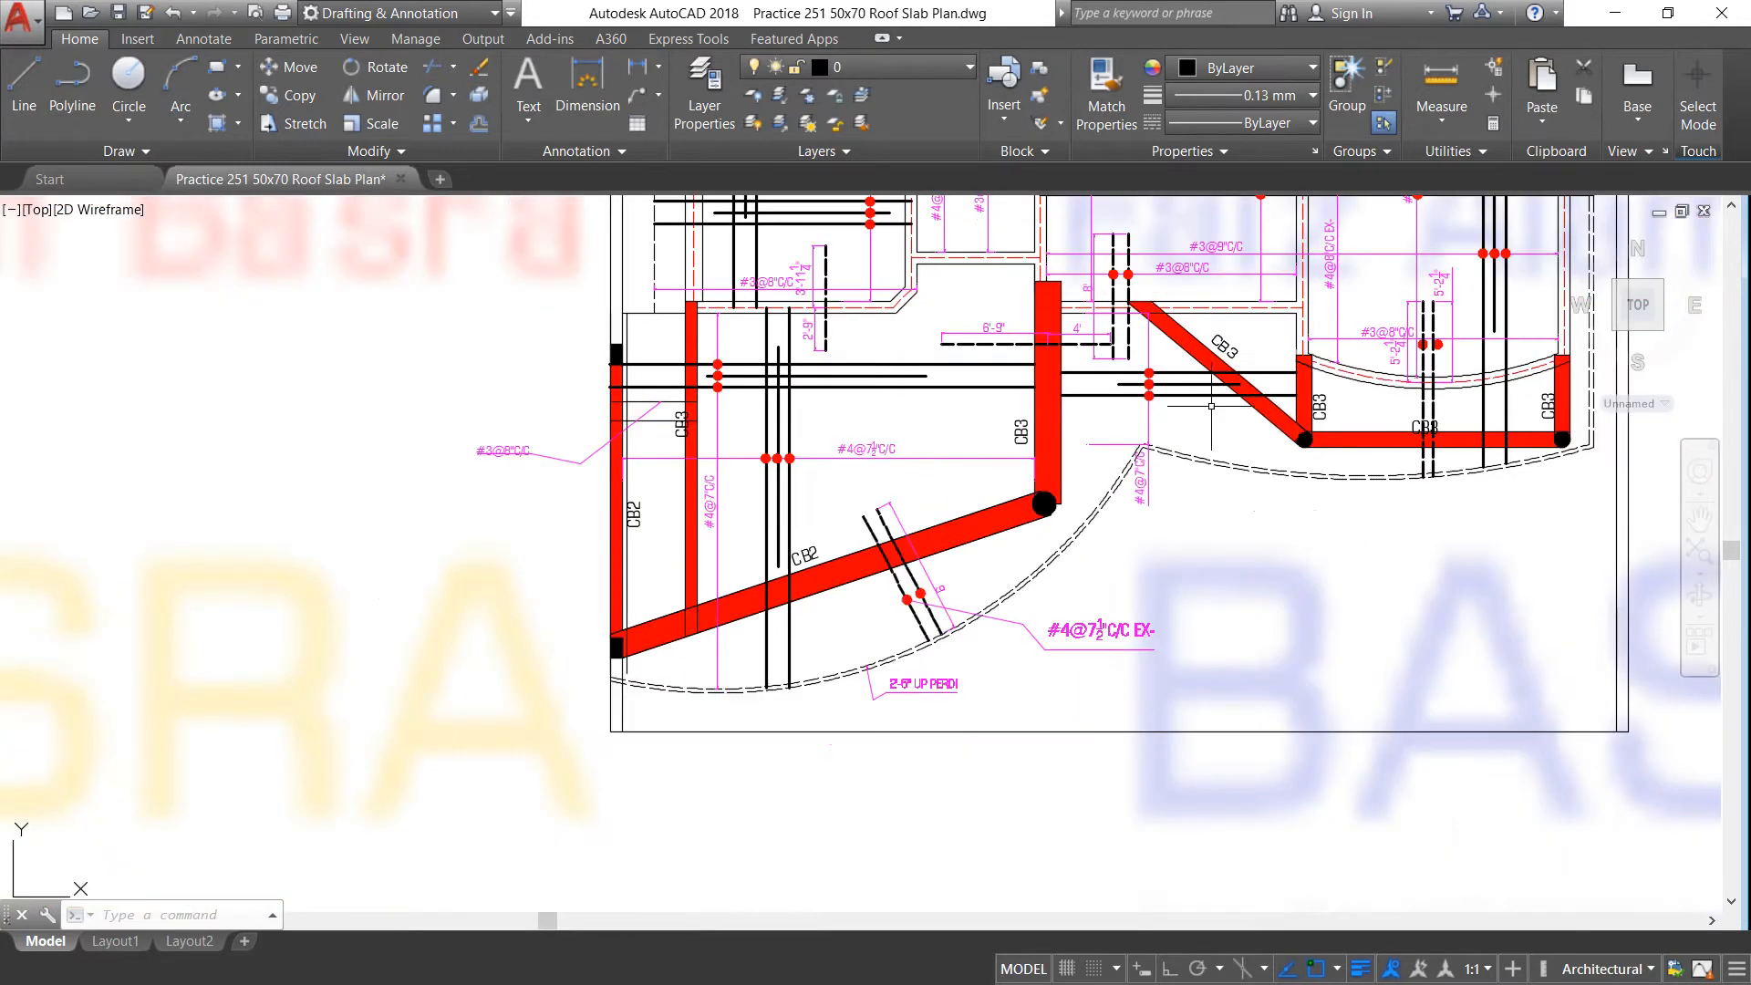
pyautogui.scroll(2, 1327, 337)
pyautogui.scroll(2, 1514, 429)
pyautogui.scroll(-1, 1514, 429)
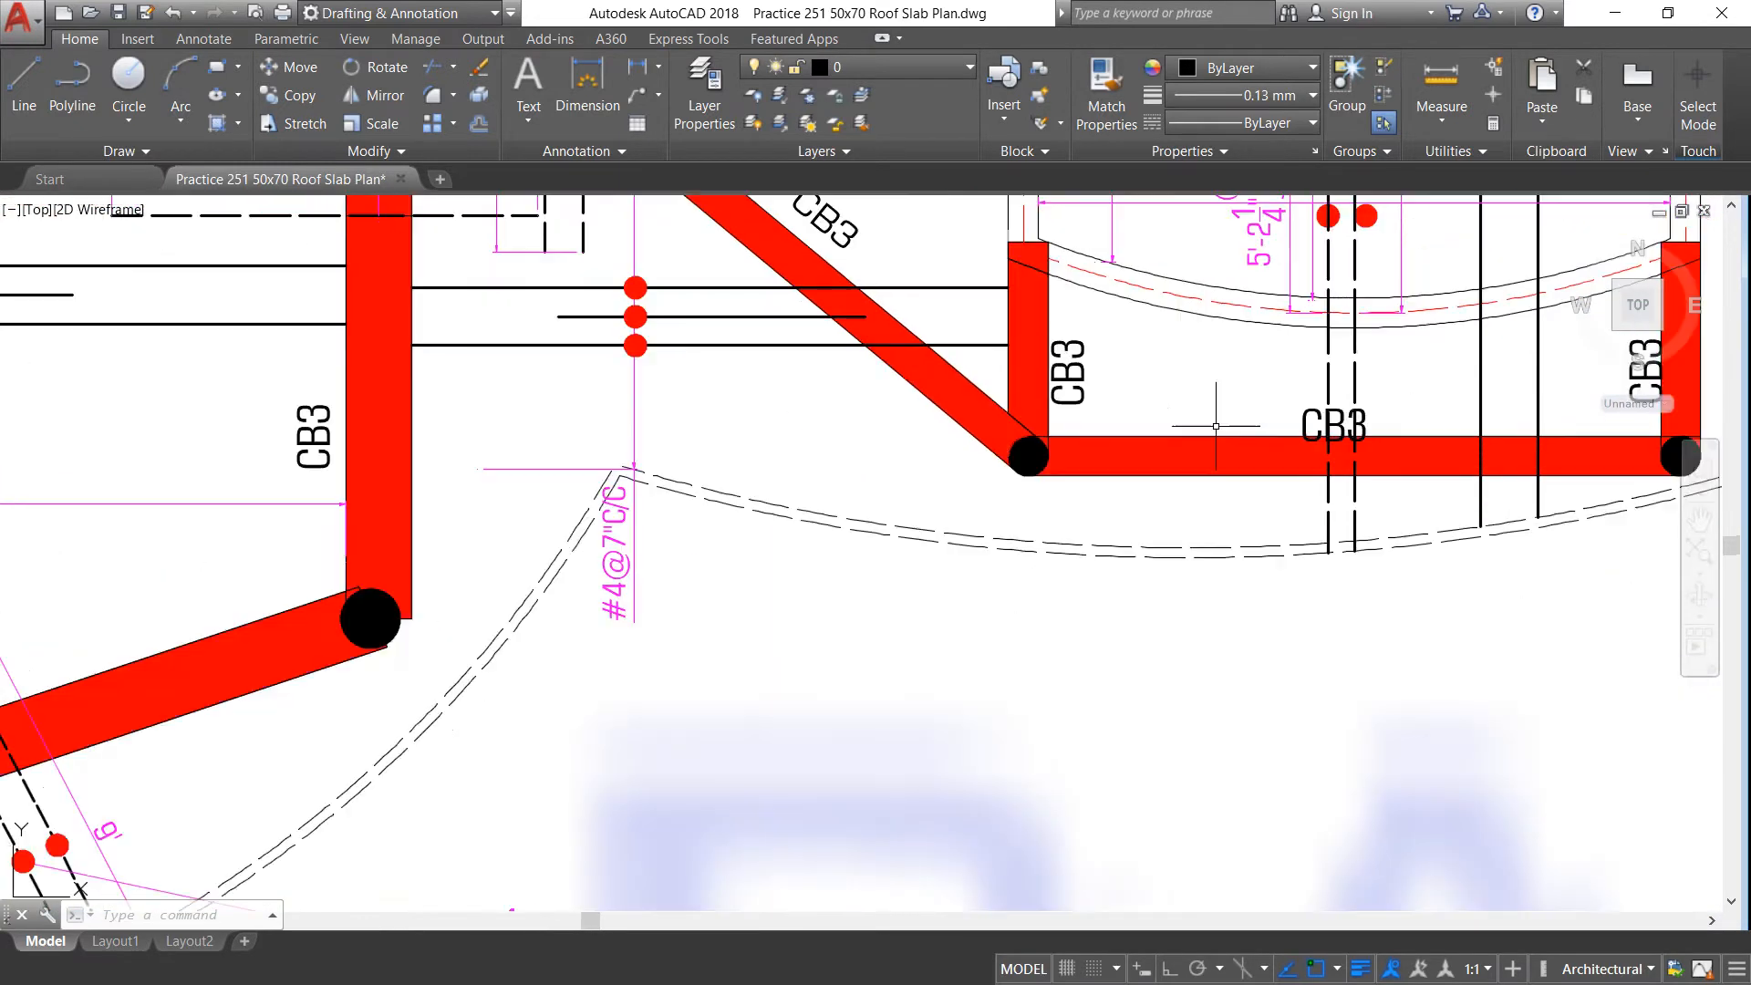
pyautogui.scroll(1, 1550, 411)
pyautogui.scroll(-5, 1642, 392)
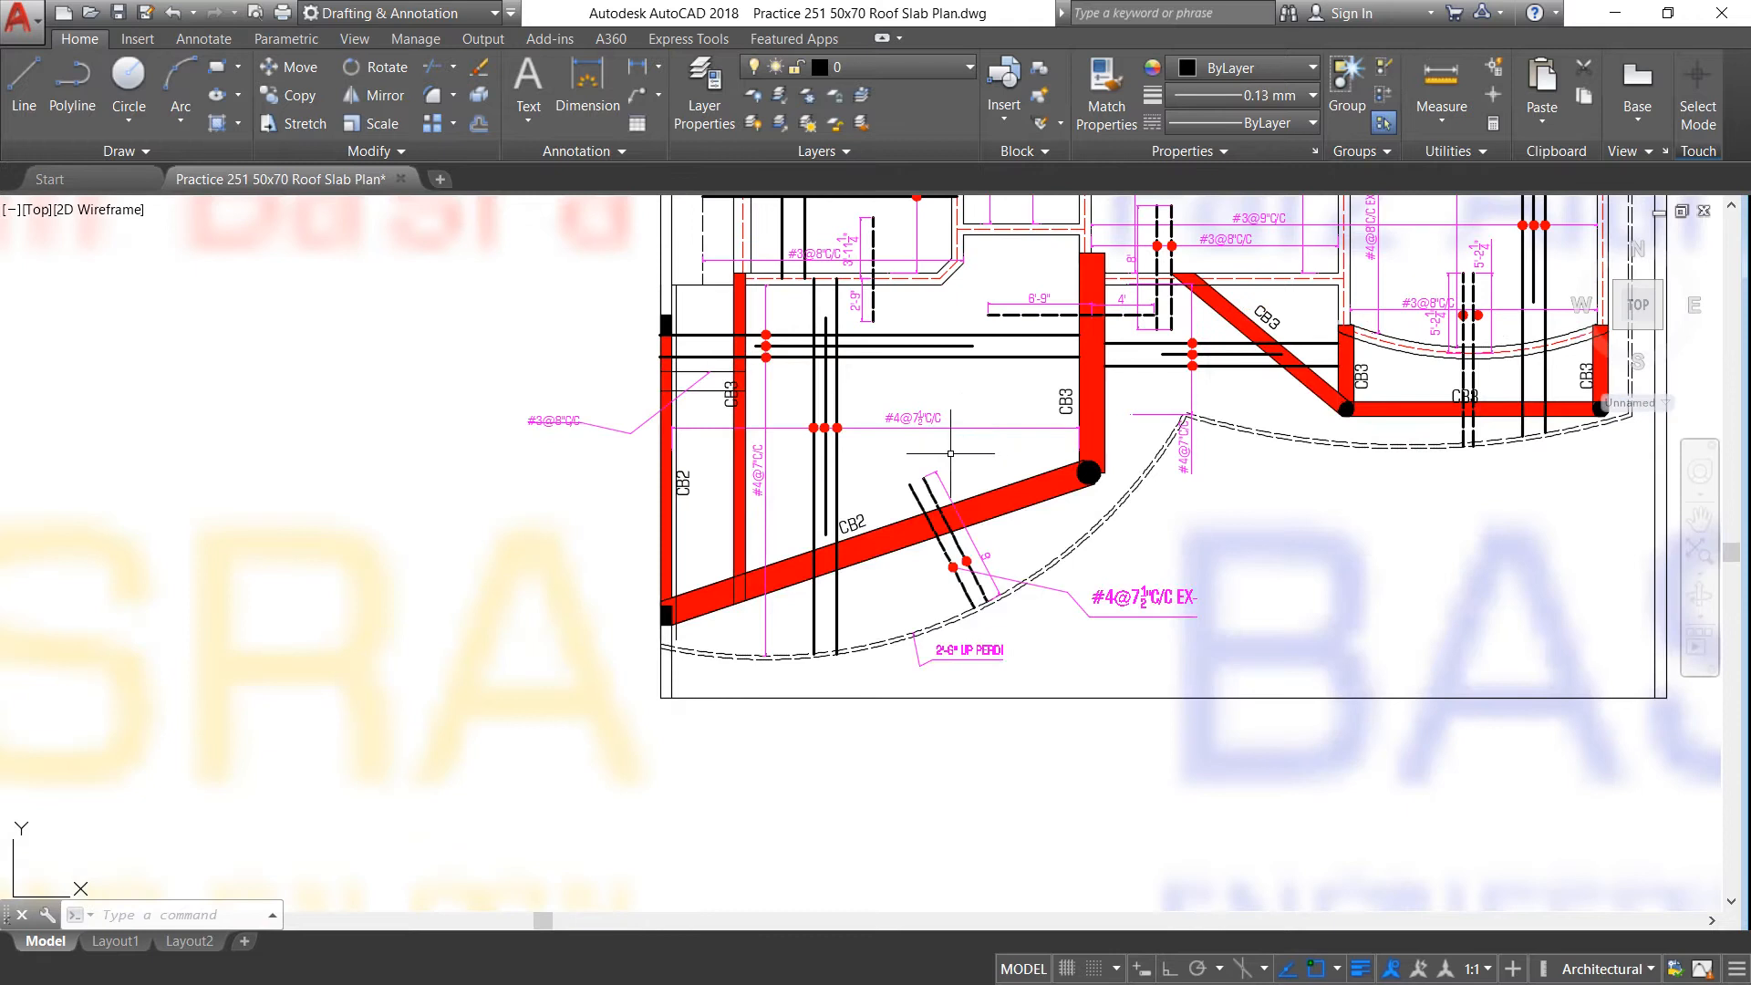
# Step: Examine the dashed extra bars crossing the sloping CB2 beam, including their length dimension and spacing callout
pyautogui.scroll(4, 949, 451)
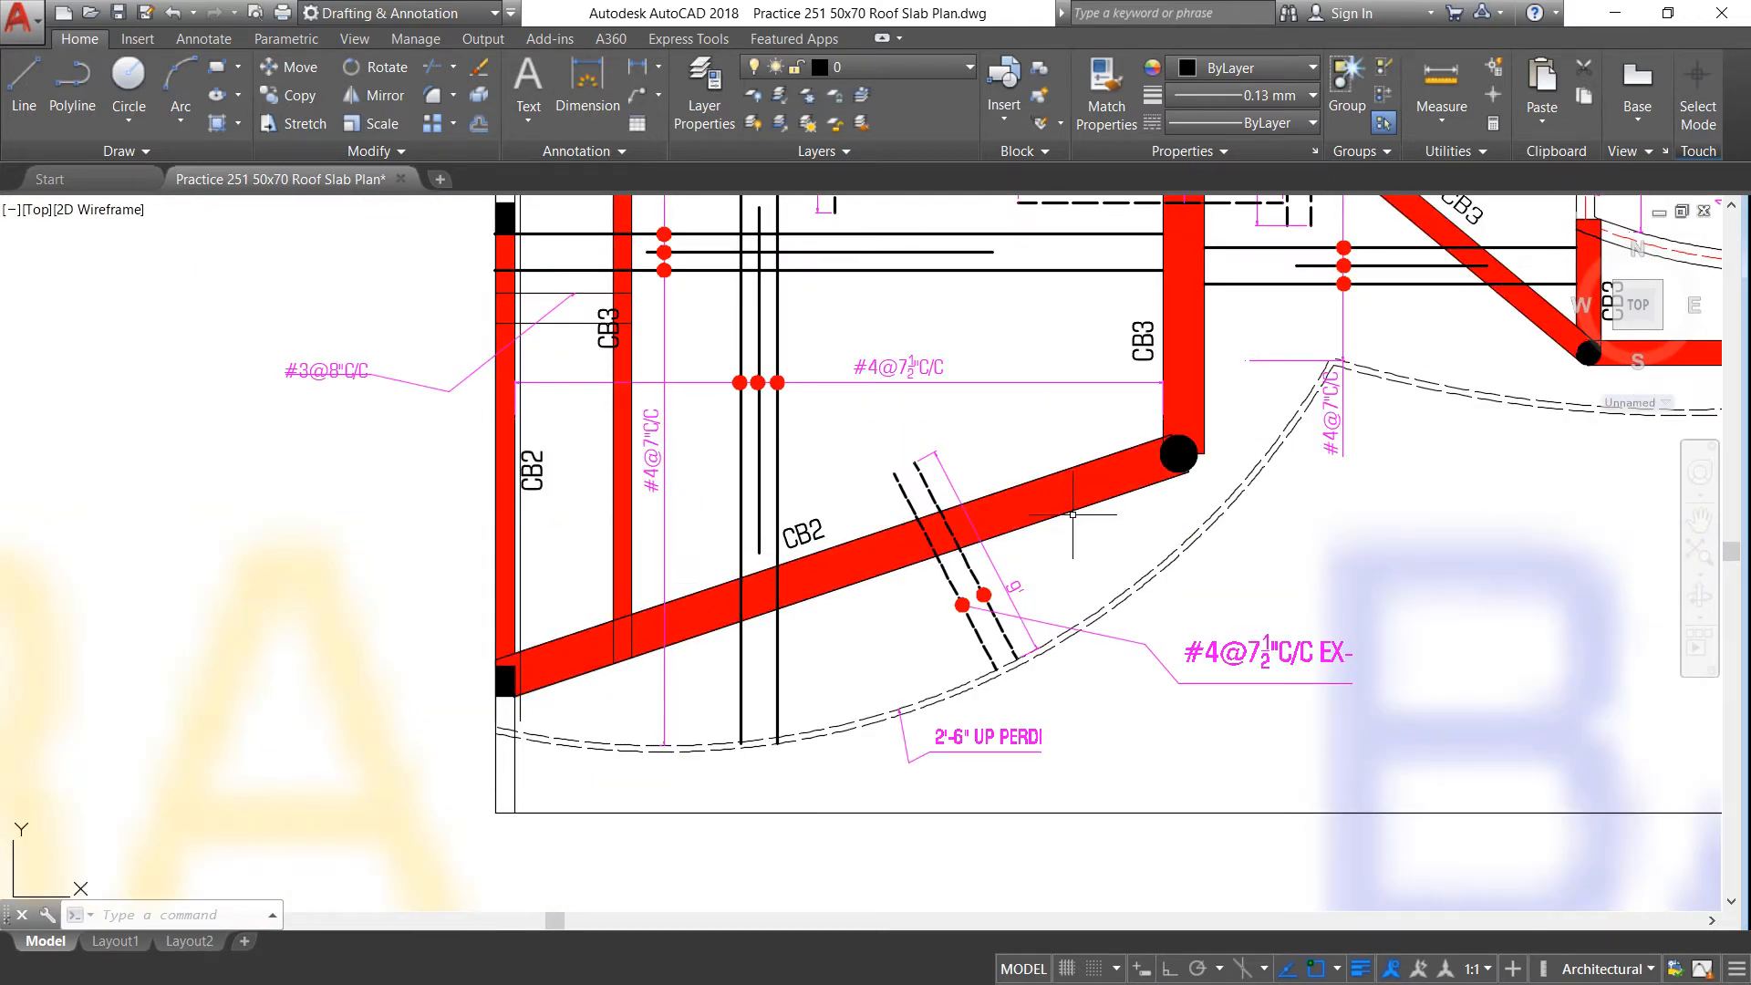
pyautogui.scroll(-1, 726, 487)
pyautogui.scroll(1, 1038, 411)
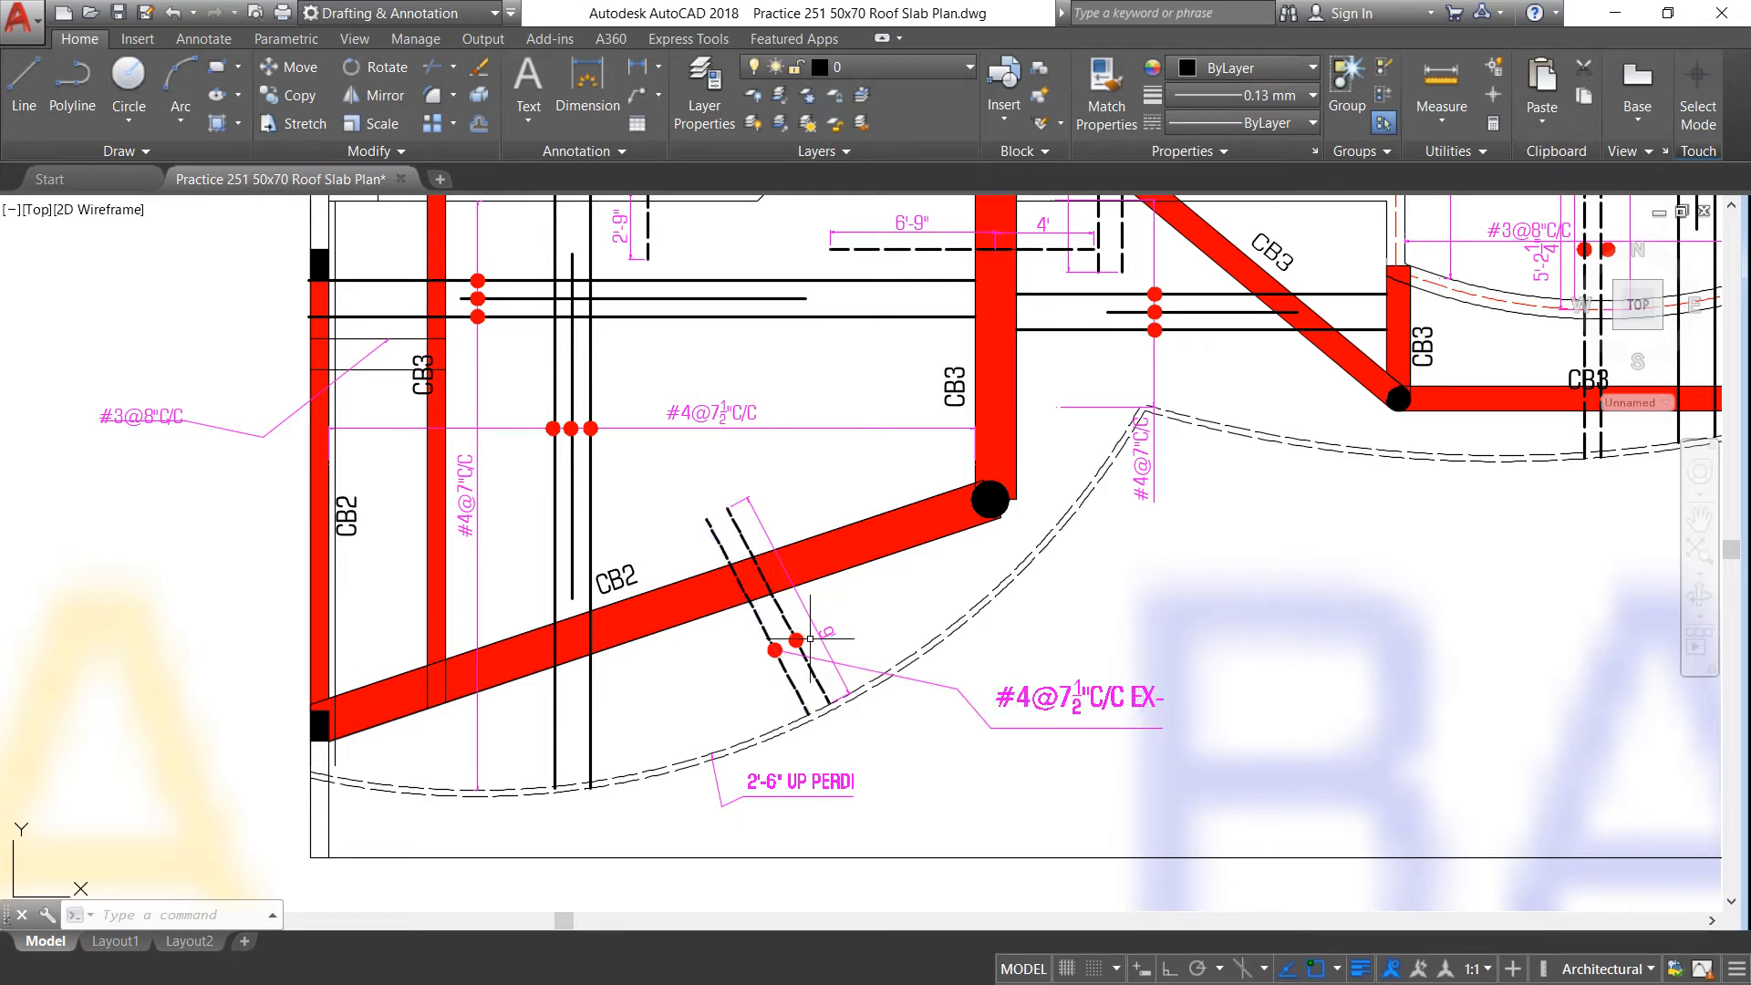
pyautogui.scroll(2, 753, 600)
pyautogui.scroll(-2, 727, 584)
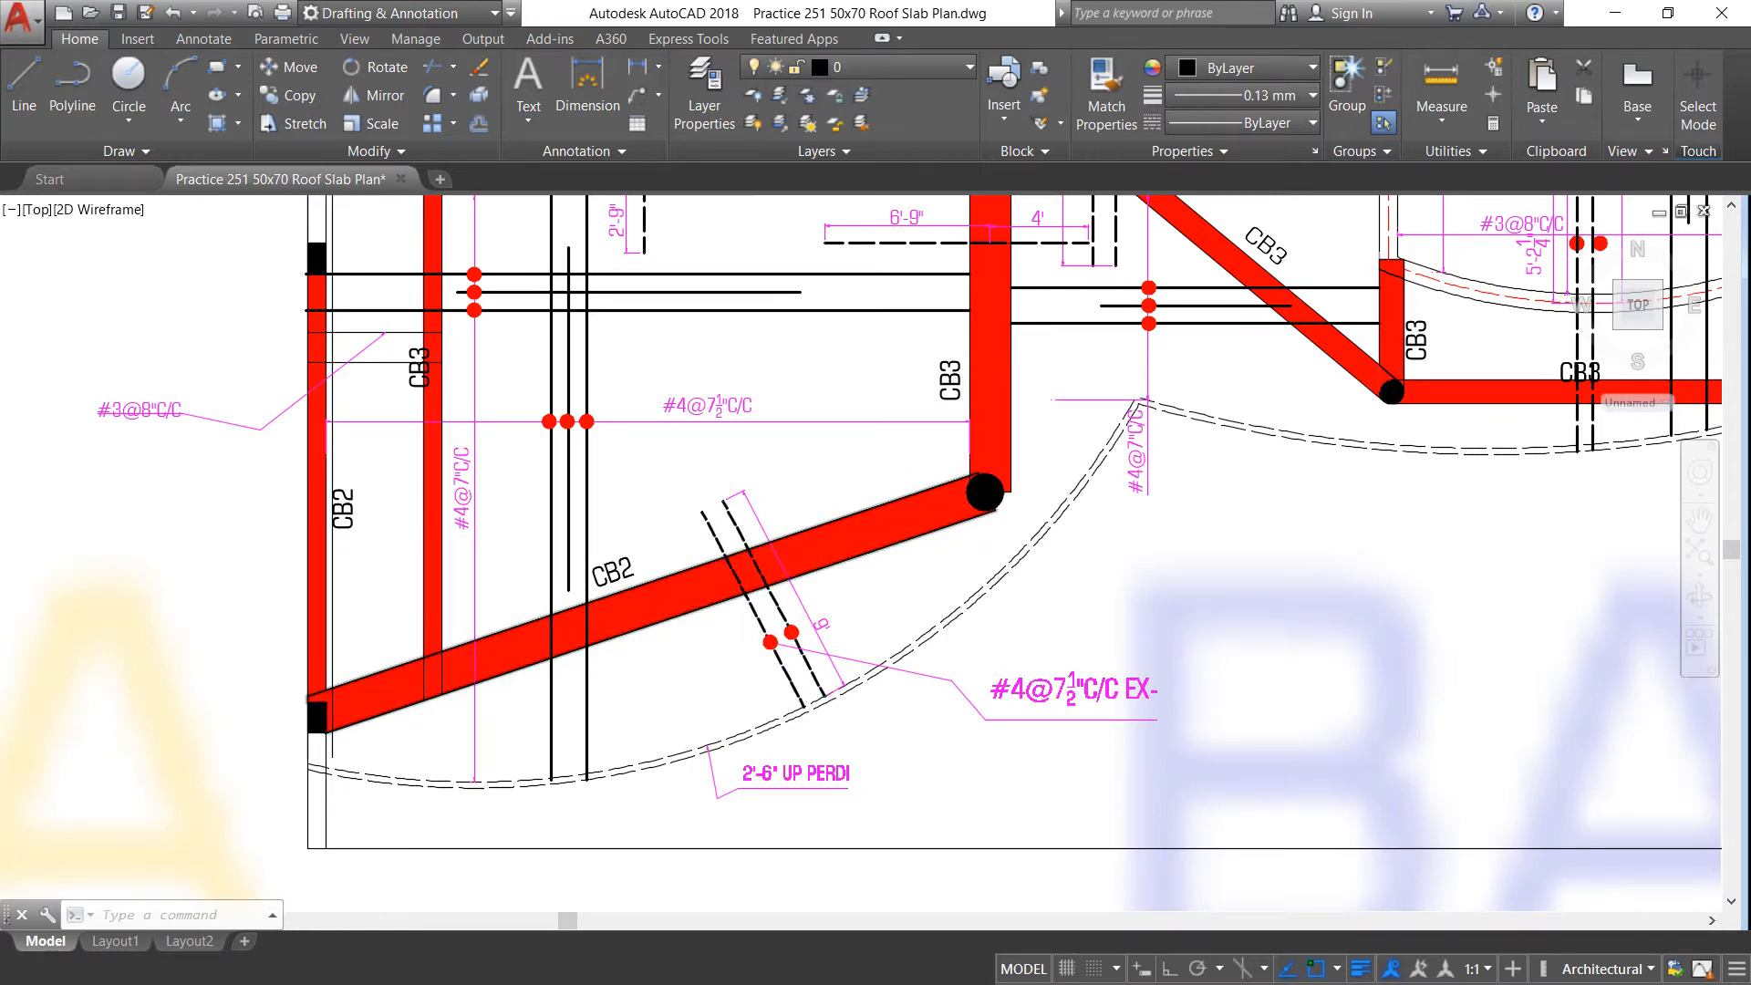
pyautogui.scroll(3, 720, 547)
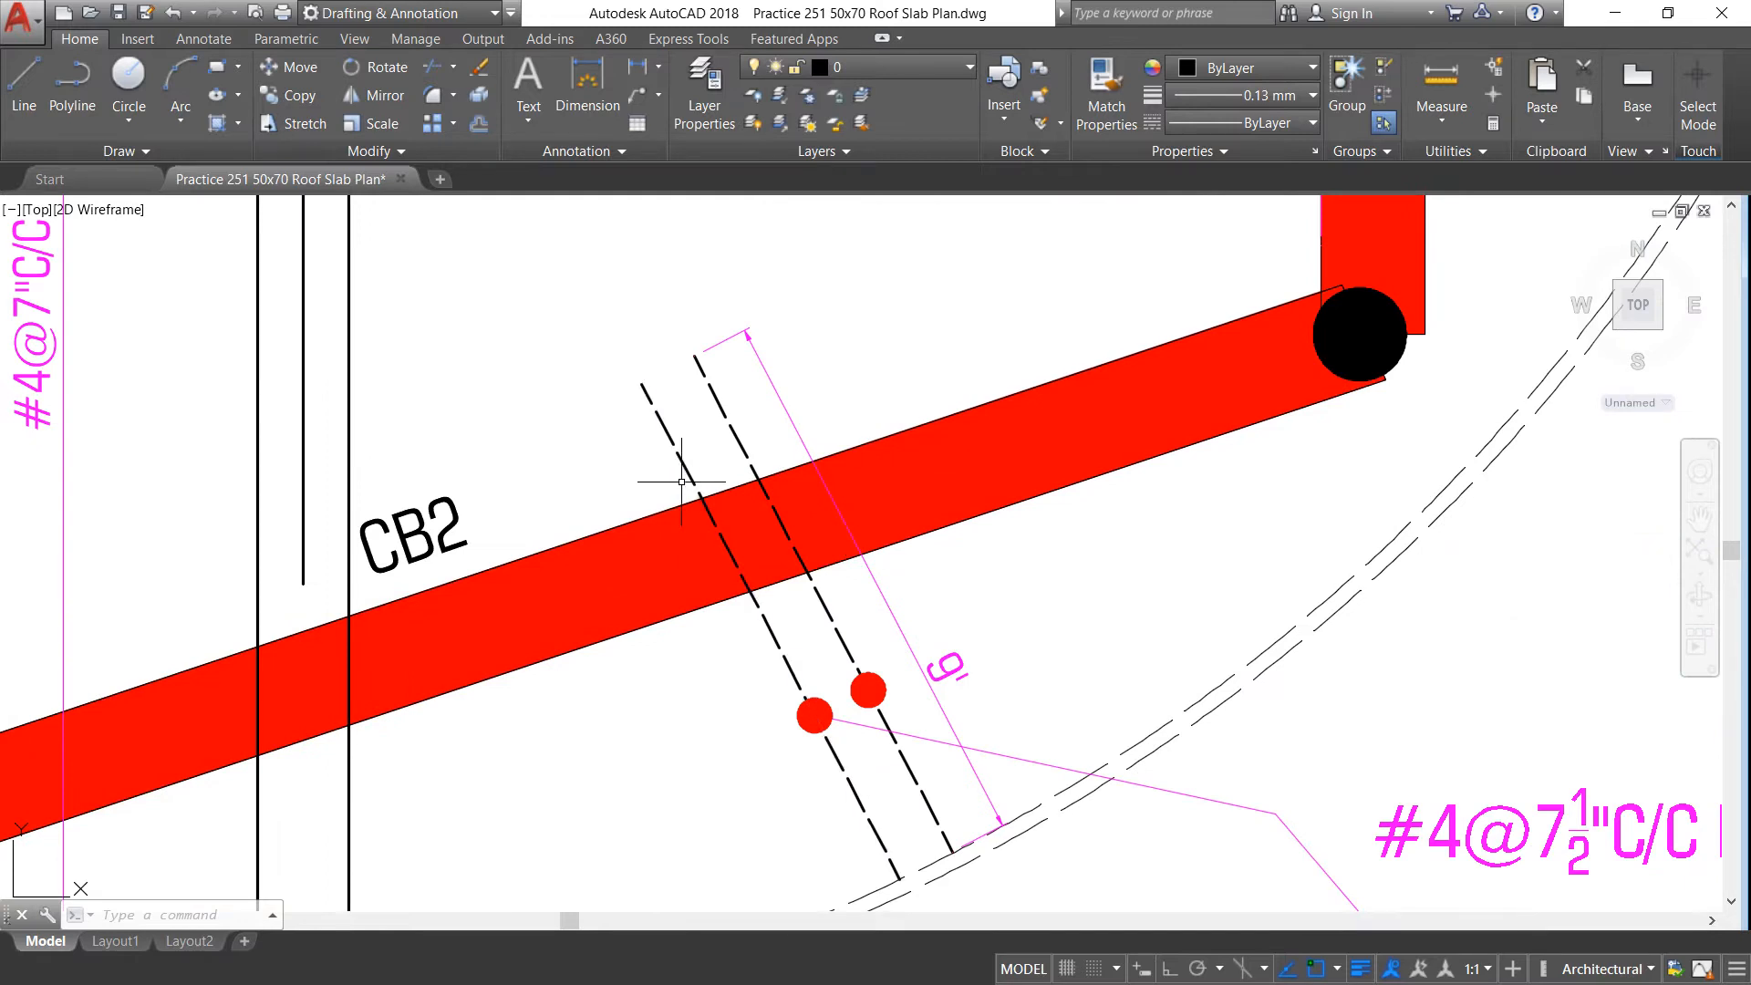
pyautogui.scroll(-2, 682, 482)
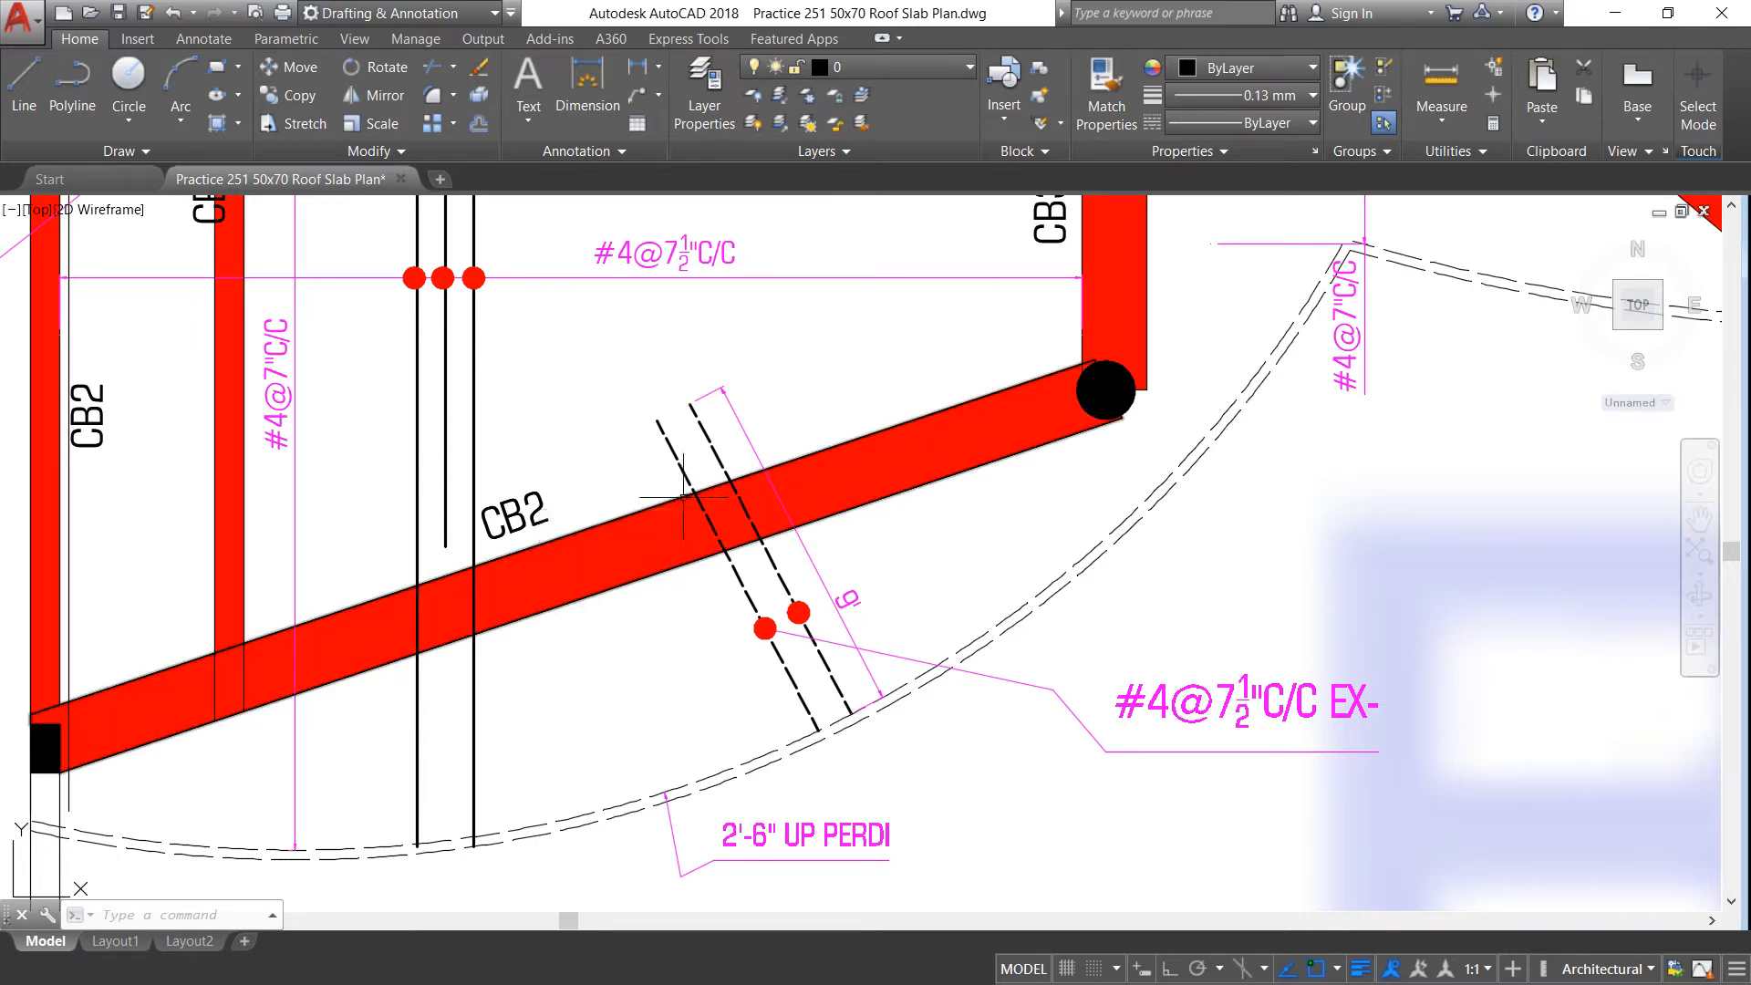
pyautogui.click(714, 462)
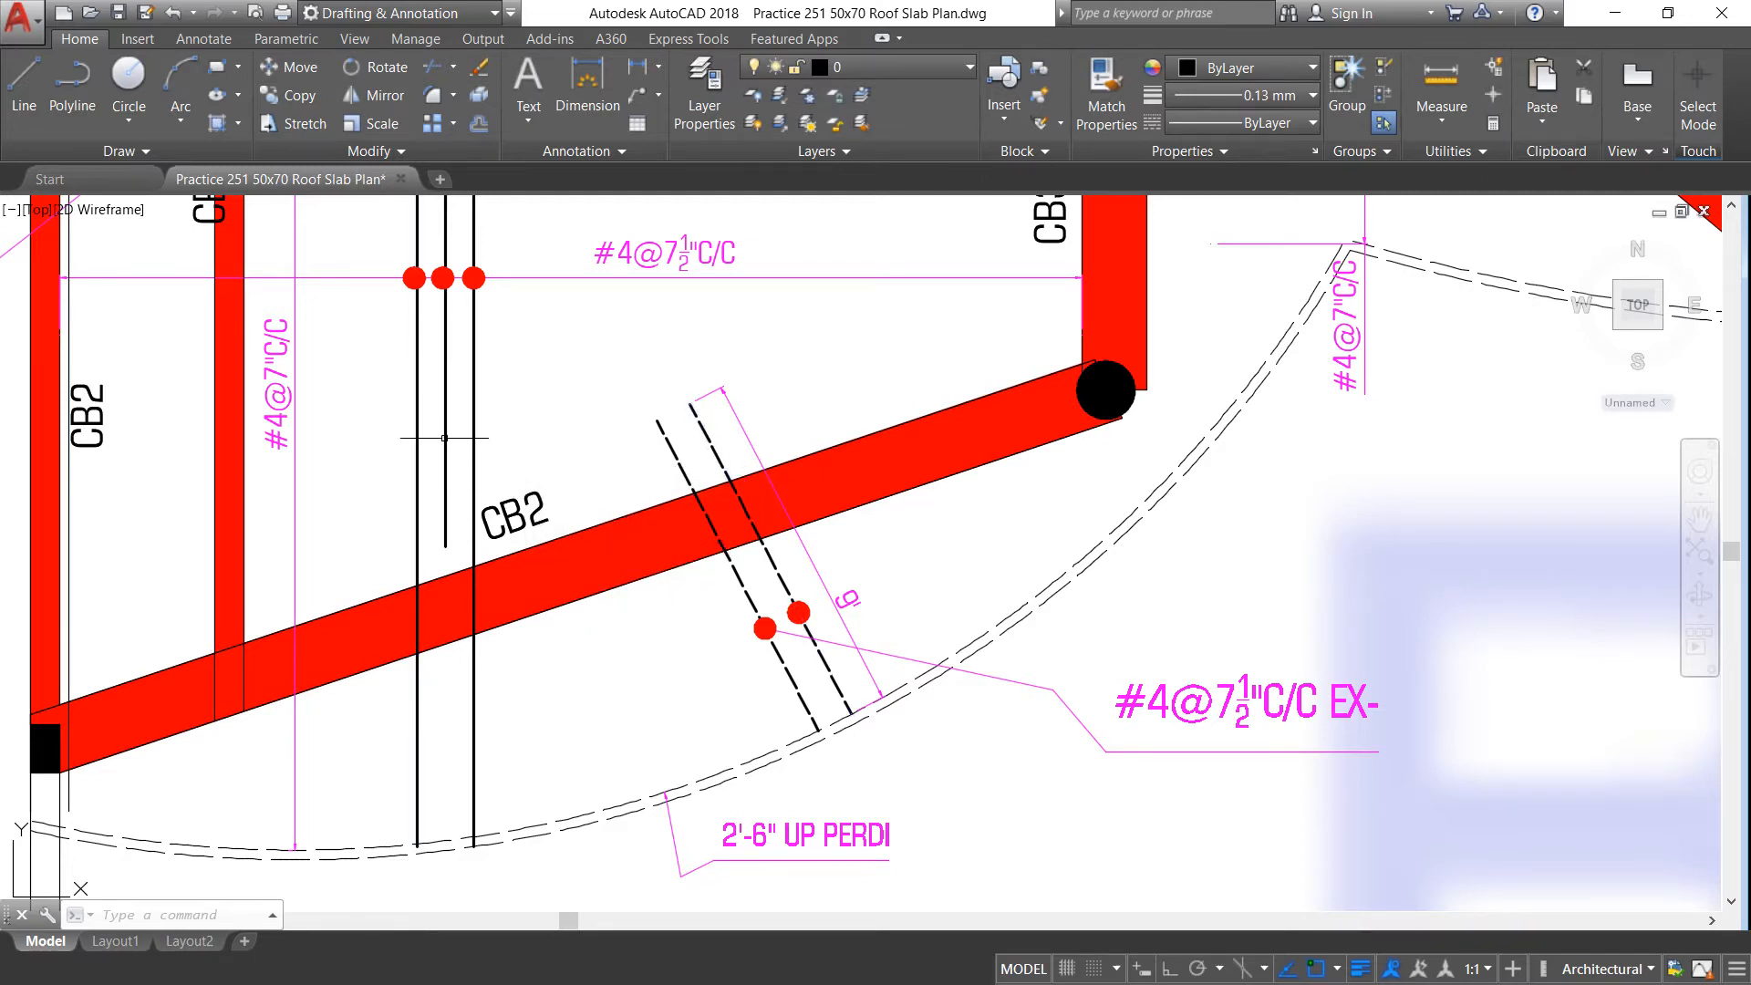
pyautogui.scroll(-2, 485, 444)
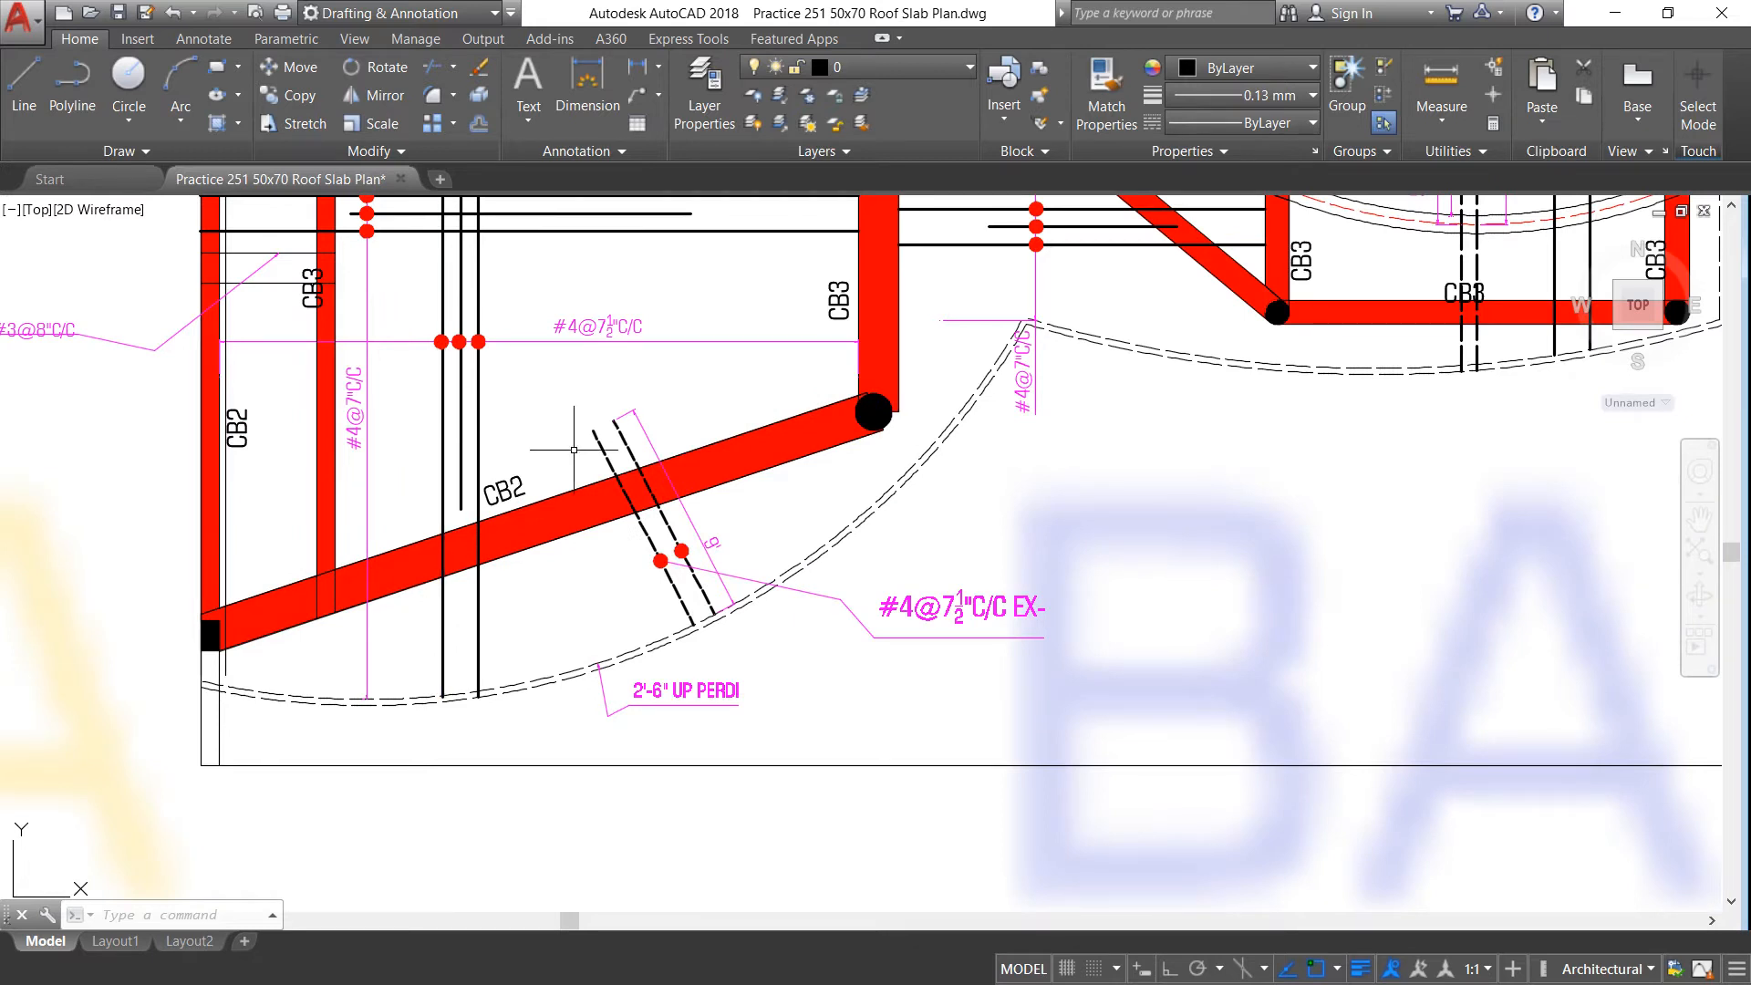
pyautogui.scroll(4, 634, 485)
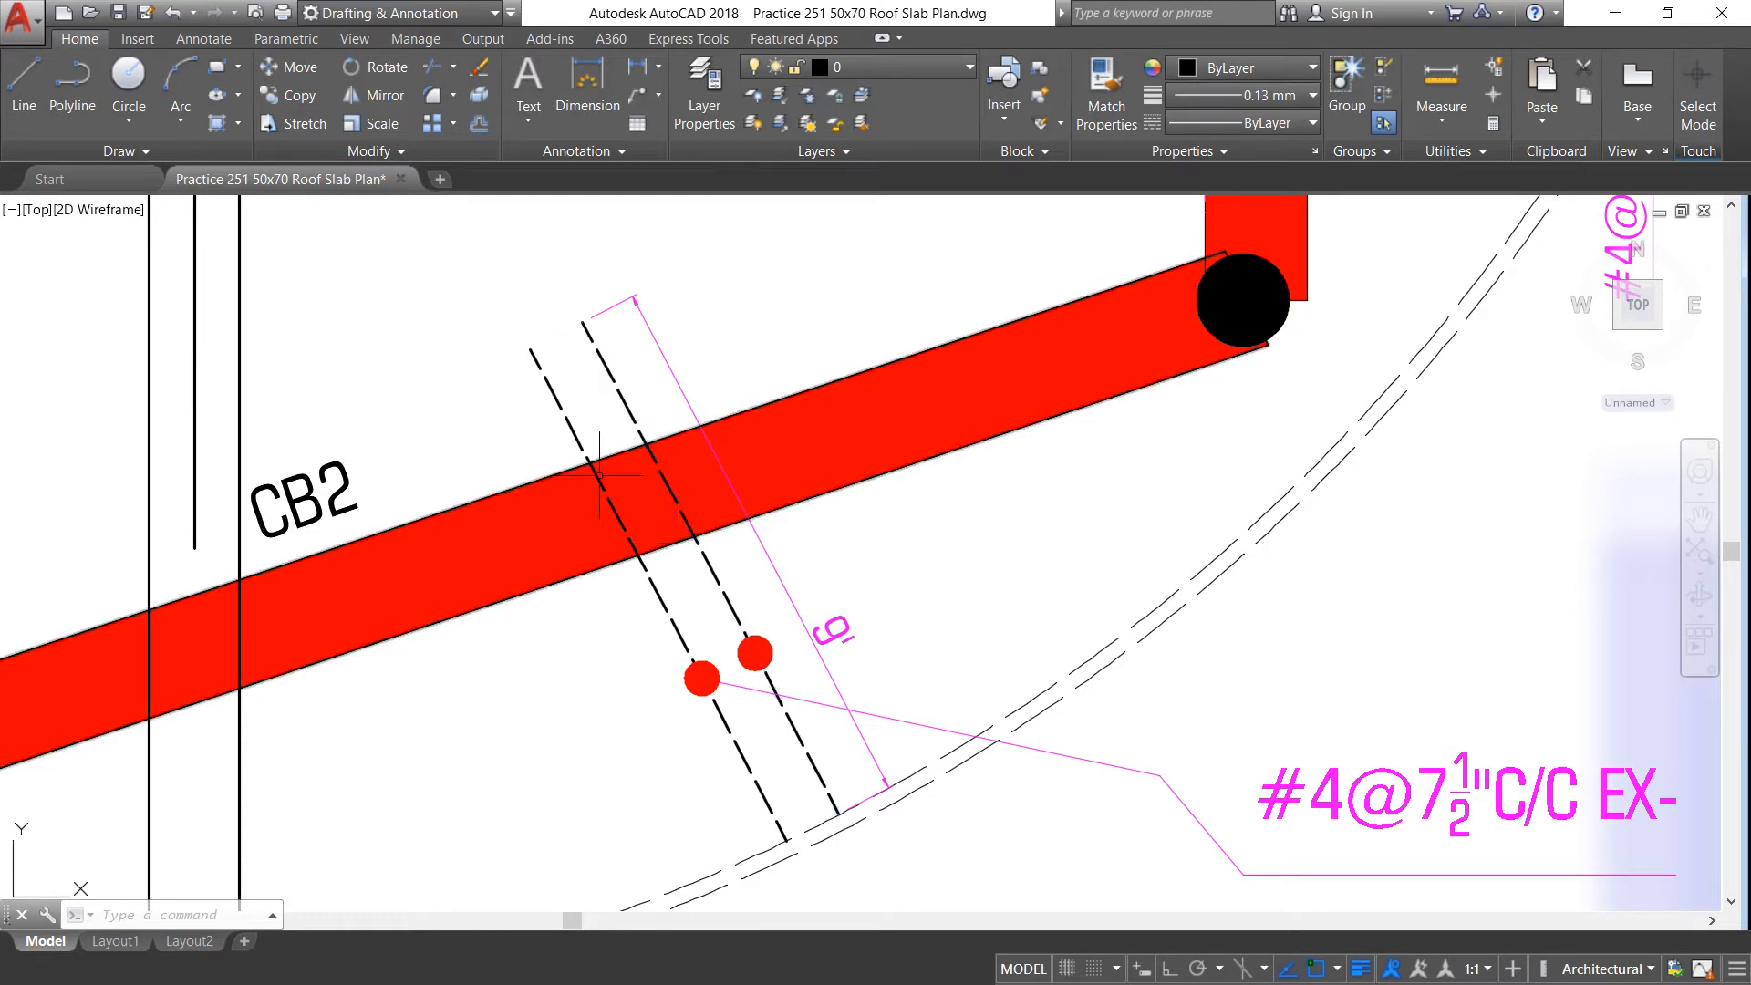
pyautogui.scroll(-4, 645, 489)
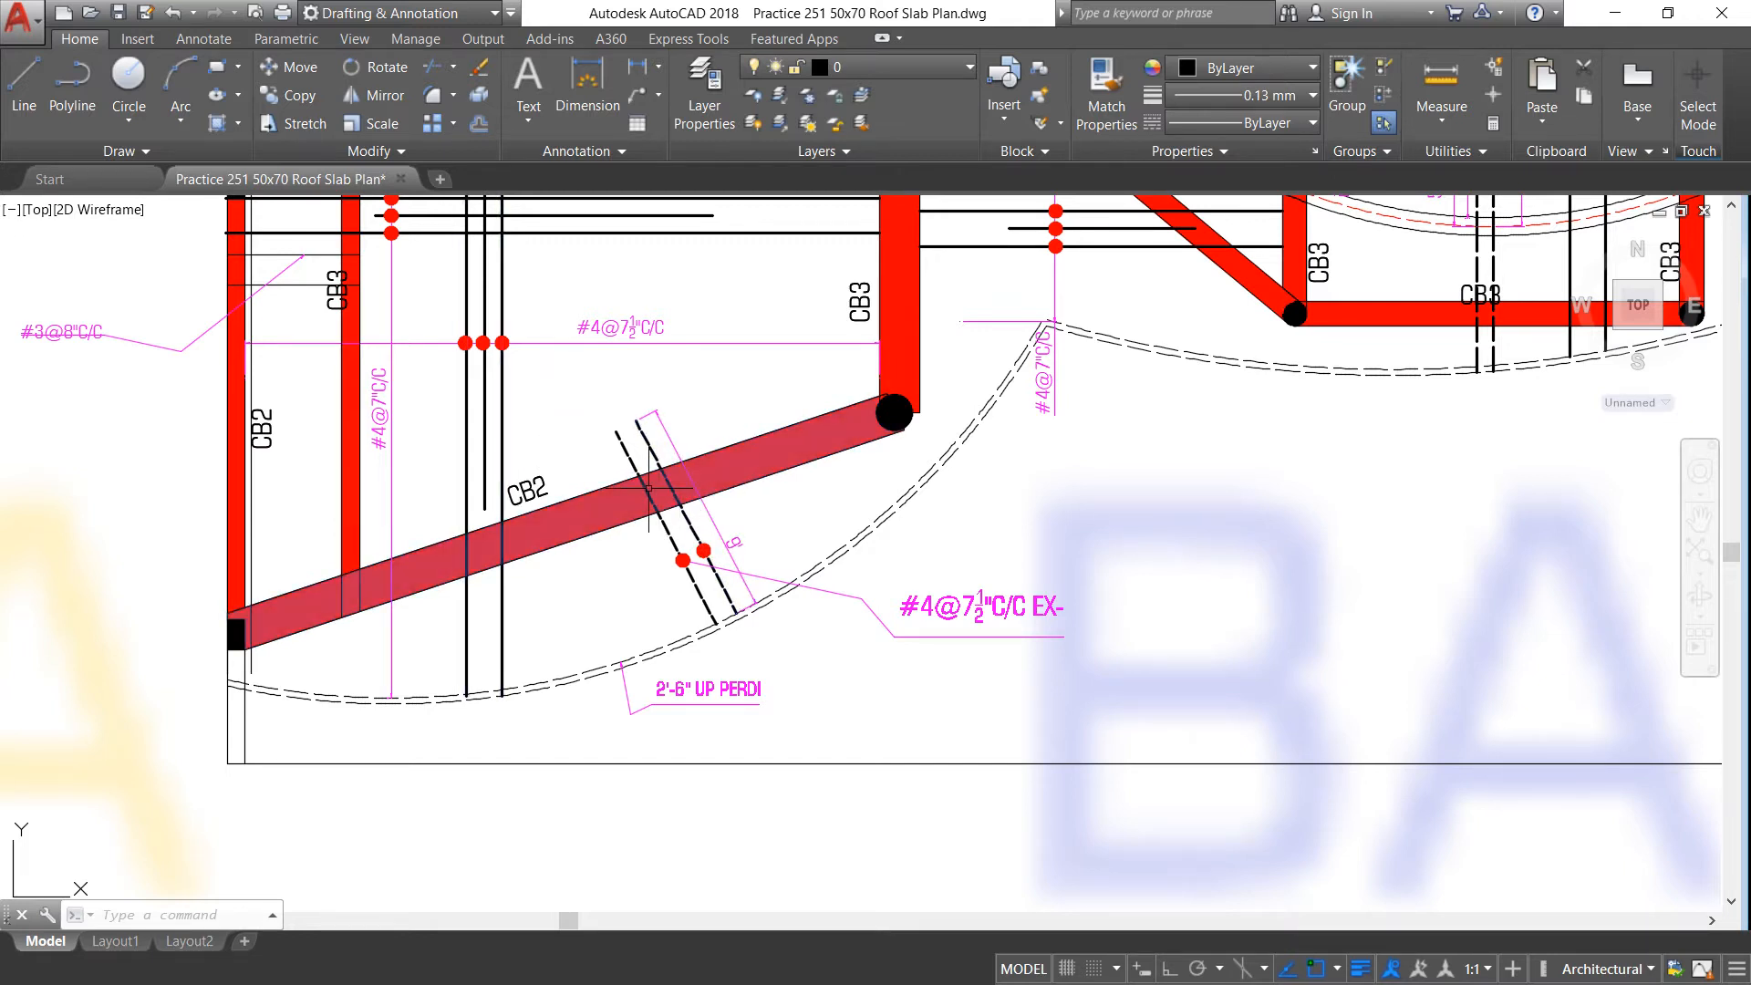
pyautogui.scroll(-2, 629, 495)
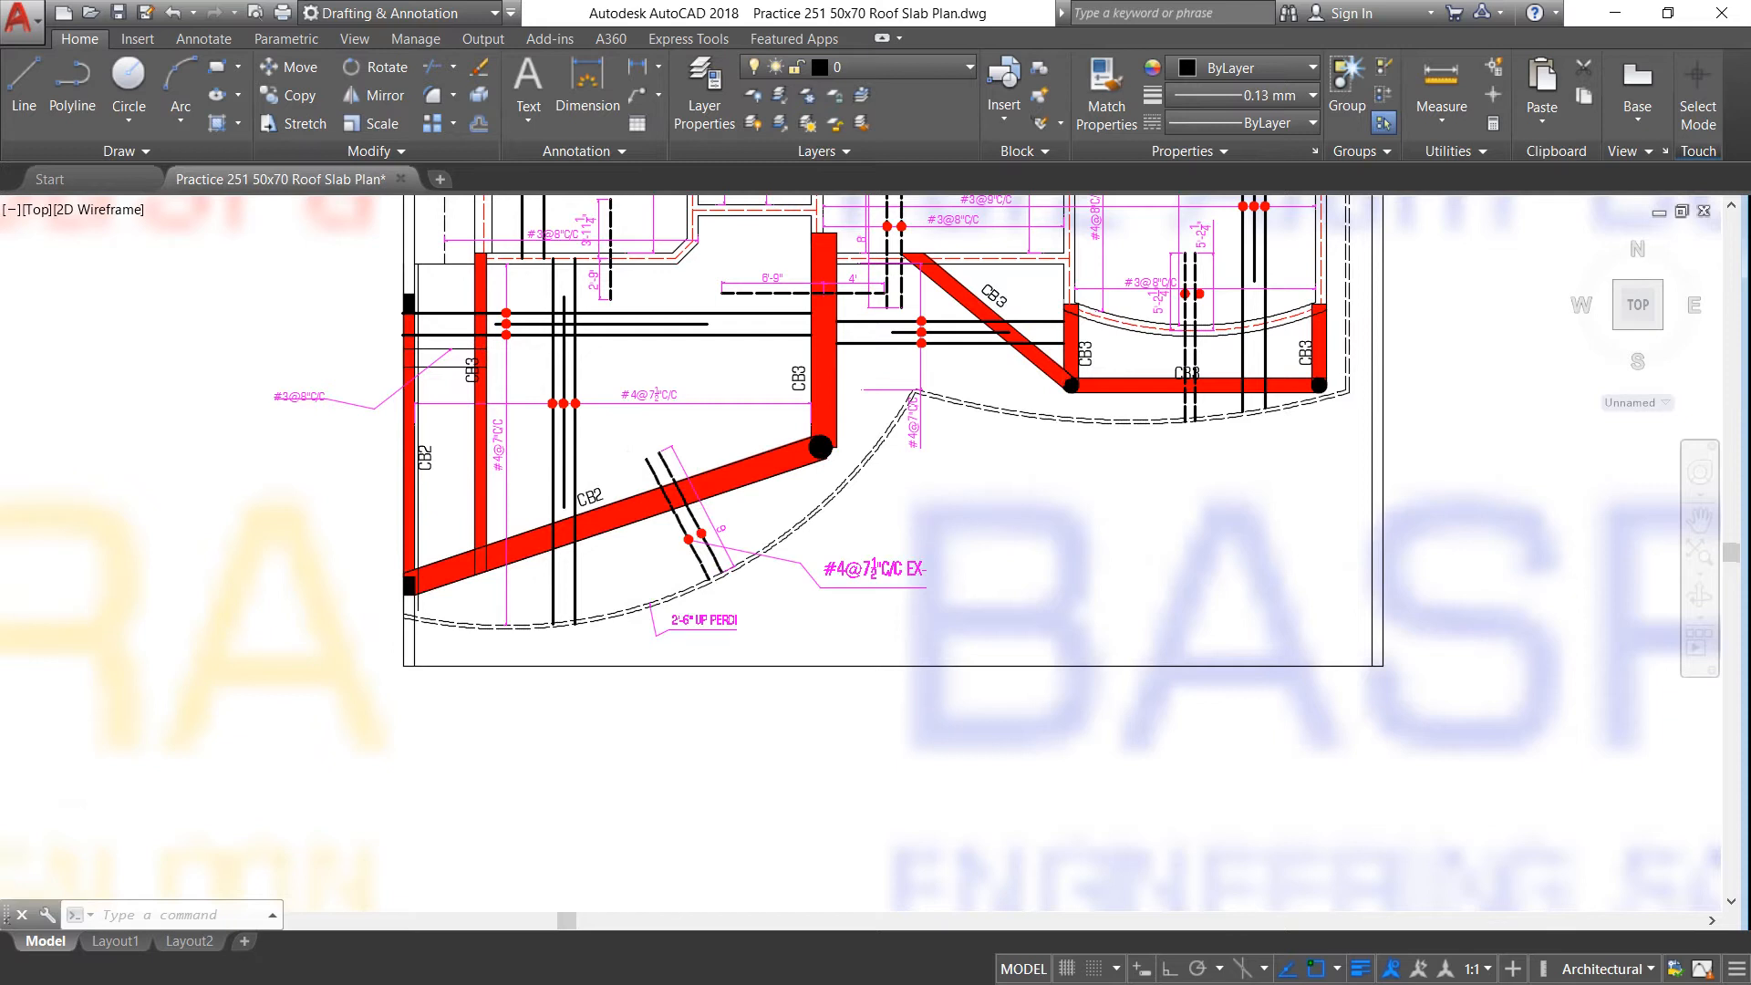
# Step: Study the main slab bars and their spacing labels in both directions in the panel between the CB2 and CB3 beams
pyautogui.scroll(2, 635, 475)
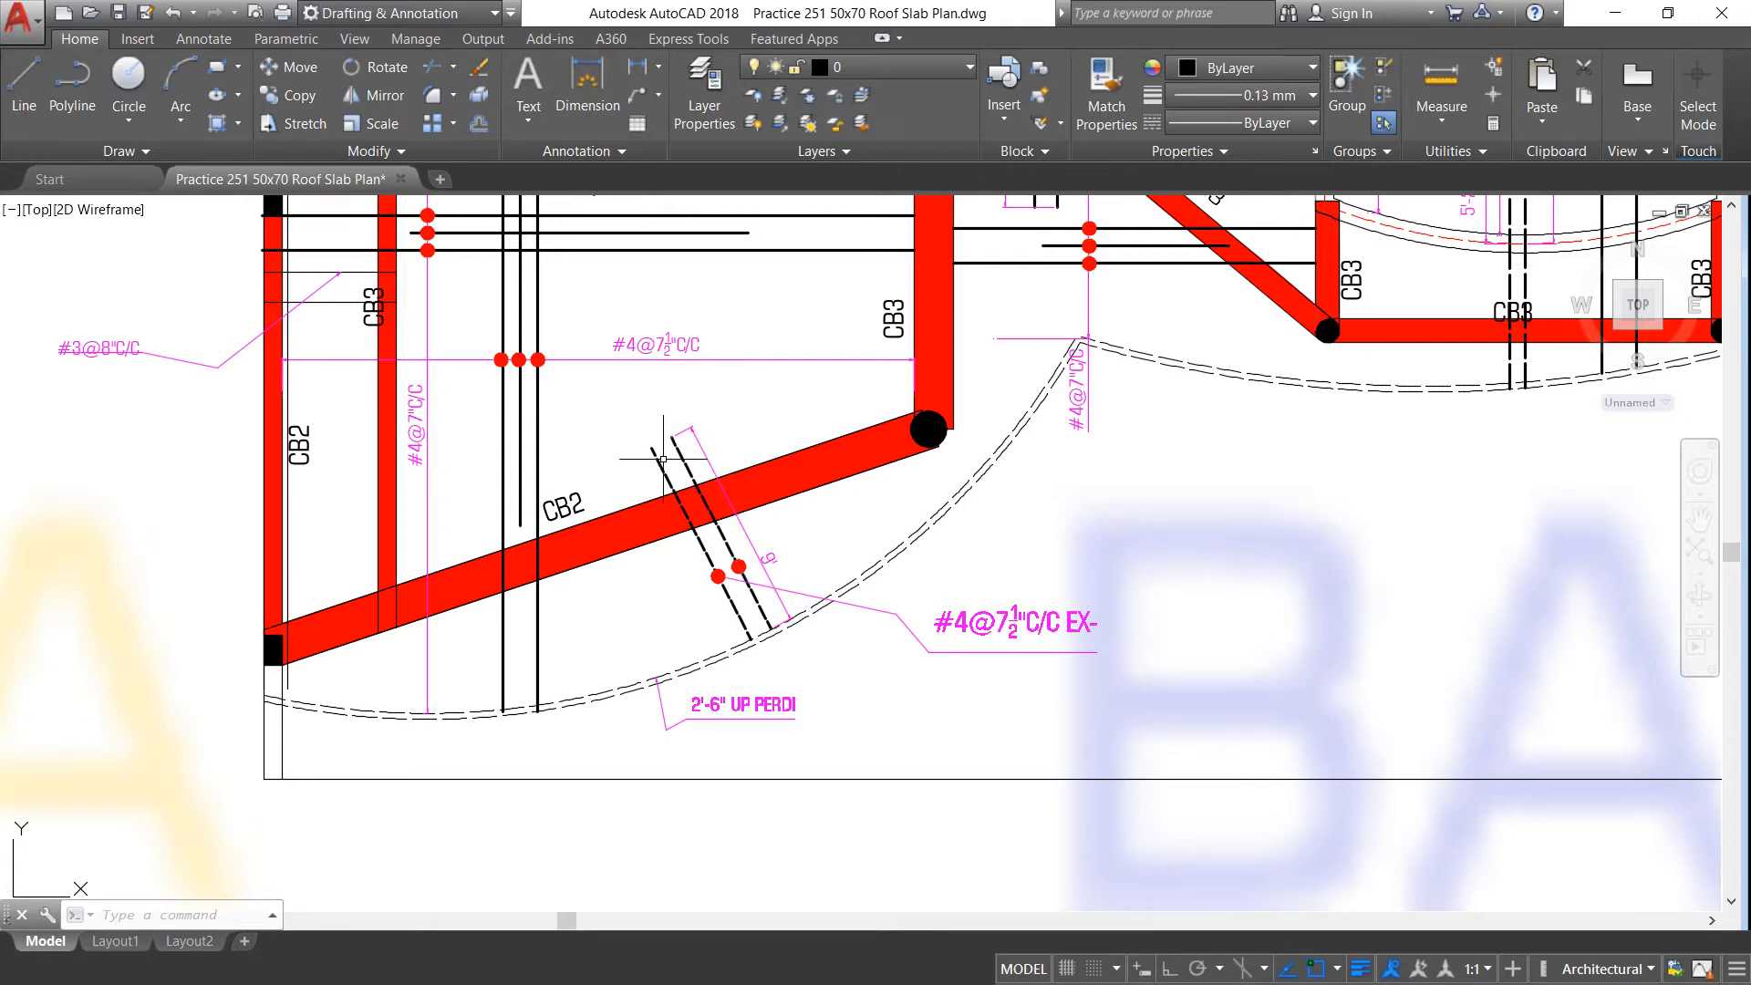
pyautogui.scroll(-1, 605, 448)
pyautogui.scroll(2, 522, 360)
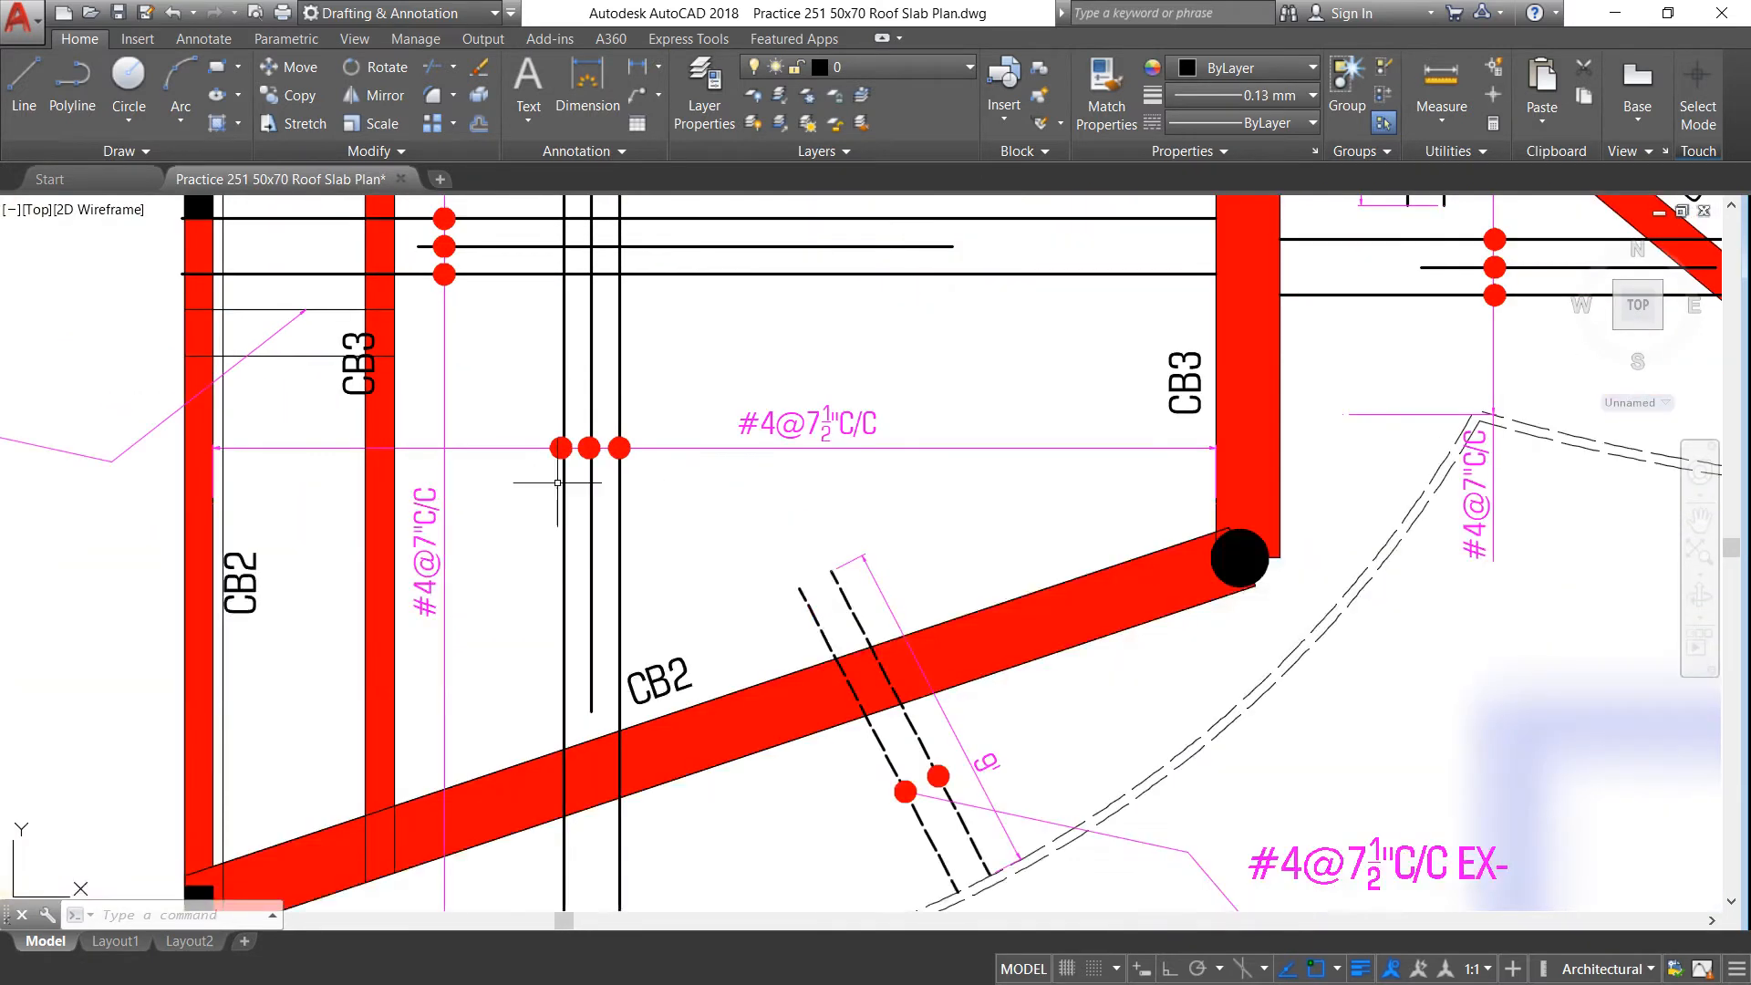
pyautogui.scroll(-1, 559, 507)
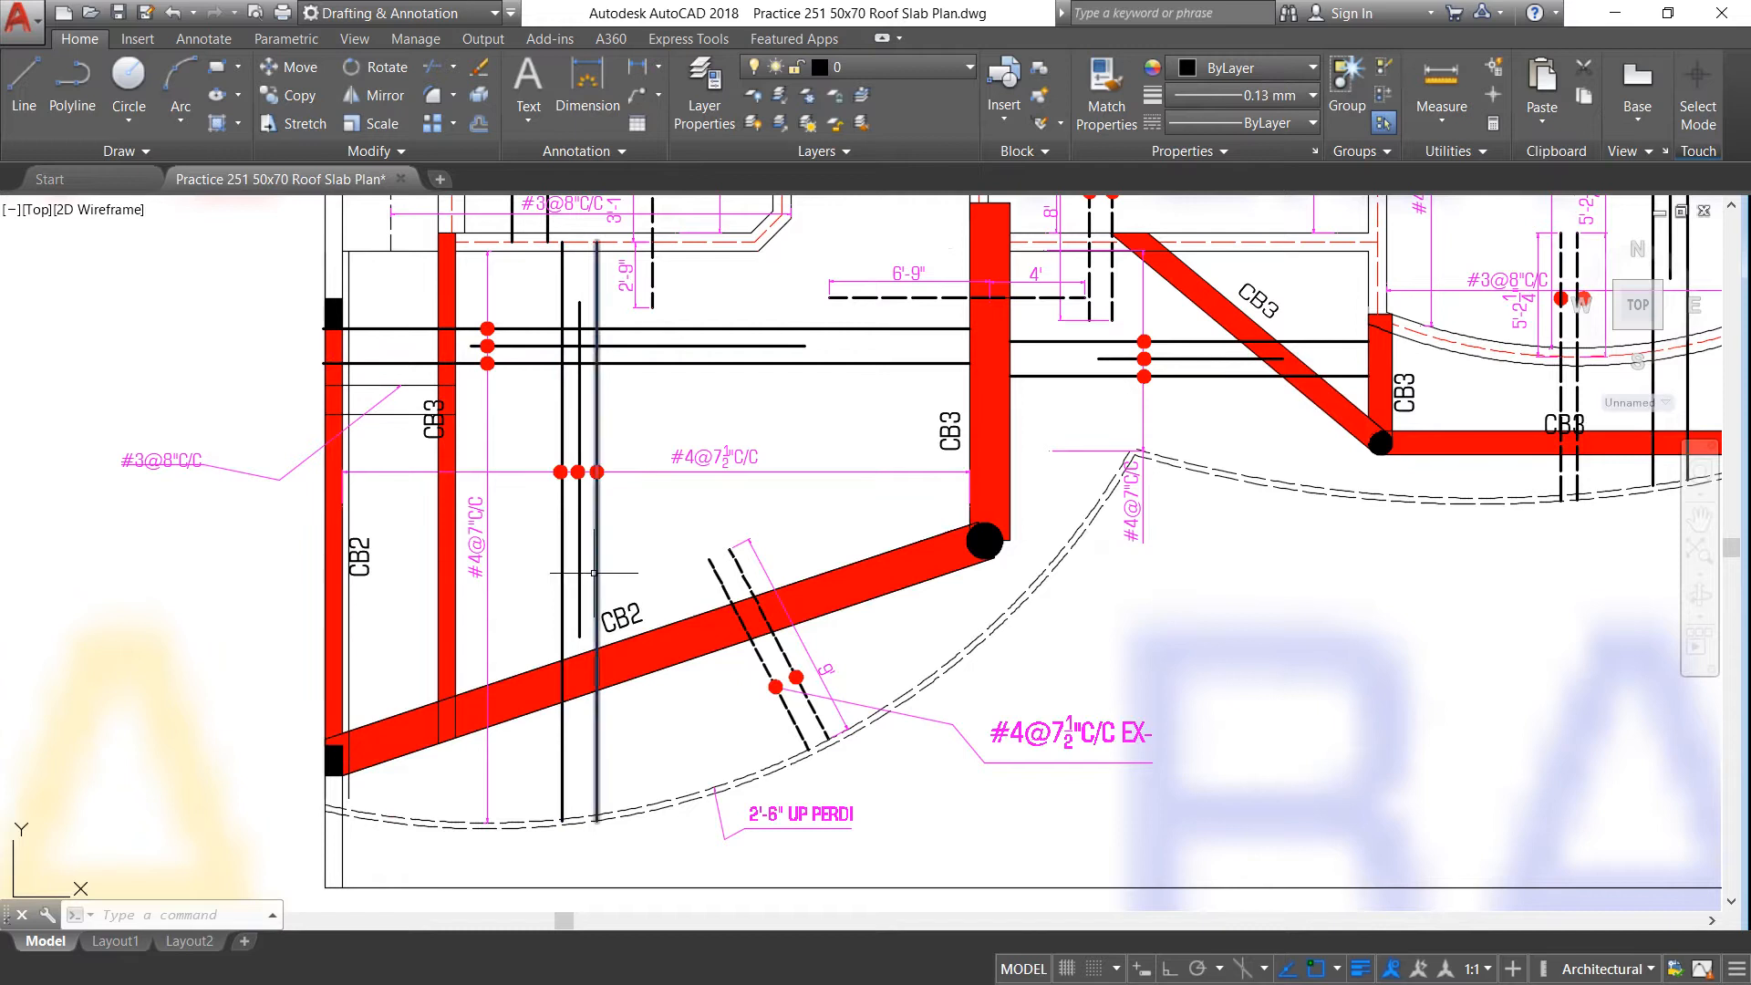
pyautogui.scroll(2, 663, 473)
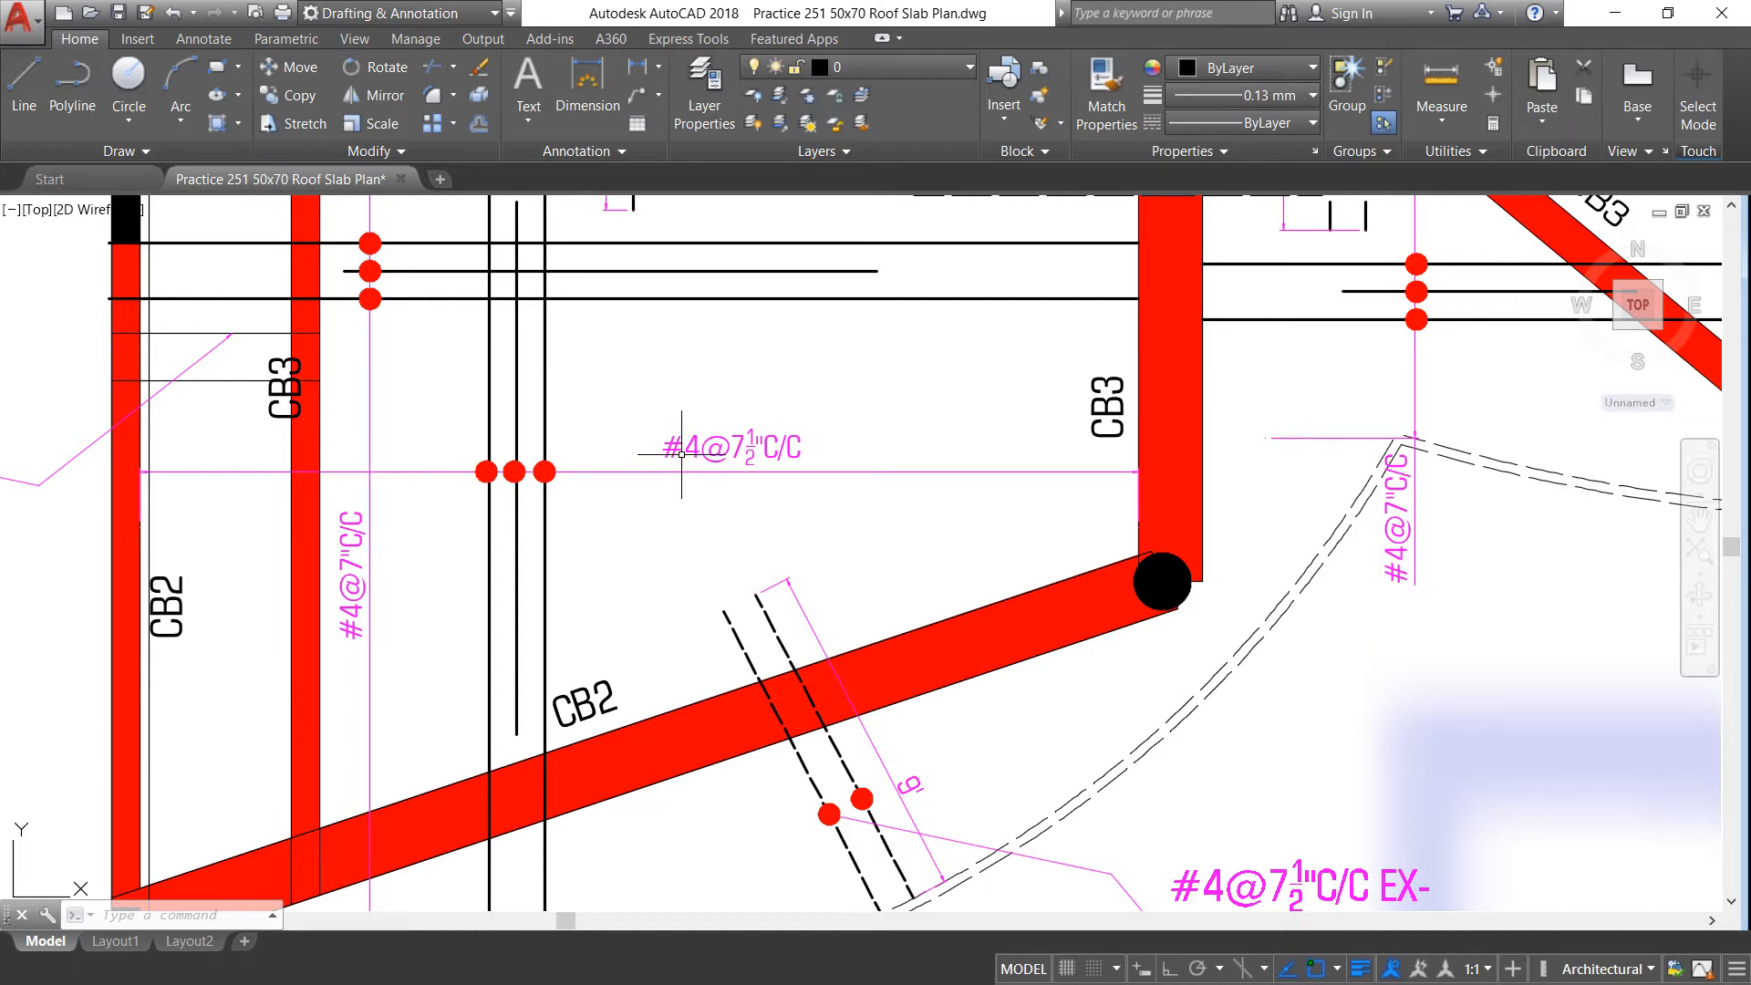
pyautogui.scroll(-2, 681, 454)
pyautogui.scroll(2, 447, 557)
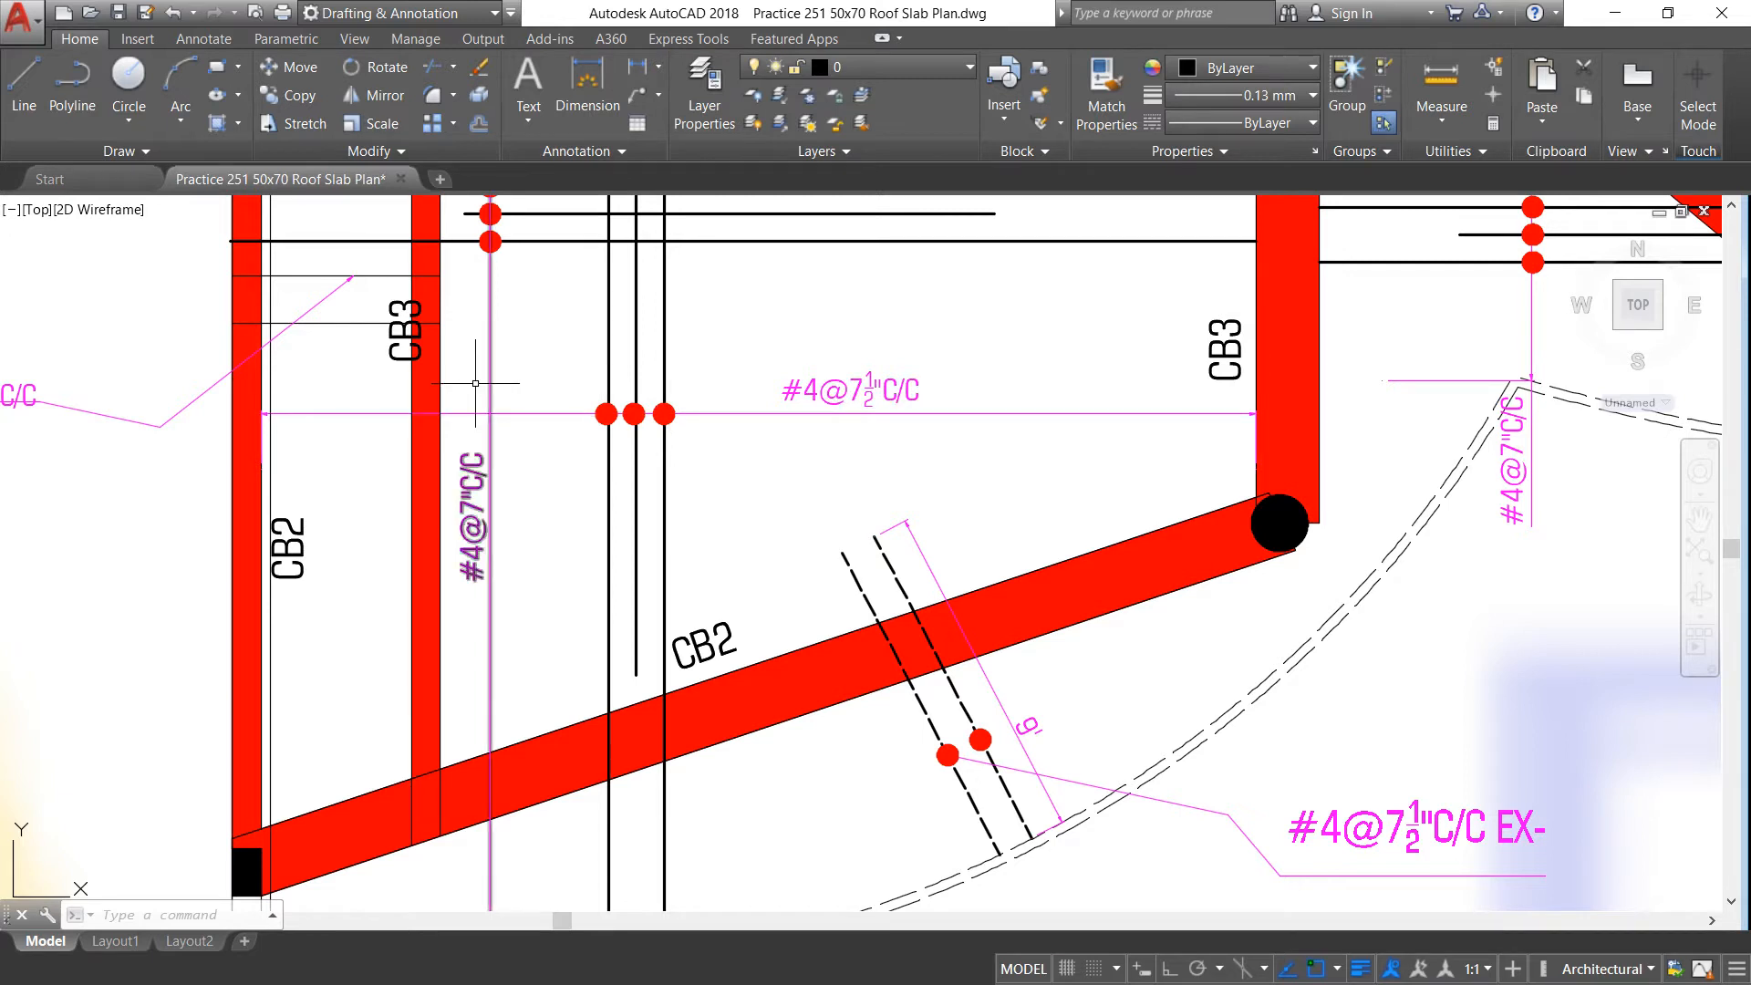
pyautogui.scroll(-1, 653, 388)
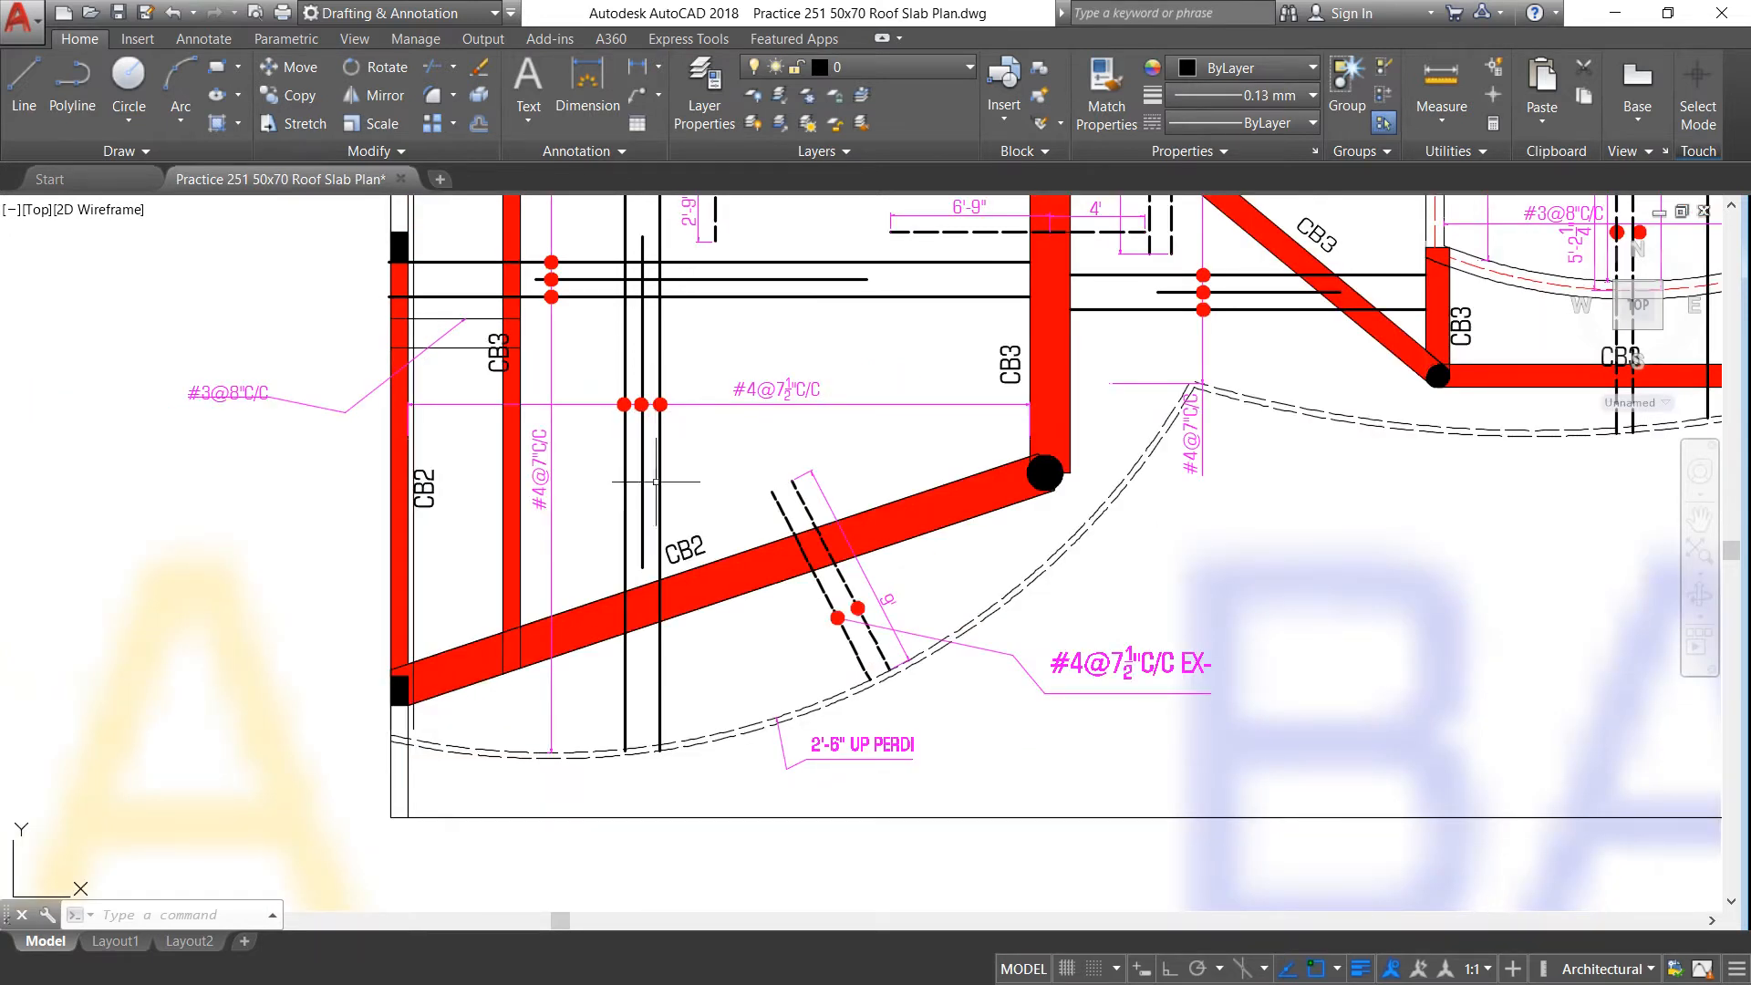
pyautogui.scroll(1, 648, 456)
pyautogui.scroll(-1, 639, 444)
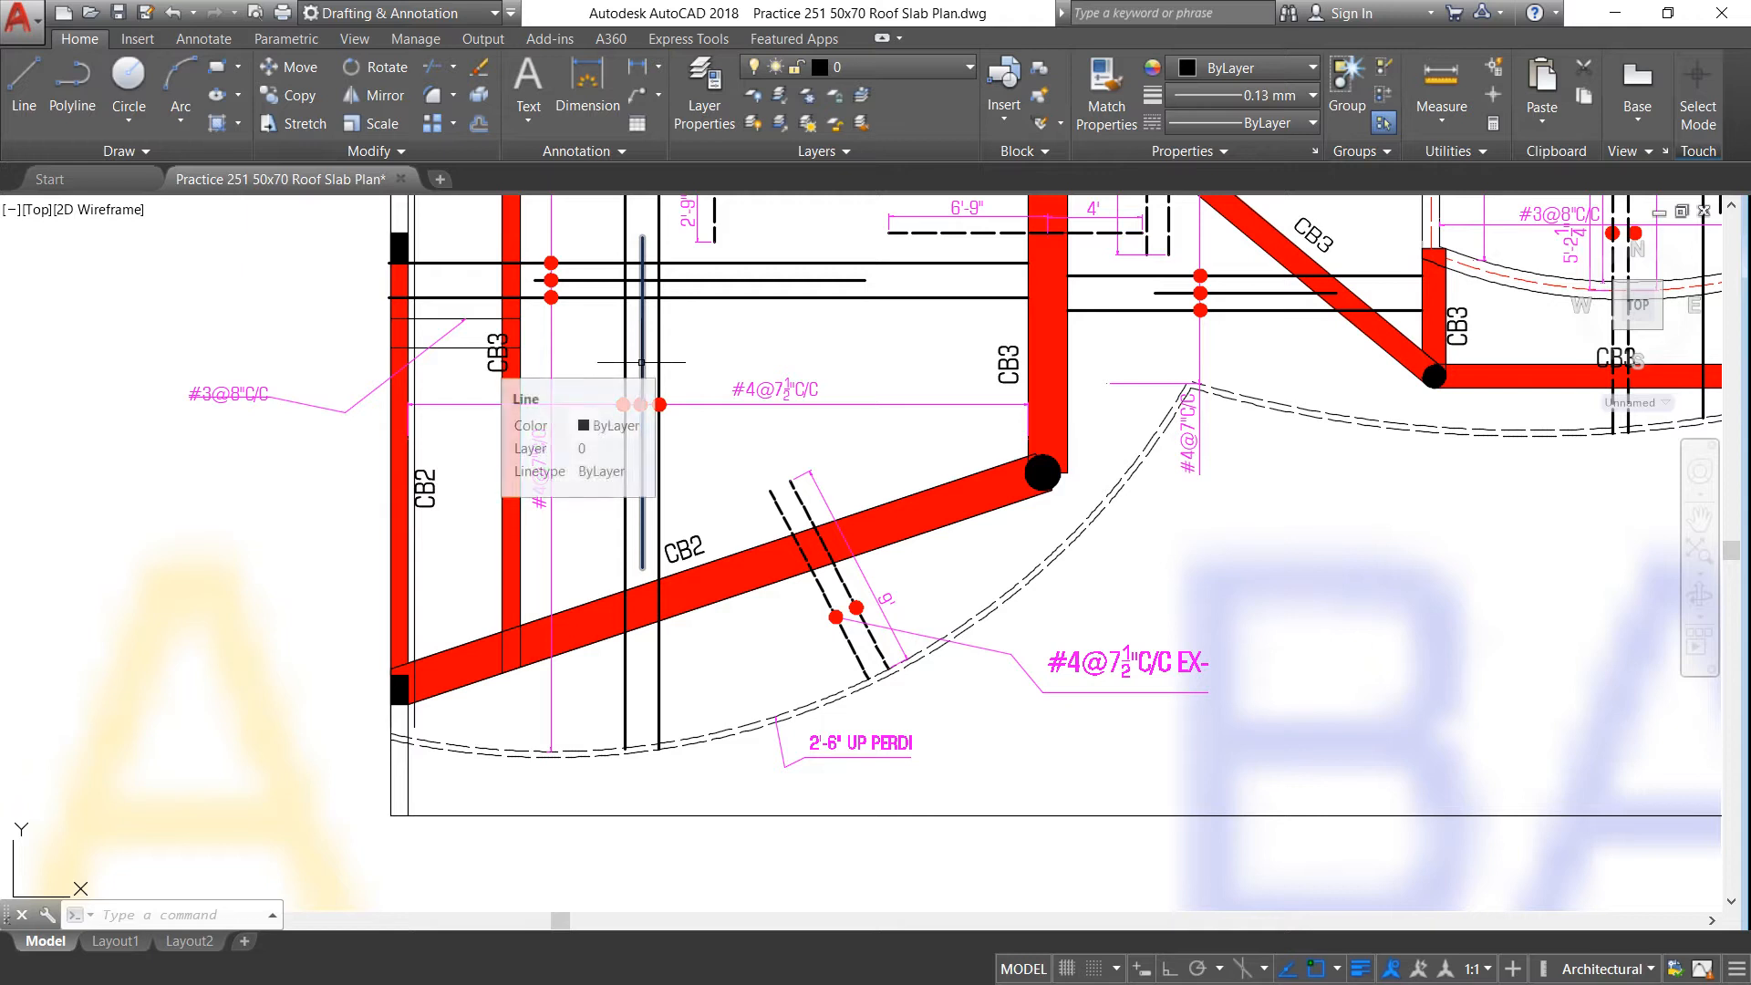
# Step: Trace the vertical main bars through the panel above the sloping CB2 beam, from the upper wall to the curved slab edge
pyautogui.scroll(-5, 632, 363)
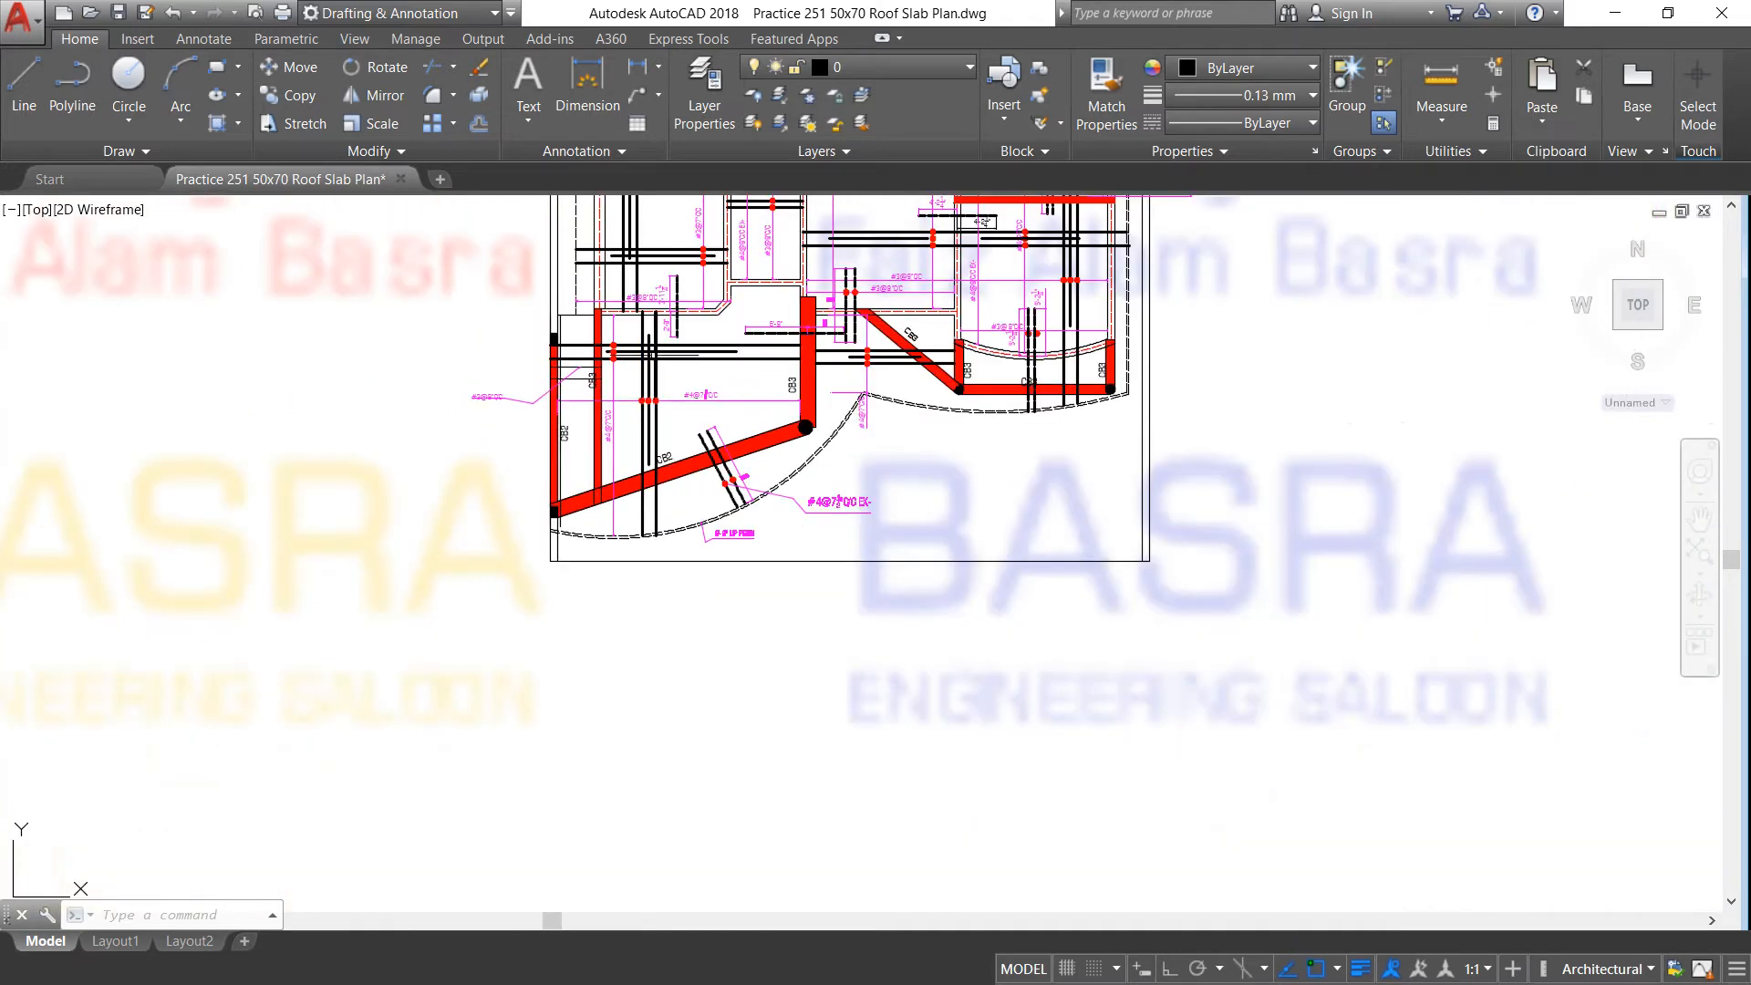
pyautogui.scroll(5, 654, 349)
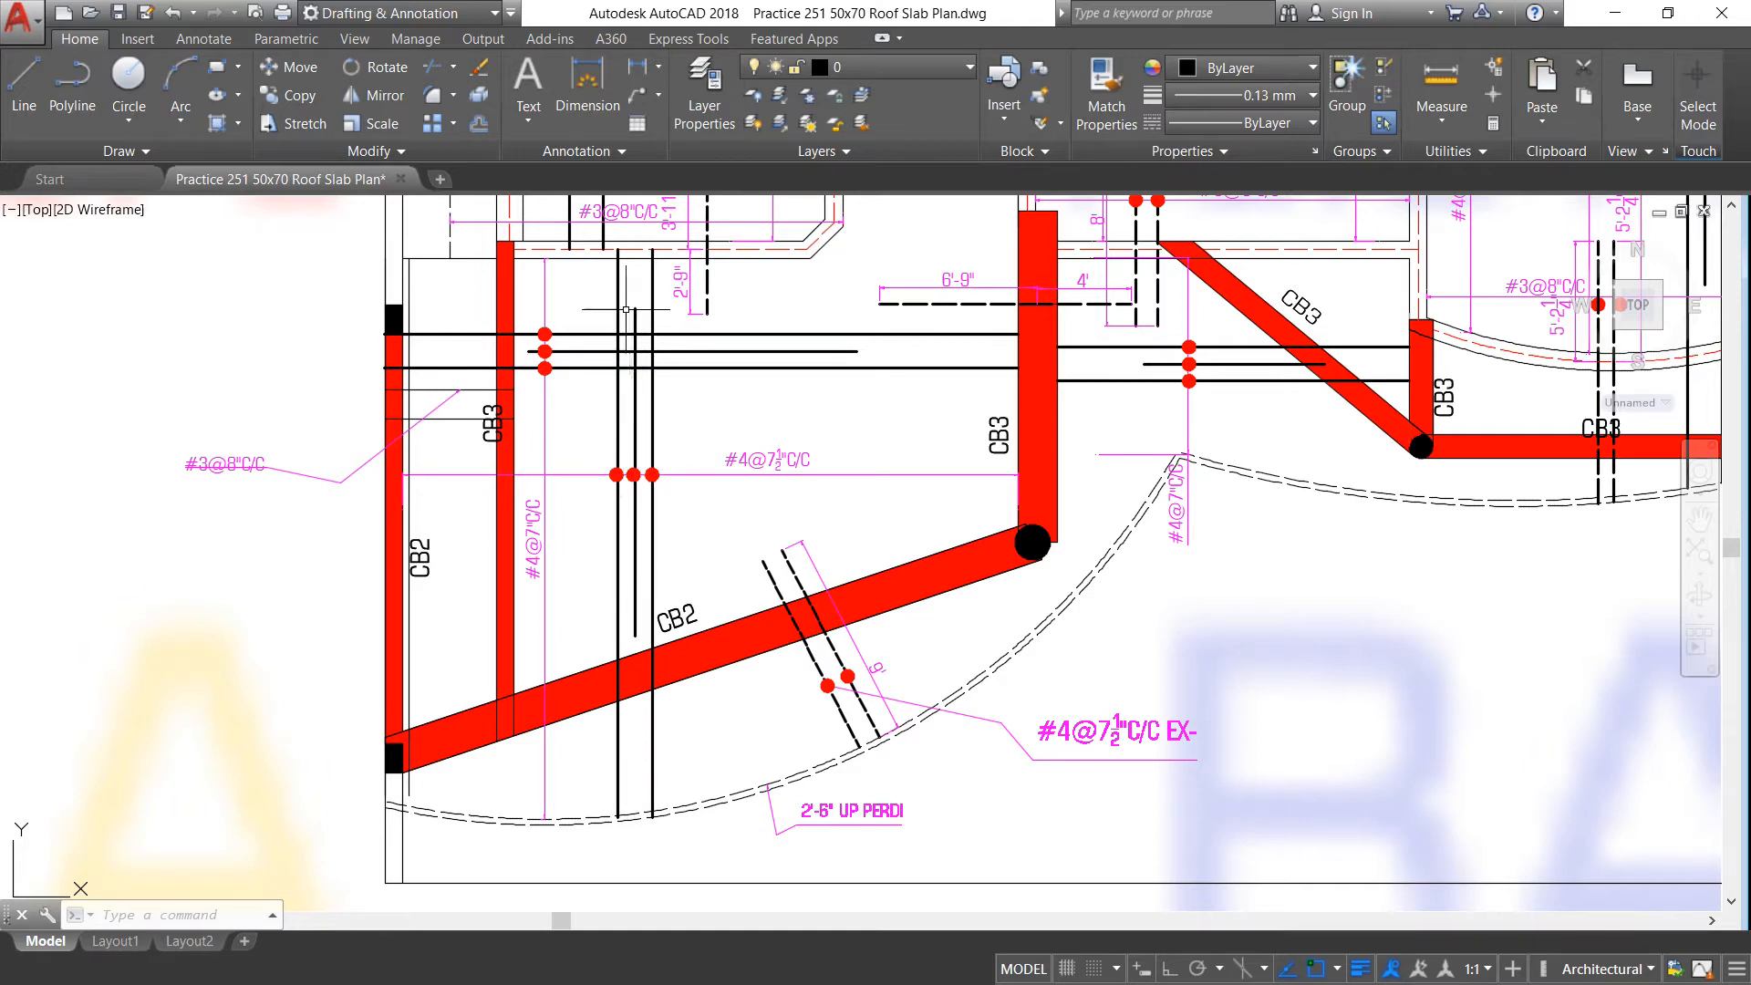
pyautogui.scroll(2, 659, 291)
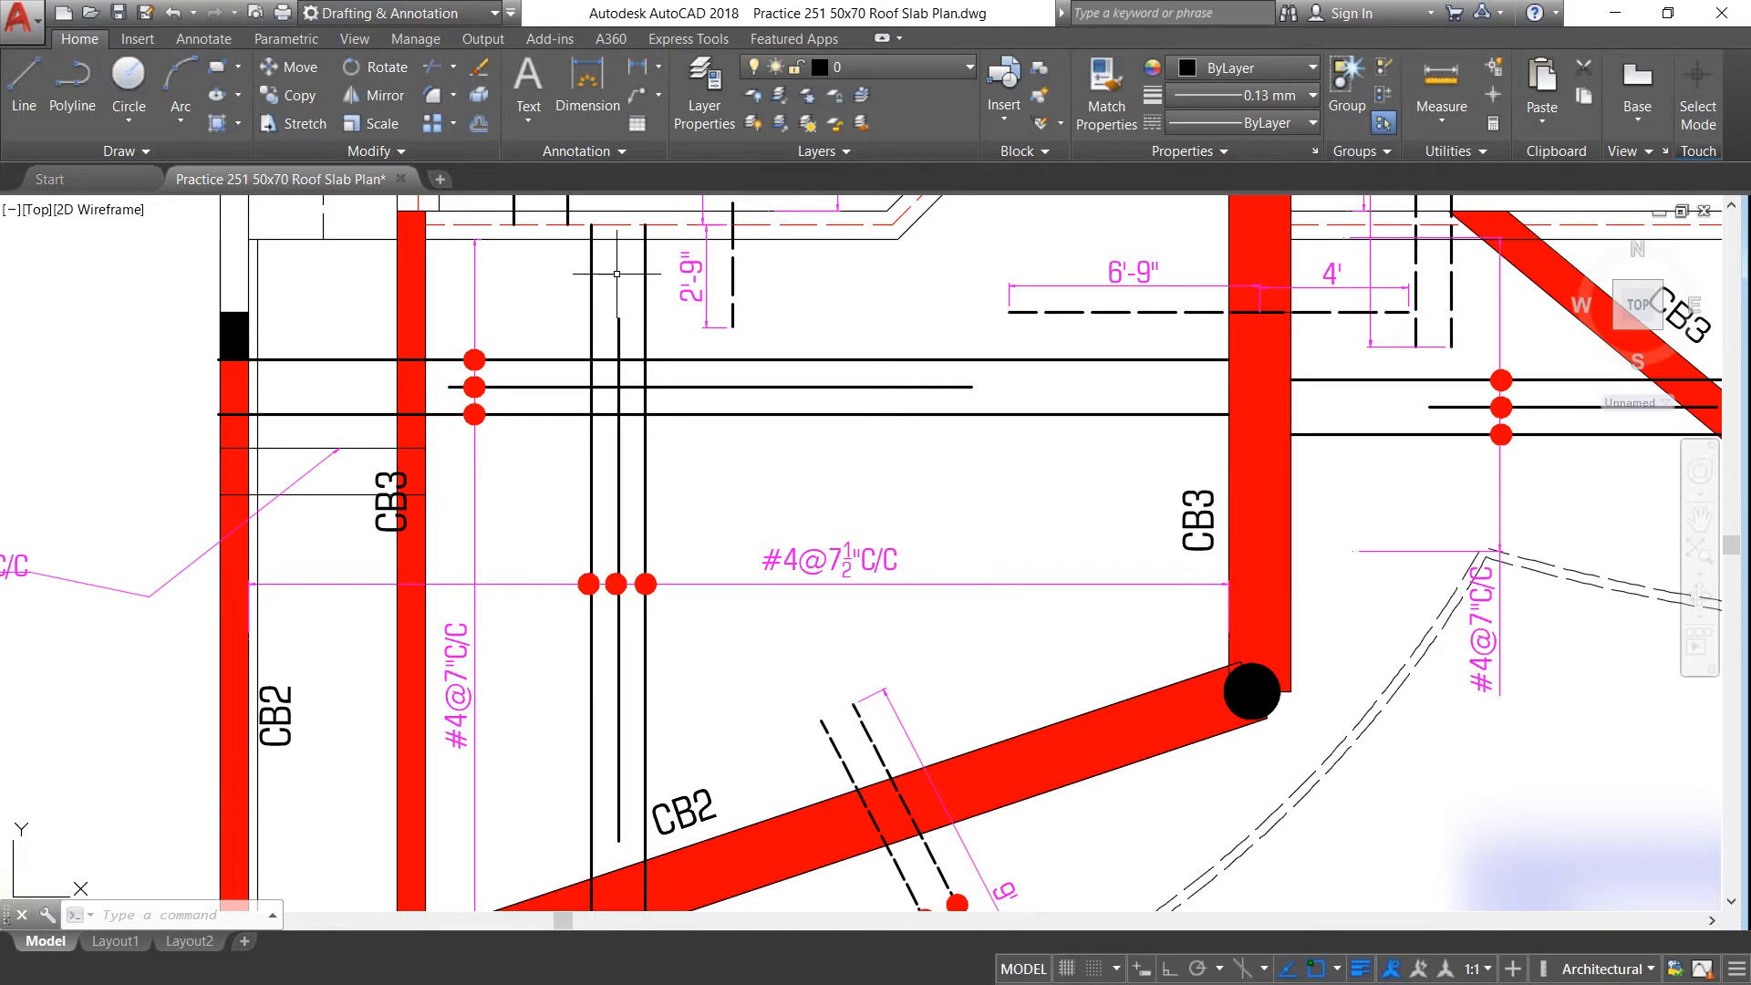
pyautogui.scroll(-4, 616, 274)
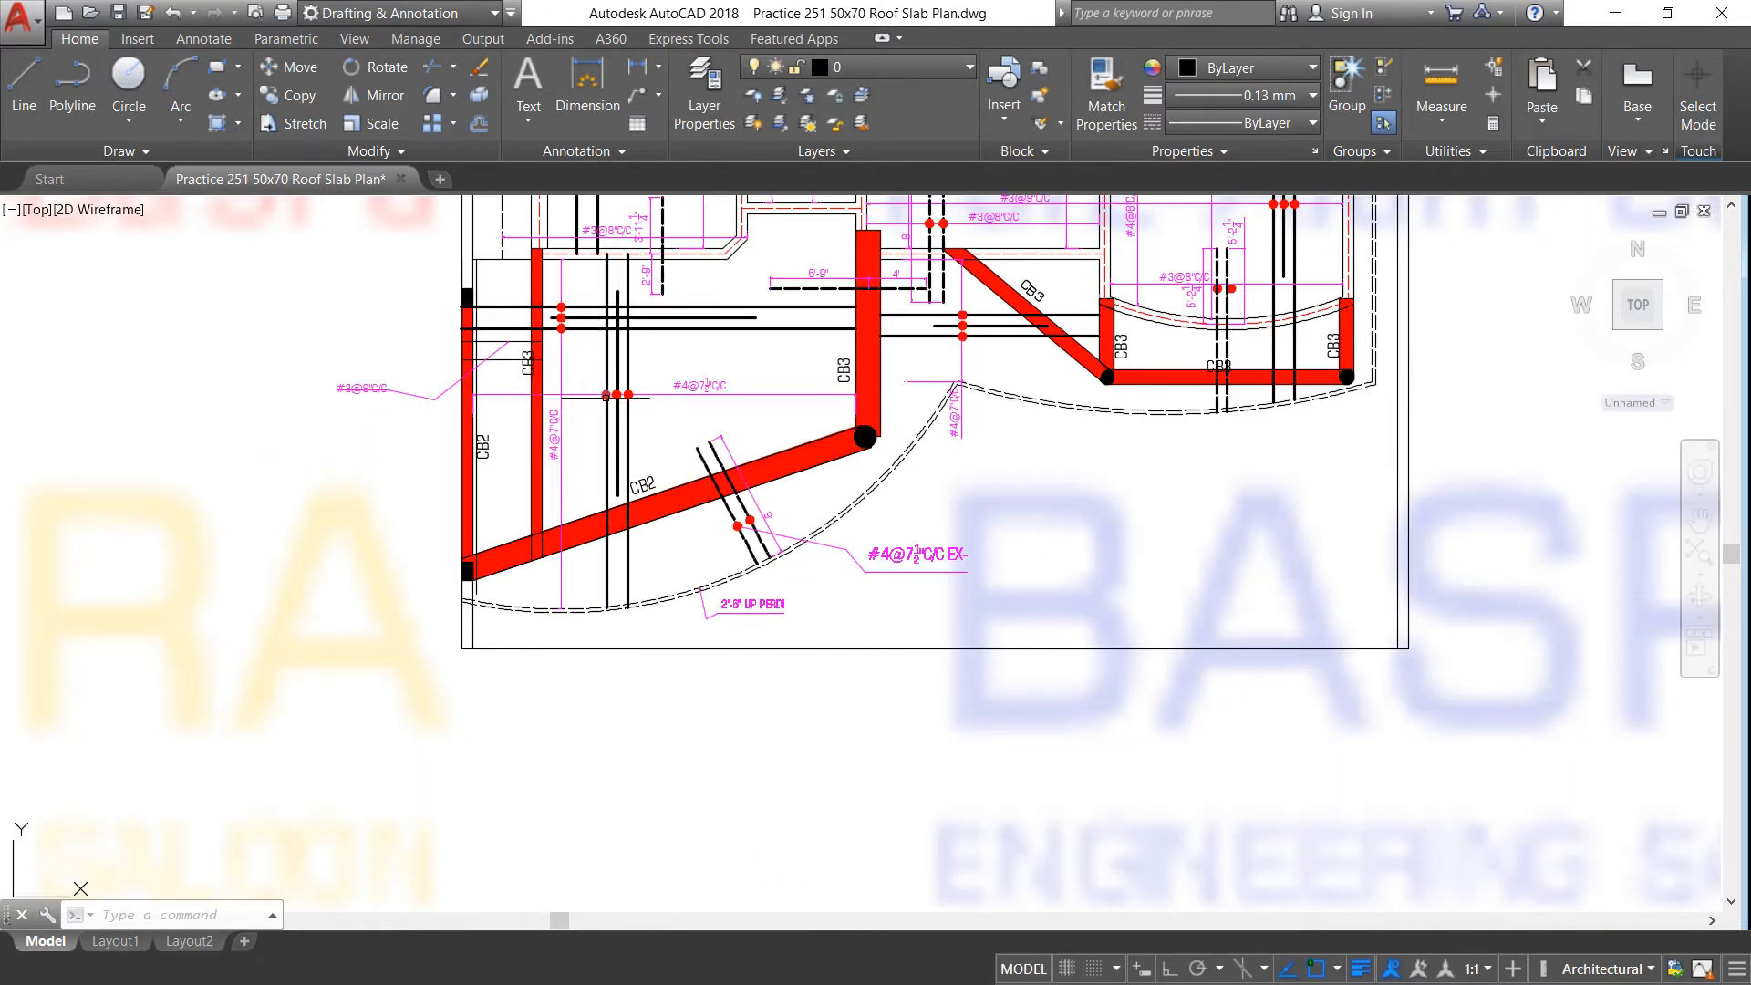
pyautogui.scroll(2, 608, 397)
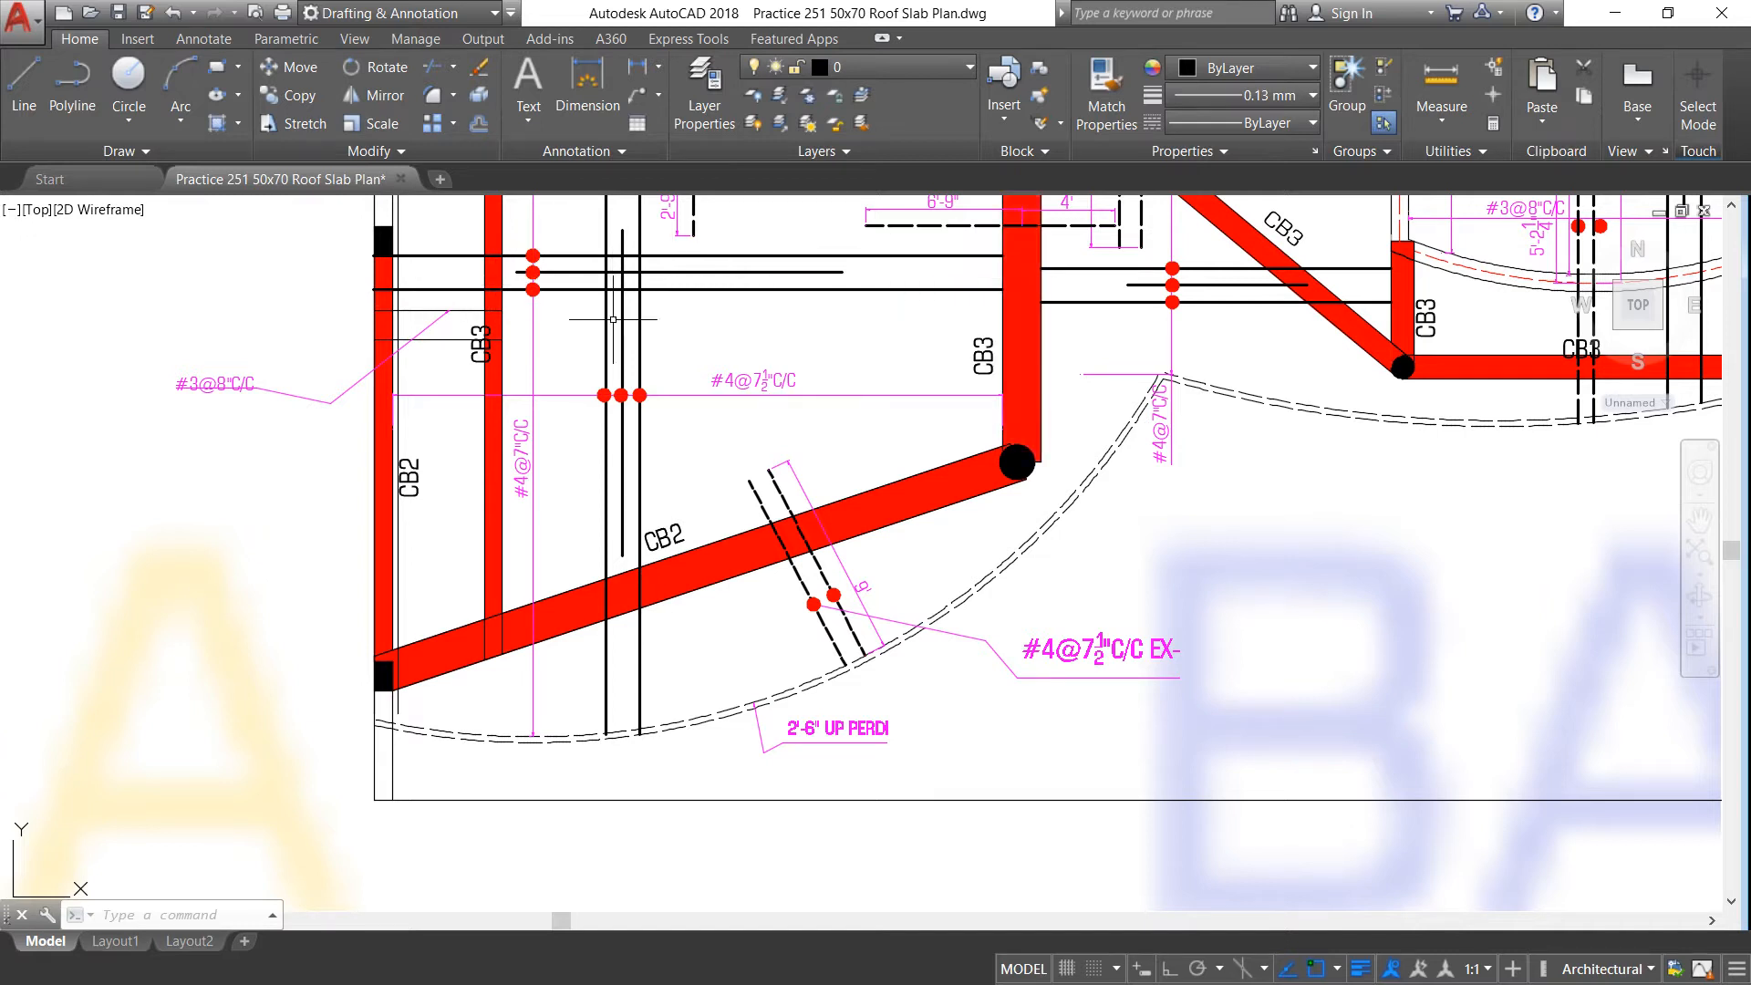
pyautogui.scroll(-3, 577, 413)
pyautogui.scroll(3, 558, 414)
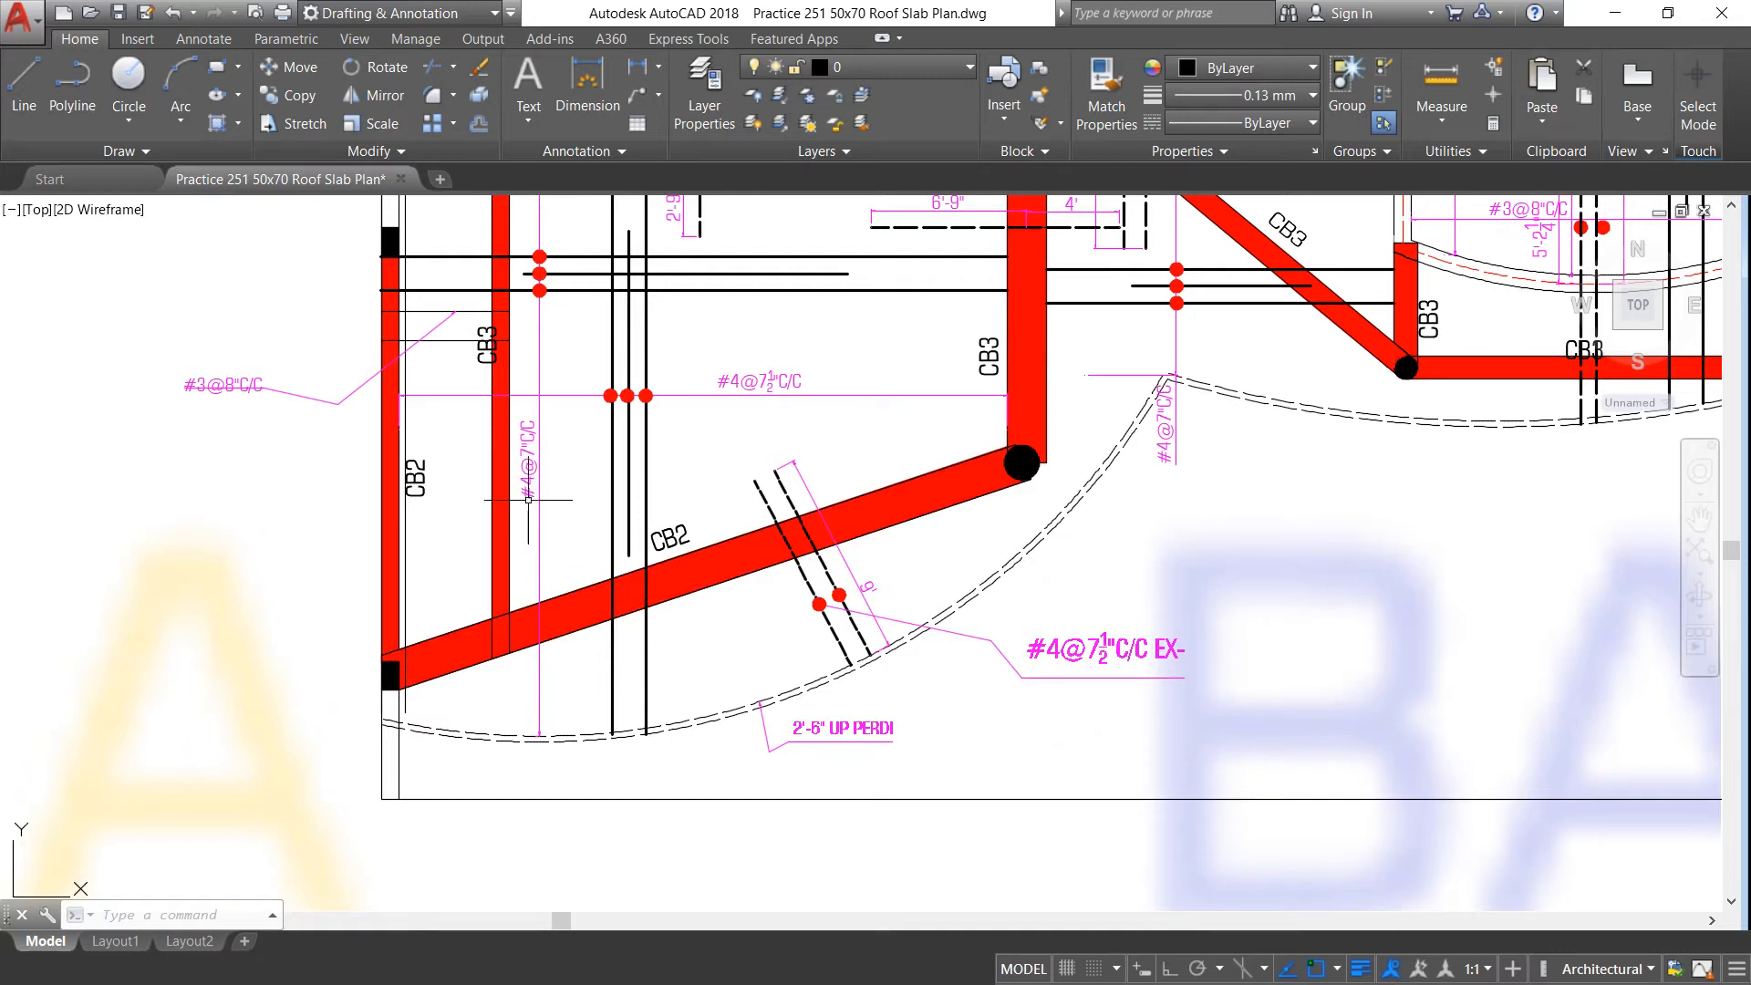
# Step: Read the spacing labels of the panel's horizontal main bars and the bar callout for the narrow strip between CB2 and CB3
pyautogui.scroll(4, 532, 504)
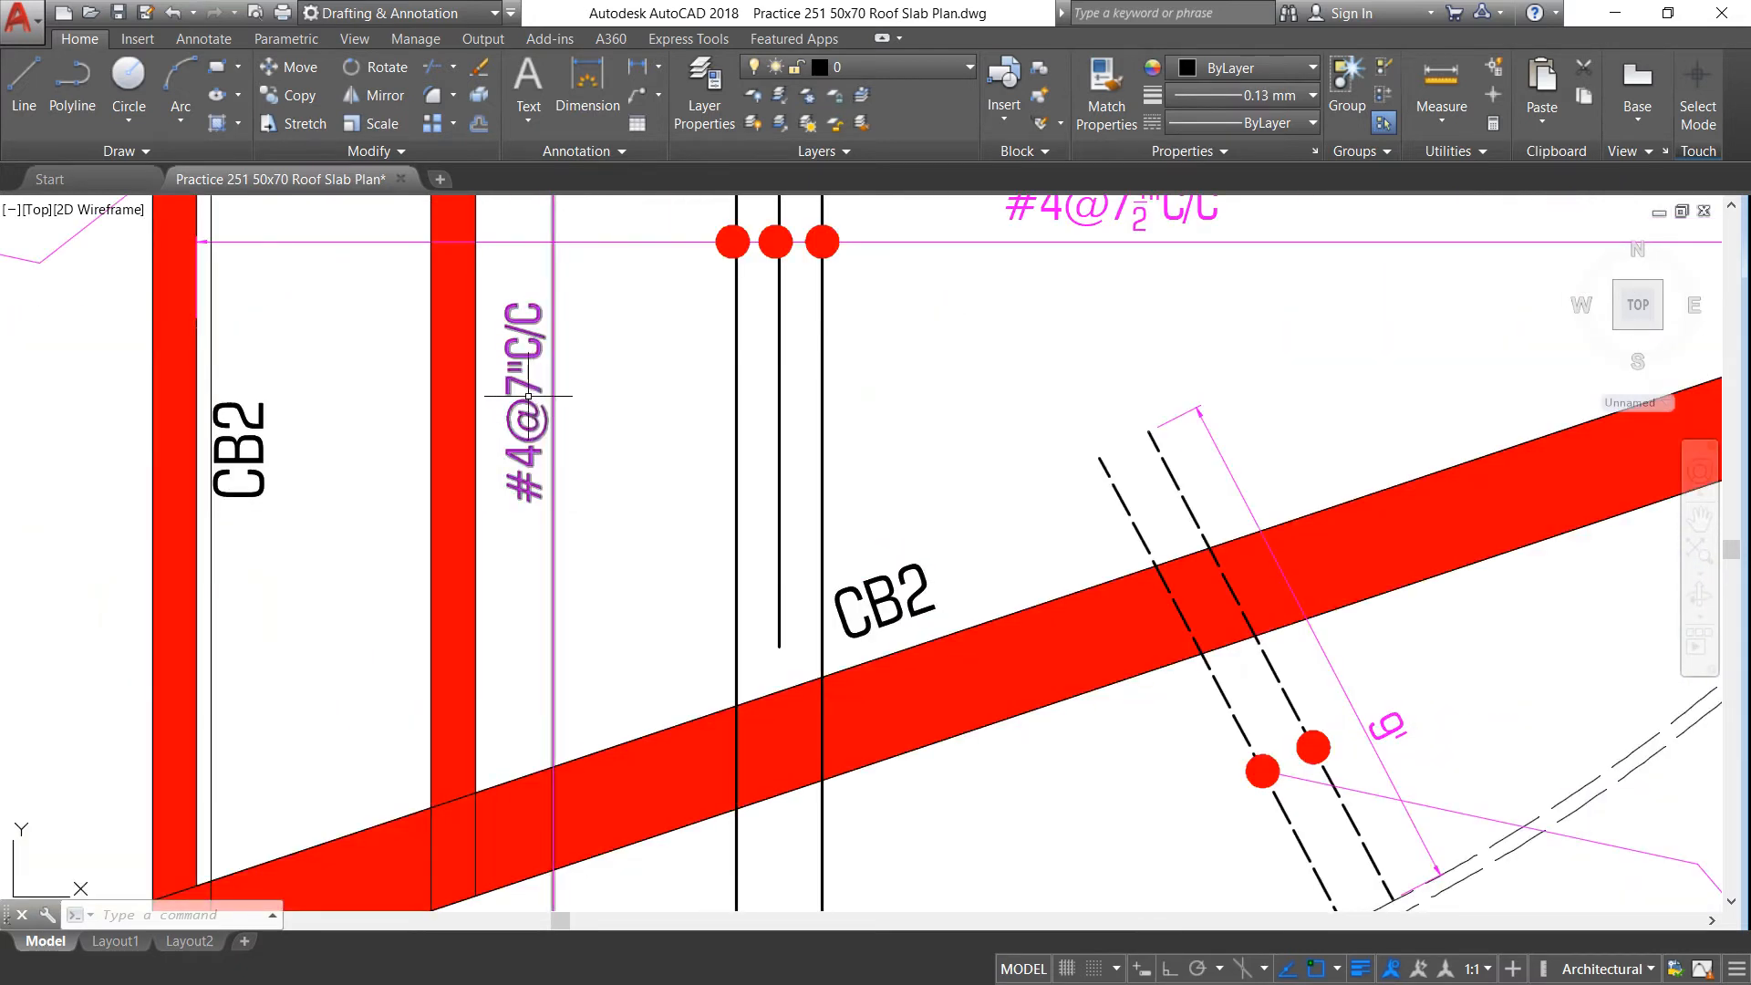
pyautogui.scroll(-5, 526, 342)
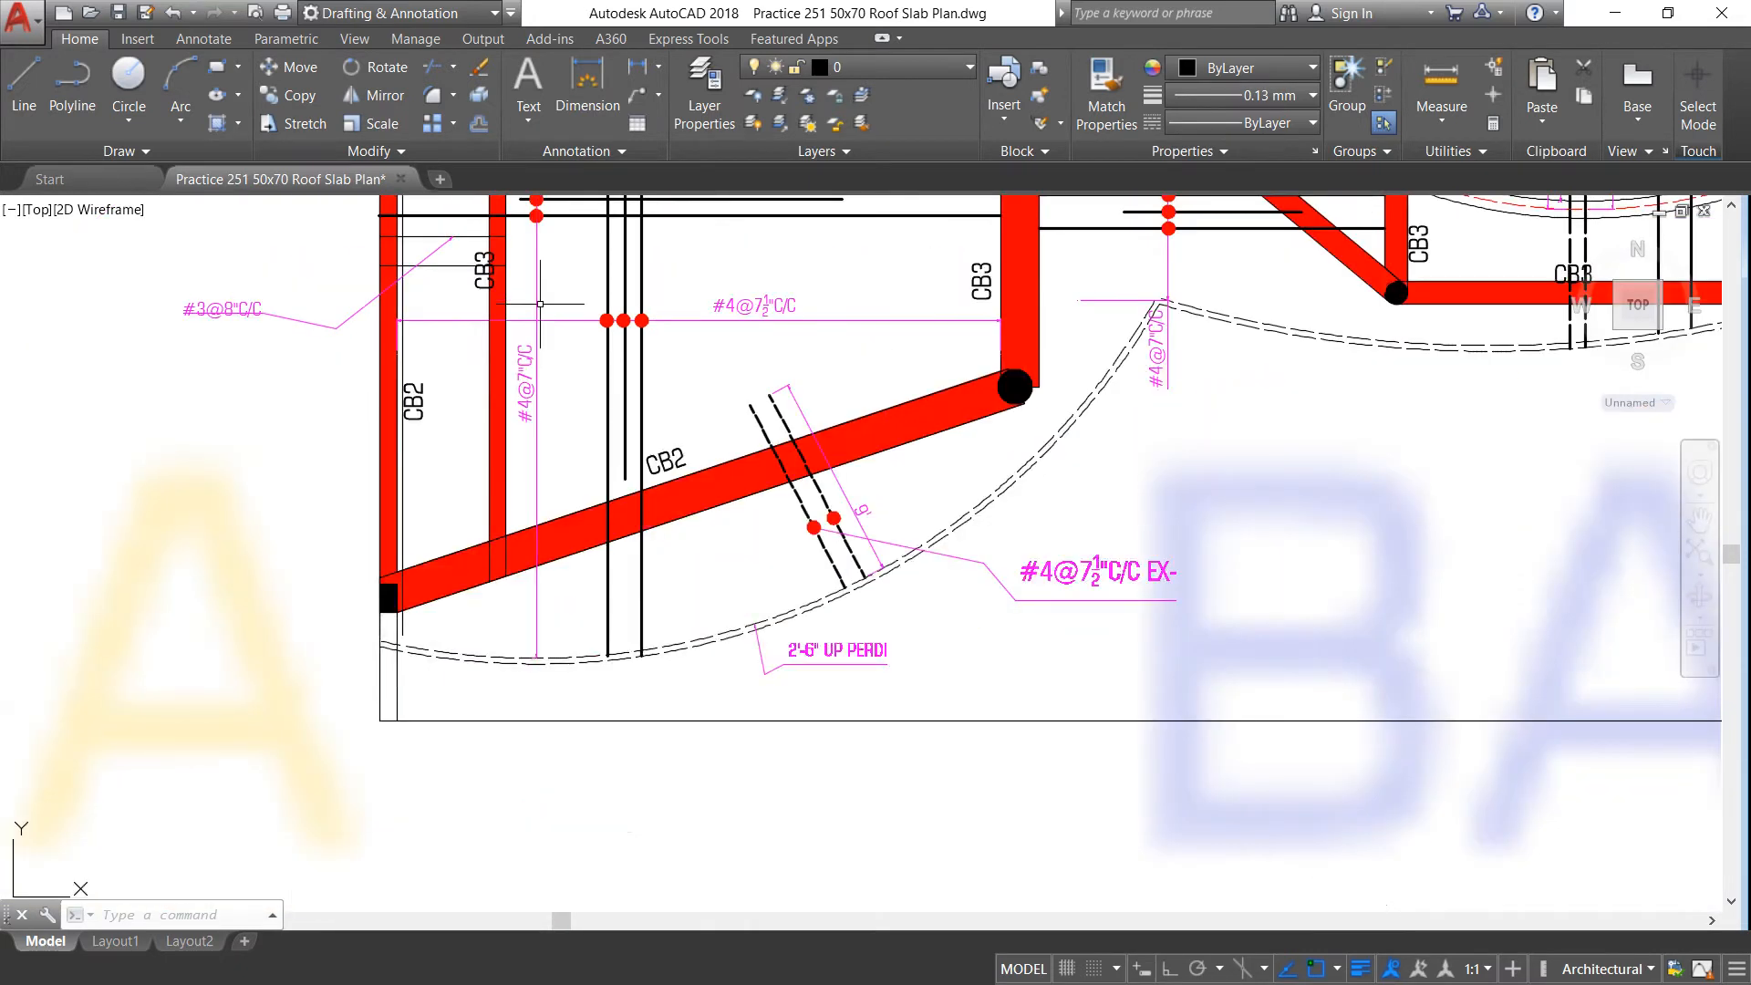
pyautogui.scroll(4, 547, 343)
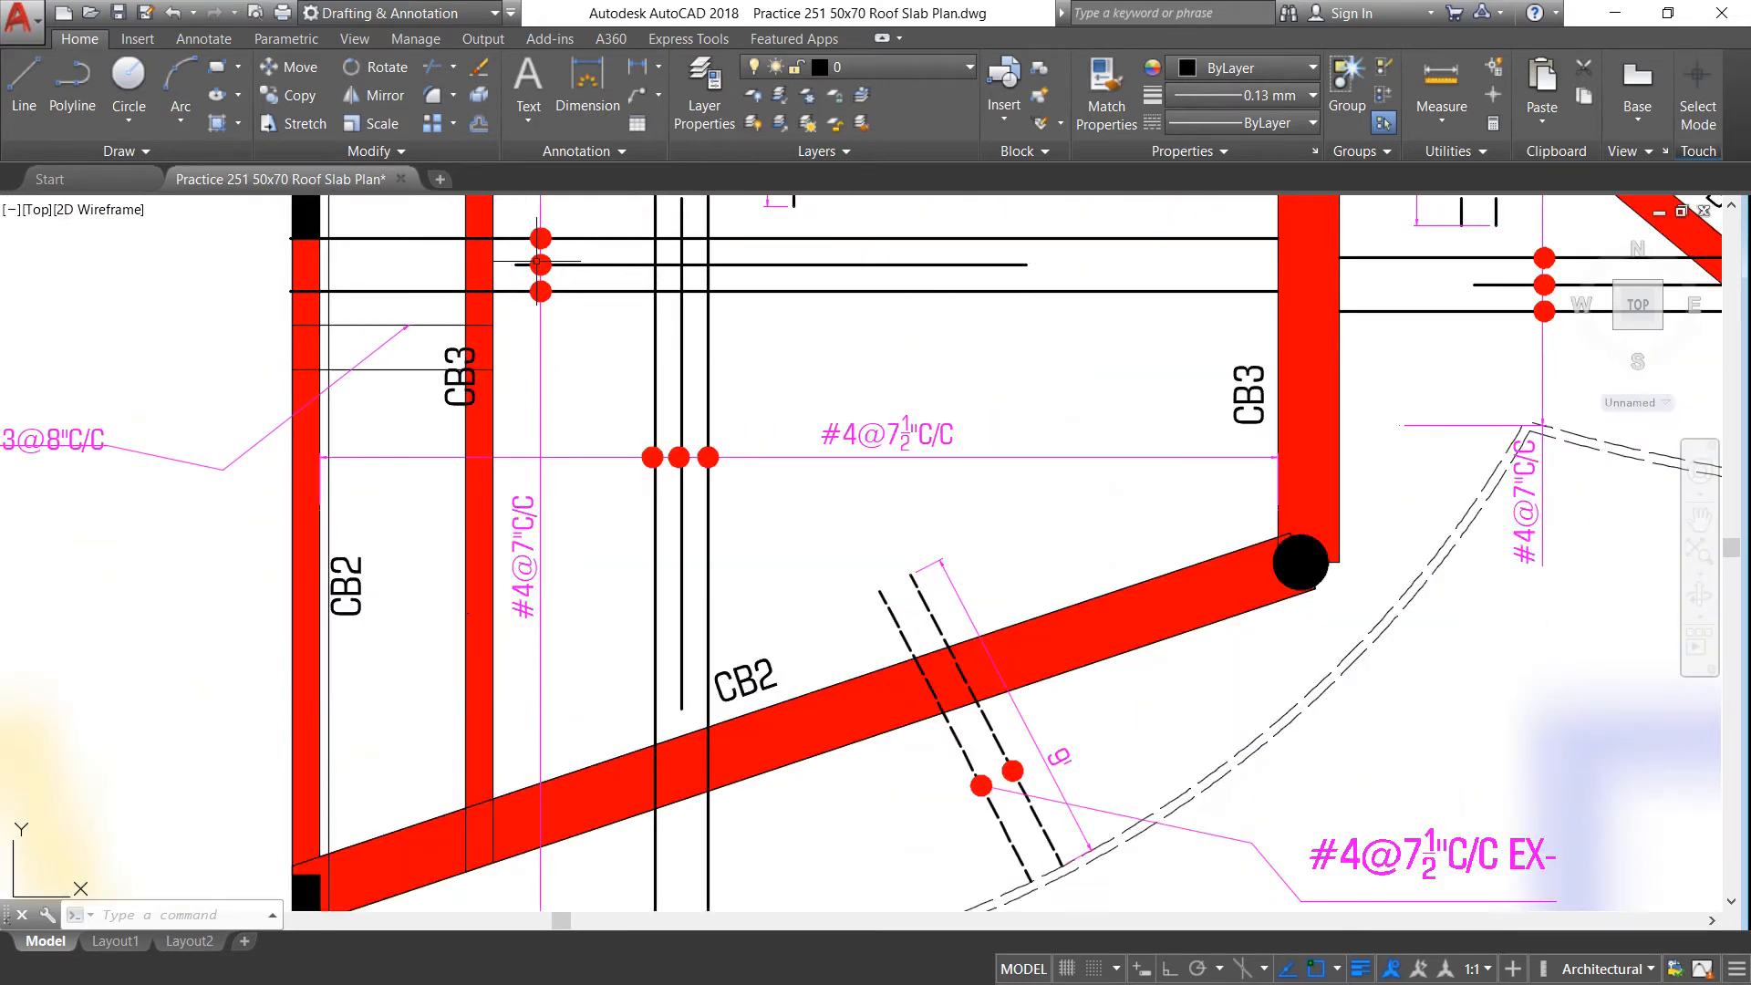
pyautogui.scroll(-2, 535, 328)
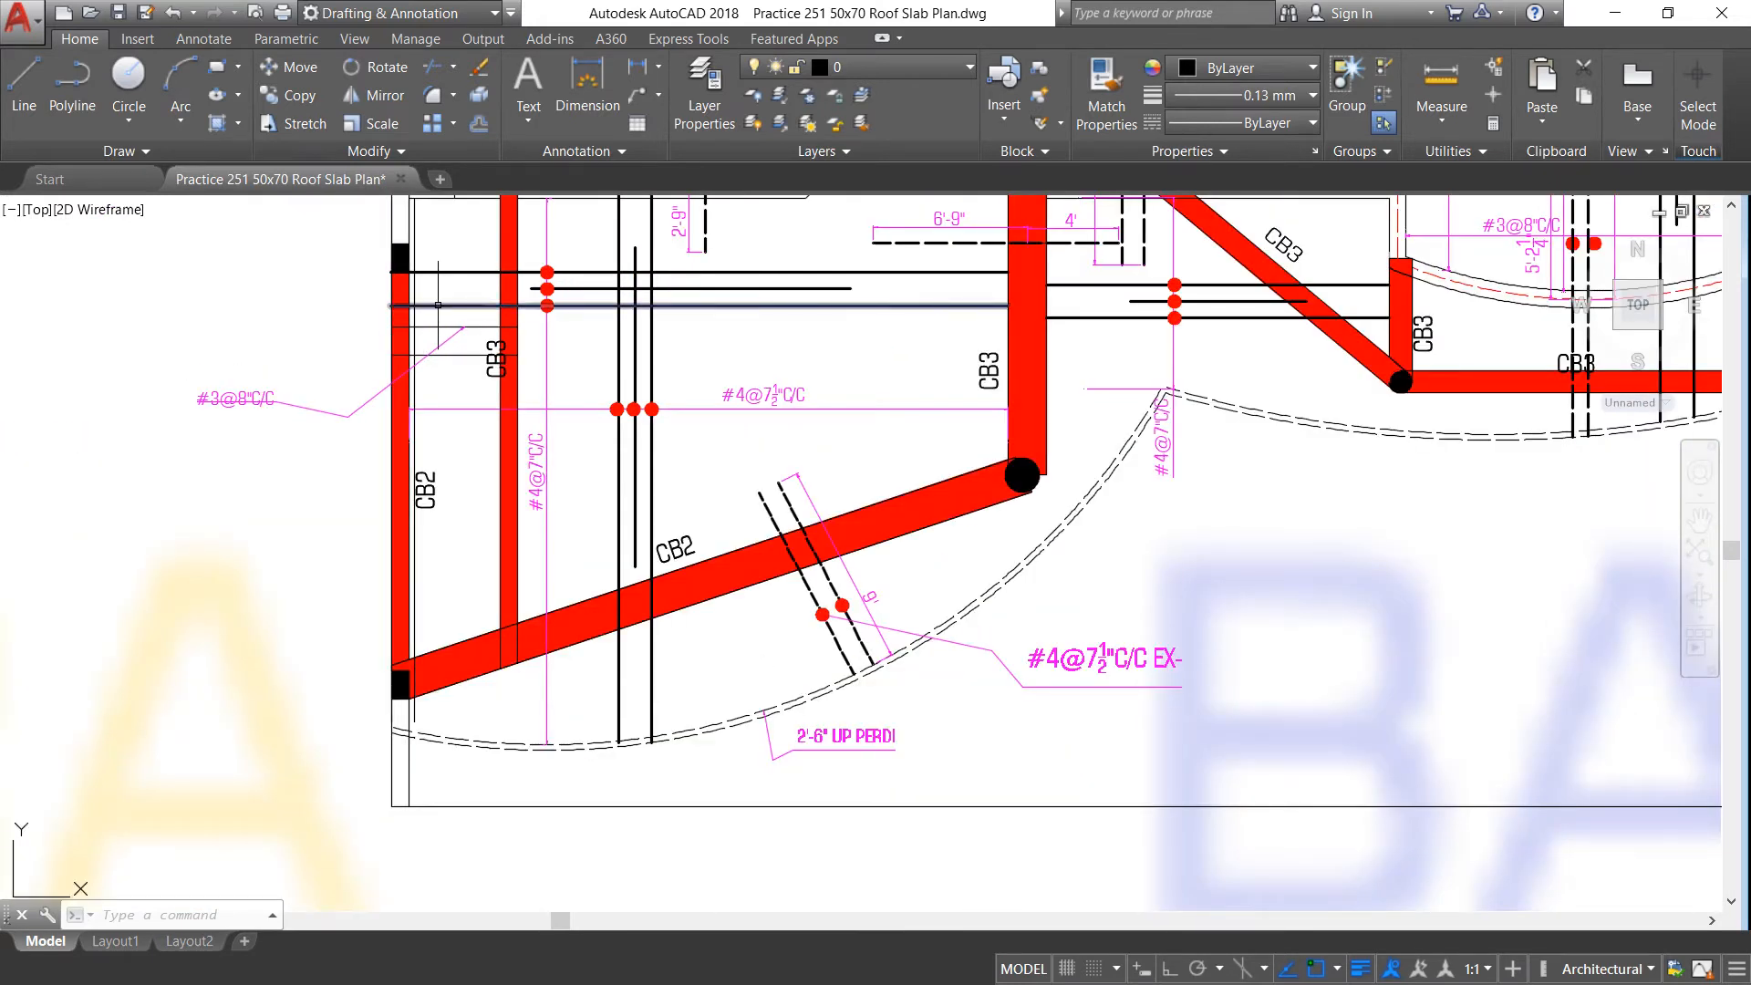
pyautogui.scroll(5, 223, 399)
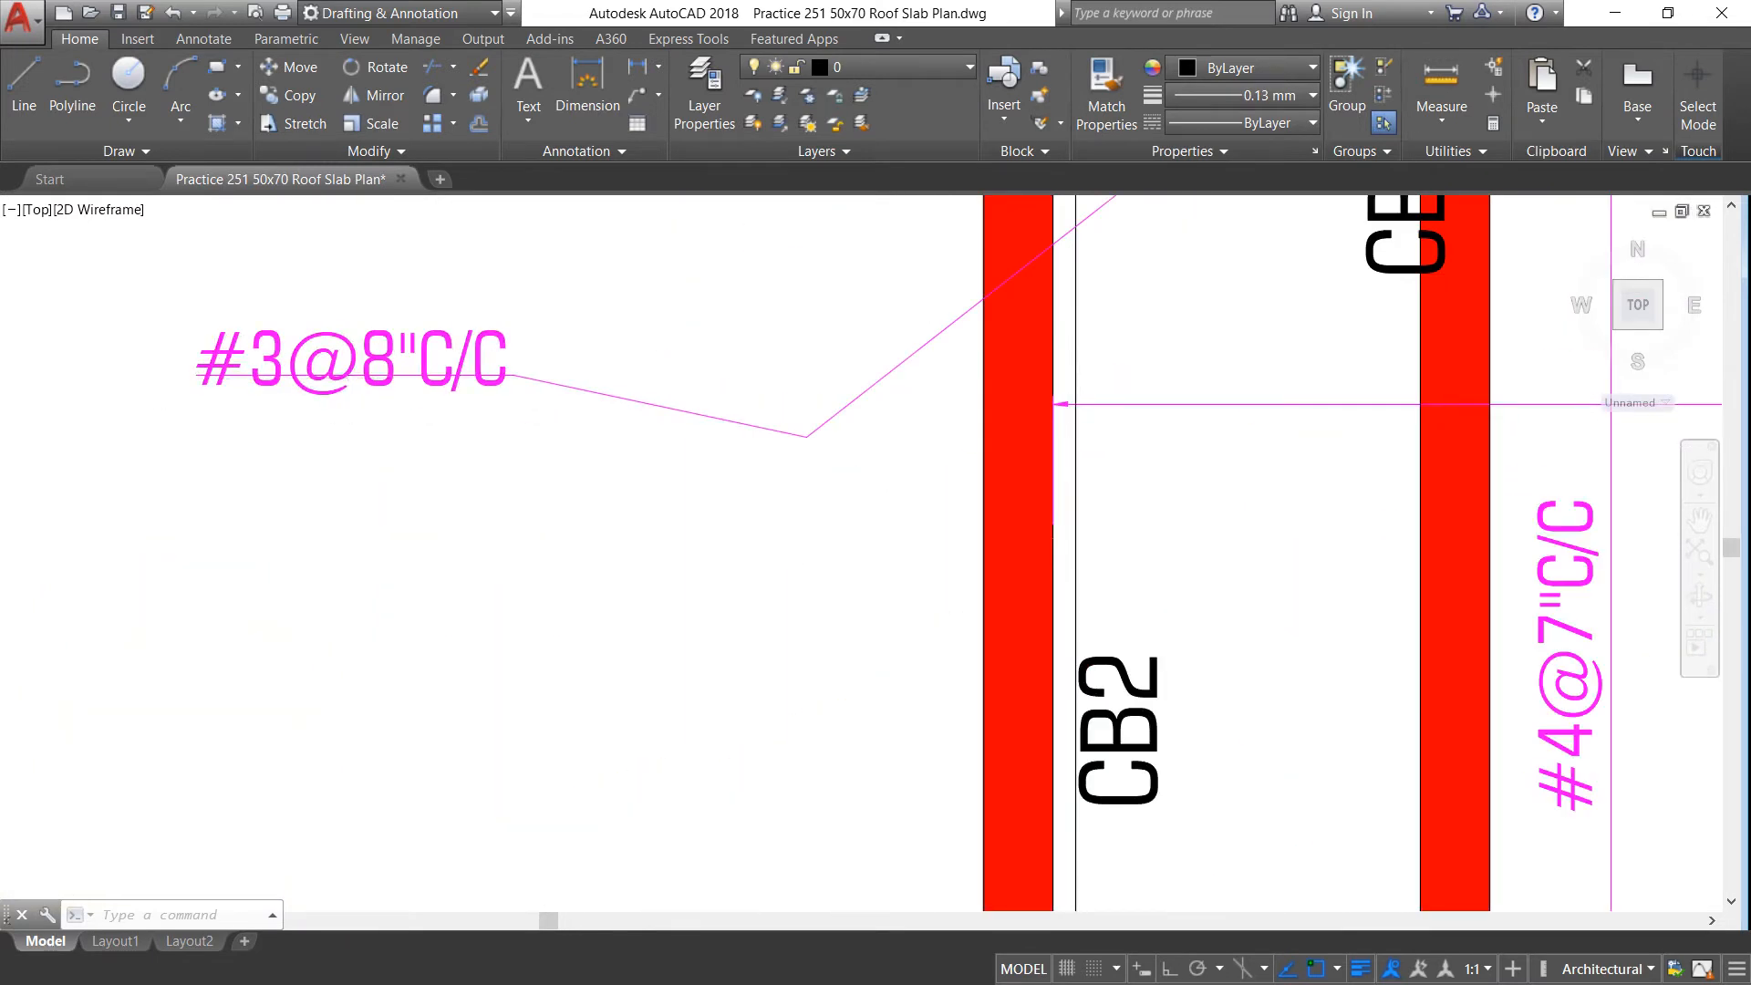
pyautogui.scroll(-2, 344, 391)
pyautogui.scroll(-6, 293, 383)
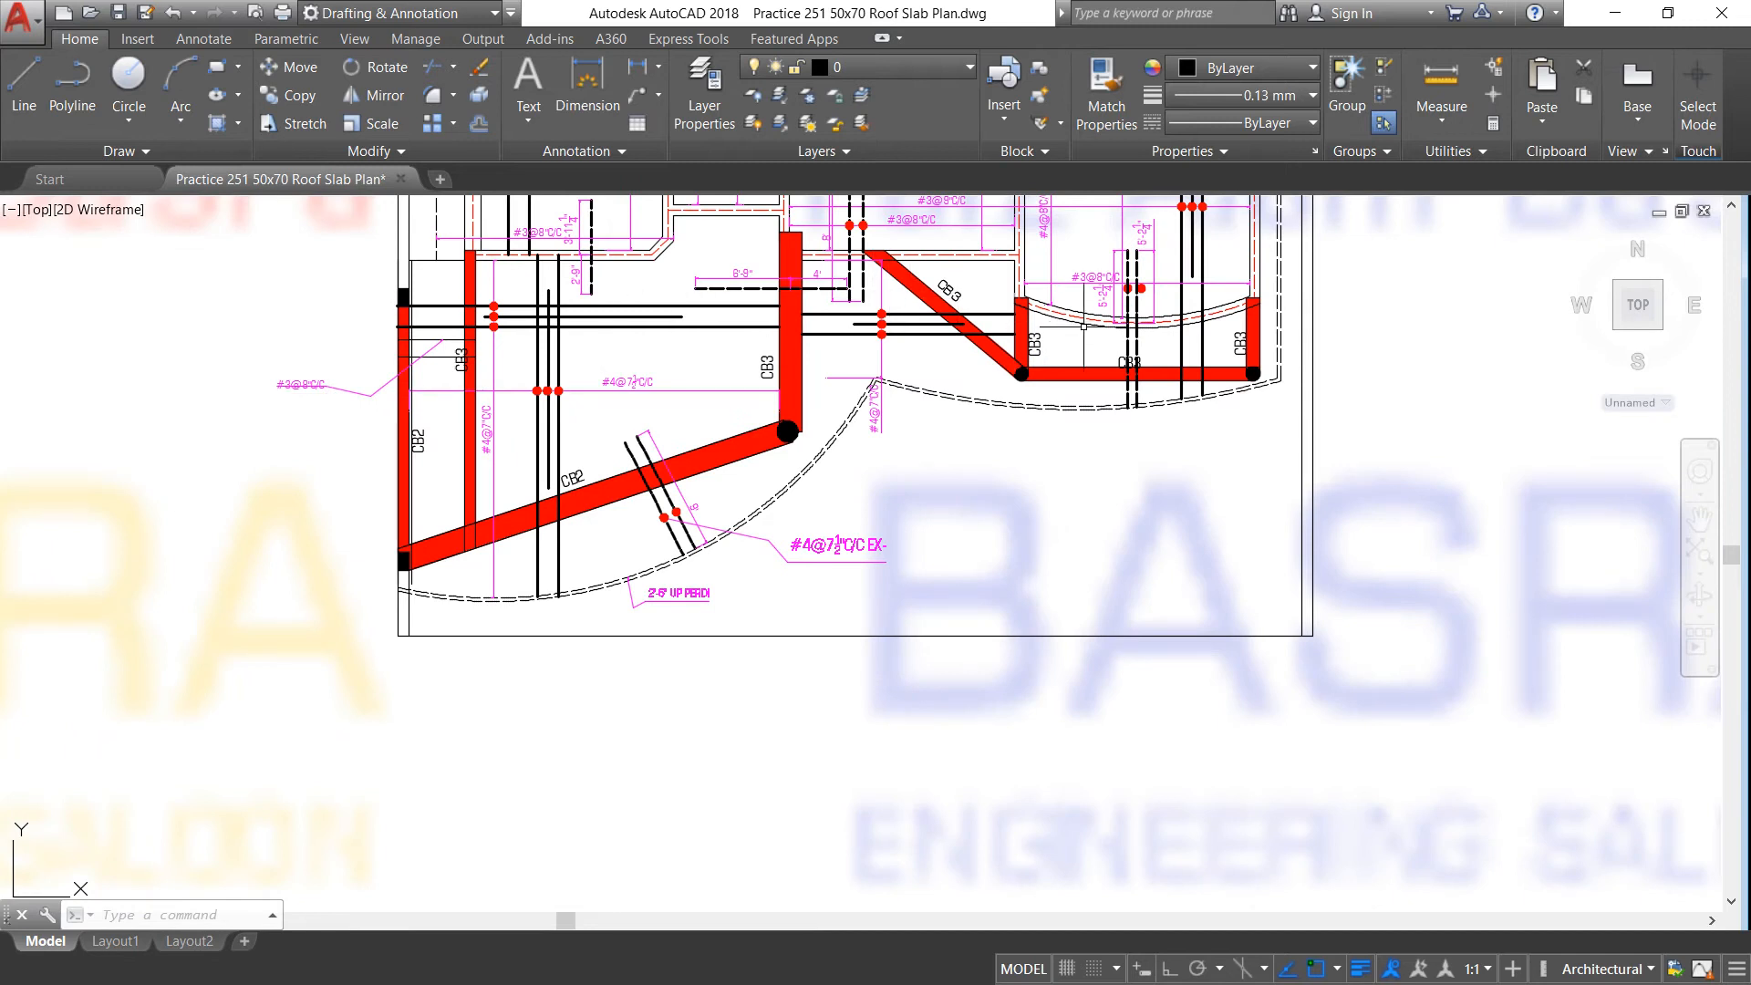
# Step: Examine the dashed extra bars crossing the horizontal CB3 beam at the smaller curved projection
pyautogui.scroll(4, 1221, 344)
pyautogui.scroll(-2, 1028, 426)
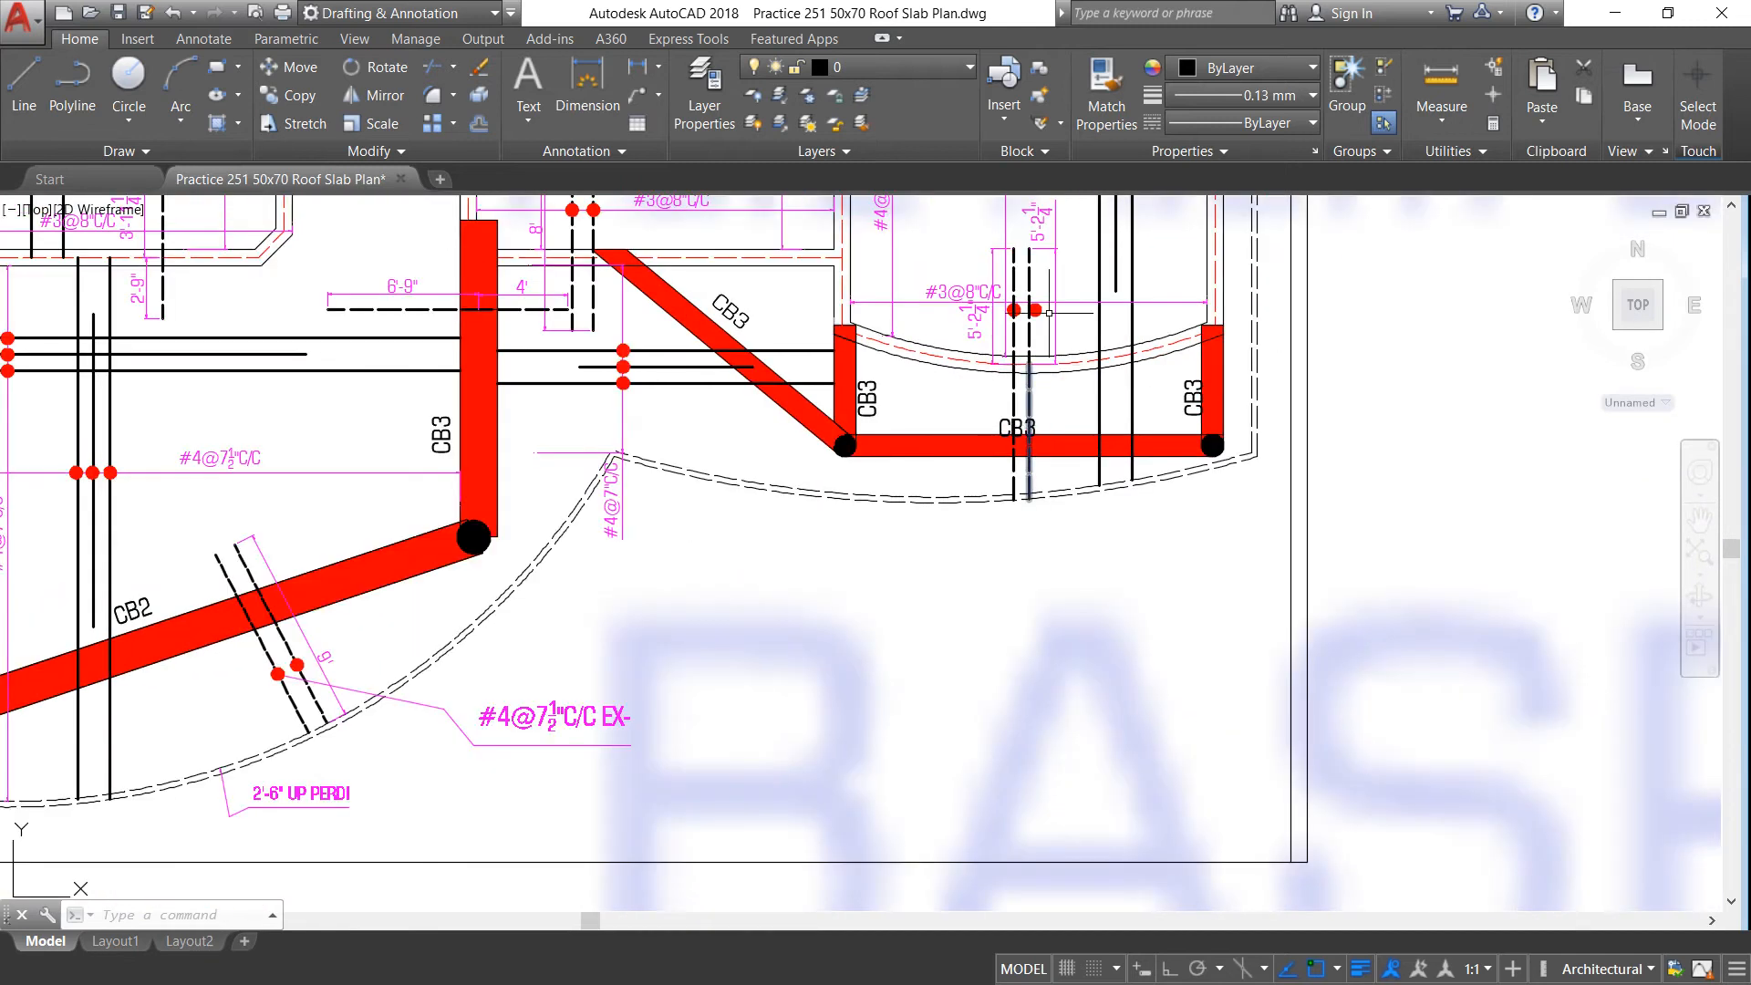
pyautogui.scroll(2, 1043, 300)
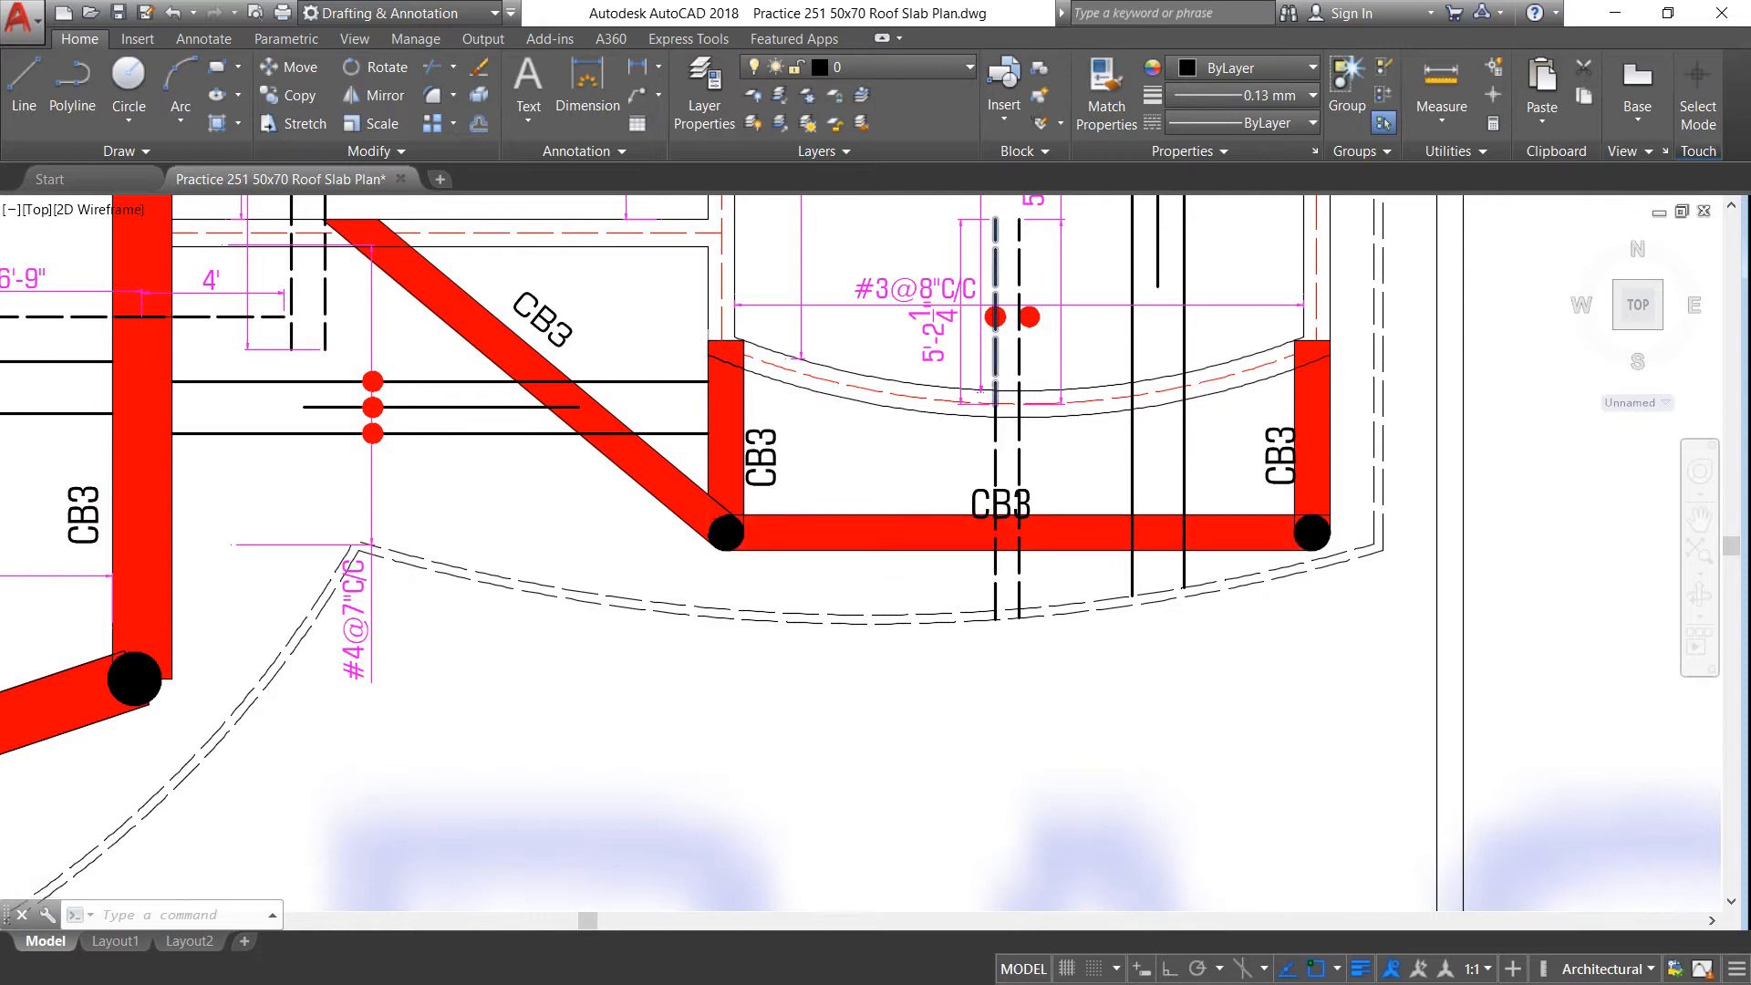
pyautogui.scroll(-6, 1163, 365)
pyautogui.scroll(4, 1162, 364)
pyautogui.scroll(2, 1146, 336)
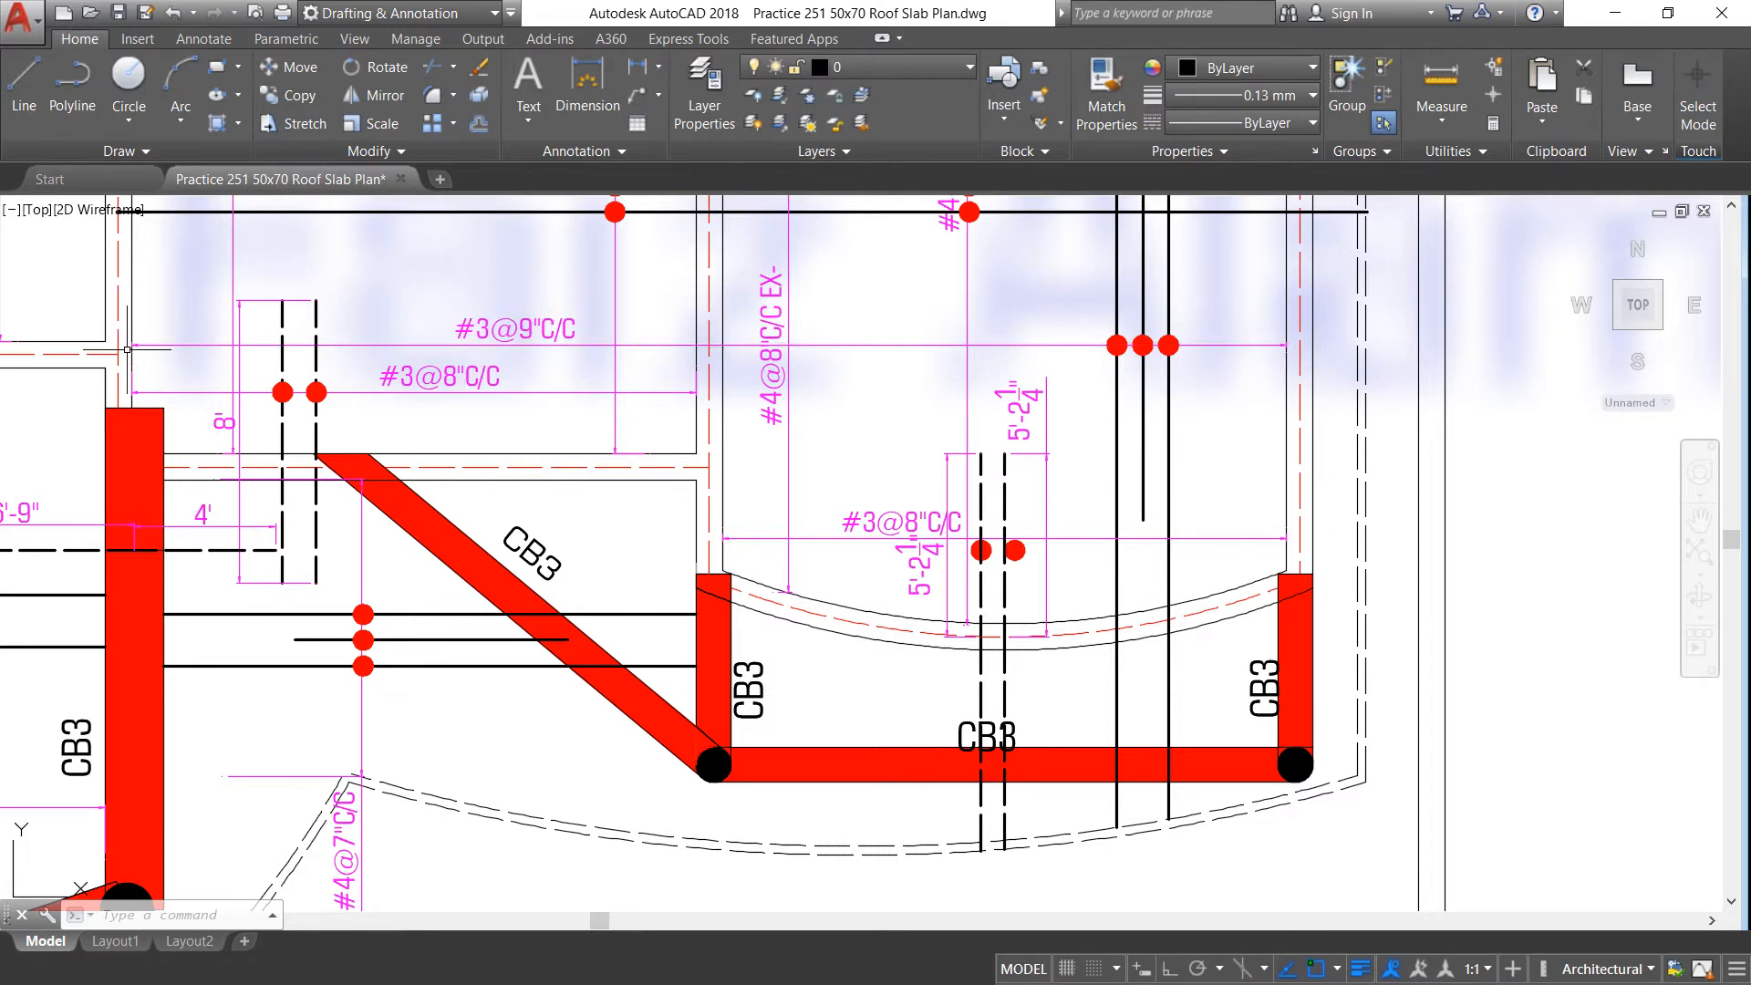
# Step: Compare the extra-bar spacing labels and length dimensions beside the diagonal CB3 beam and above the curved wall
pyautogui.scroll(4, 127, 349)
pyautogui.scroll(-2, 161, 343)
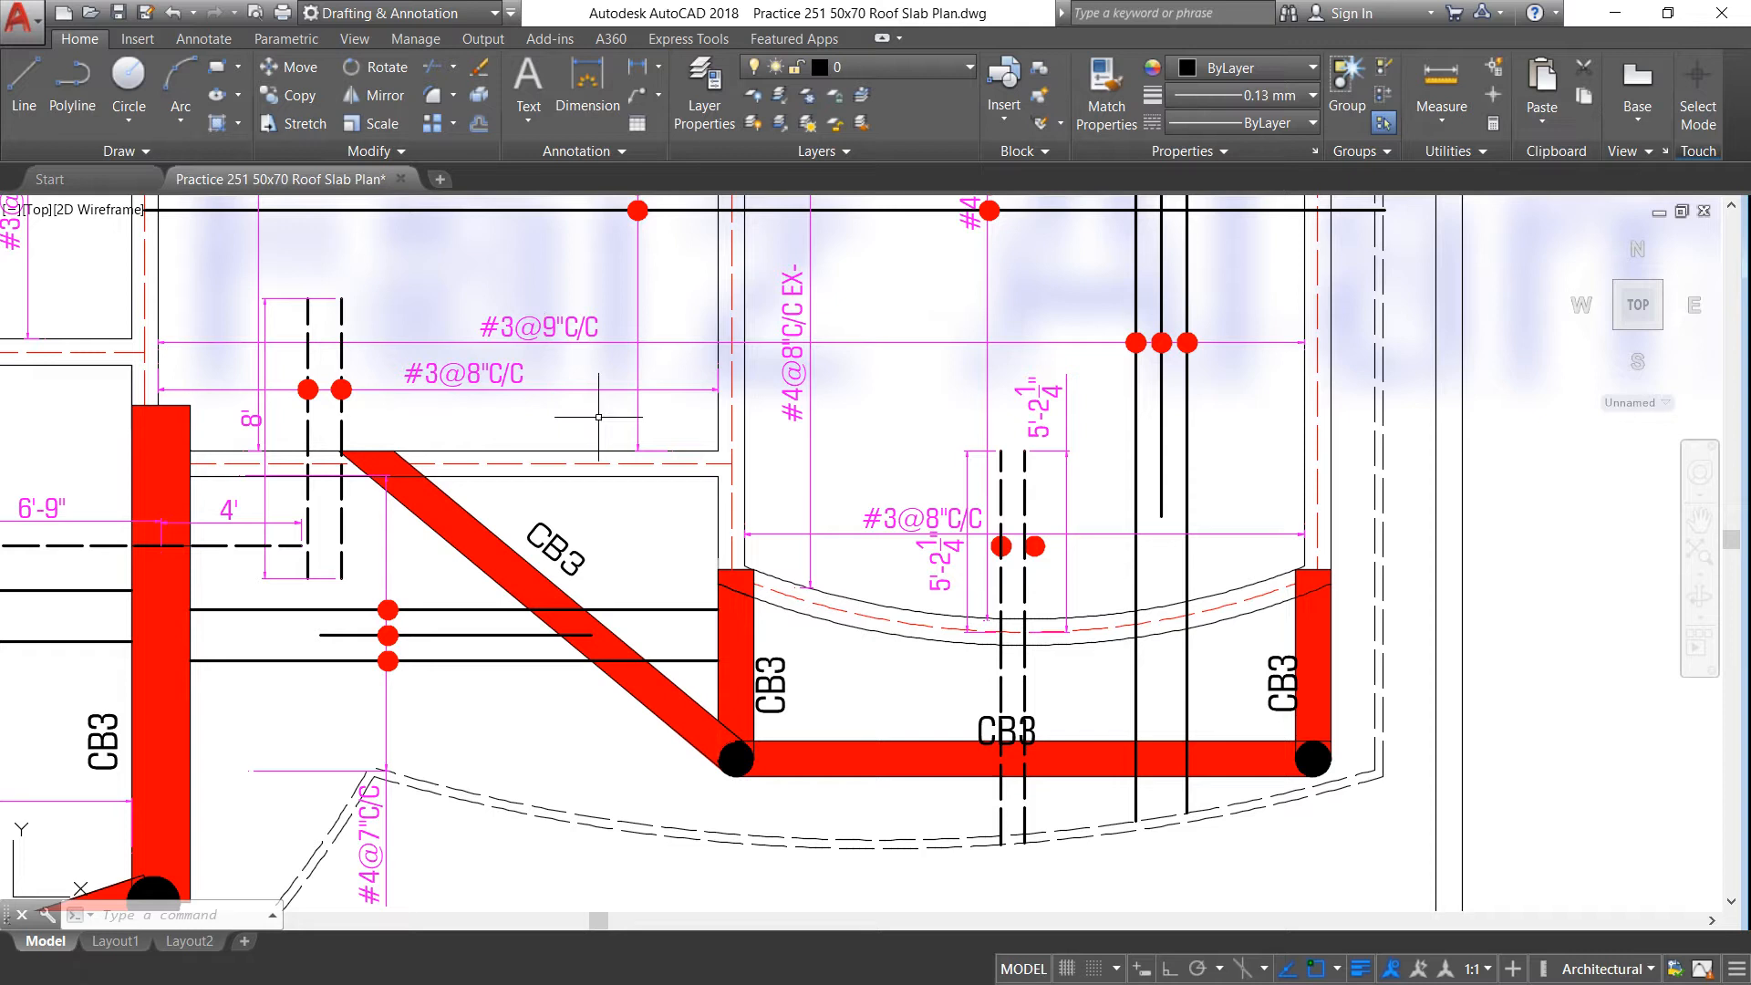
pyautogui.scroll(2, 288, 401)
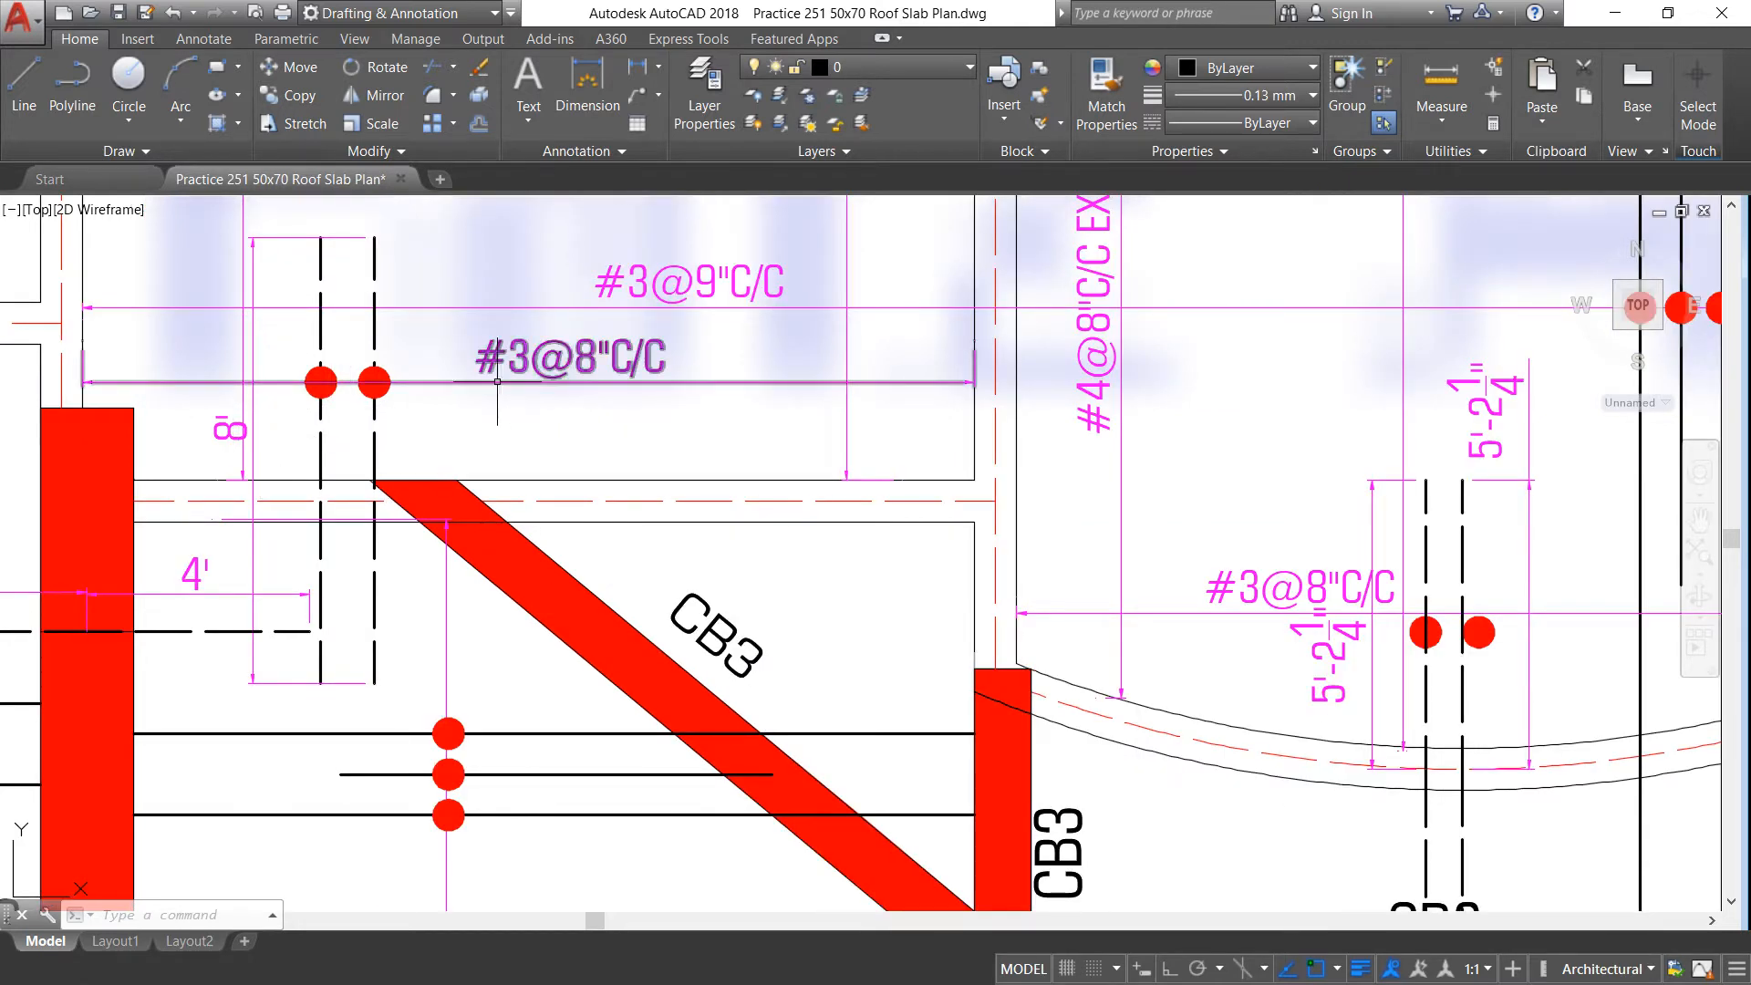
pyautogui.scroll(-3, 566, 376)
pyautogui.scroll(1, 582, 382)
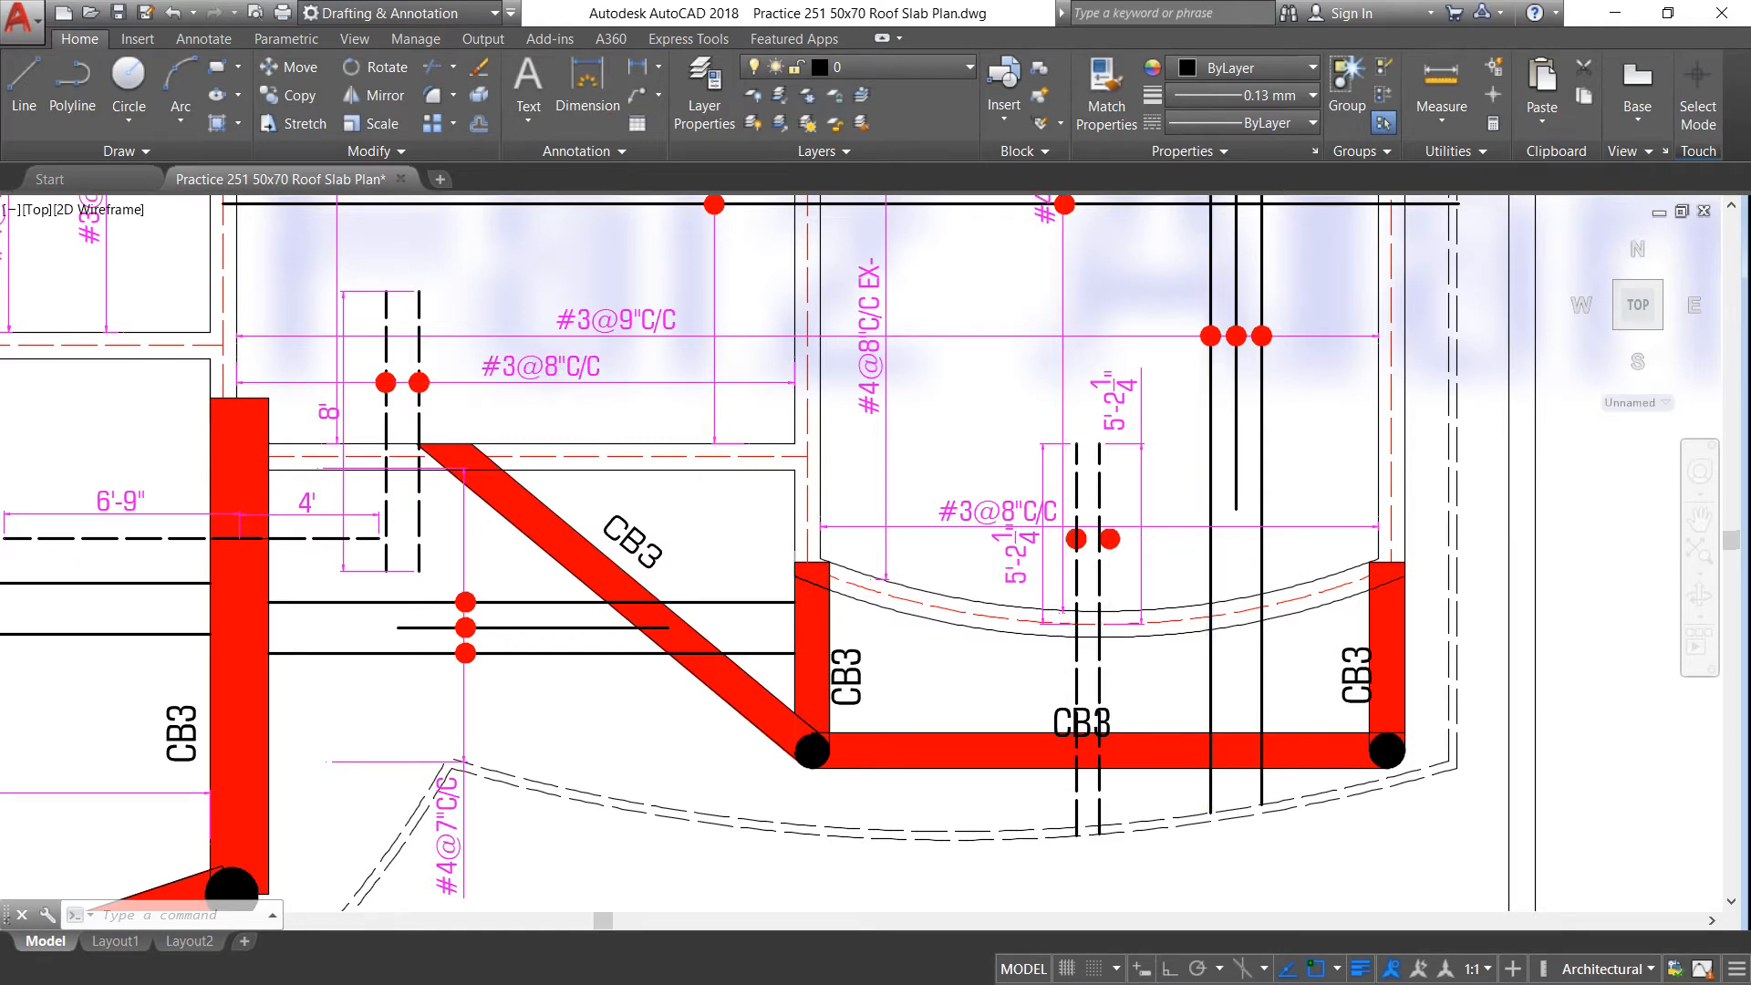
pyautogui.scroll(2, 1120, 632)
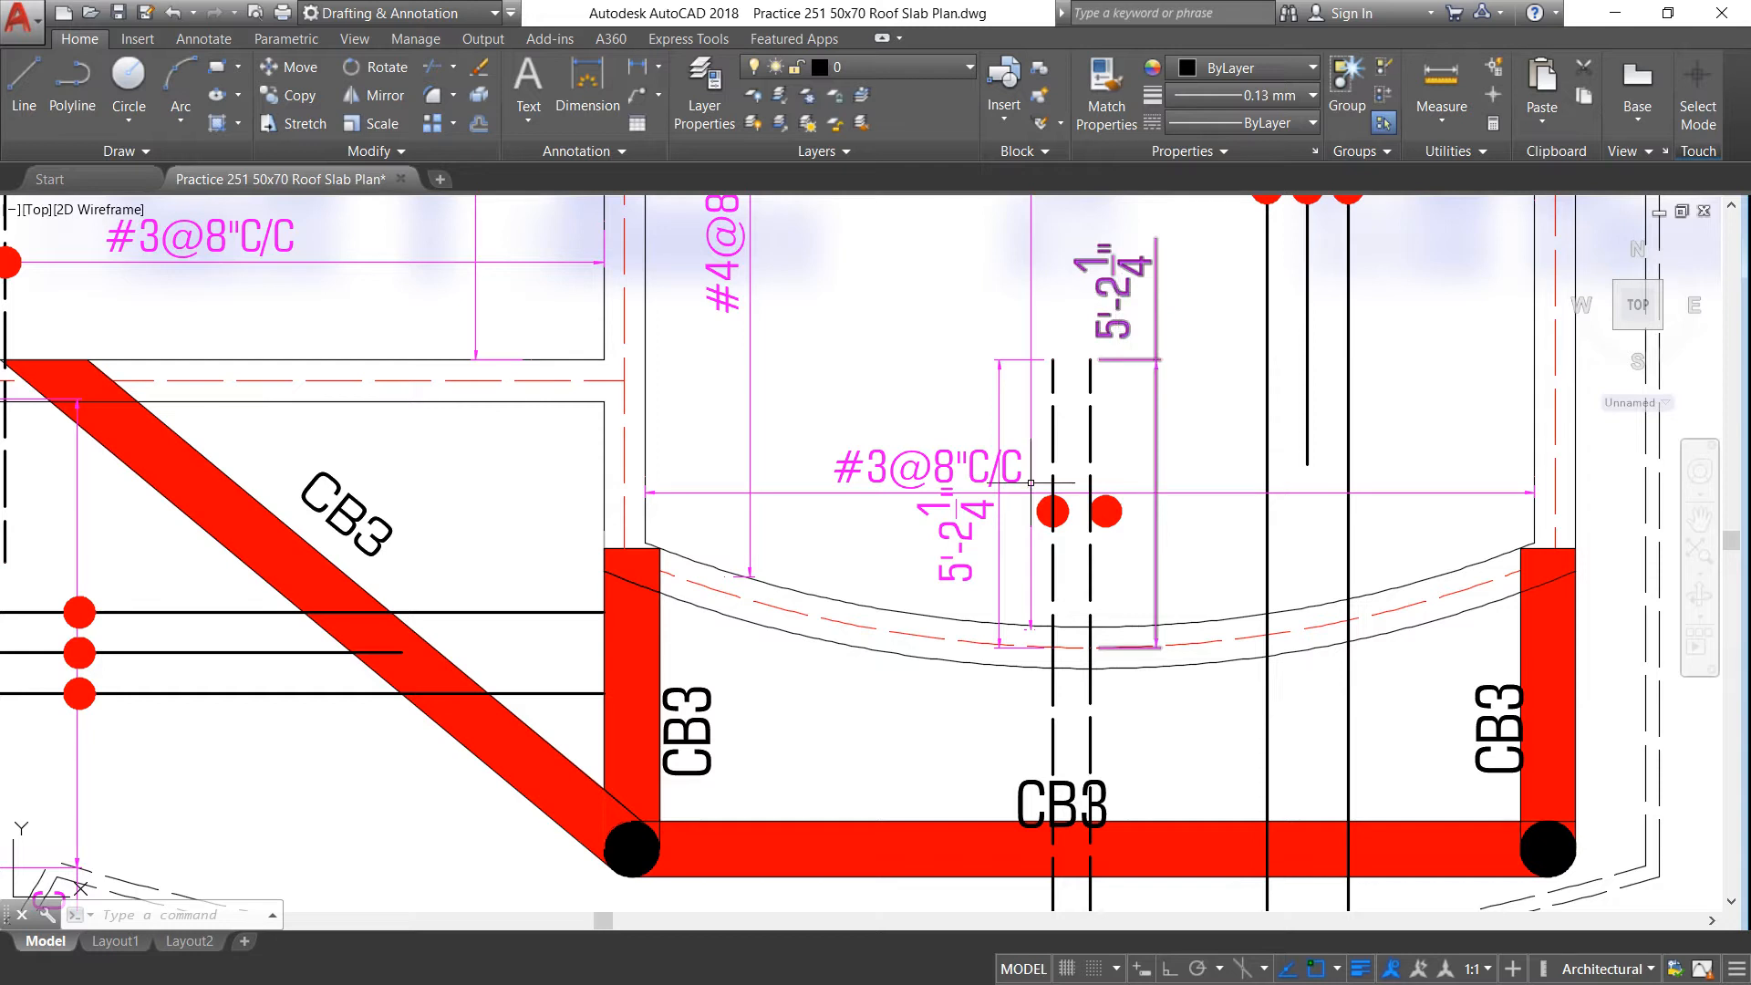
pyautogui.scroll(-5, 1022, 614)
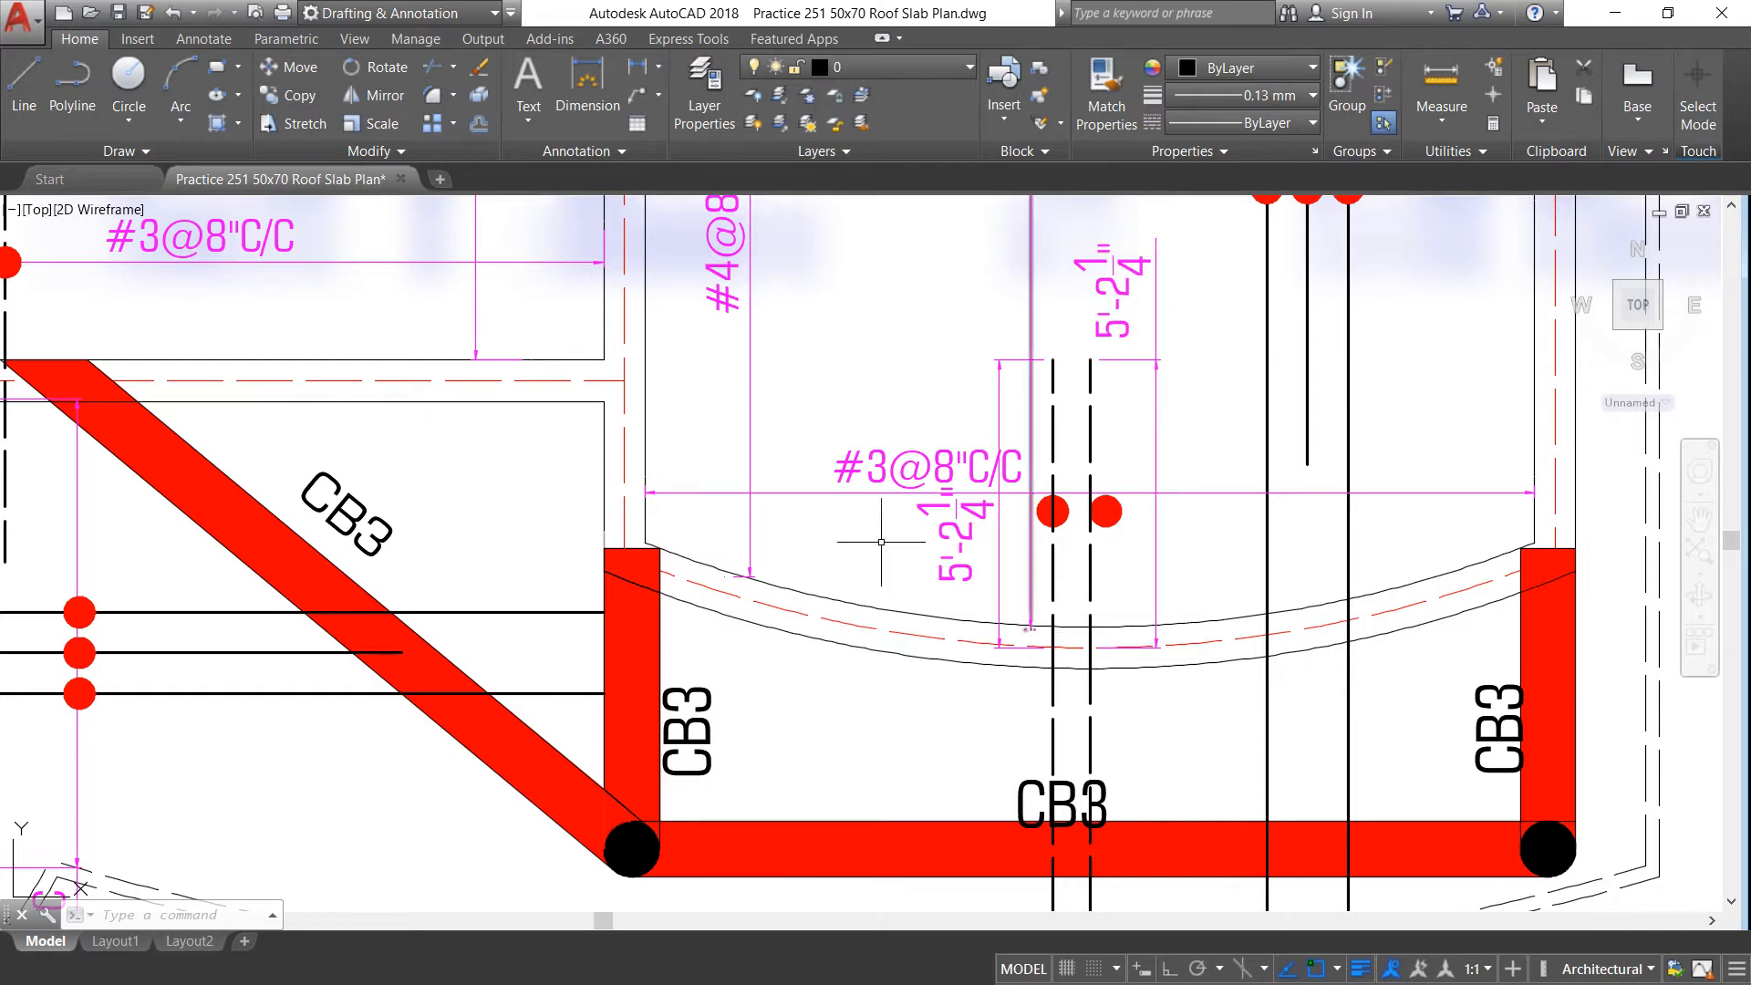
pyautogui.scroll(2, 535, 310)
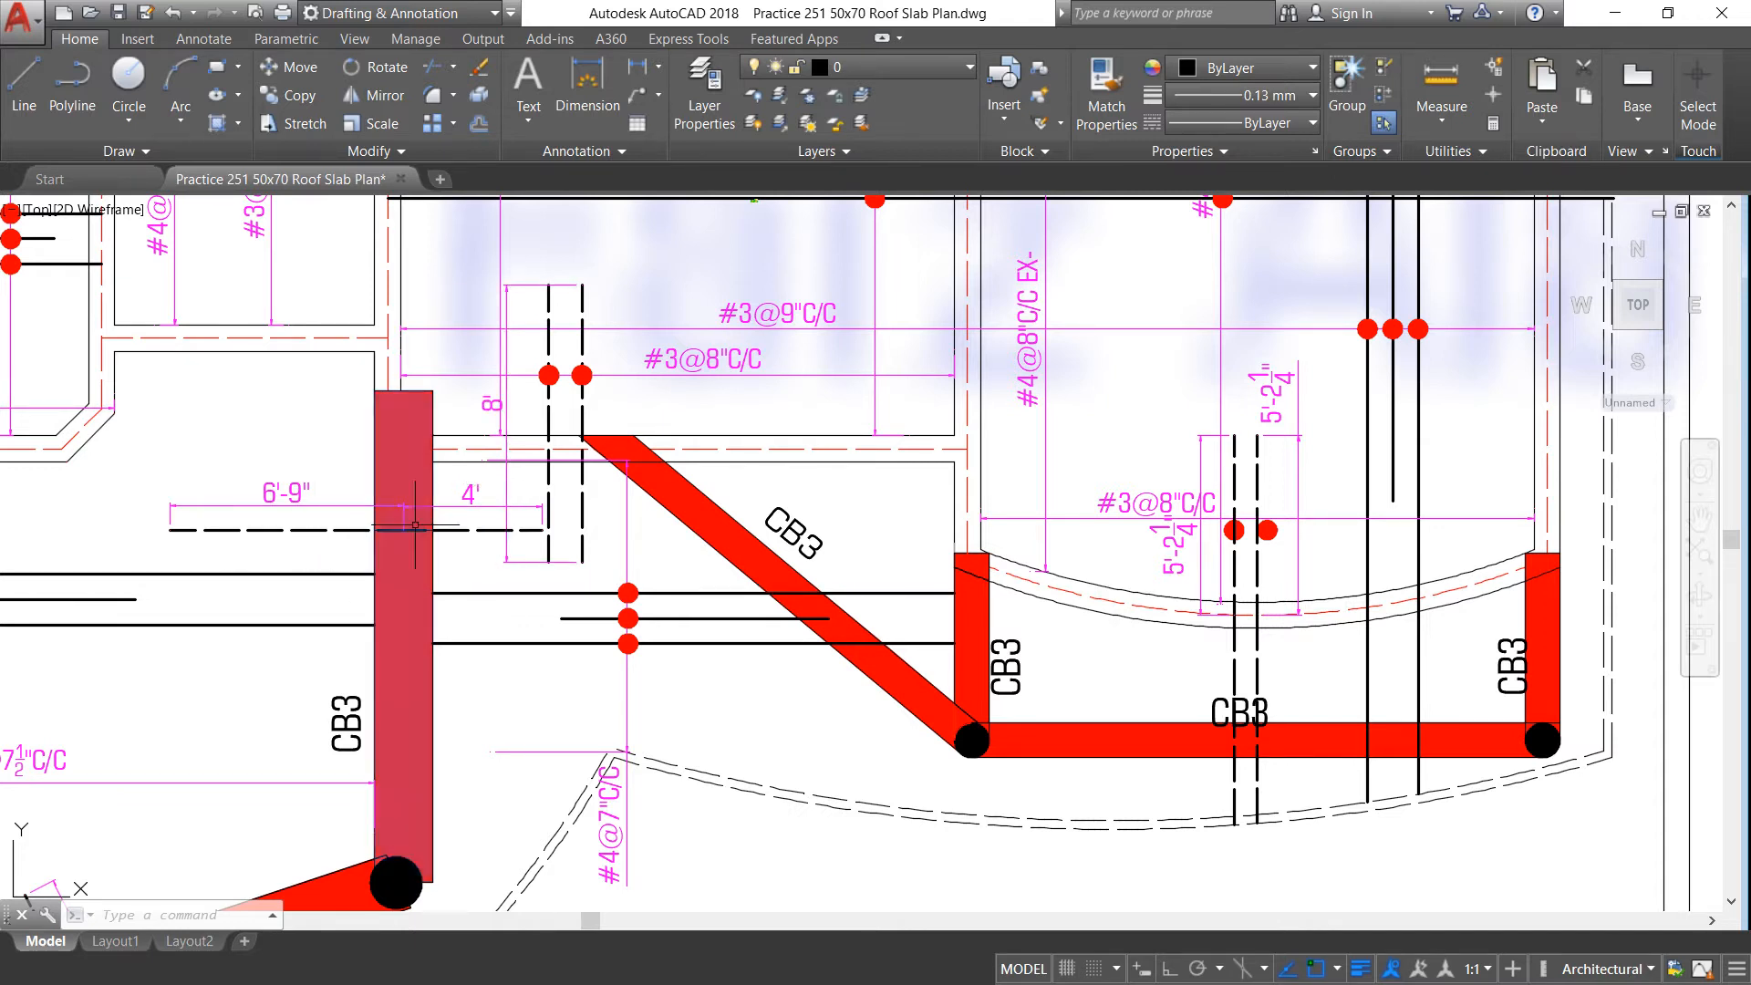
# Step: Inspect the extra bar crossing the vertical CB3 beam and the main and extra bars in the panels below the upper CB3 beam
pyautogui.scroll(-4, 495, 516)
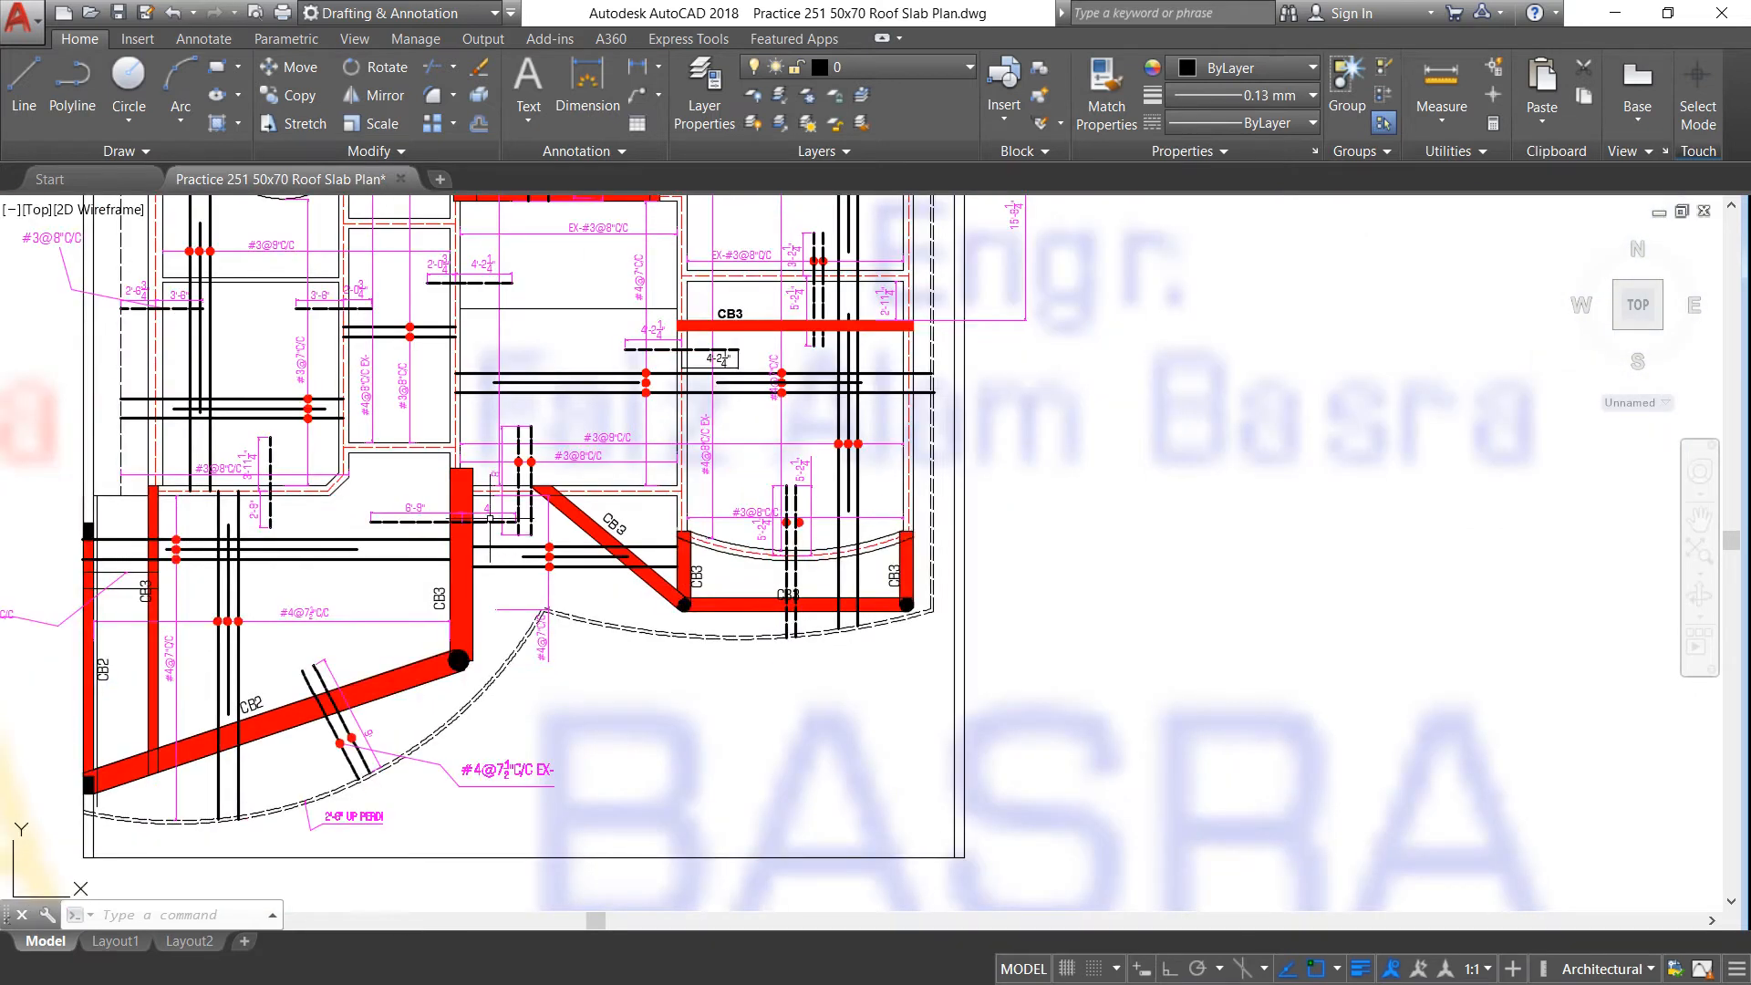
pyautogui.scroll(4, 661, 381)
pyautogui.scroll(-2, 700, 443)
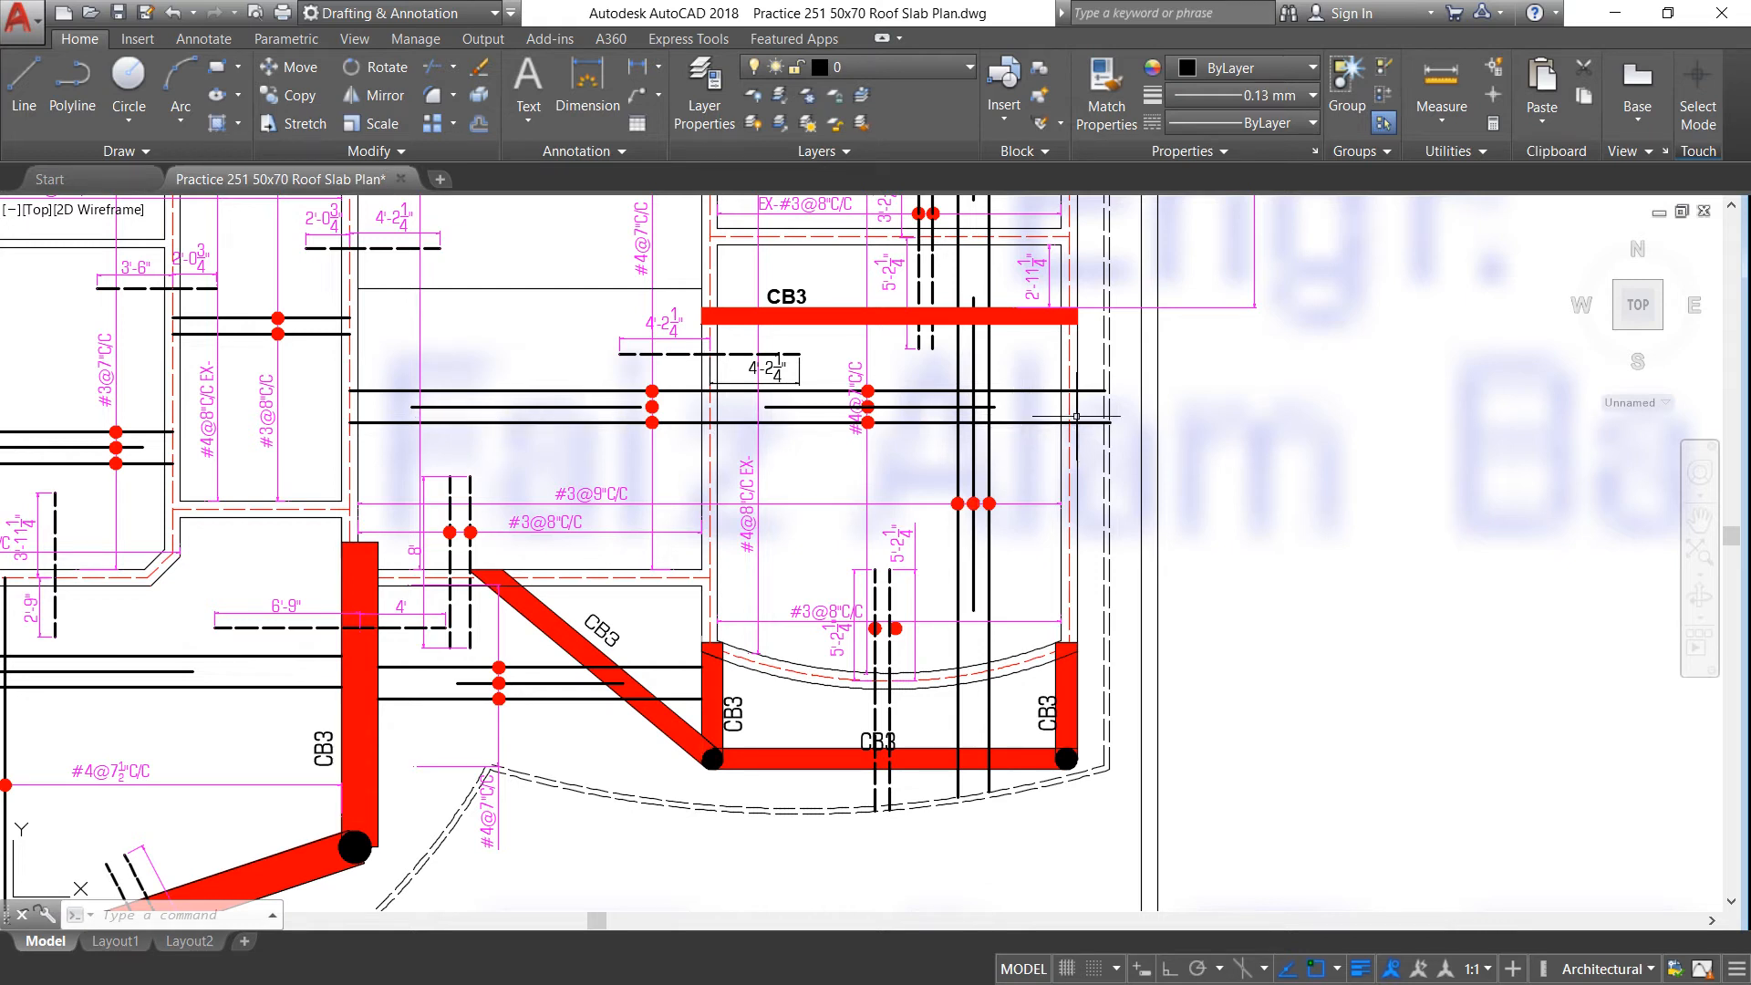
pyautogui.scroll(2, 652, 419)
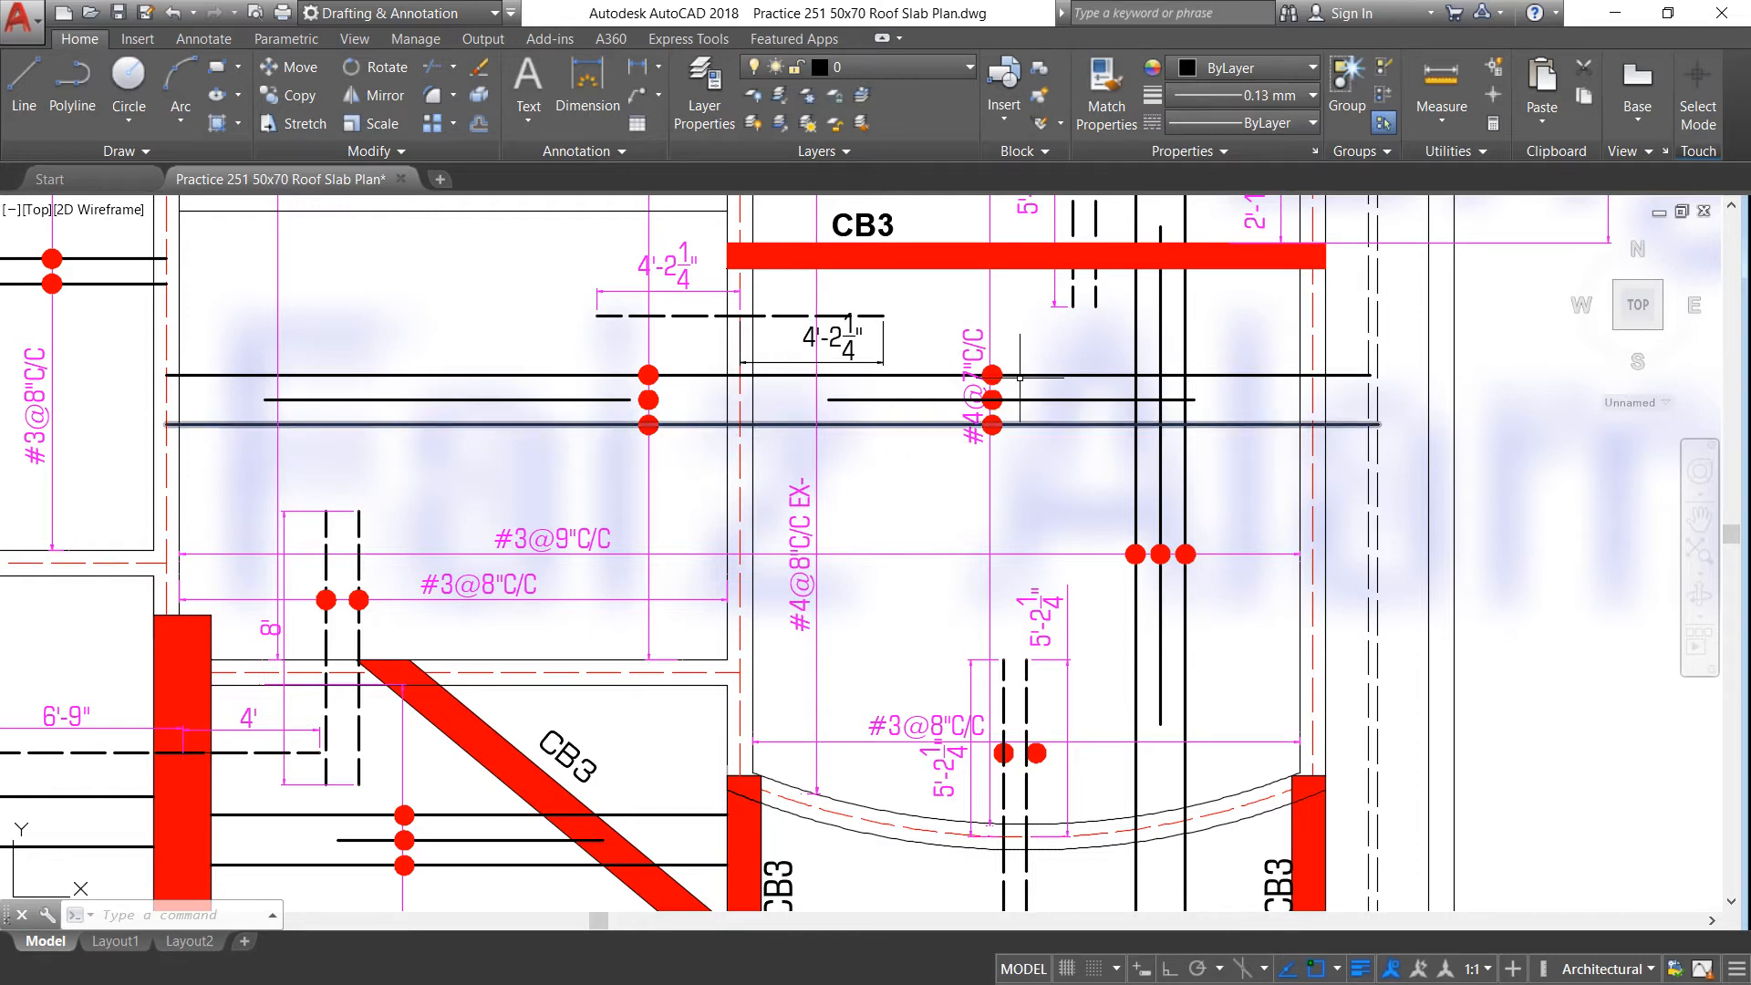
pyautogui.scroll(-3, 666, 324)
pyautogui.scroll(6, 745, 335)
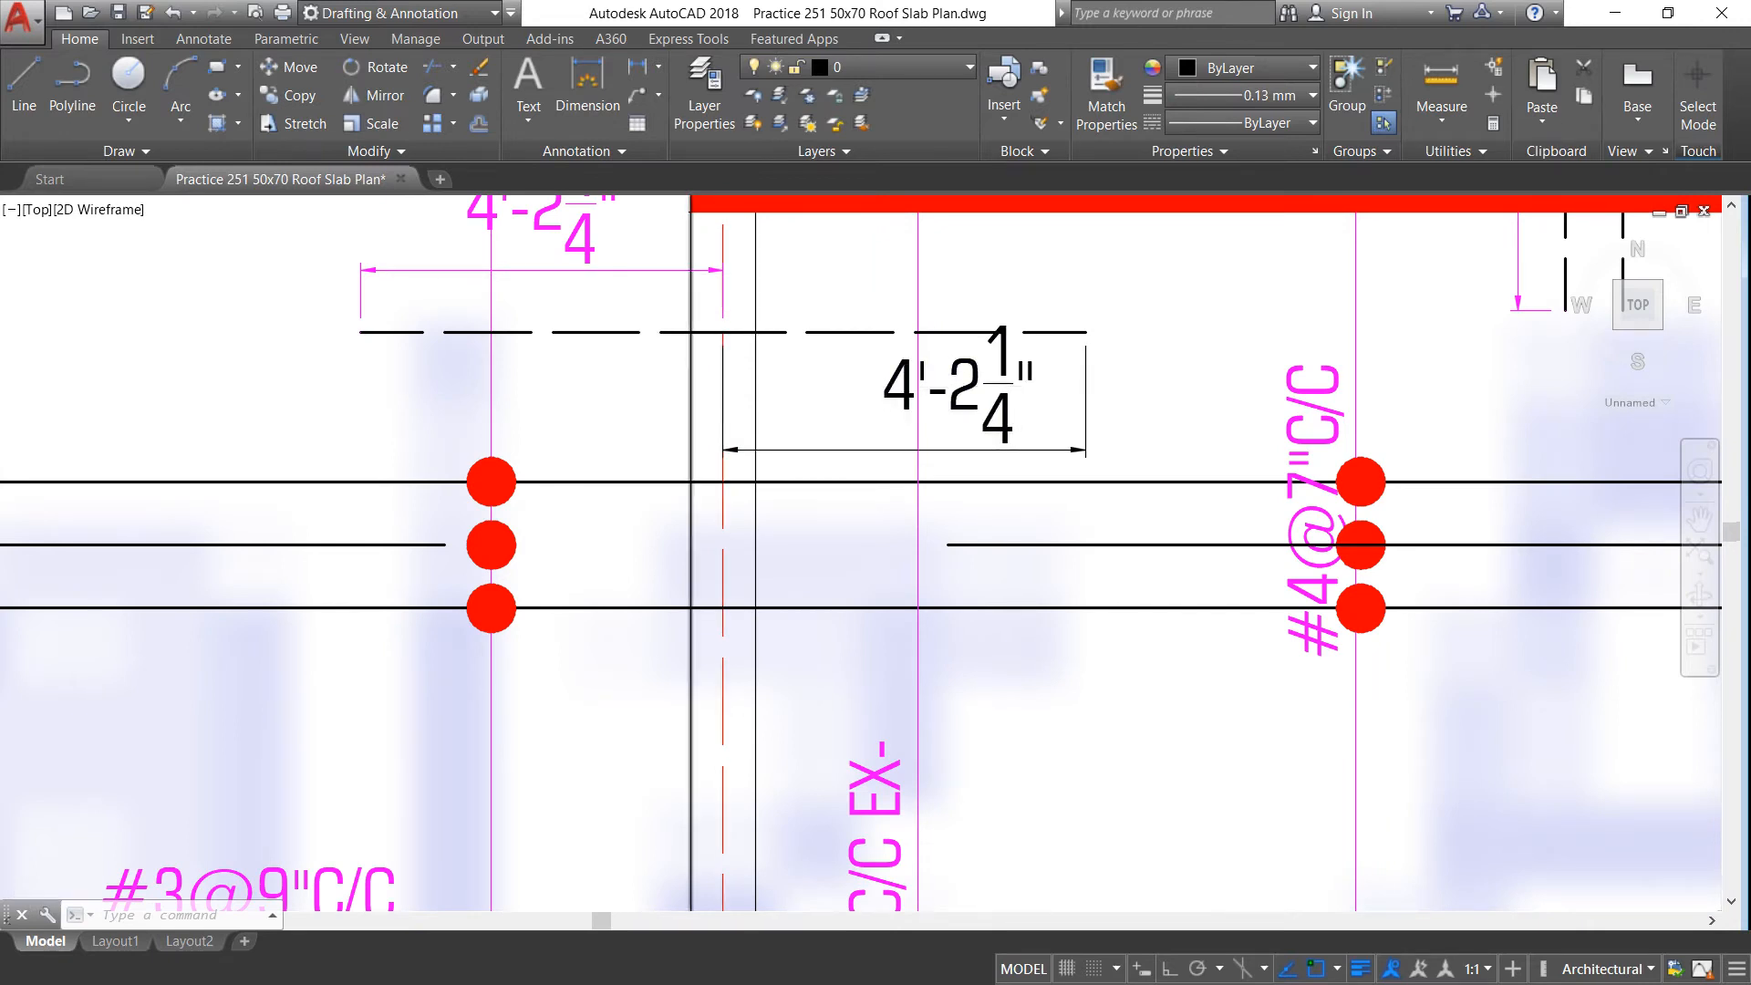
# Step: Match the properties of the black 4'-2 1/4" extra-bar dimension below the upper CB3 beam to the magenta #4@8"C/C EX- dimension
pyautogui.scroll(-2, 692, 401)
pyautogui.click(1106, 100)
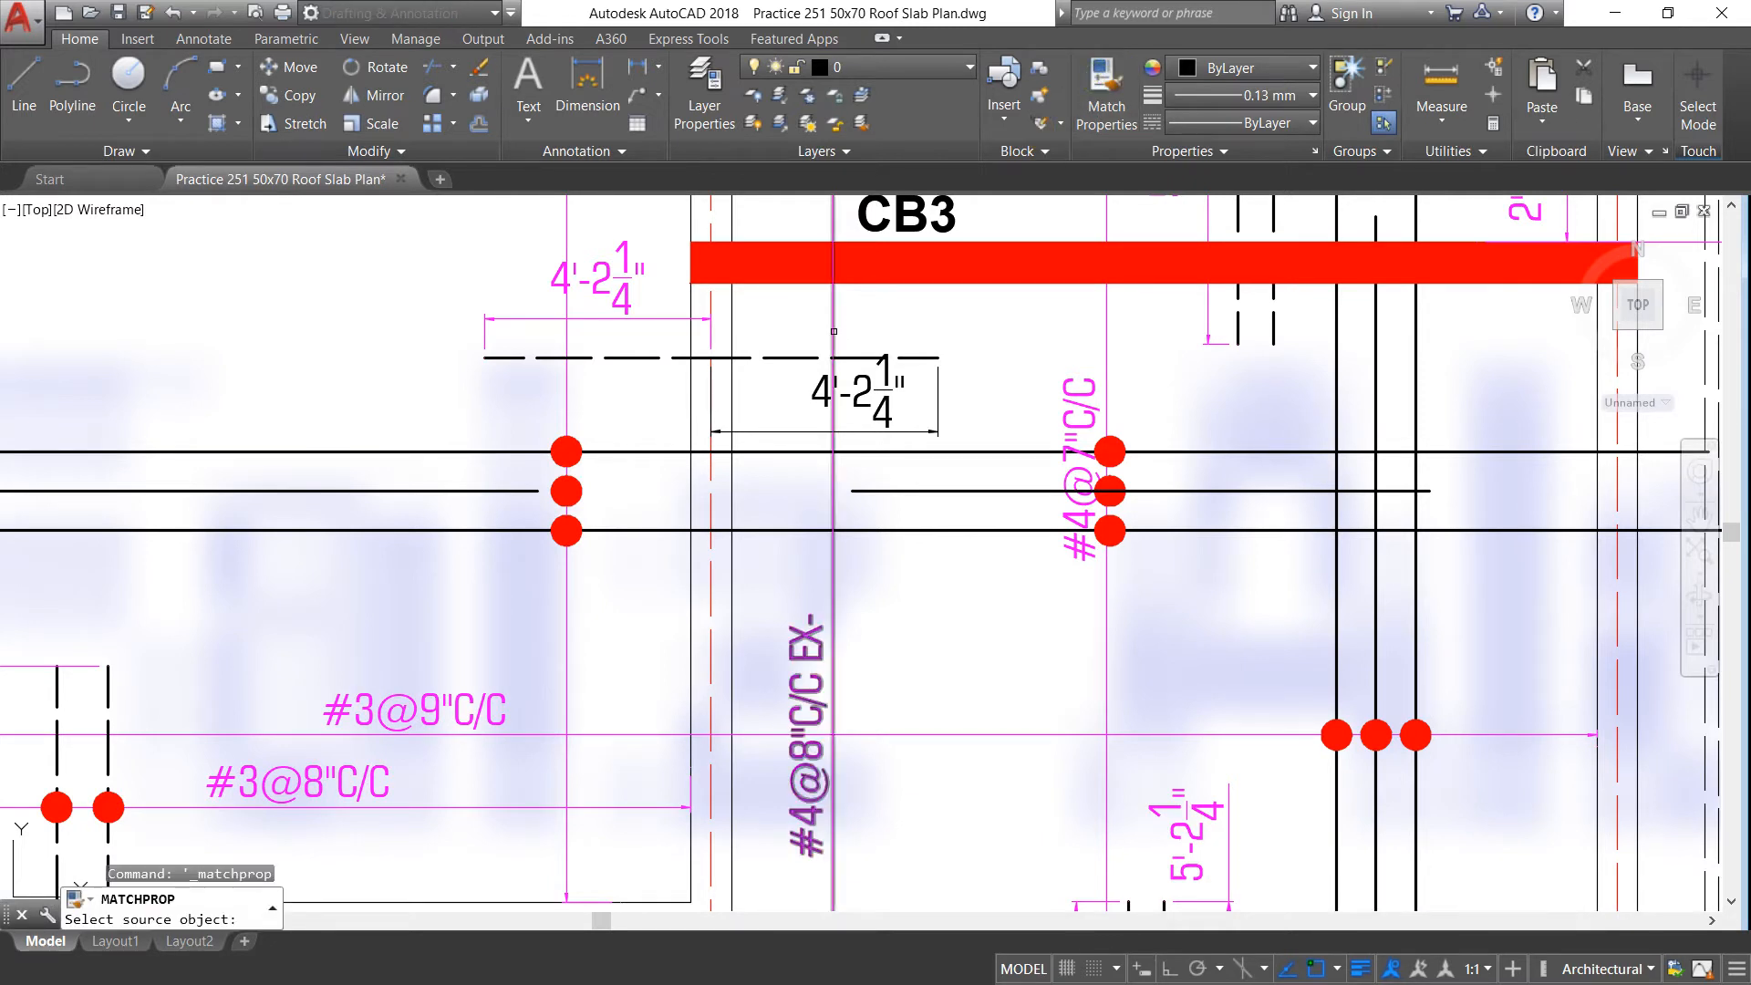
pyautogui.click(841, 332)
pyautogui.click(956, 439)
pyautogui.click(825, 404)
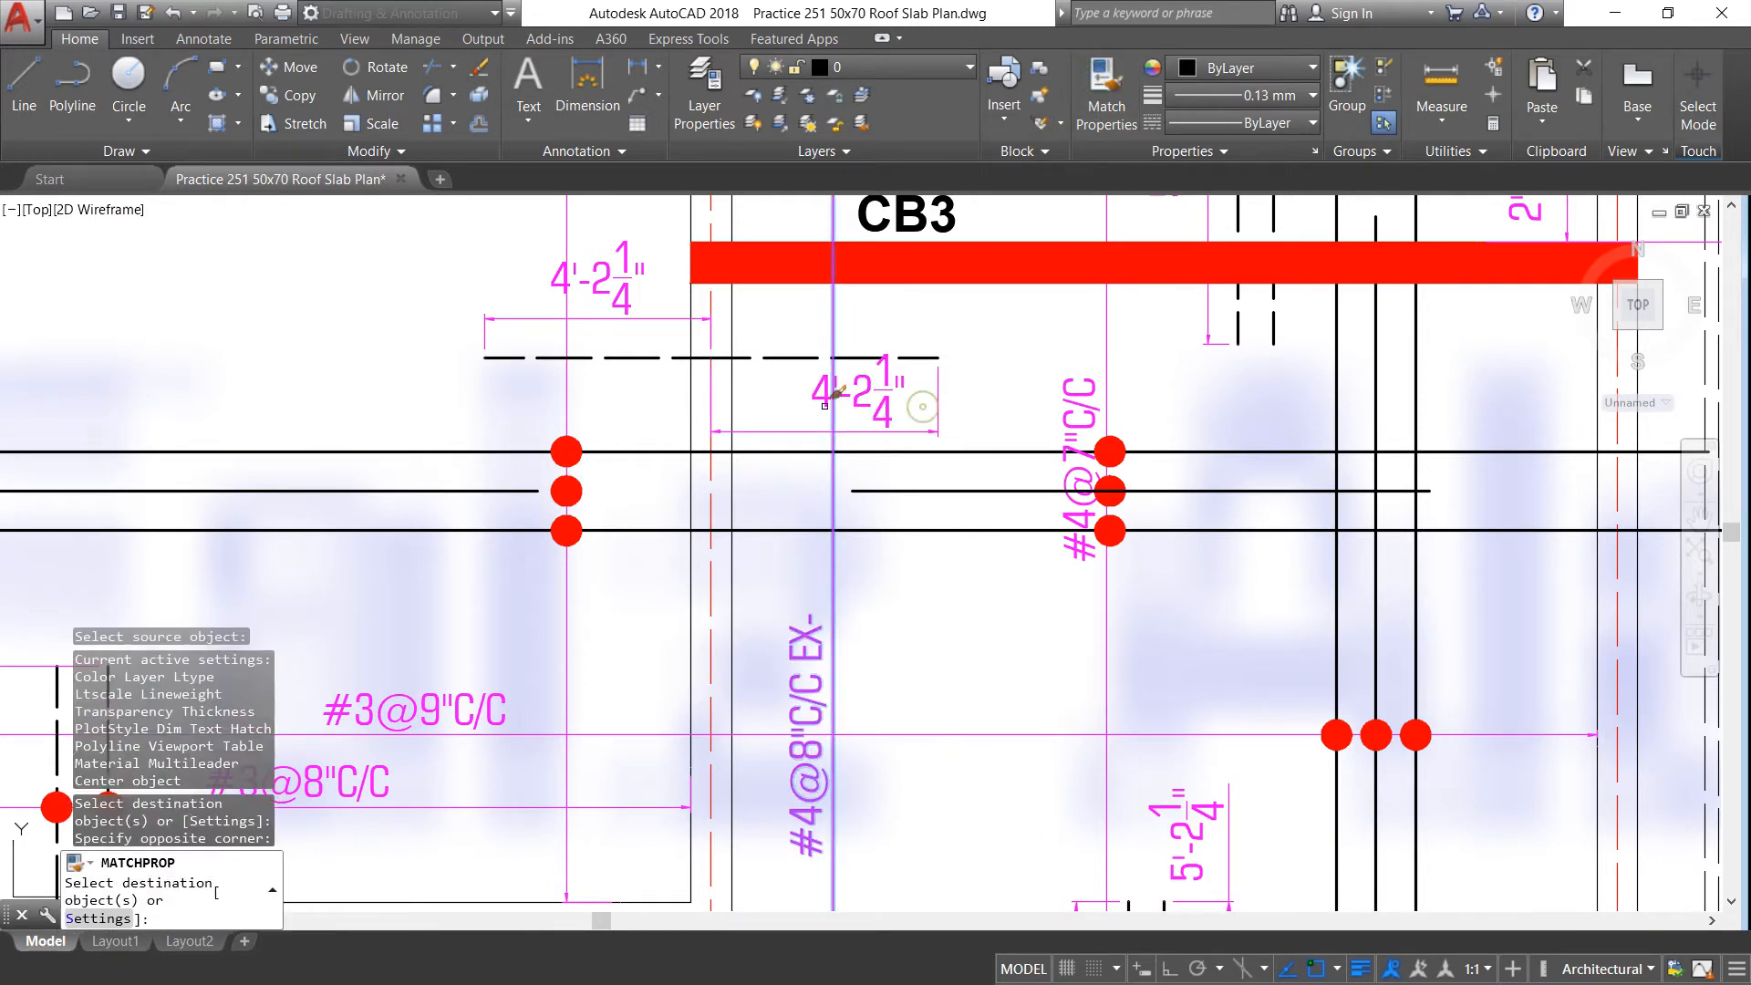
pyautogui.rightClick(775, 391)
pyautogui.click(795, 405)
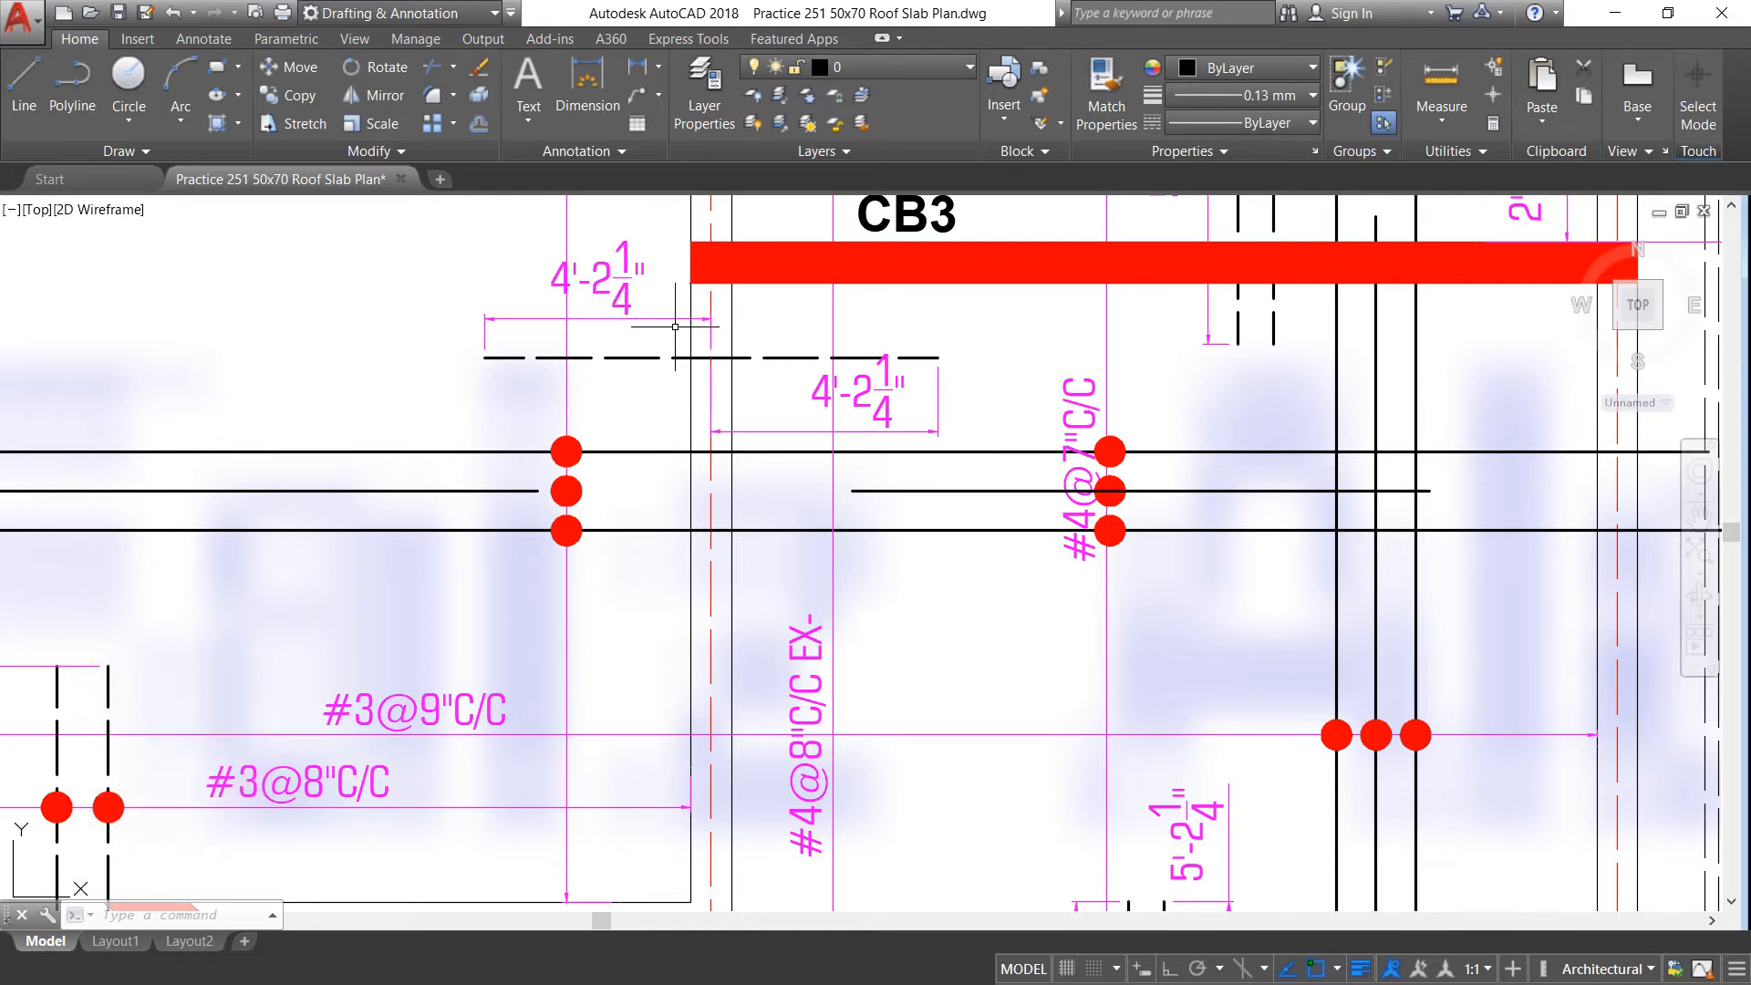
# Step: Examine the main bars, extra bars and spacing labels in the narrow middle panel and its neighbouring rooms
pyautogui.scroll(-2, 697, 338)
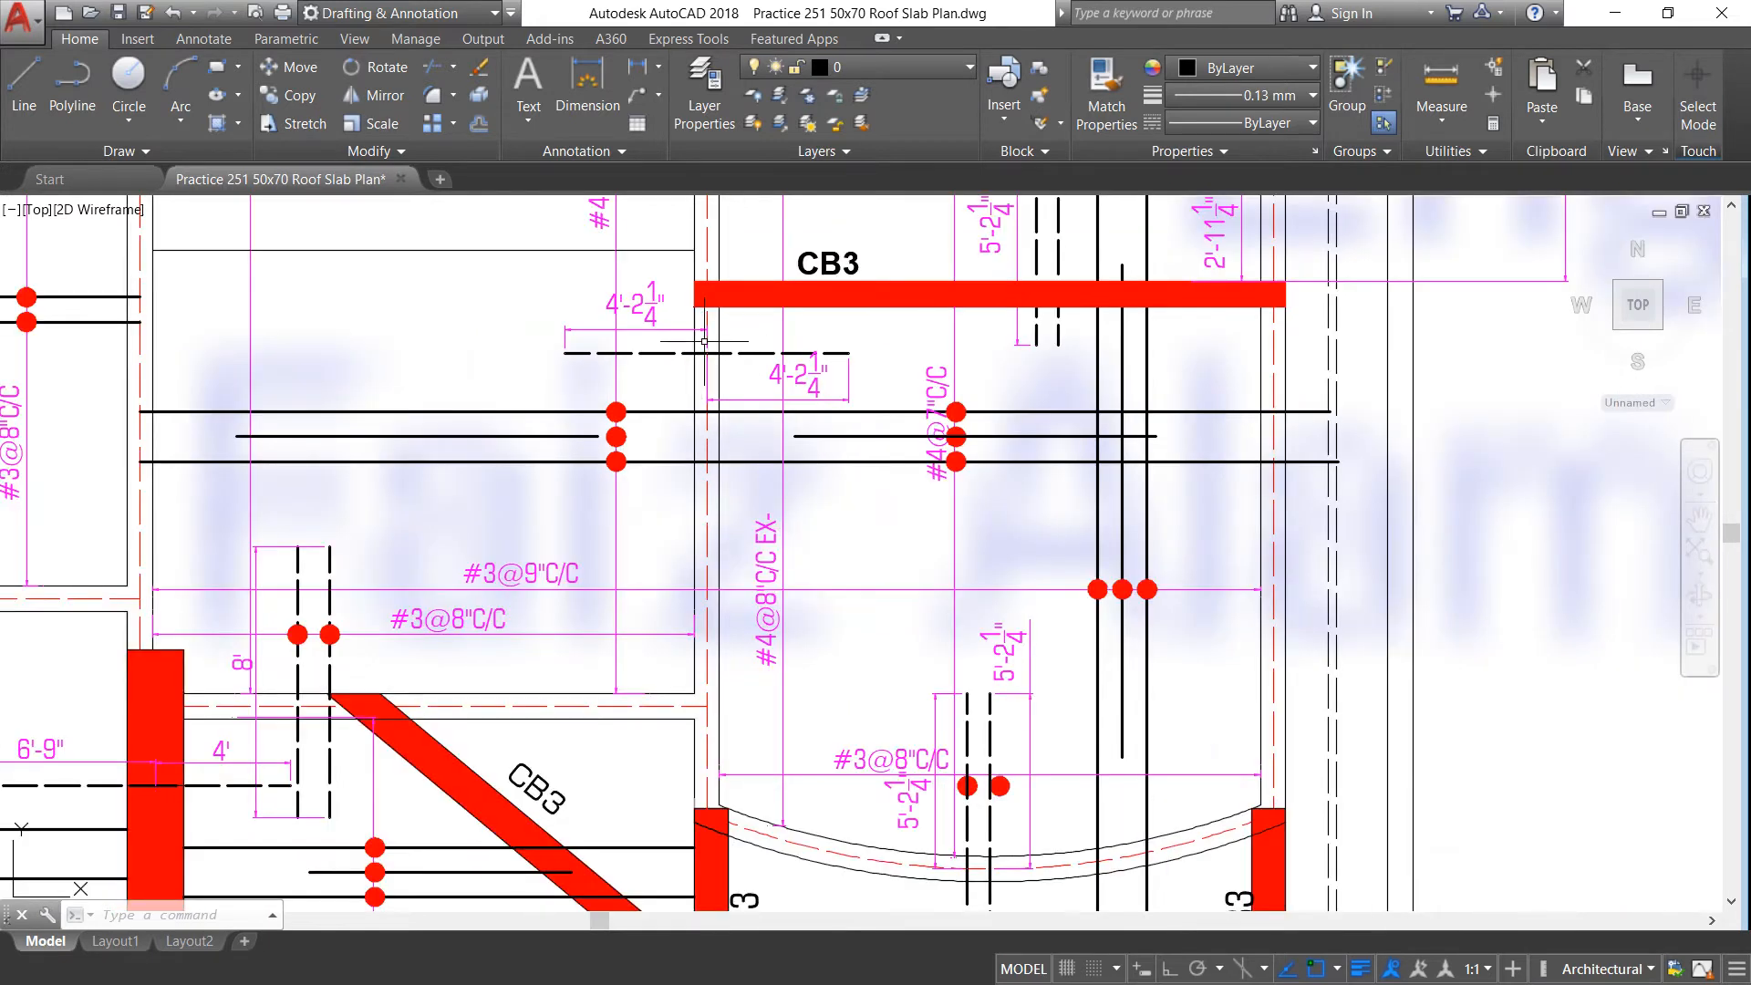
pyautogui.scroll(-4, 704, 342)
pyautogui.scroll(3, 516, 318)
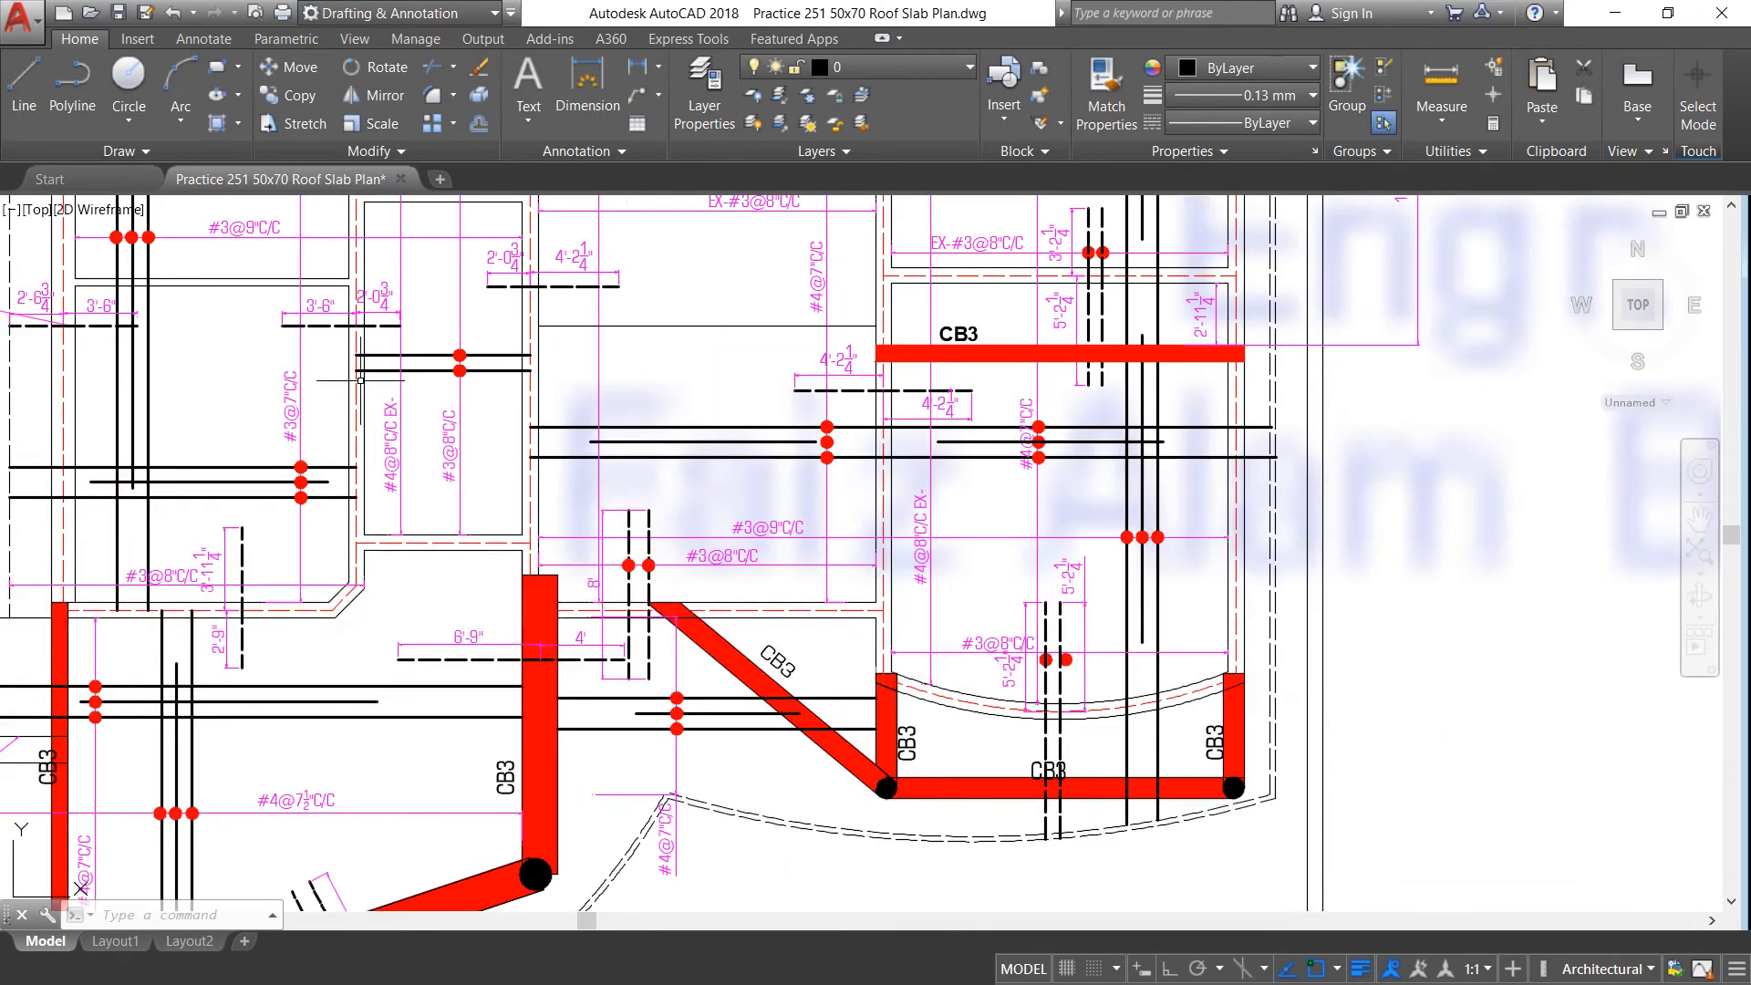
pyautogui.scroll(3, 383, 393)
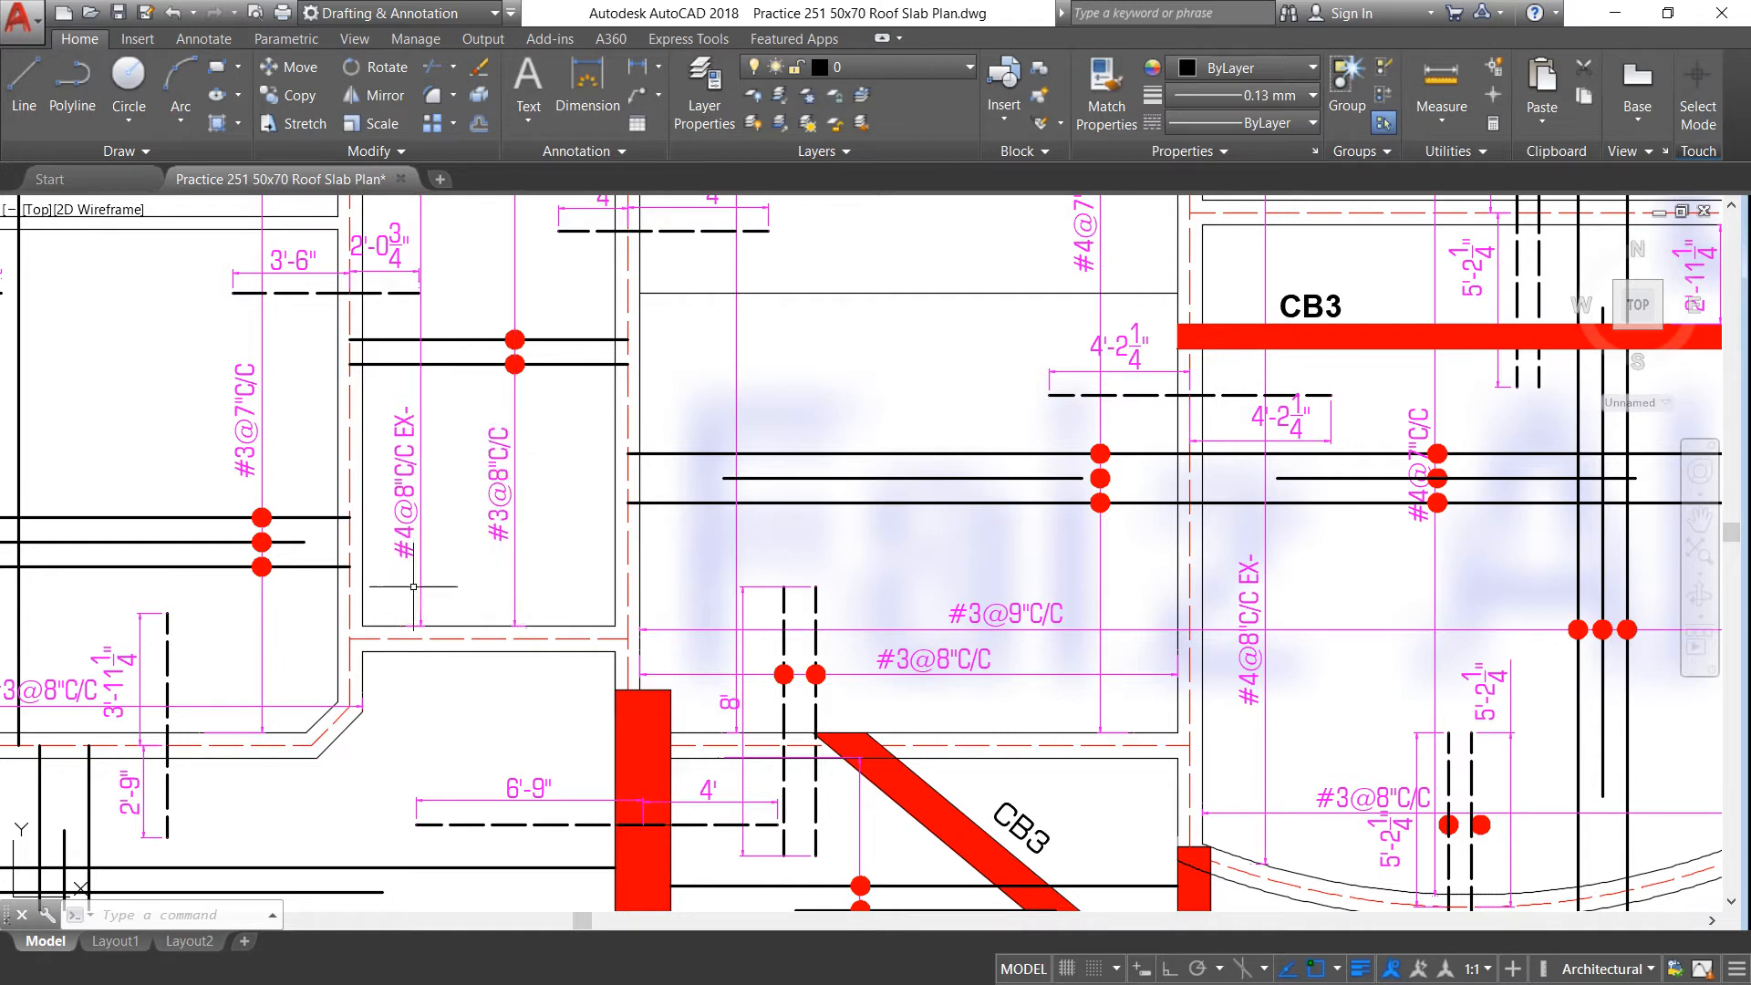
pyautogui.scroll(-2, 463, 402)
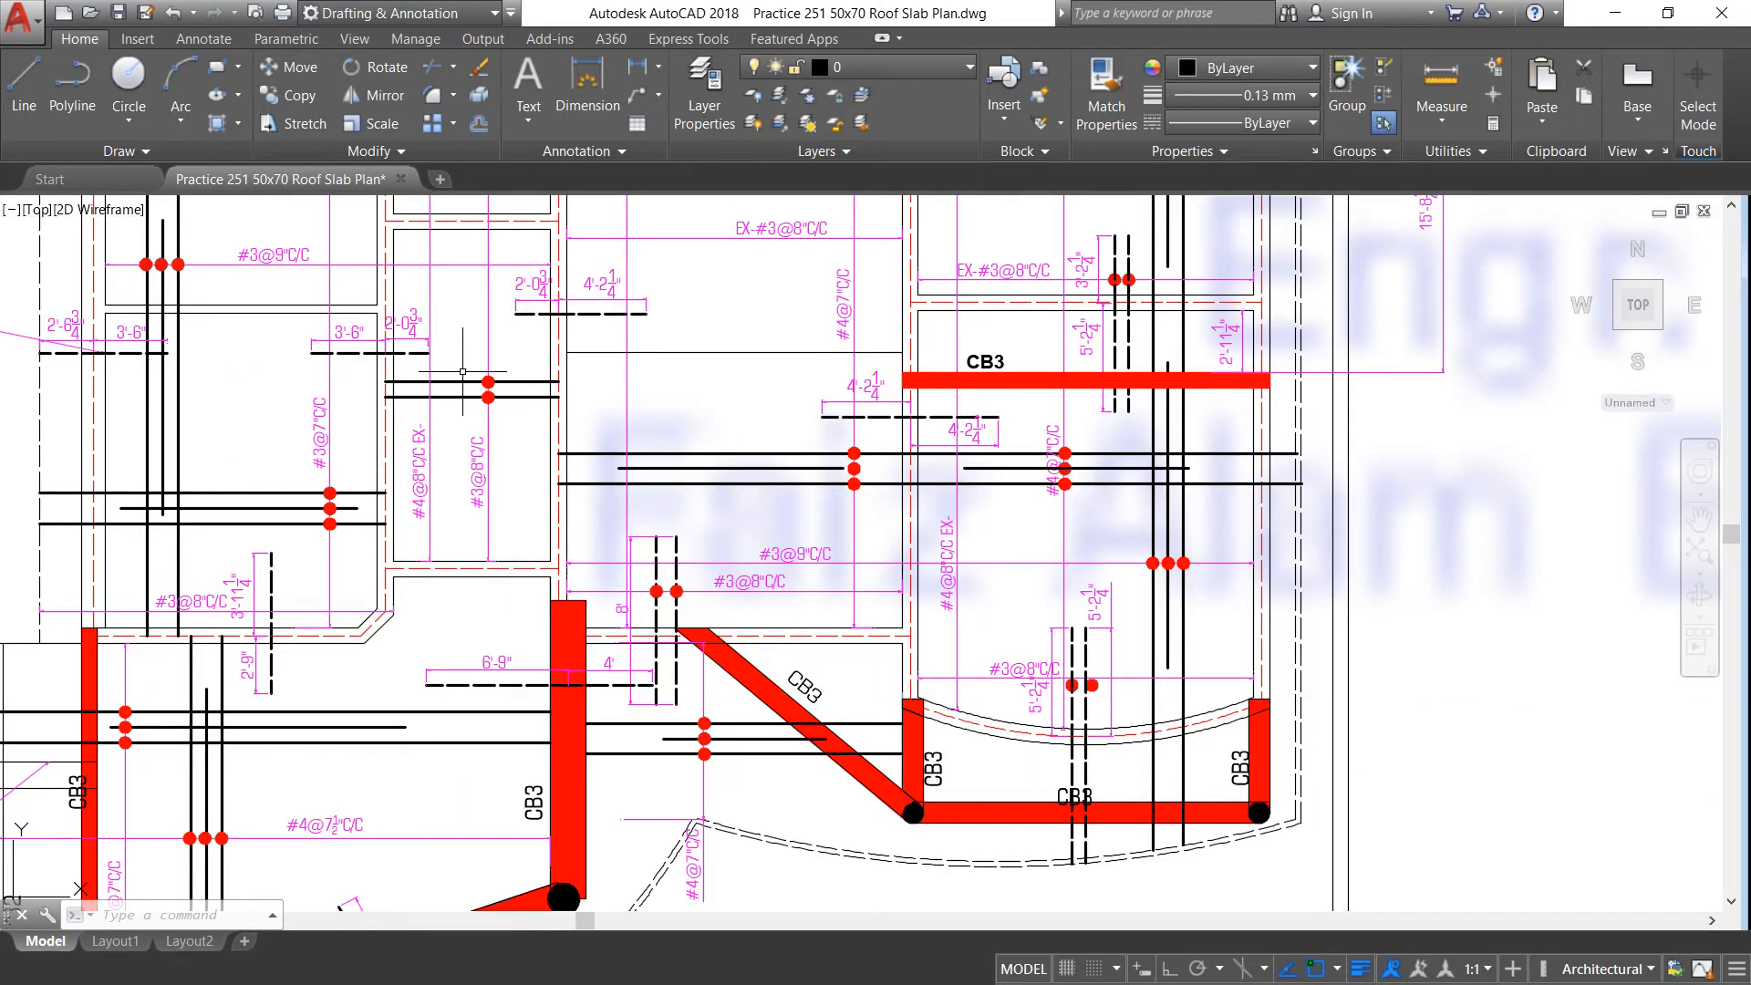
pyautogui.scroll(-5, 462, 372)
pyautogui.scroll(5, 443, 325)
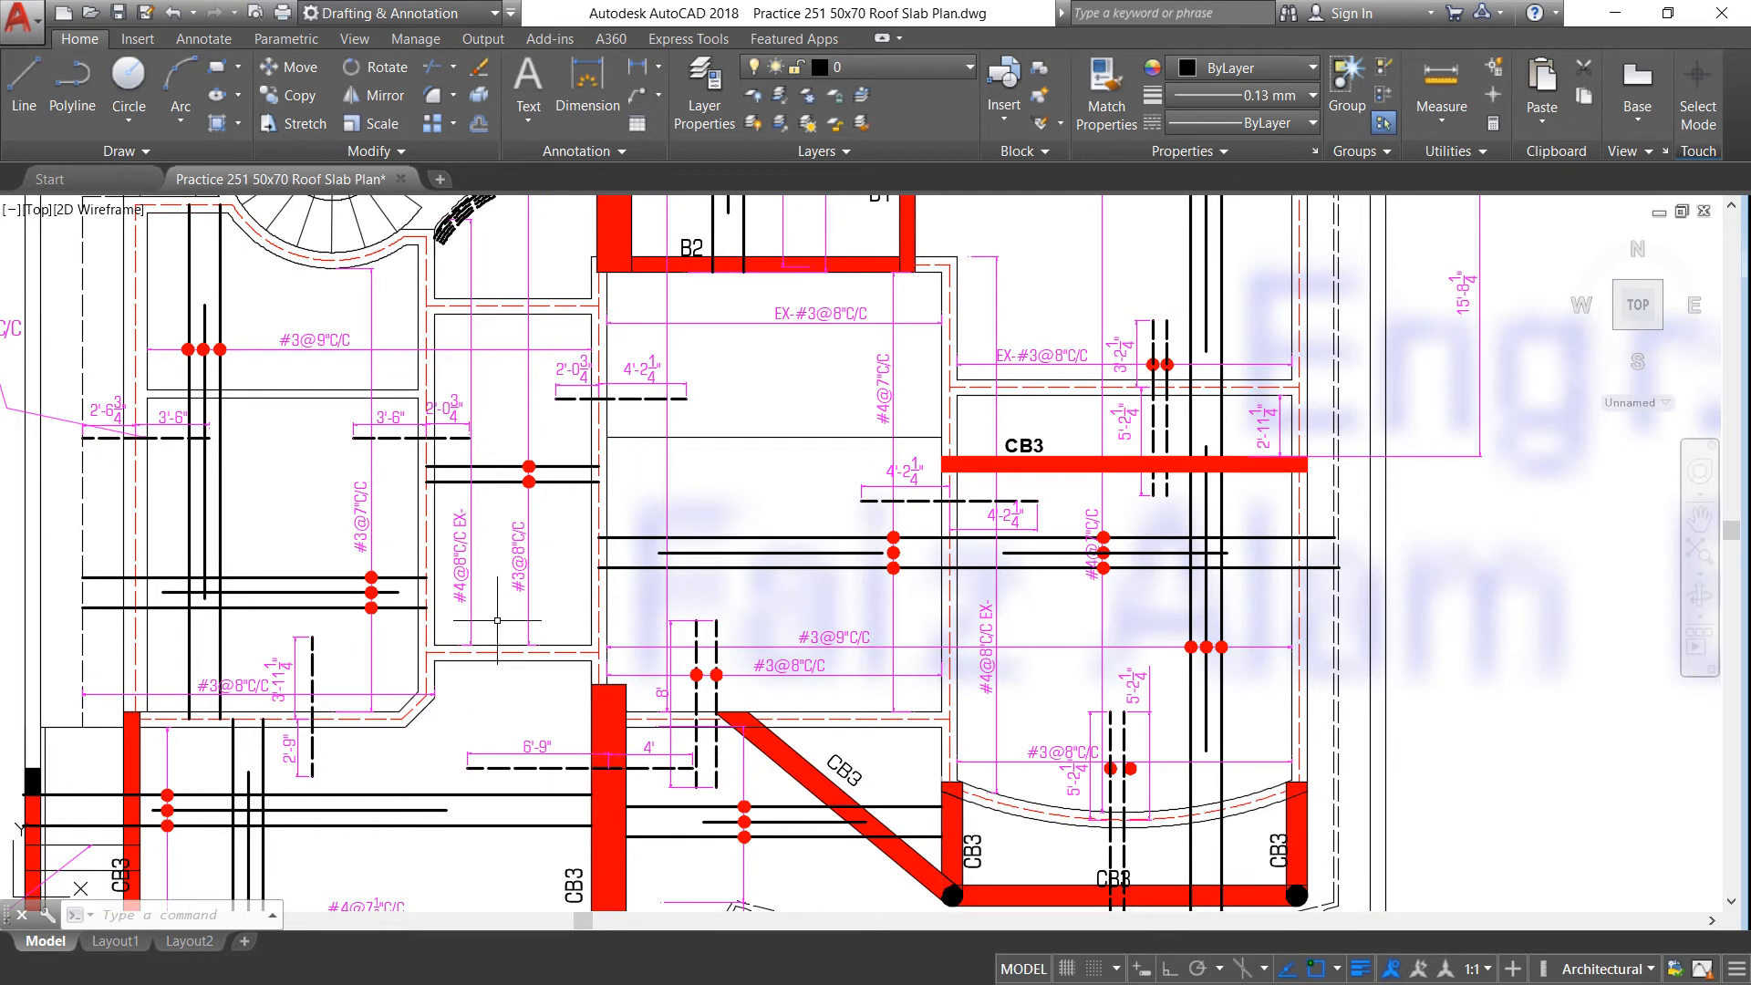
pyautogui.scroll(8, 508, 653)
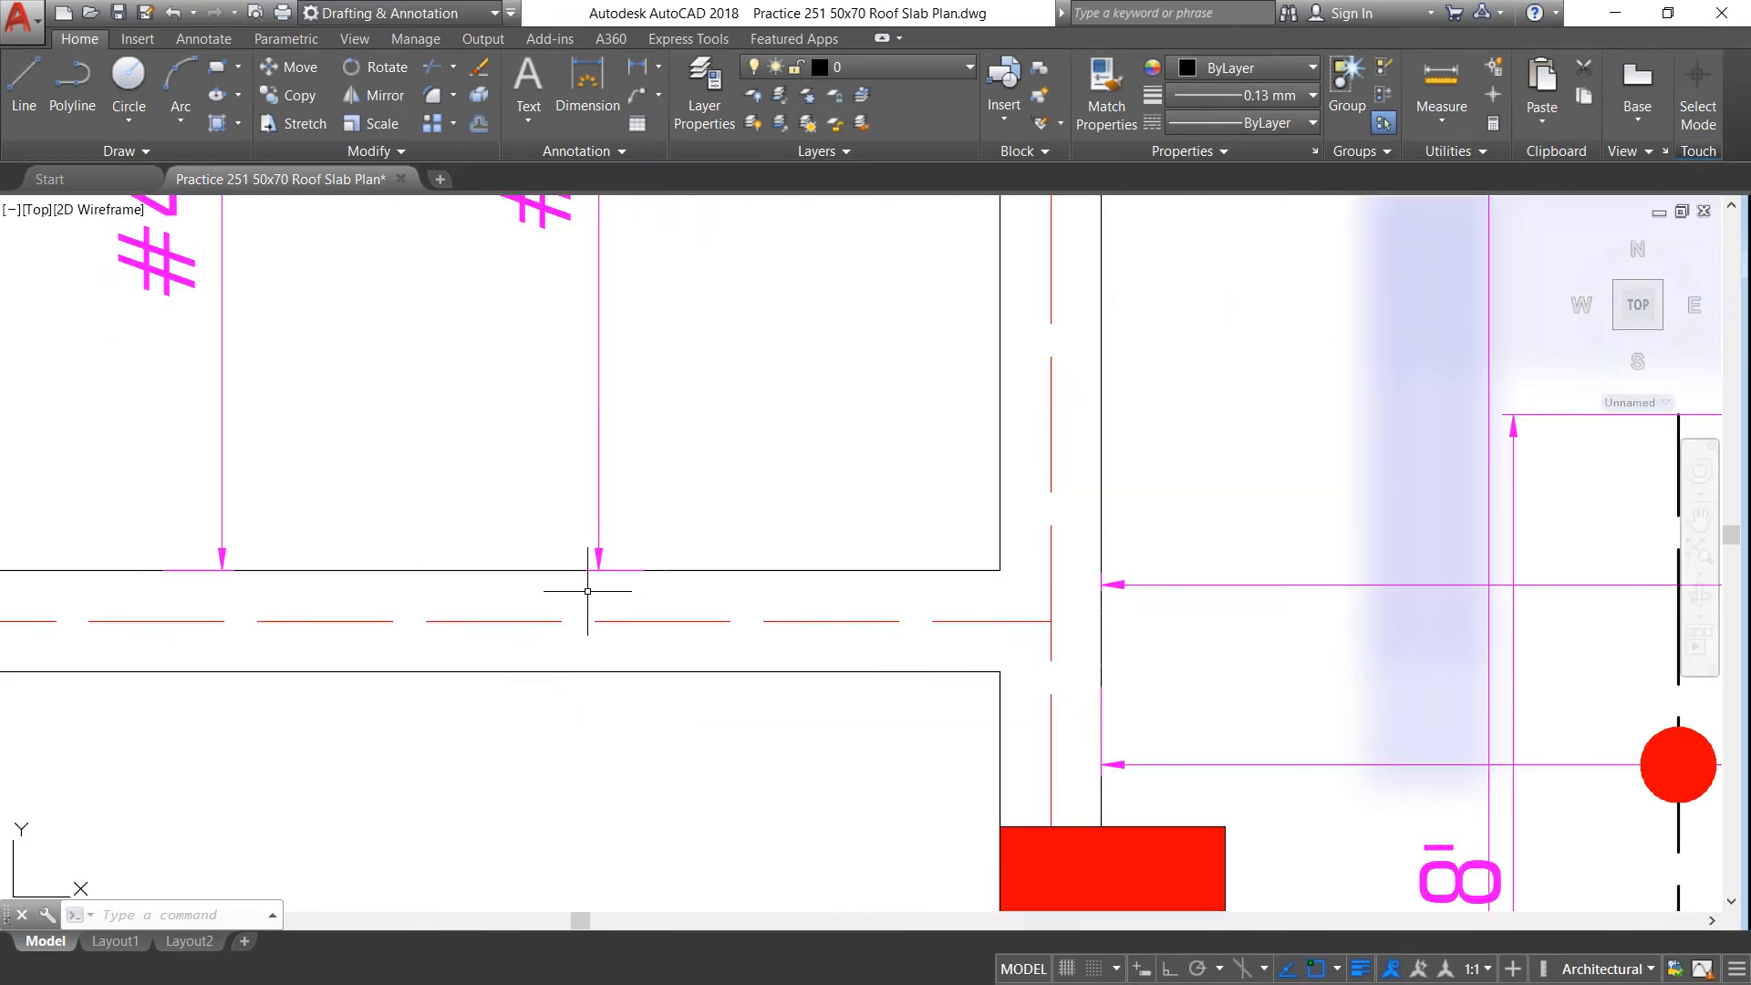
pyautogui.scroll(-6, 593, 576)
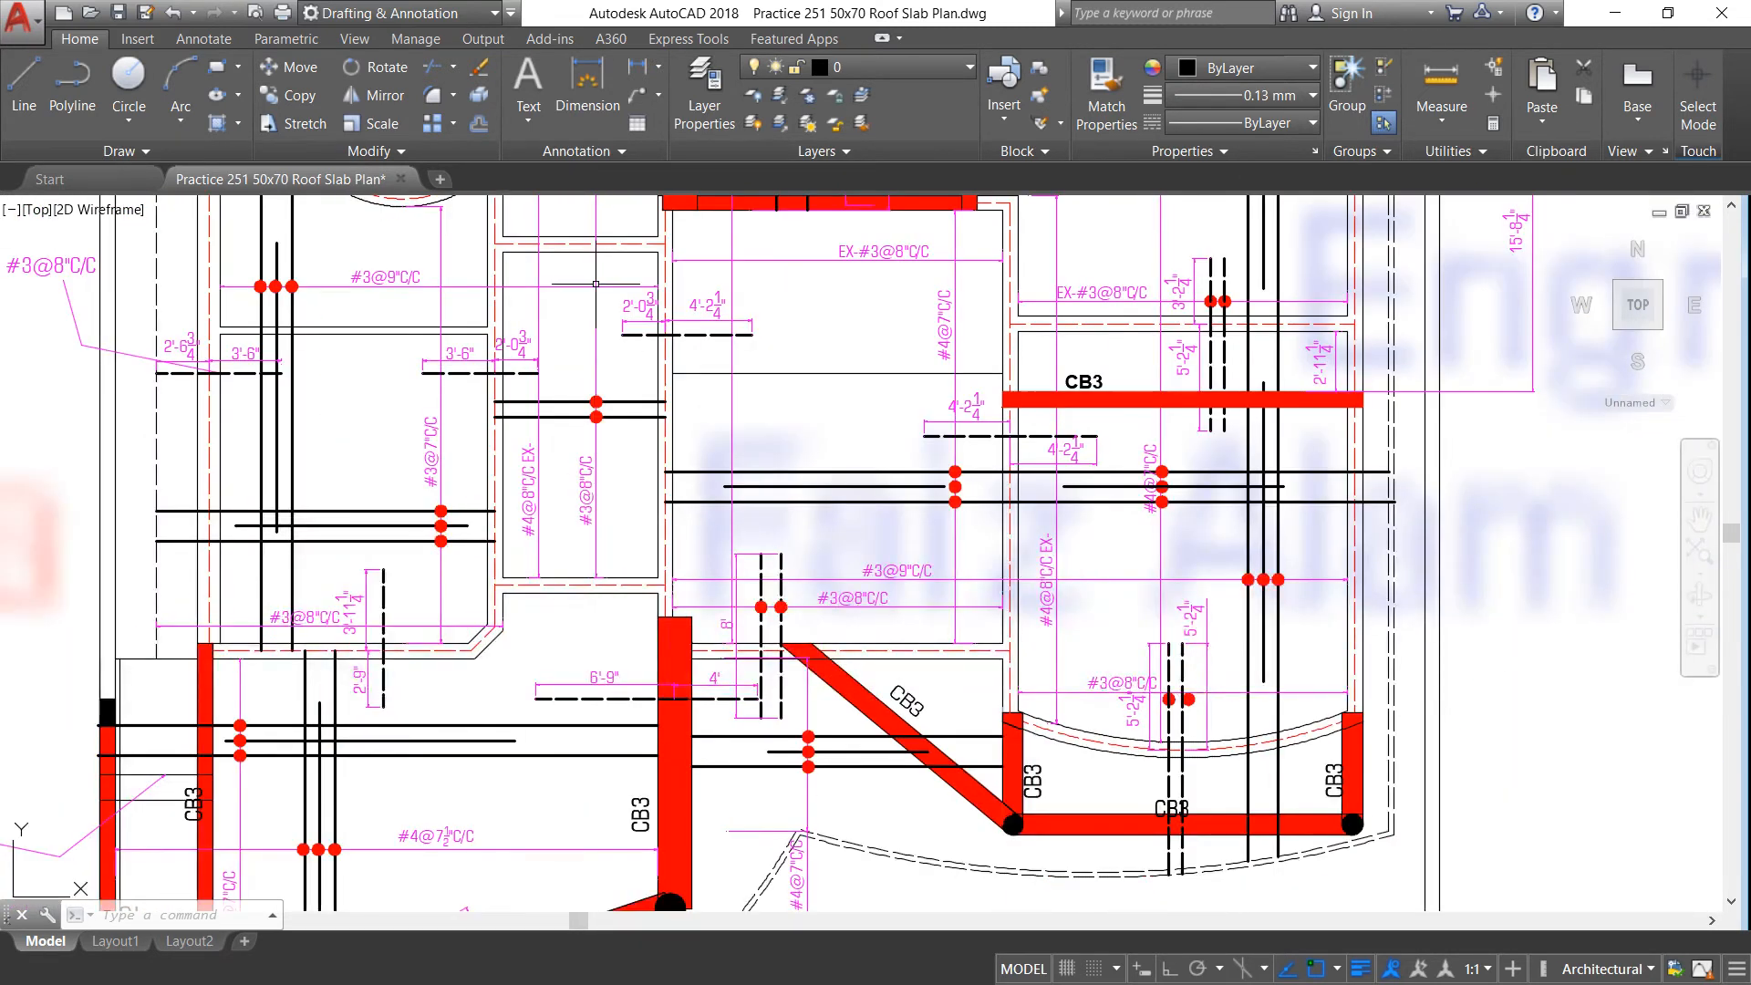
# Step: Trace the main-bar and extra-bar spacing dimensions of the narrow middle panel from the curved dashed bars to the panel's lower wall
pyautogui.scroll(-2, 597, 311)
pyautogui.scroll(6, 599, 227)
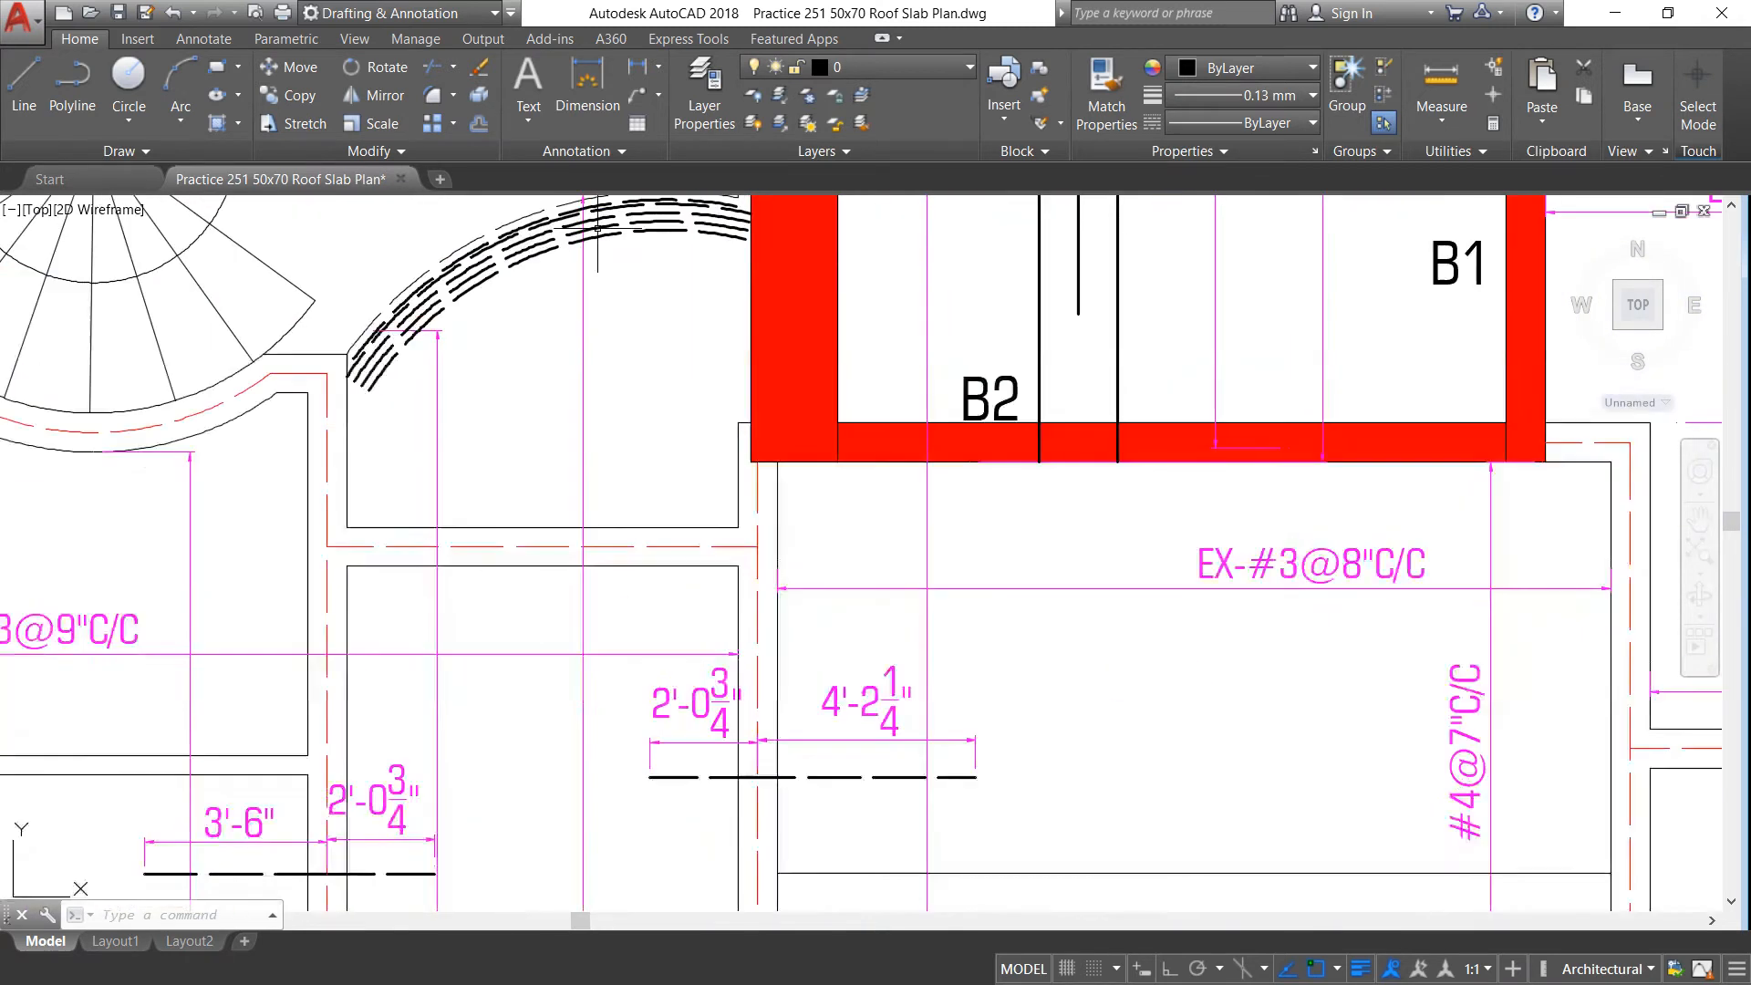
pyautogui.scroll(-2, 587, 245)
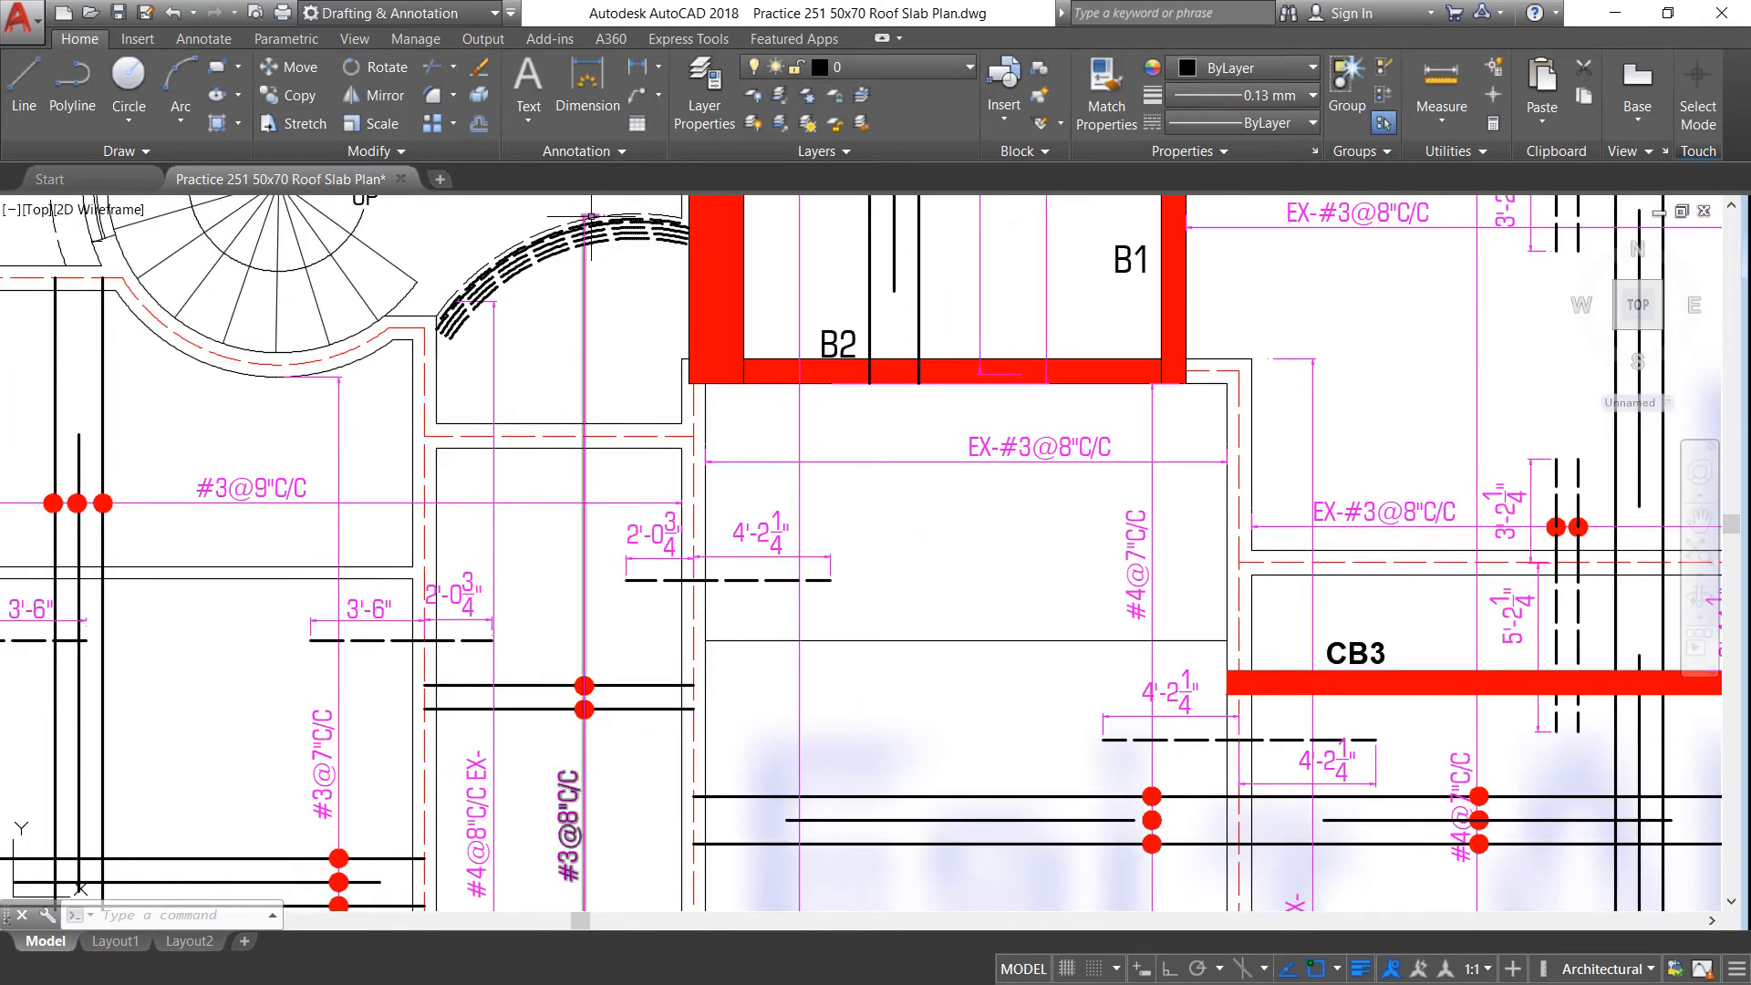
pyautogui.scroll(-3, 501, 397)
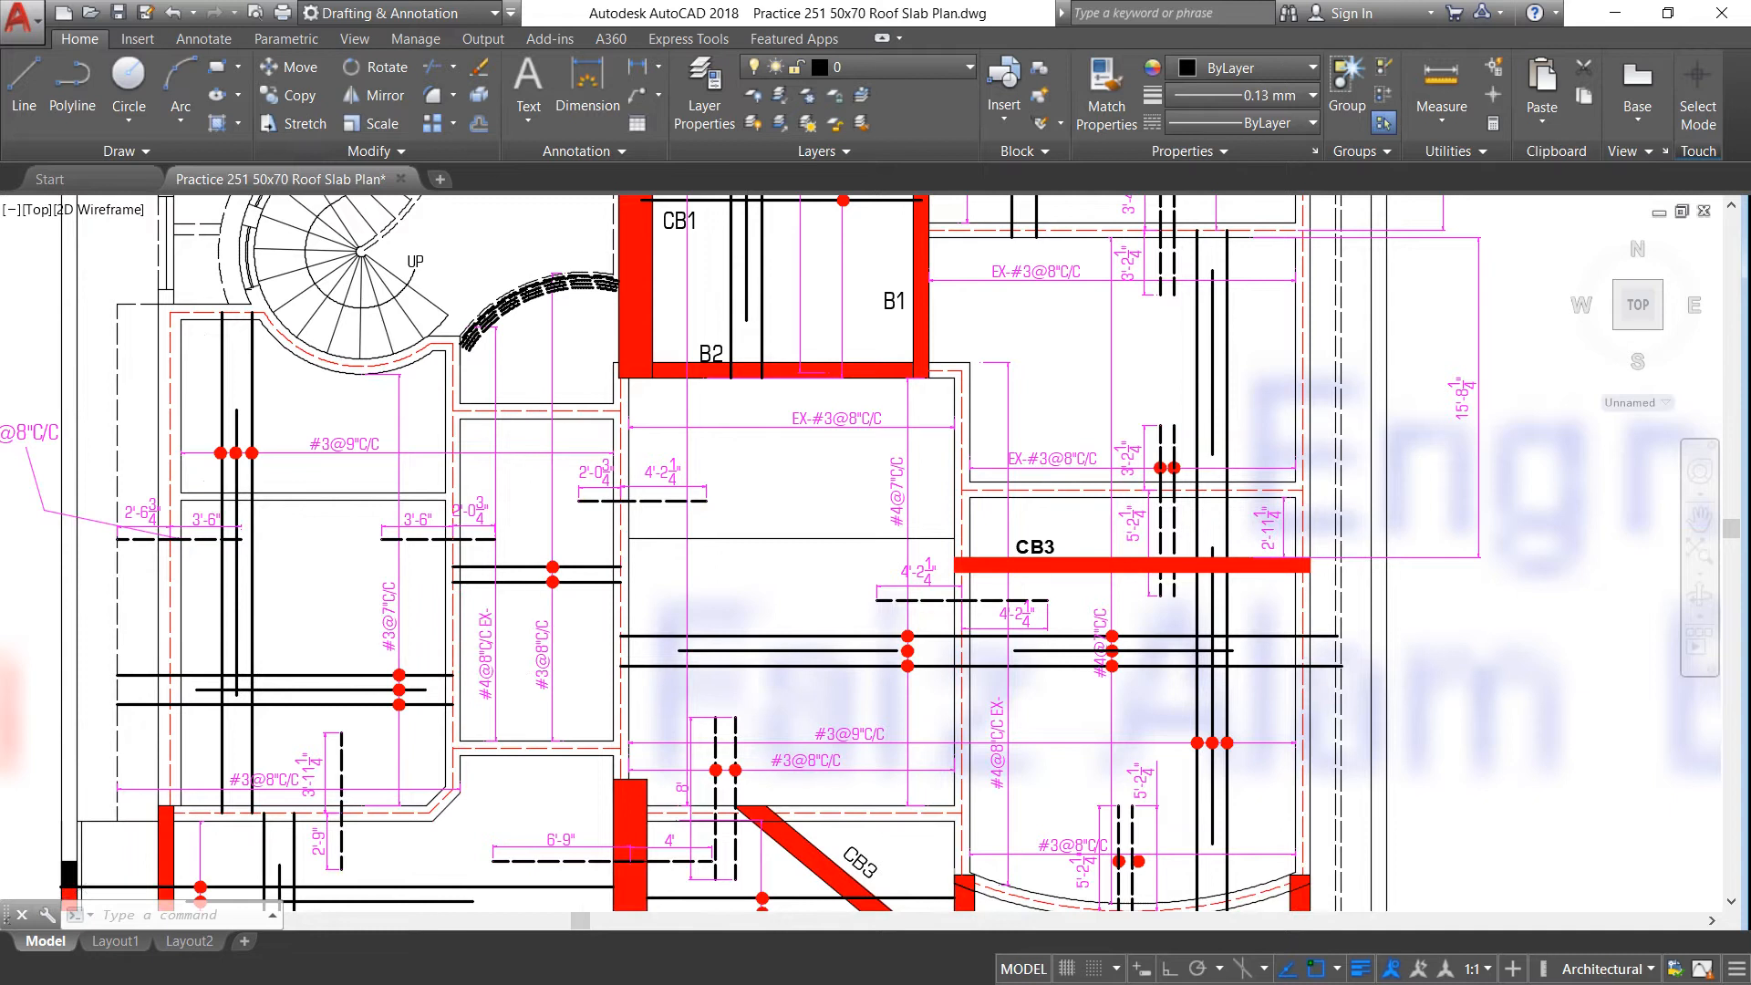
pyautogui.scroll(4, 459, 675)
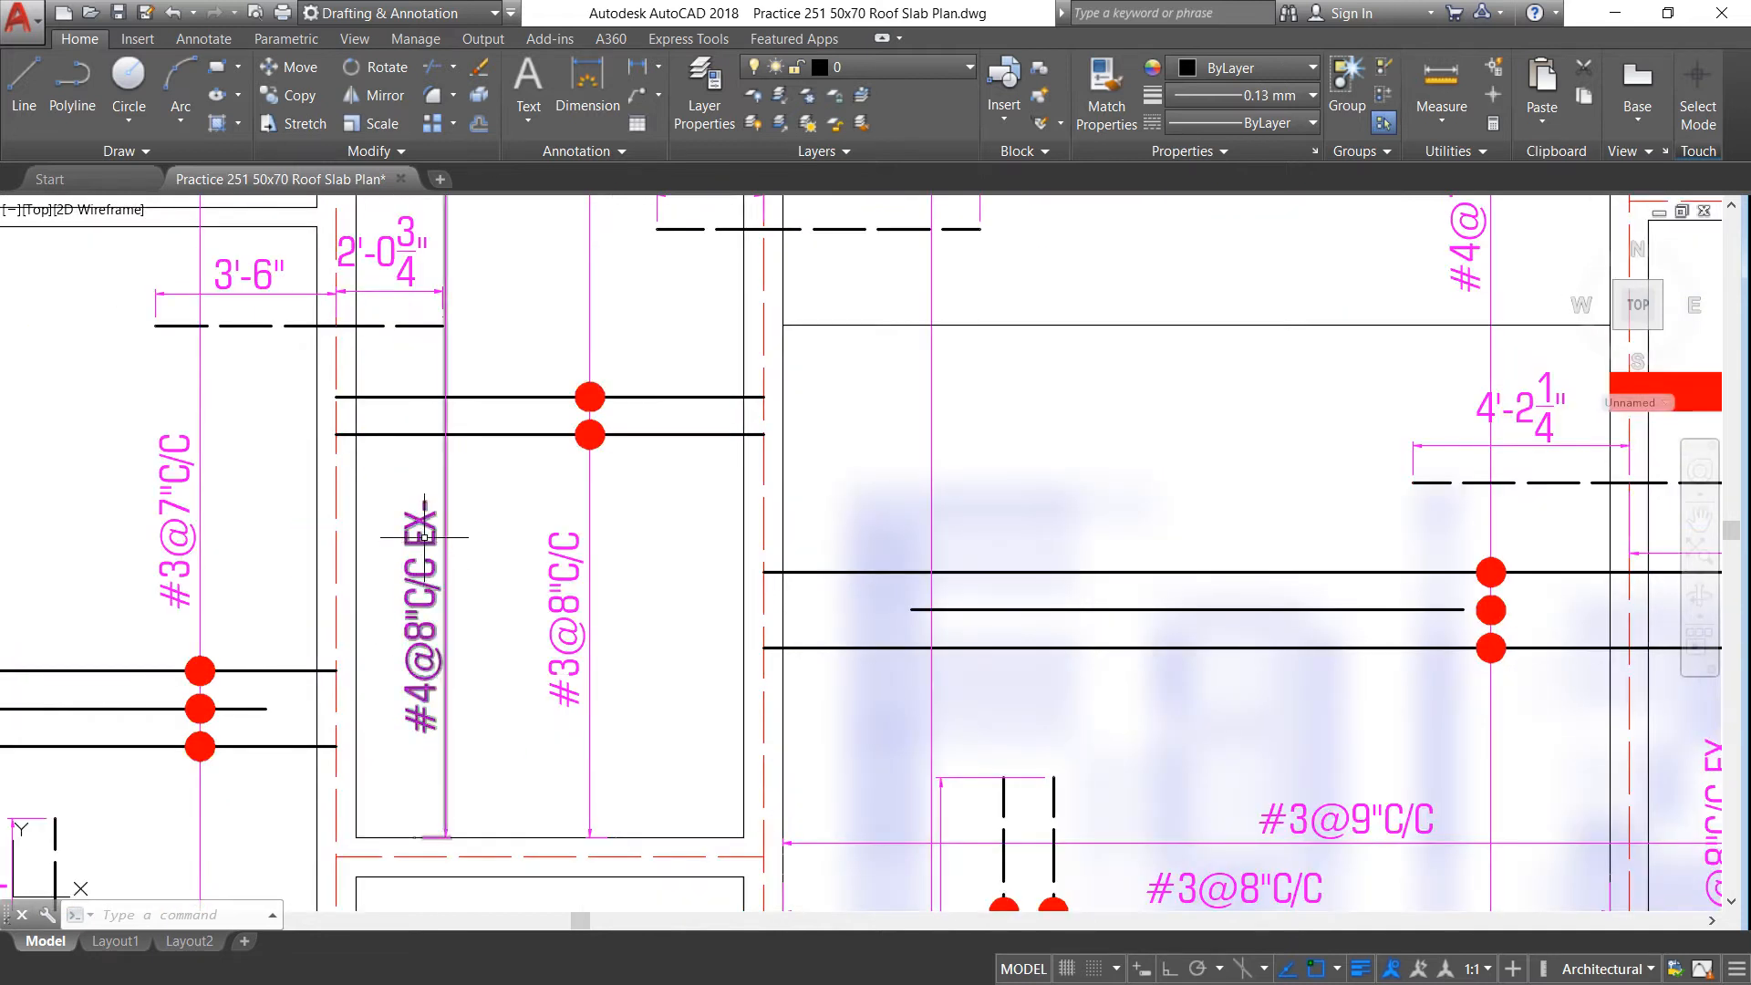
pyautogui.scroll(-3, 424, 537)
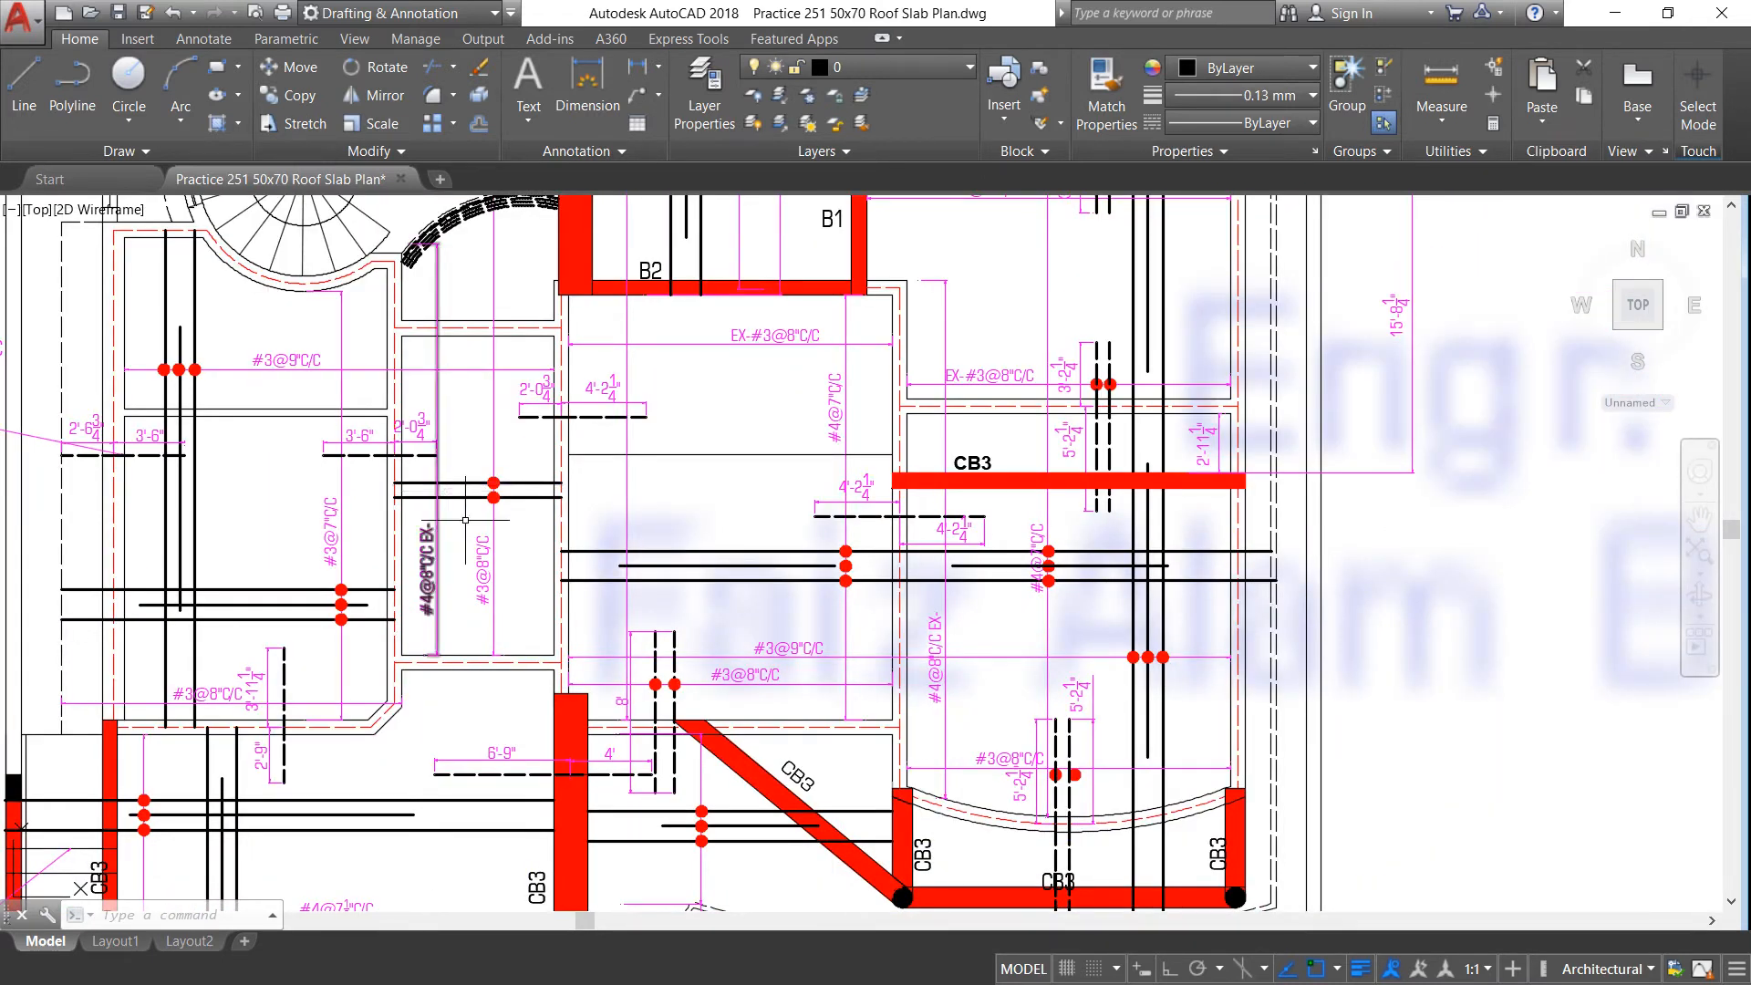
pyautogui.scroll(3, 355, 451)
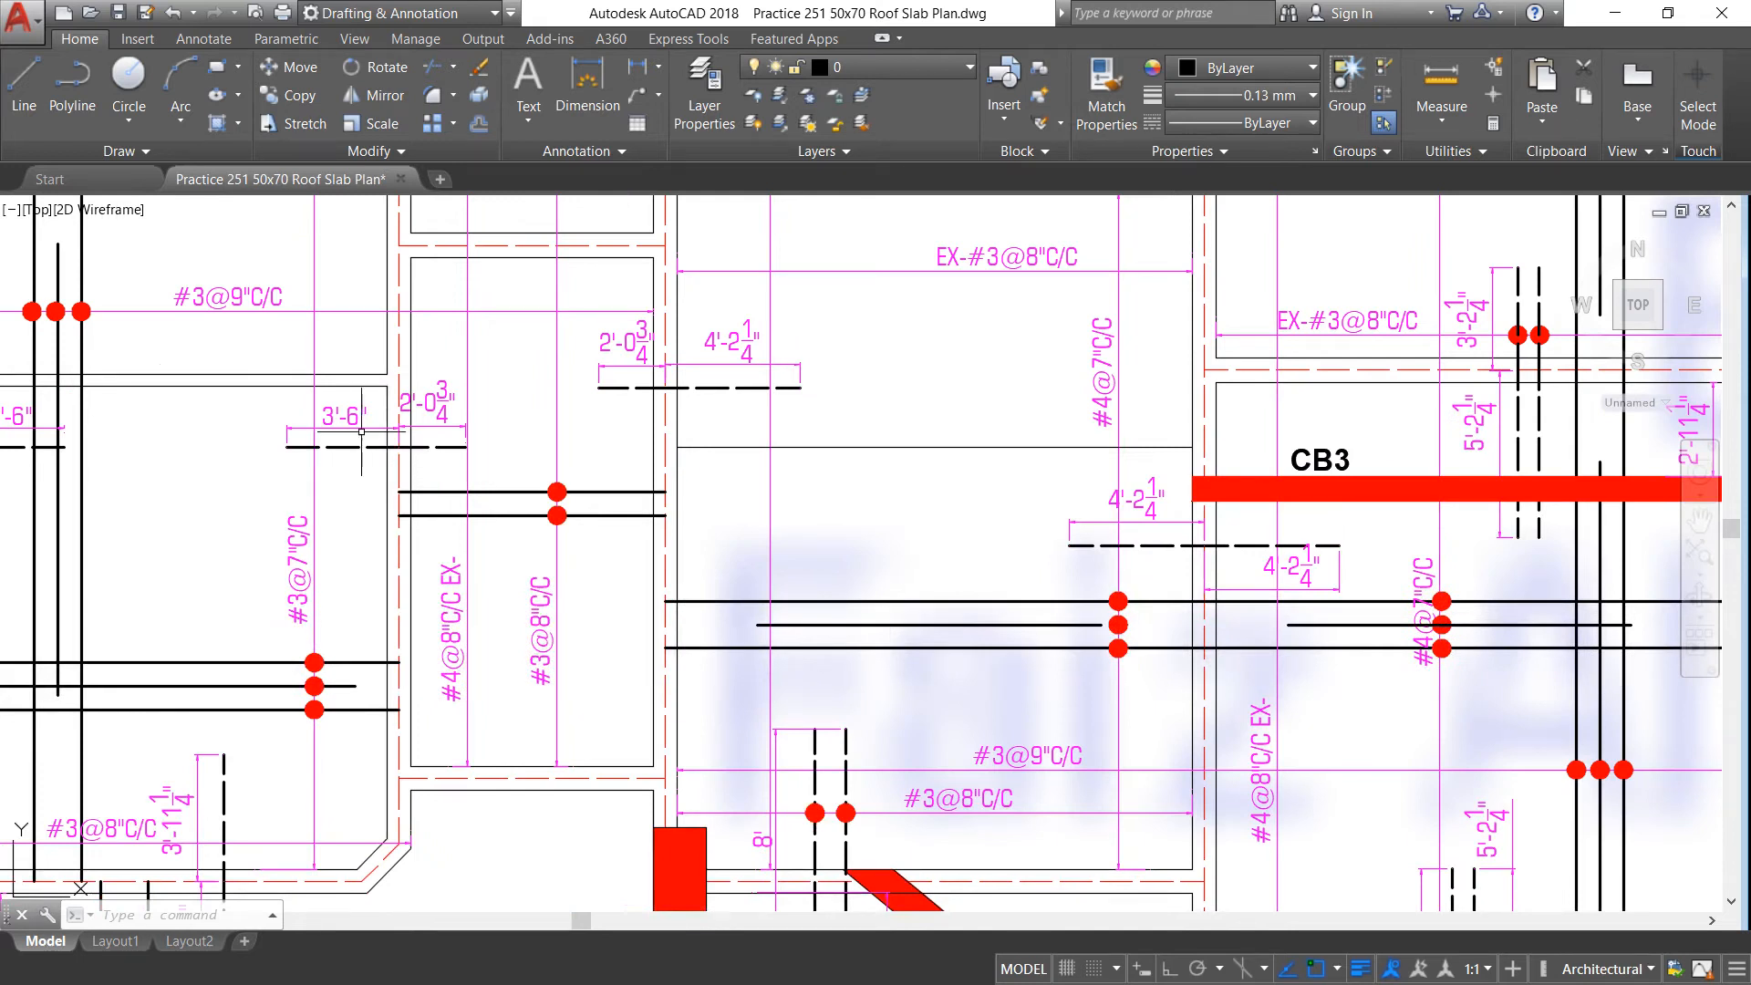
# Step: Examine the dashed extra bars crossing both side walls of the room below the spiral stair, along with their length dimensions
pyautogui.scroll(2, 355, 451)
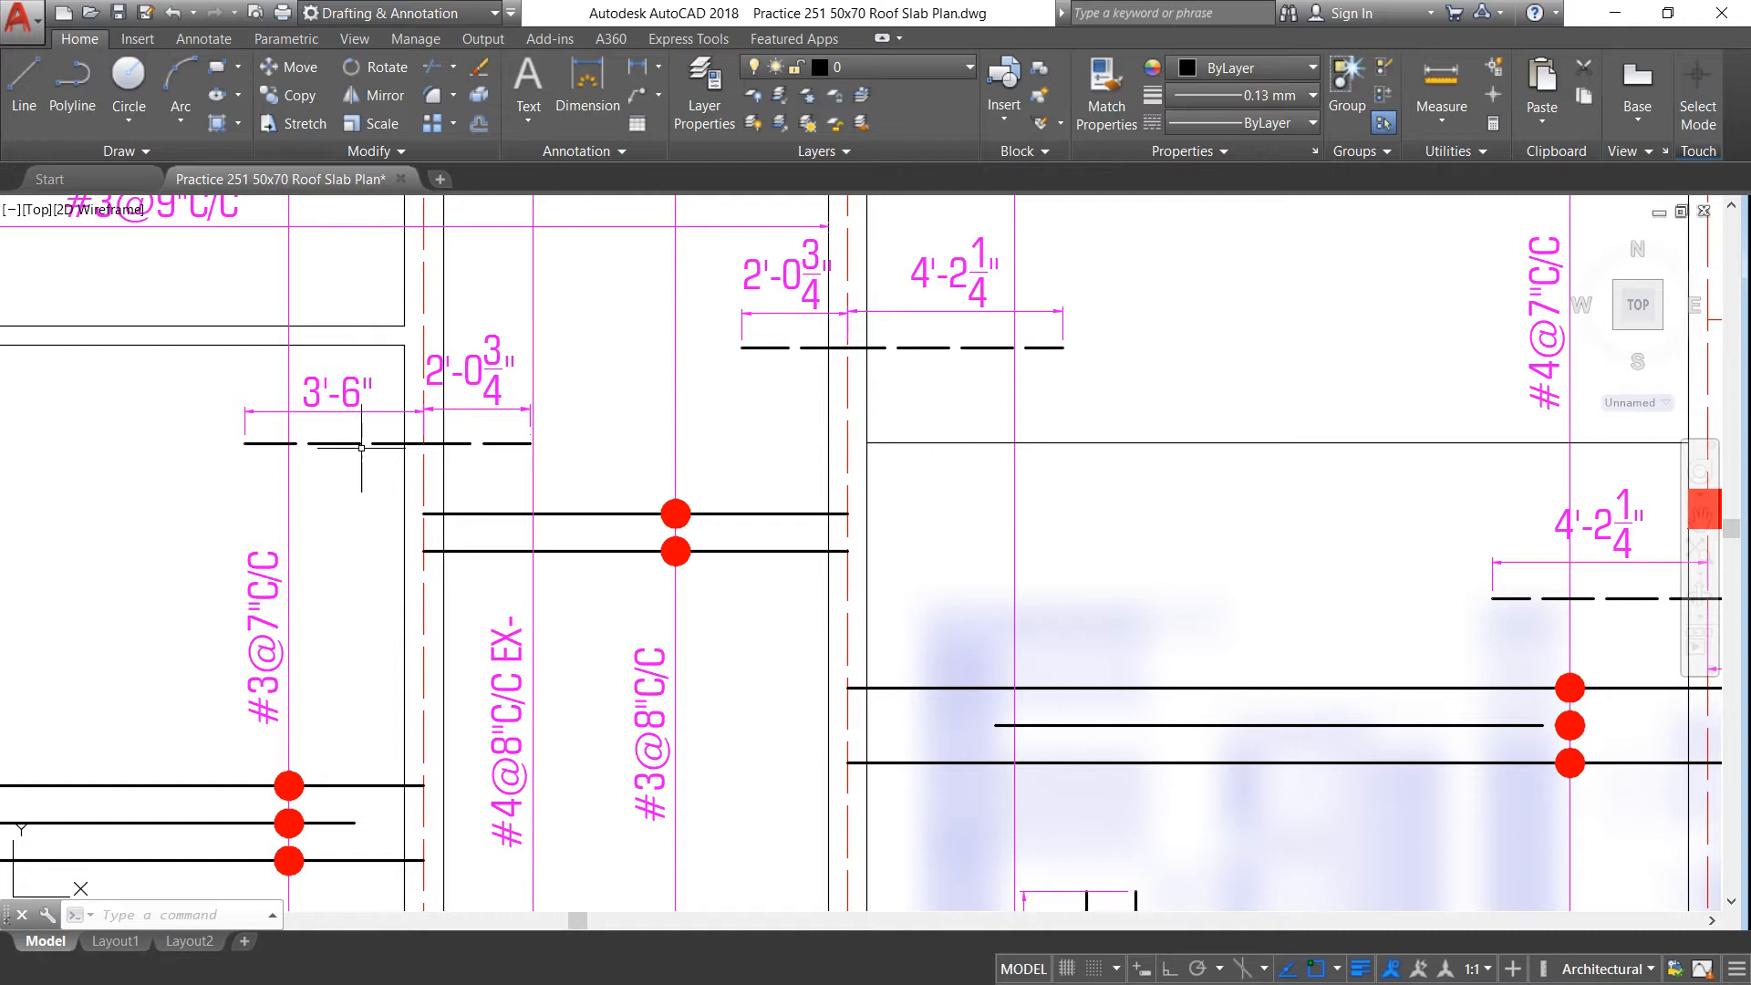
pyautogui.scroll(-2, 443, 456)
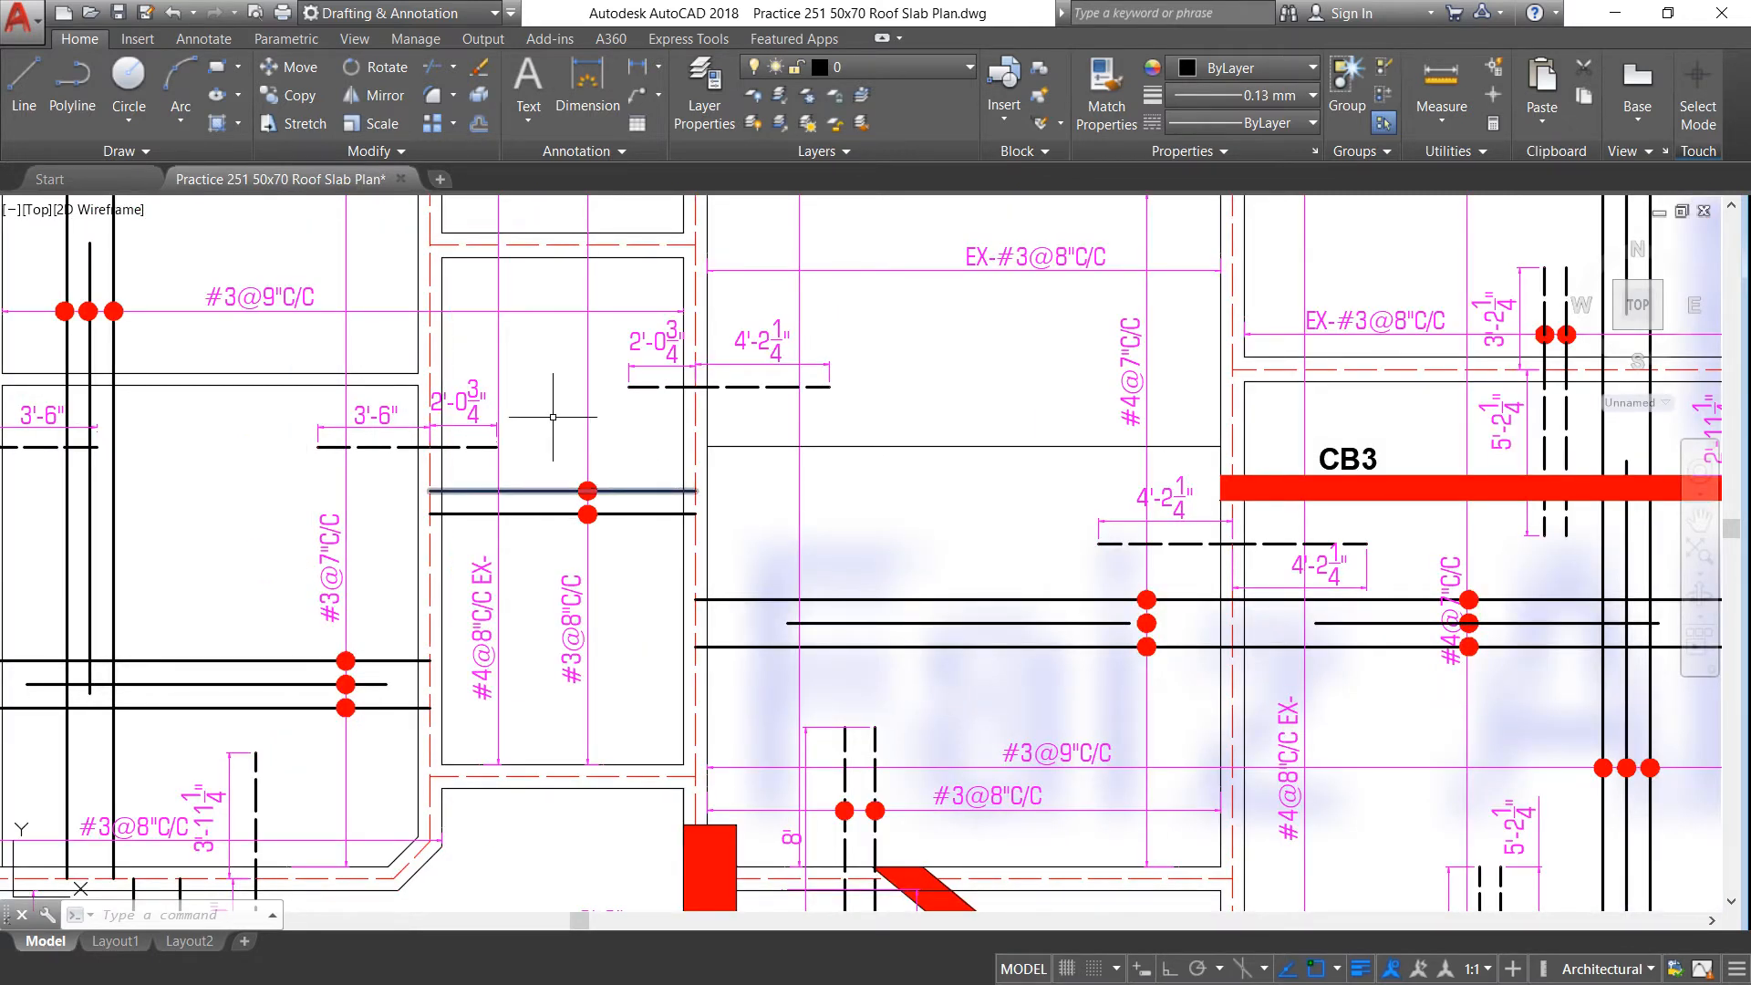
pyautogui.scroll(-2, 653, 418)
pyautogui.scroll(2, 219, 415)
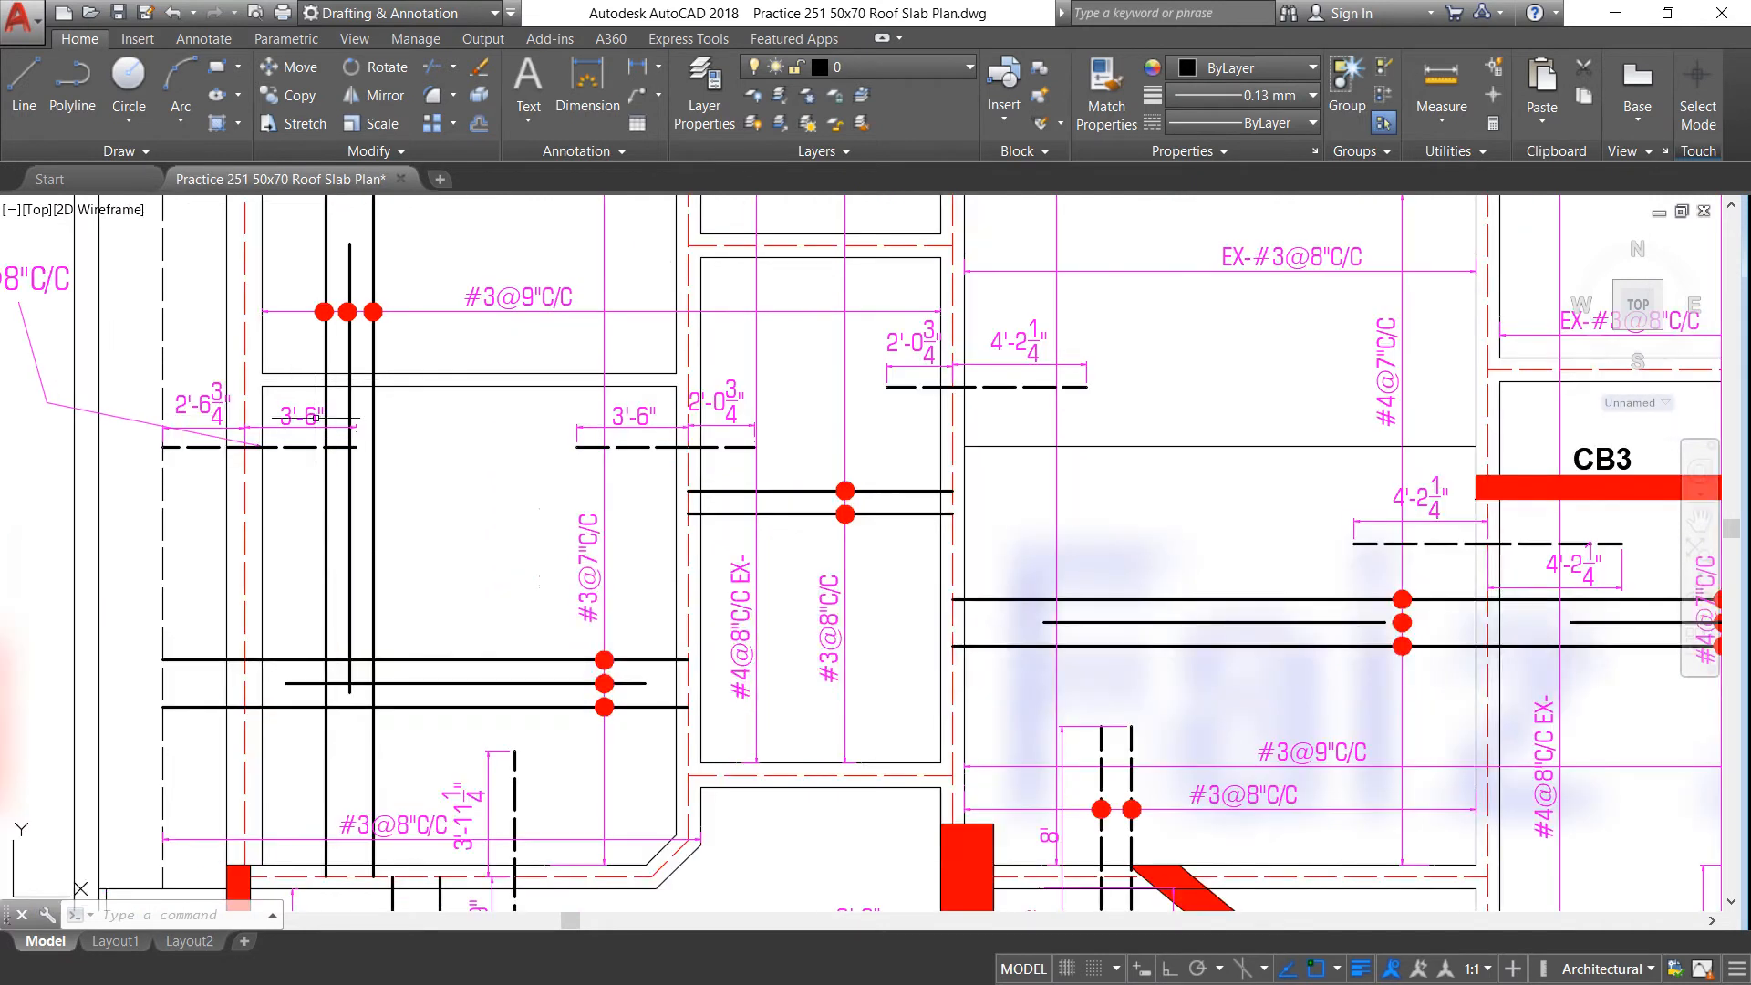
pyautogui.scroll(-2, 316, 417)
pyautogui.scroll(4, 278, 428)
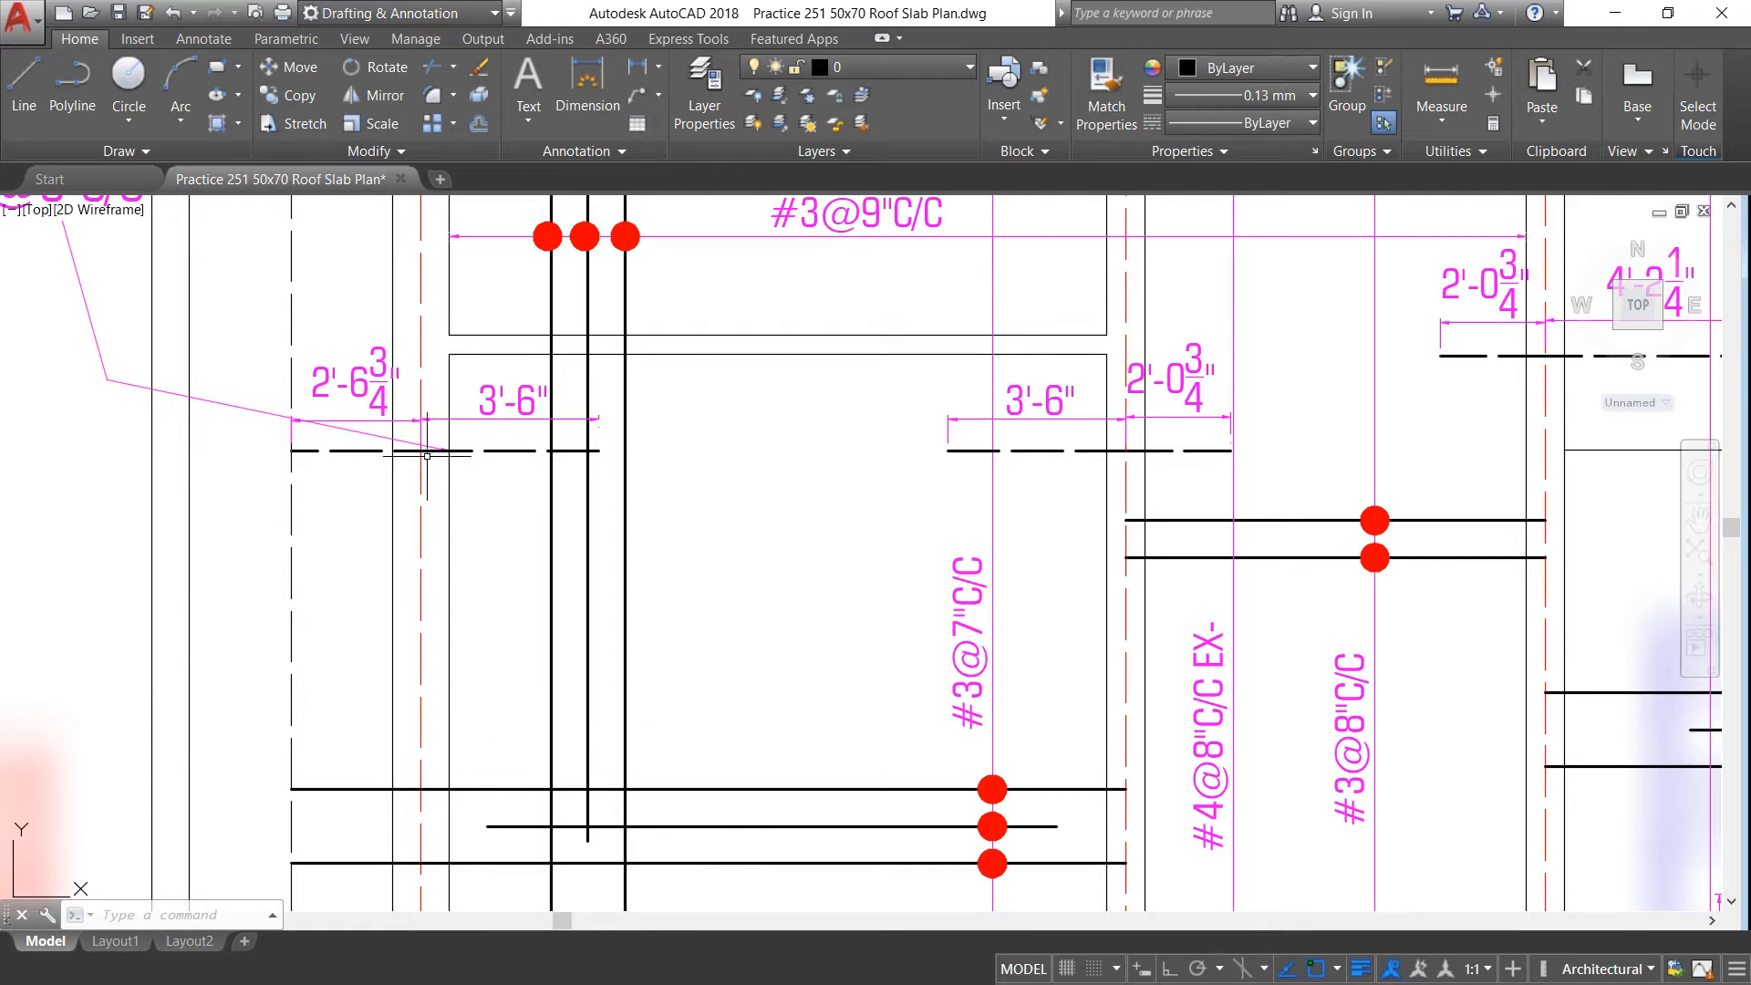
pyautogui.scroll(-4, 427, 454)
pyautogui.scroll(4, 636, 462)
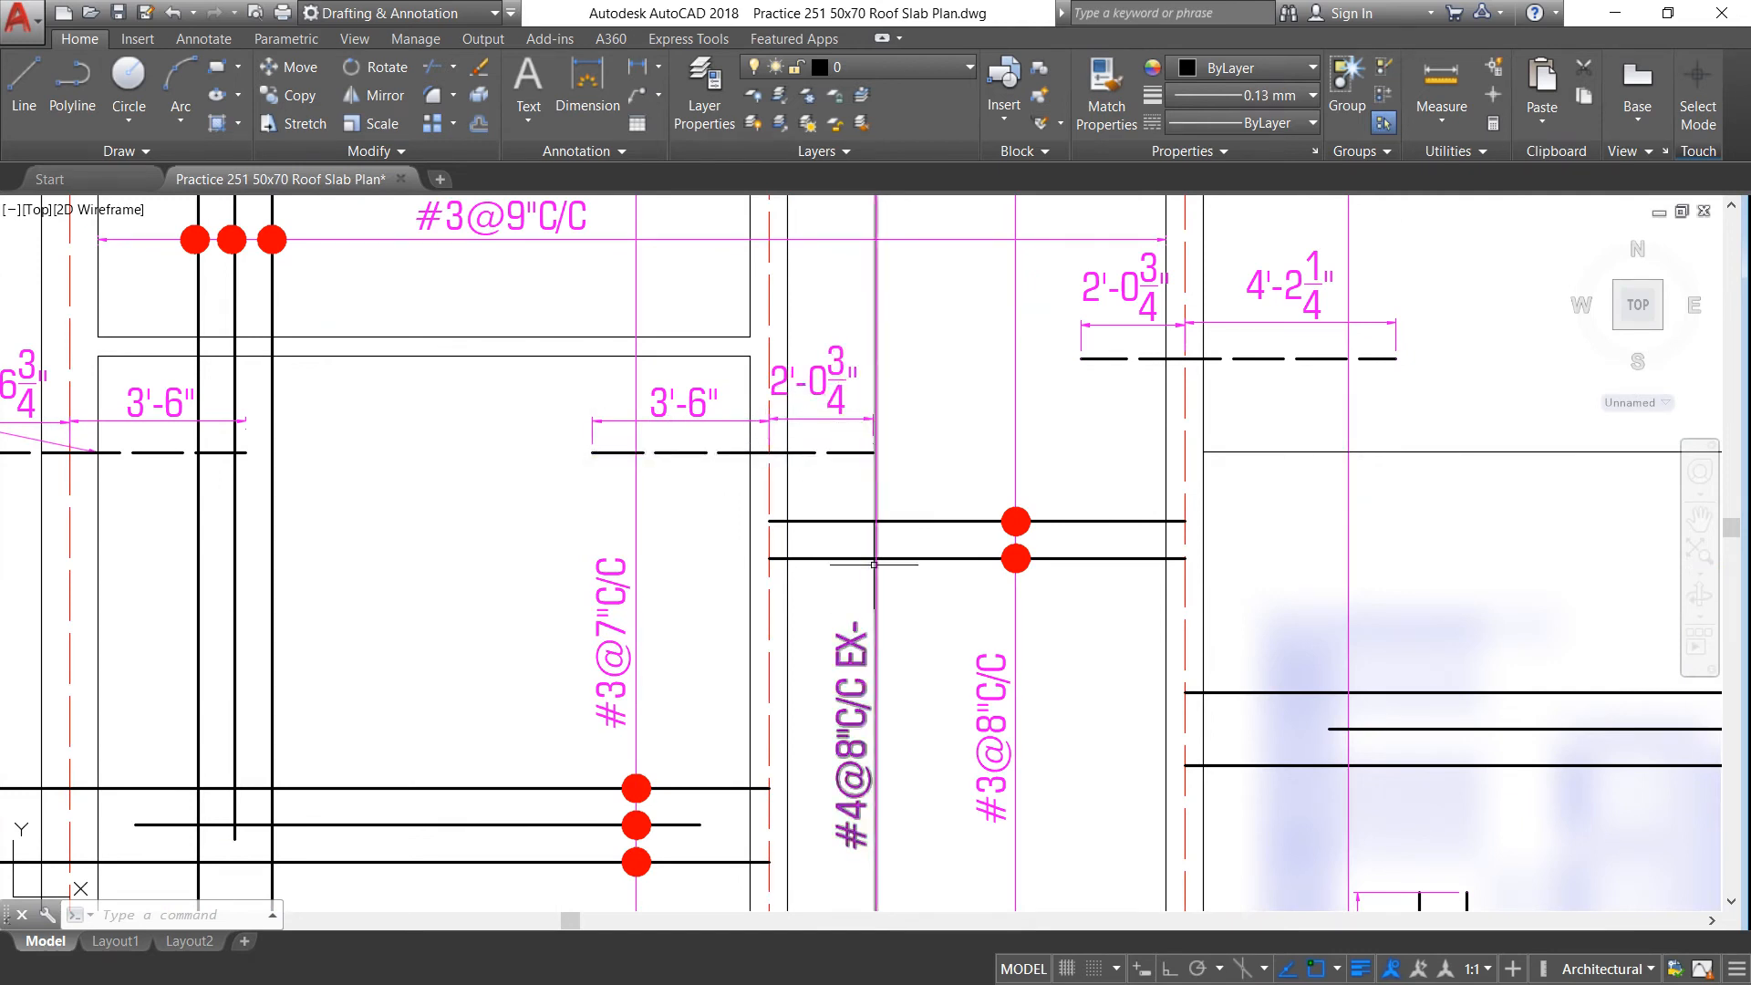
# Step: Compare the extra-bar spacing label in the narrow middle panel with the main-bar spacing label in the adjoining room below the stair
pyautogui.scroll(-4, 873, 673)
pyautogui.scroll(4, 880, 720)
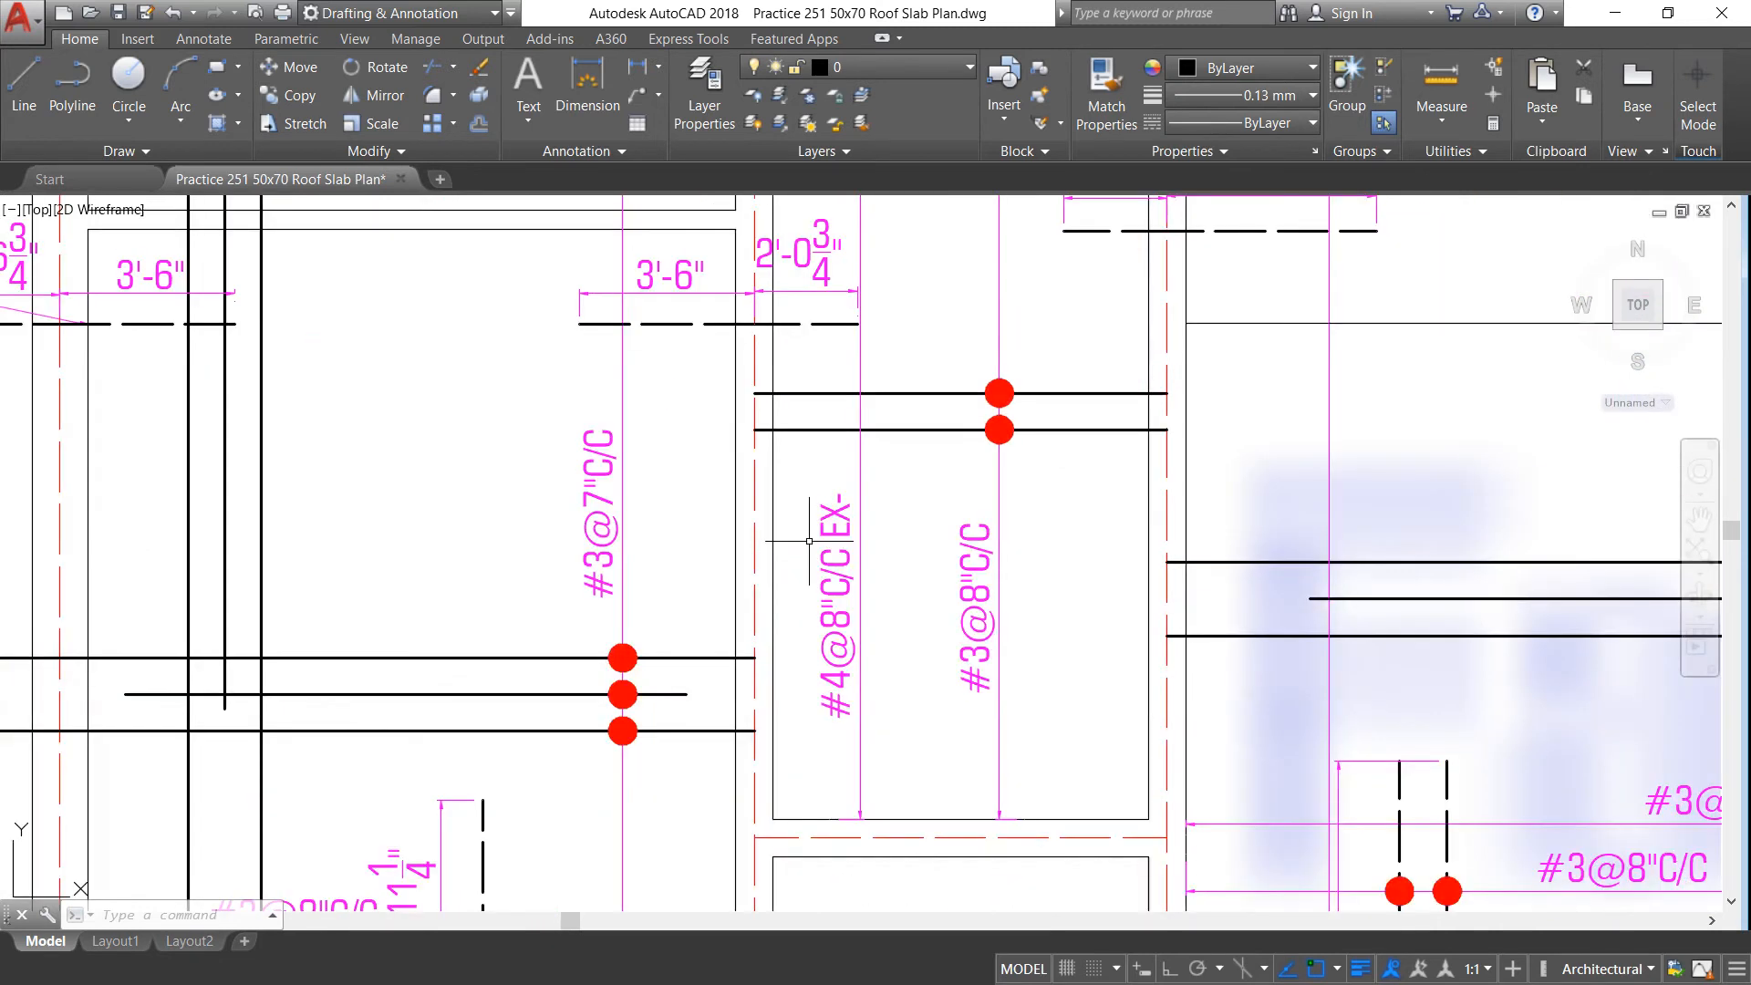
pyautogui.scroll(-2, 882, 697)
pyautogui.scroll(4, 833, 598)
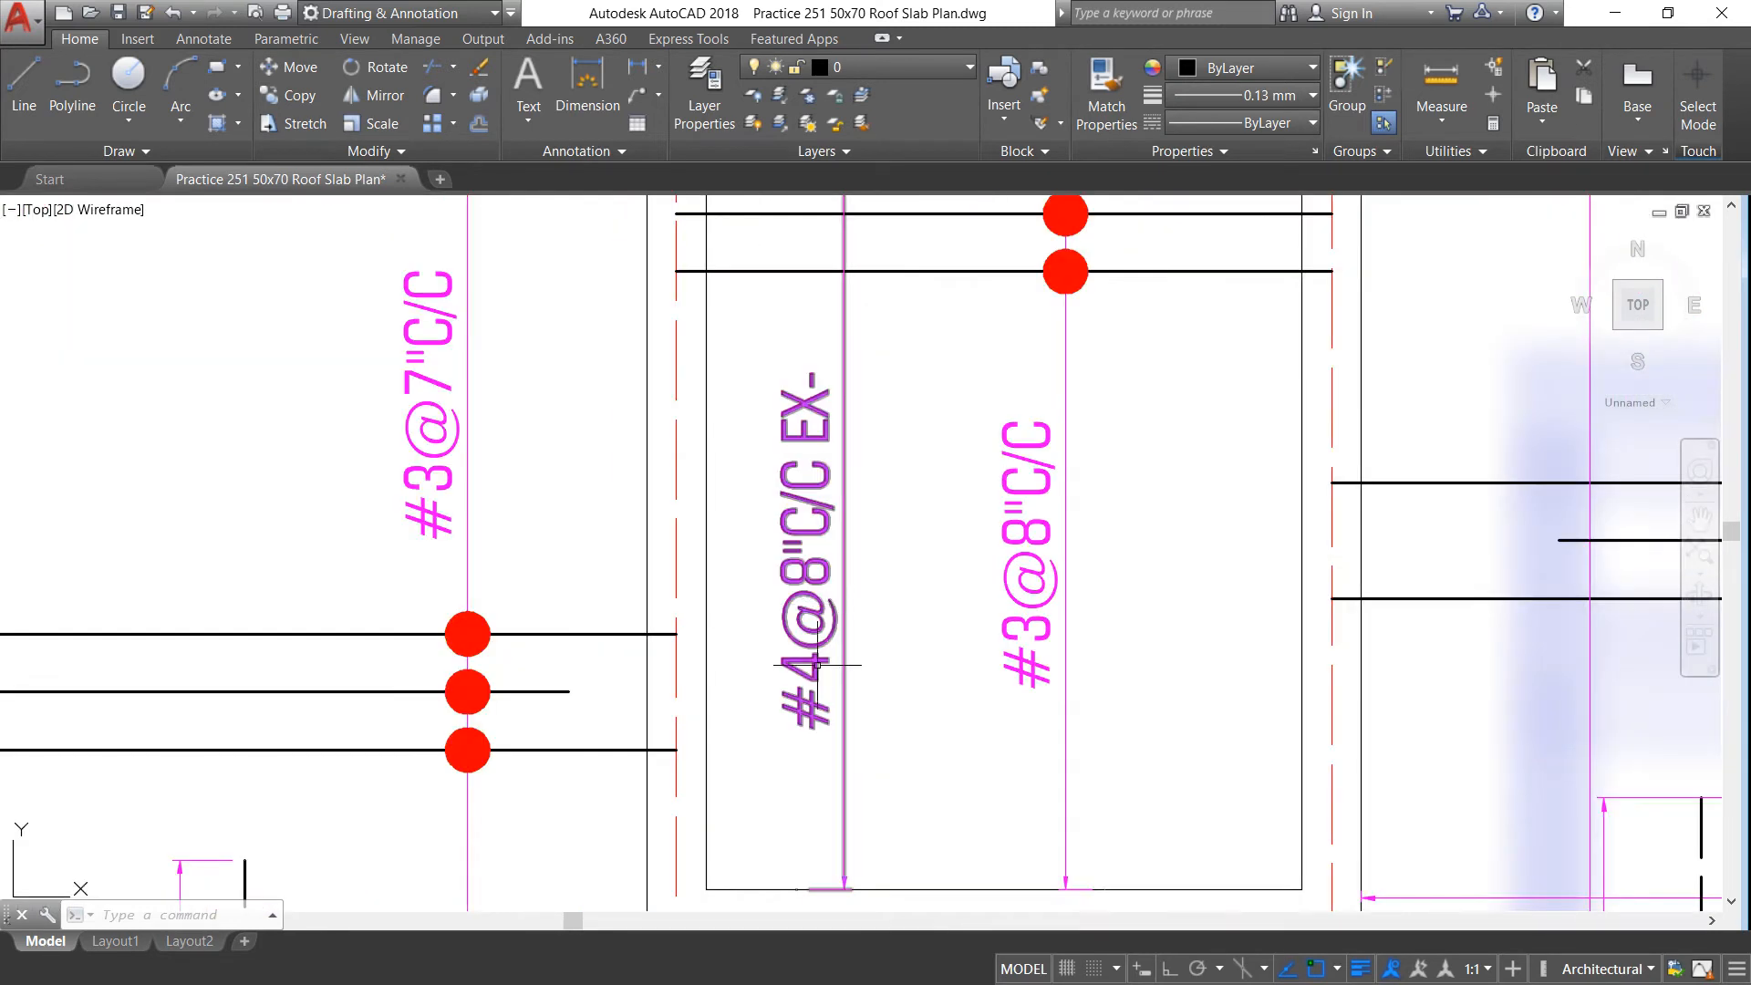
pyautogui.scroll(-4, 816, 605)
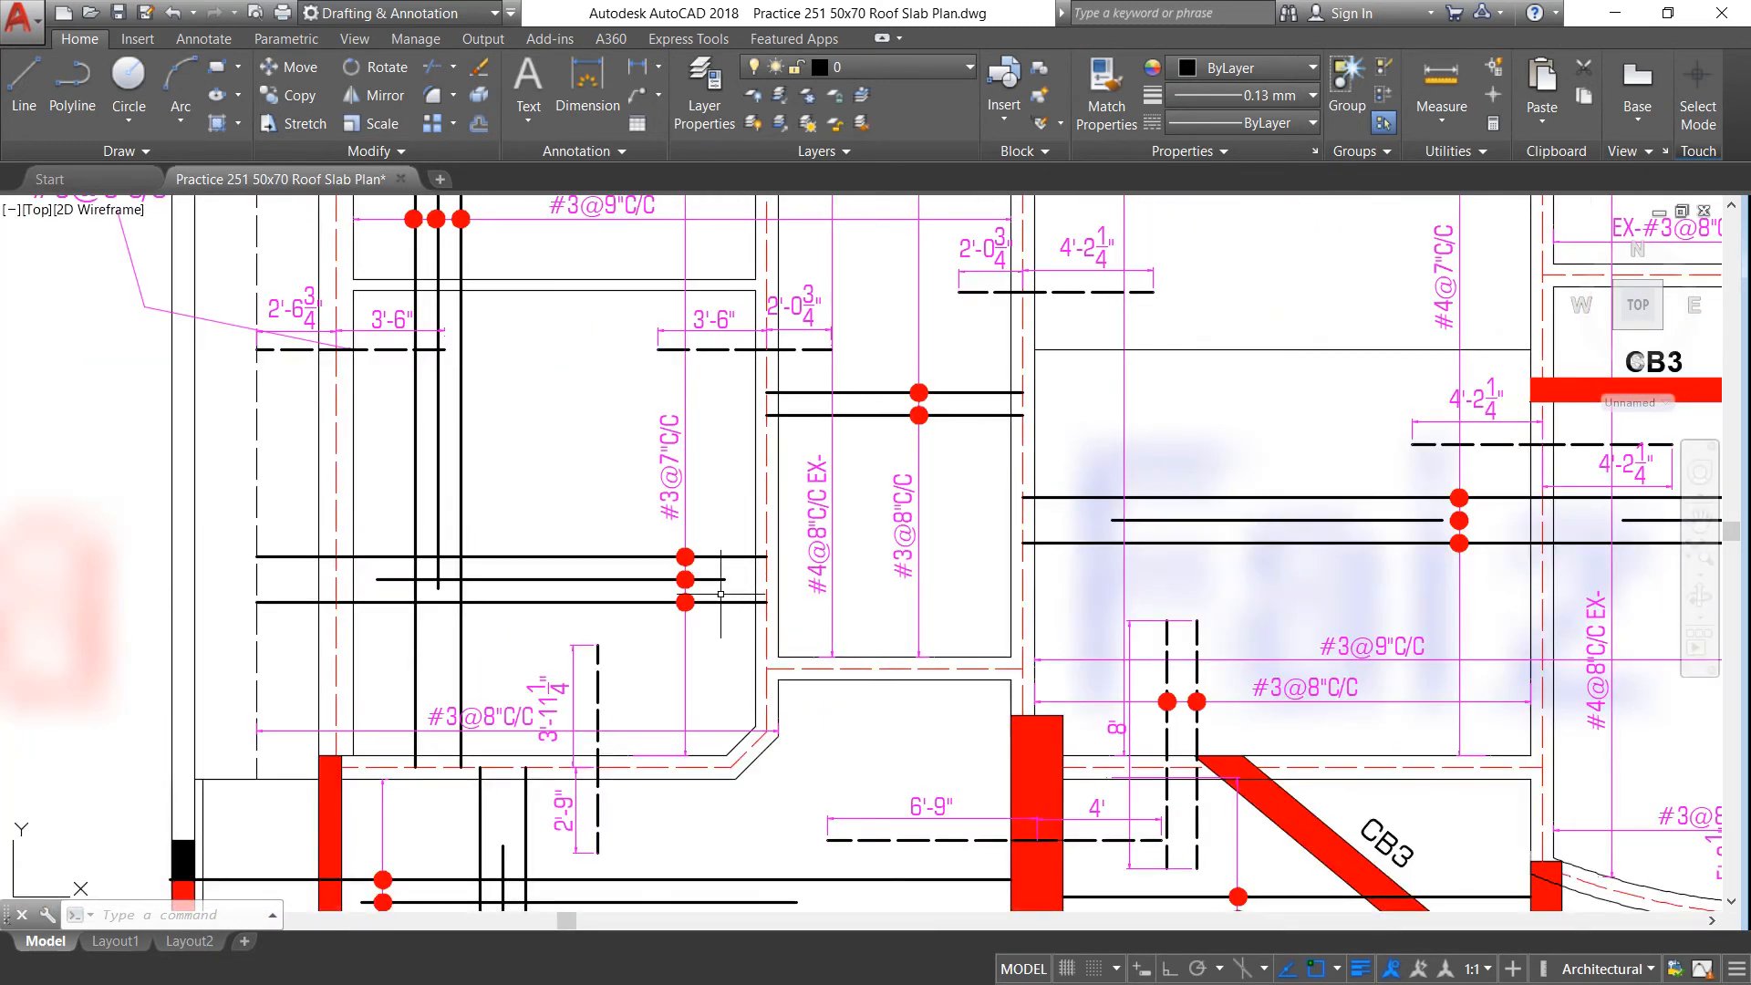
pyautogui.scroll(4, 659, 520)
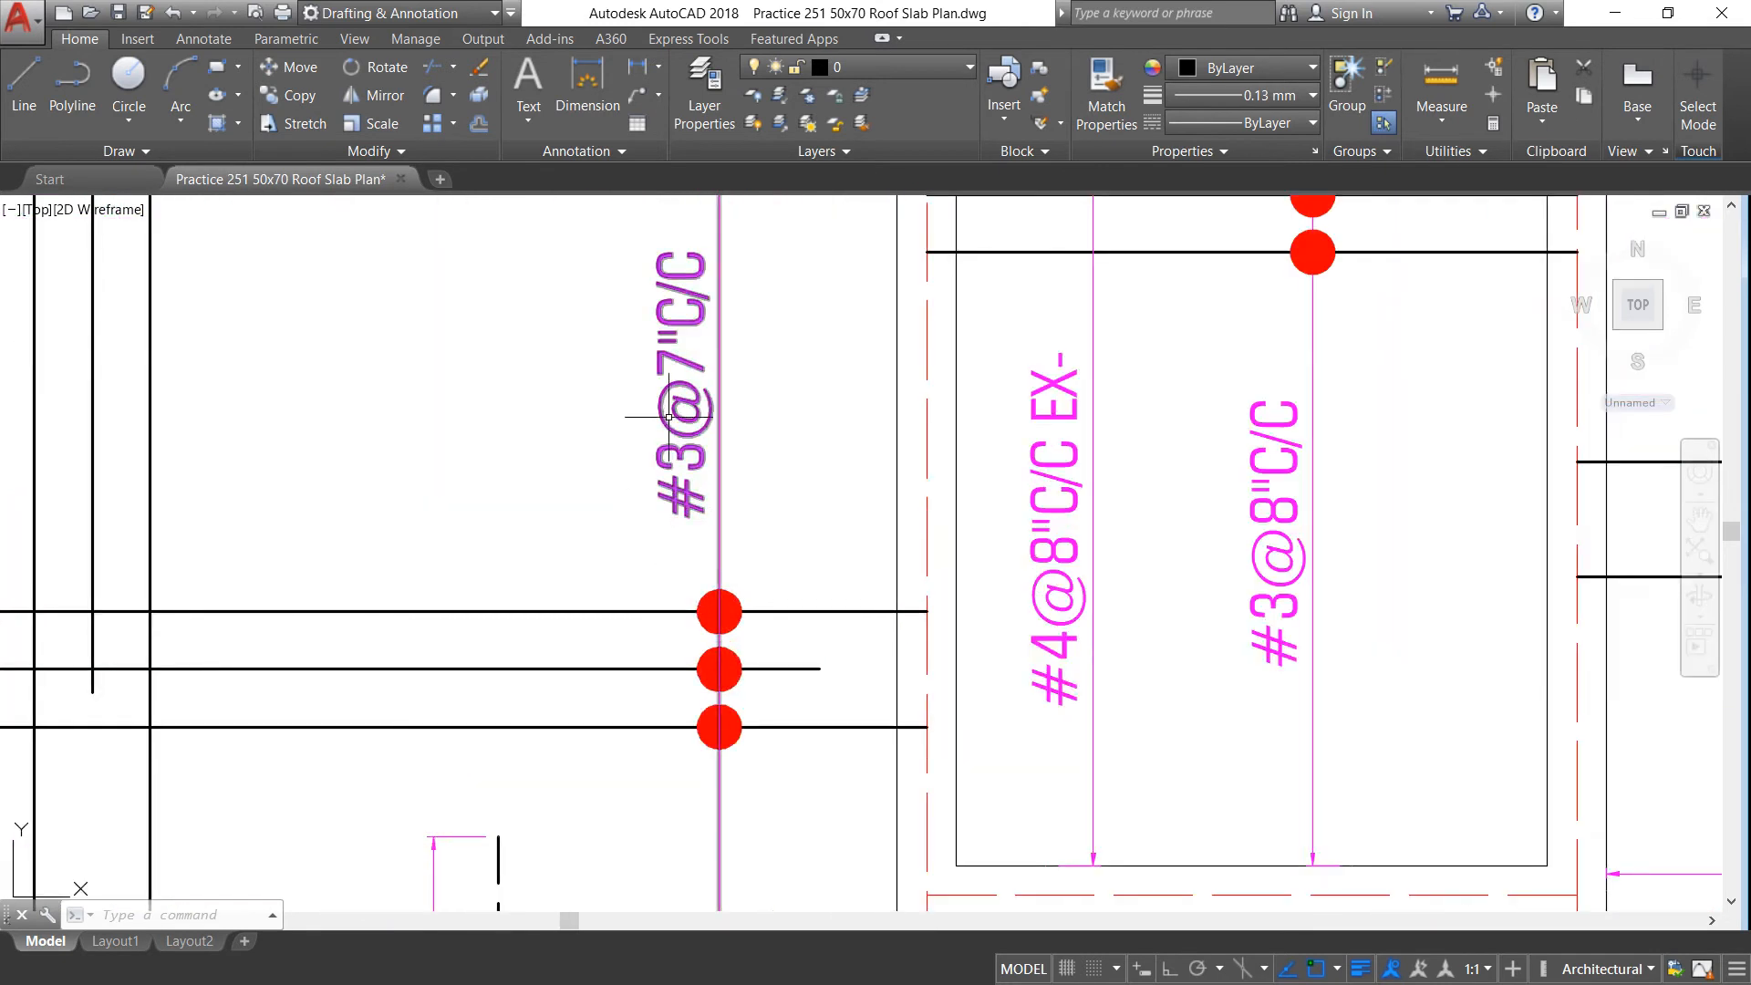
pyautogui.scroll(-2, 671, 413)
pyautogui.scroll(-4, 671, 413)
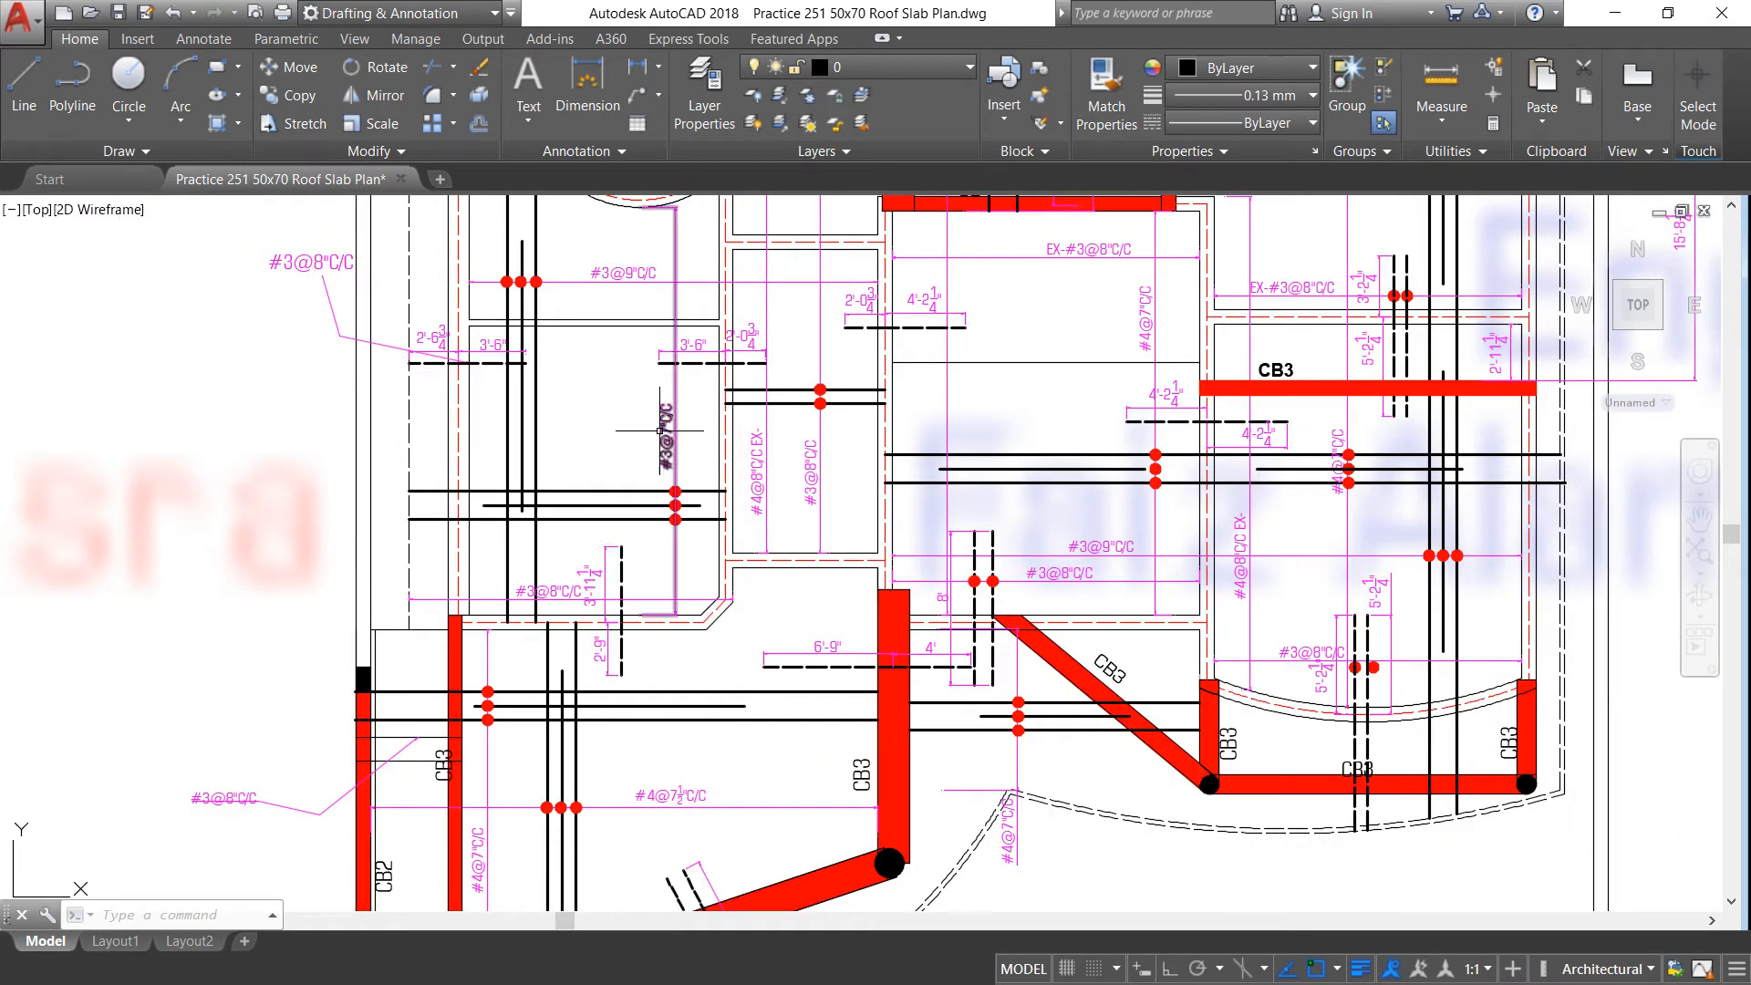
# Step: Inspect the horizontal CB3 beam below the EX-#3@8"C/C panels and the dashed extra bar crossing the wall at its end
pyautogui.scroll(-3, 674, 413)
pyautogui.scroll(5, 1127, 410)
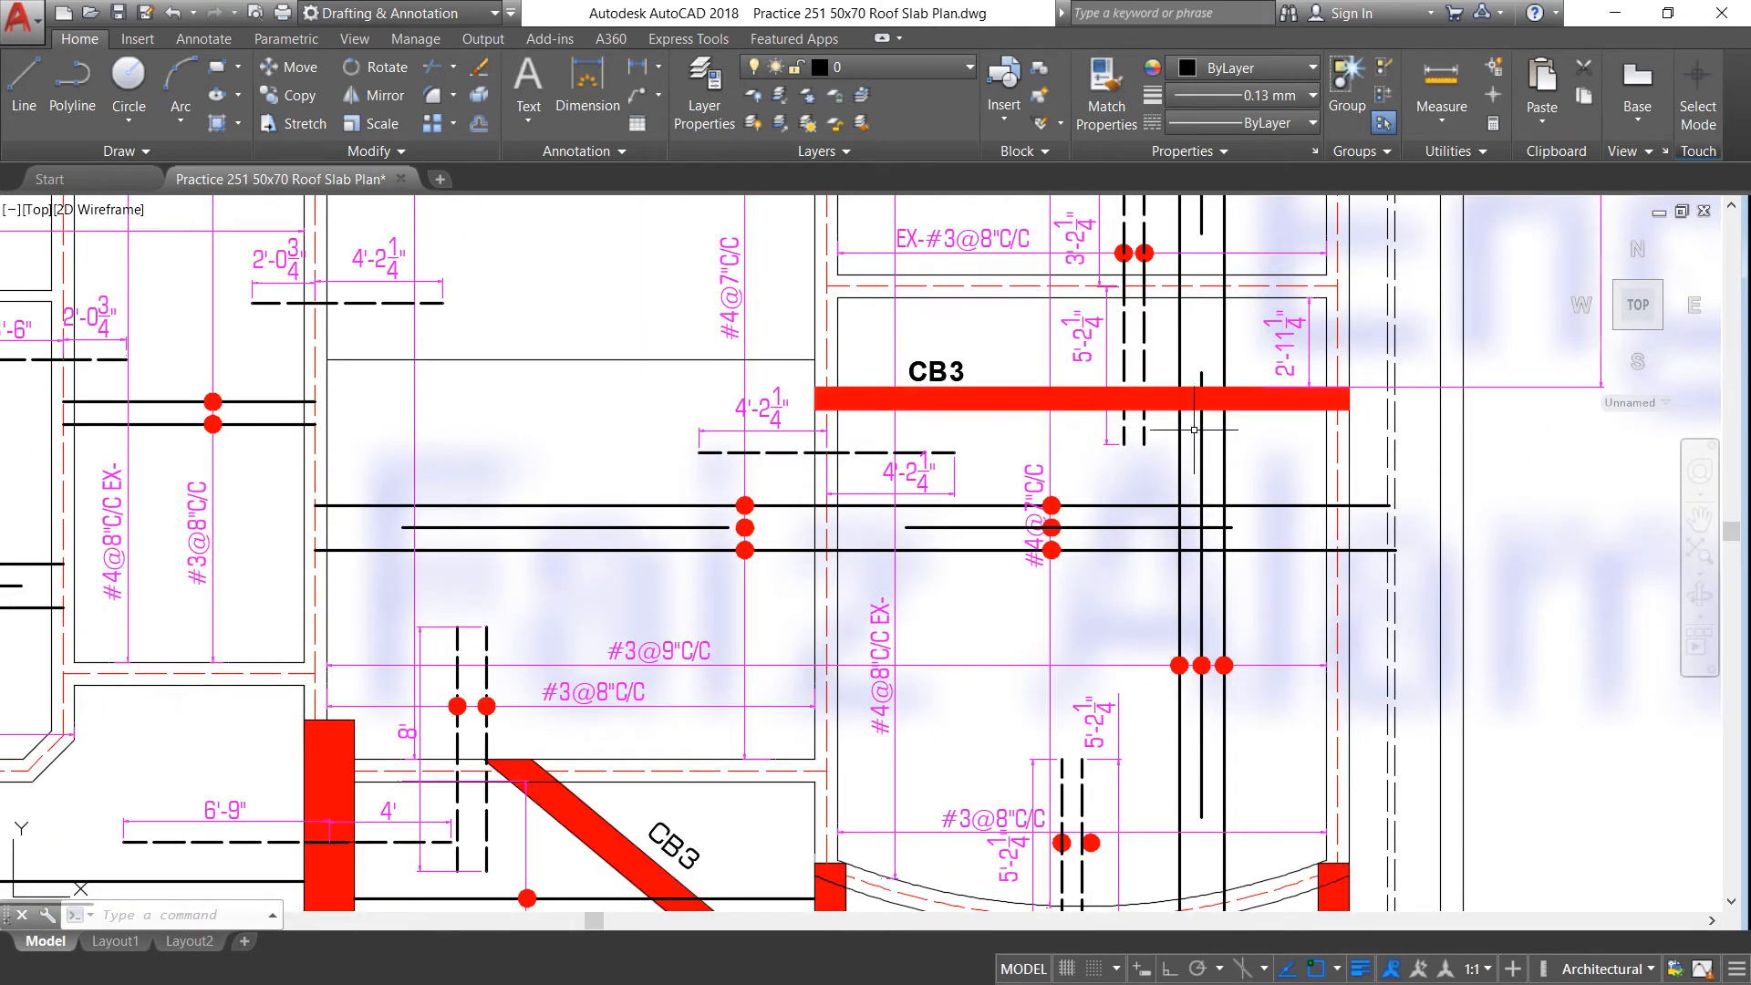
pyautogui.scroll(-2, 1010, 433)
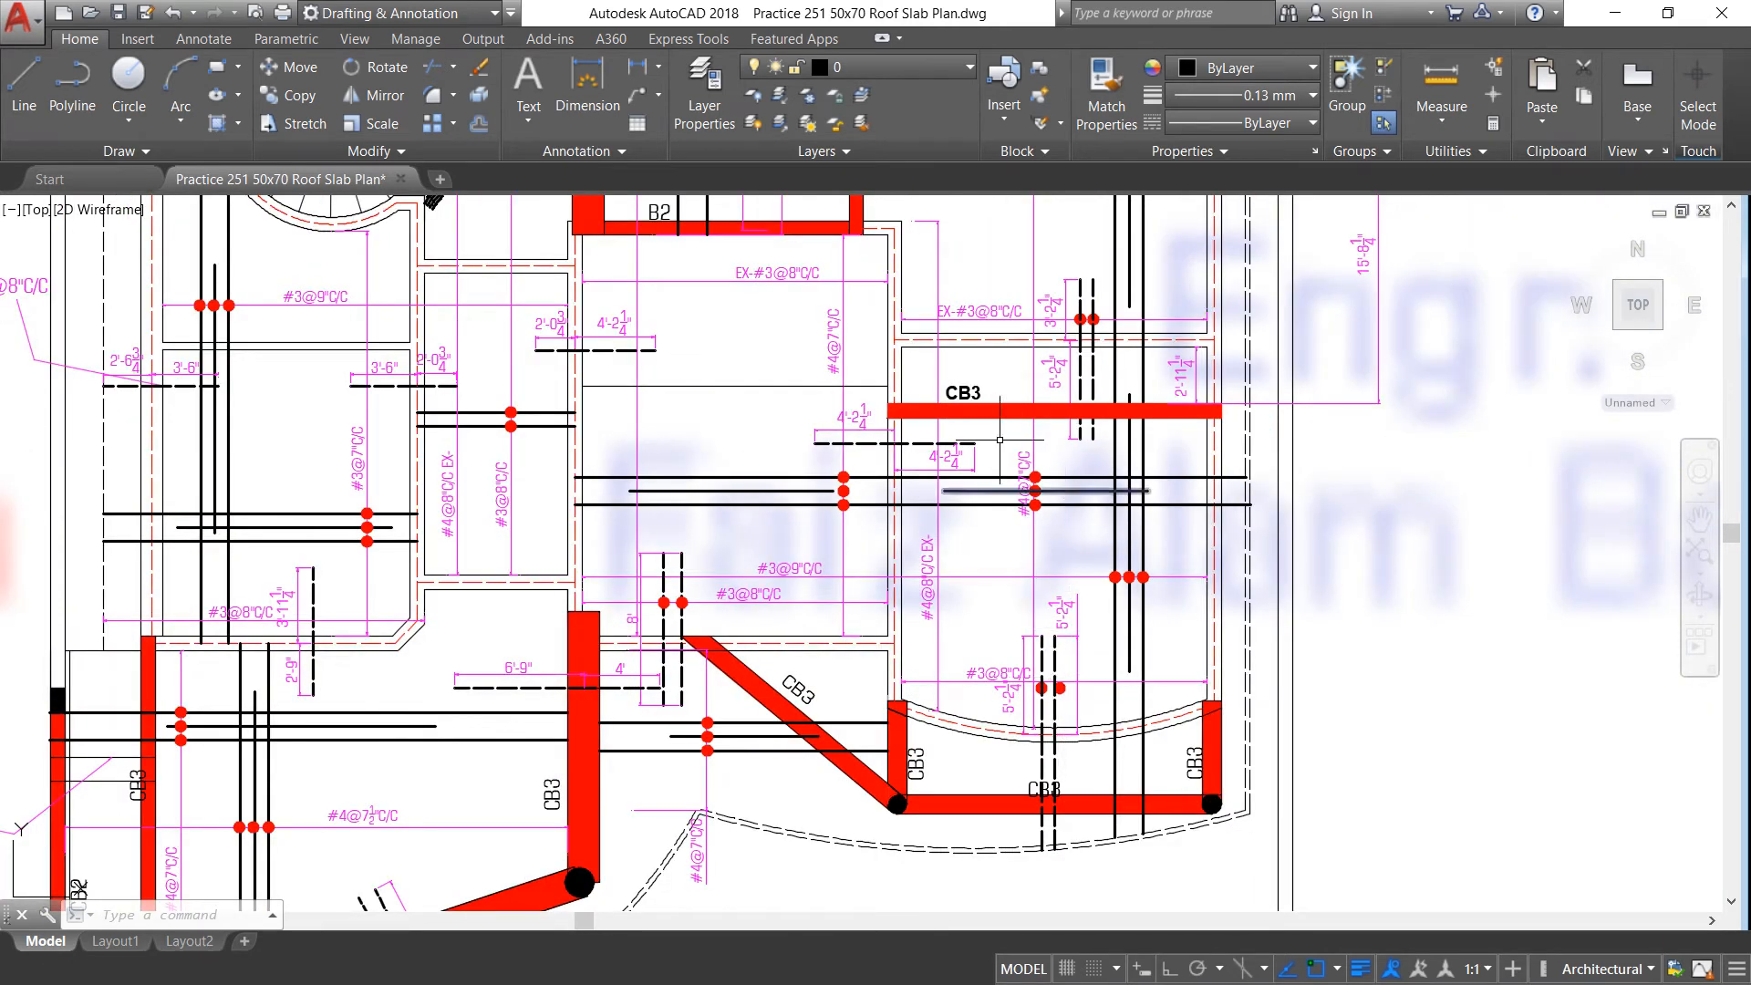
pyautogui.scroll(2, 1019, 405)
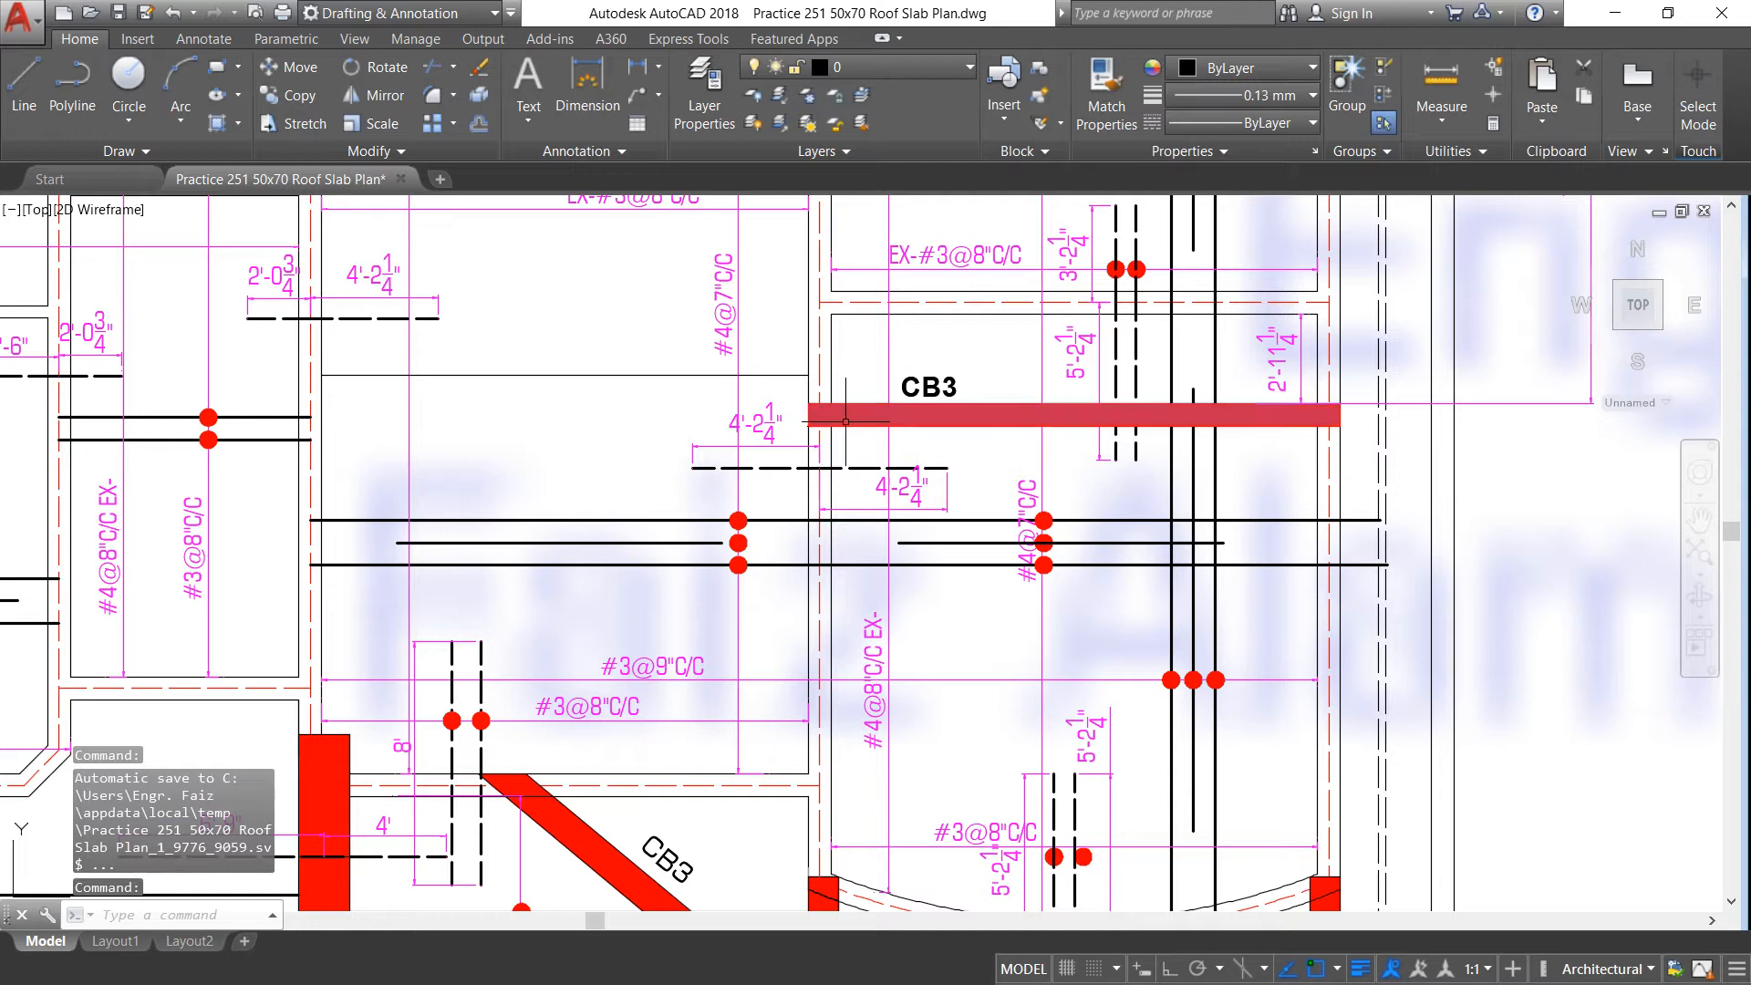
pyautogui.scroll(-2, 951, 458)
pyautogui.scroll(-5, 738, 365)
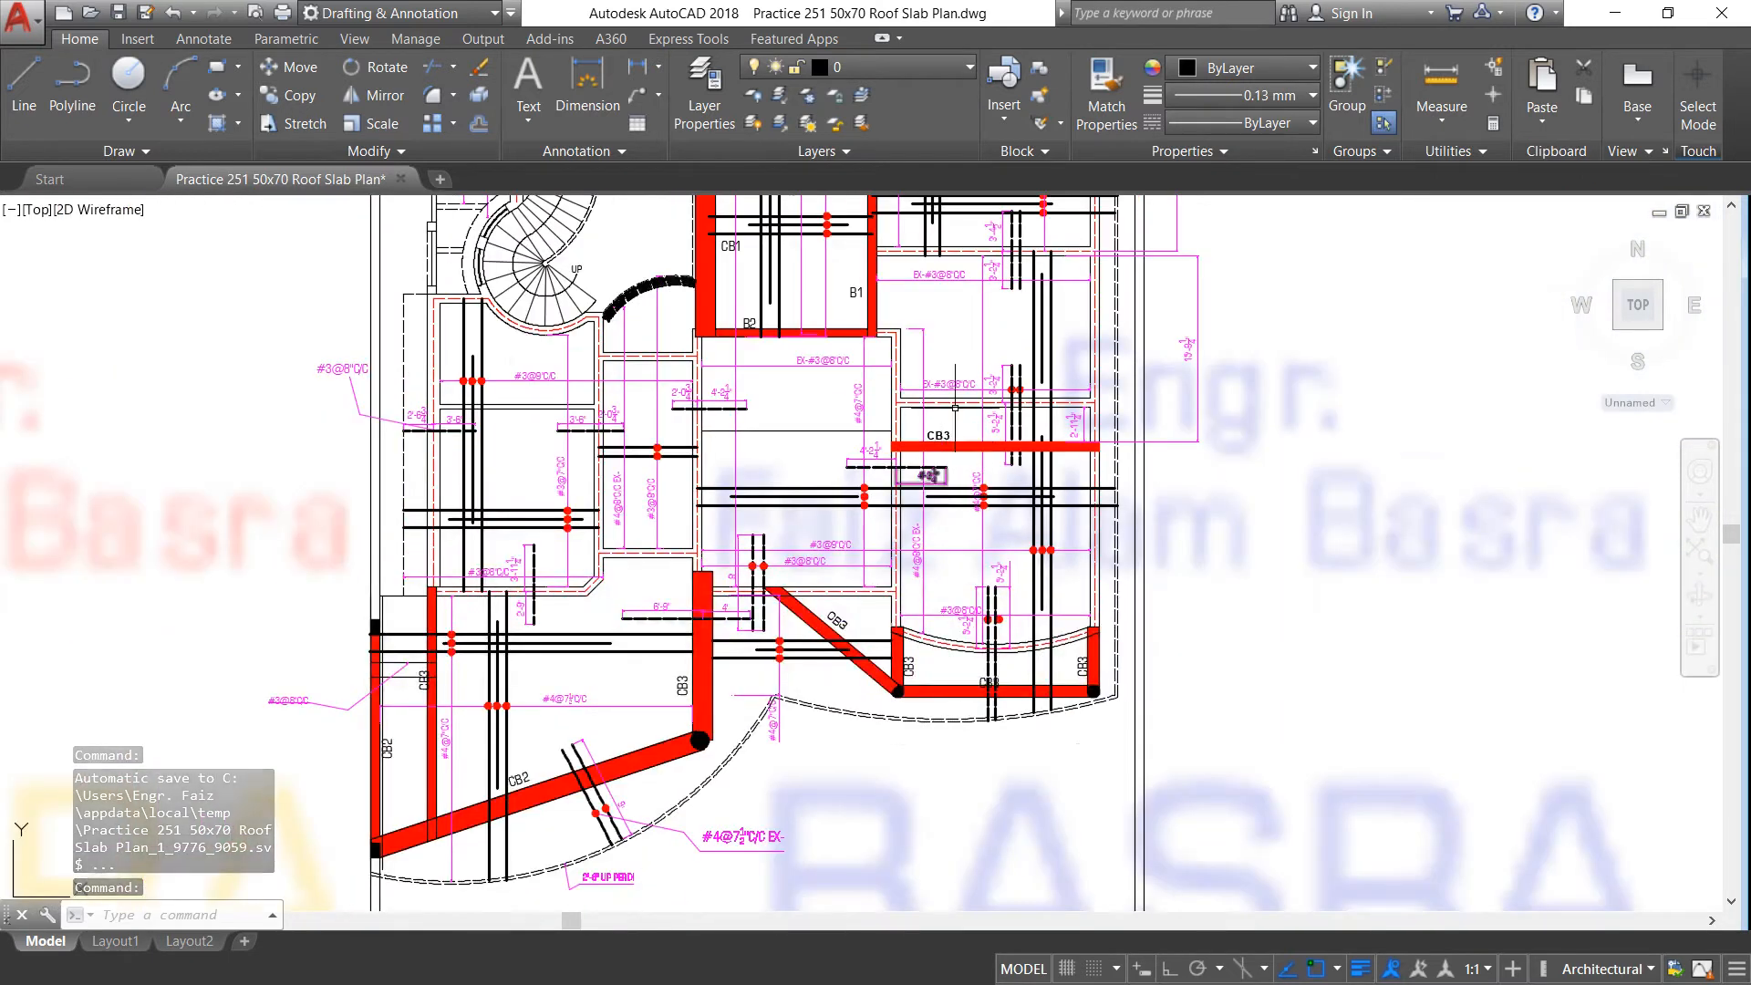
pyautogui.scroll(5, 666, 316)
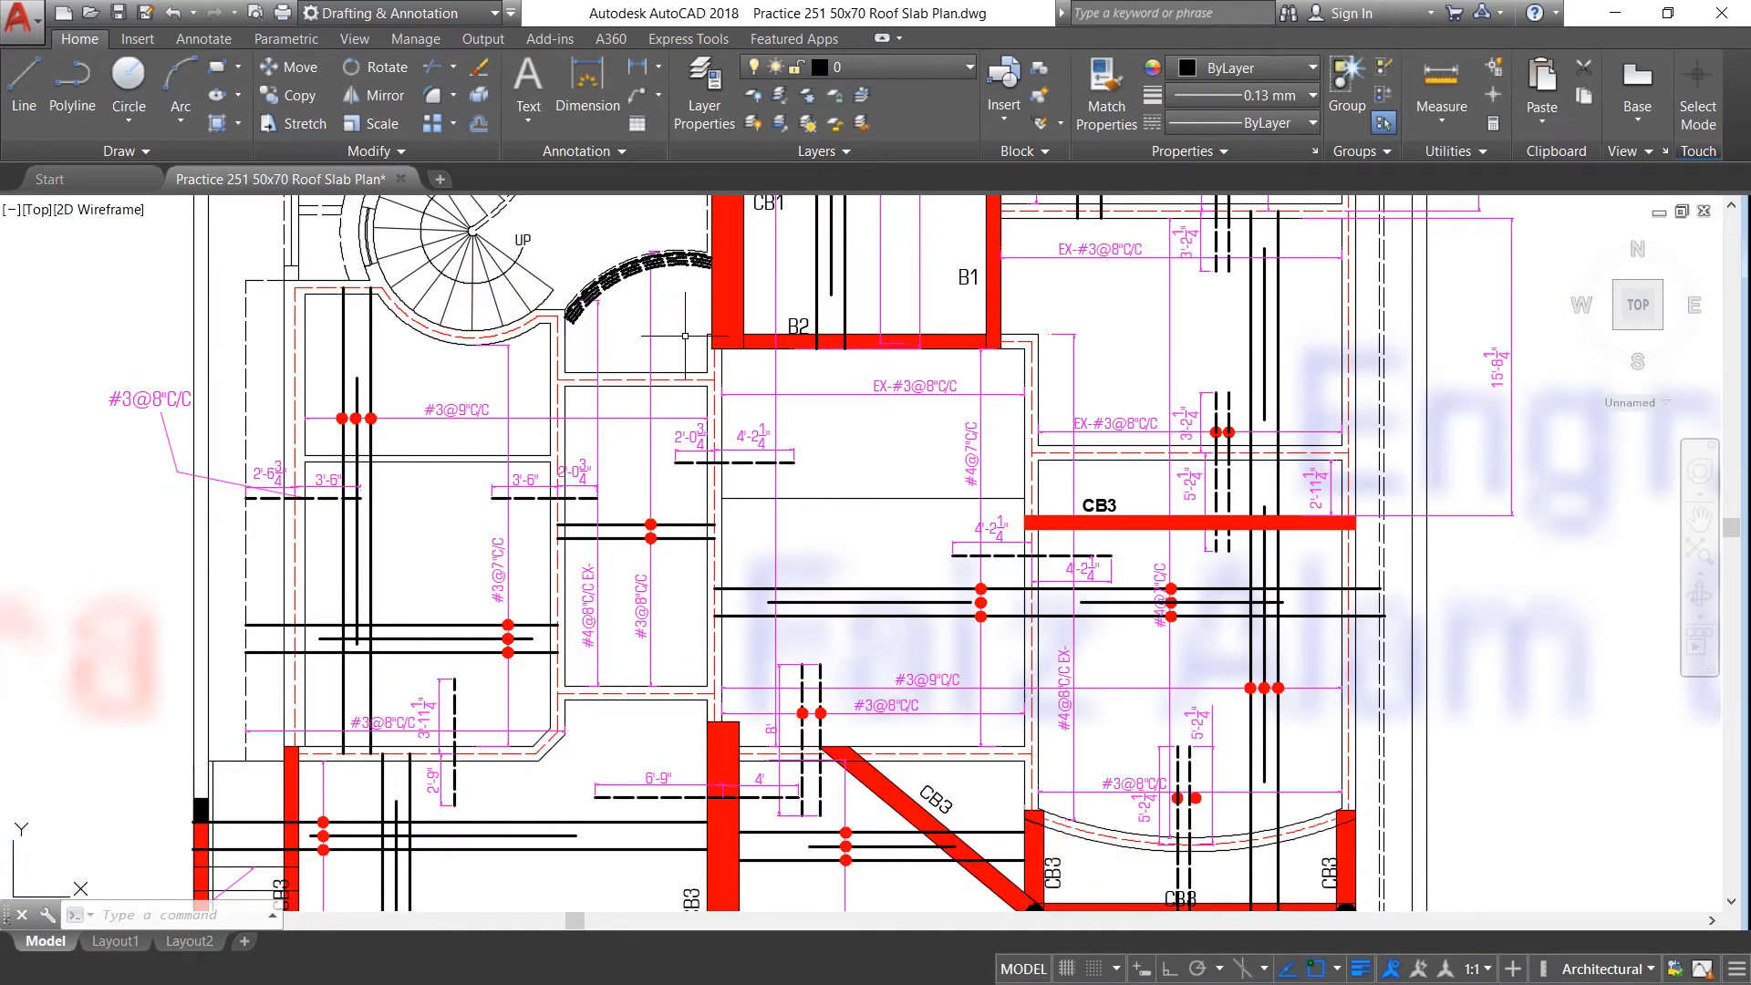
# Step: Examine the curved dashed bars beside the spiral stair and the CB1 and B2 beams where they meet
pyautogui.scroll(-5, 743, 406)
pyautogui.scroll(5, 747, 331)
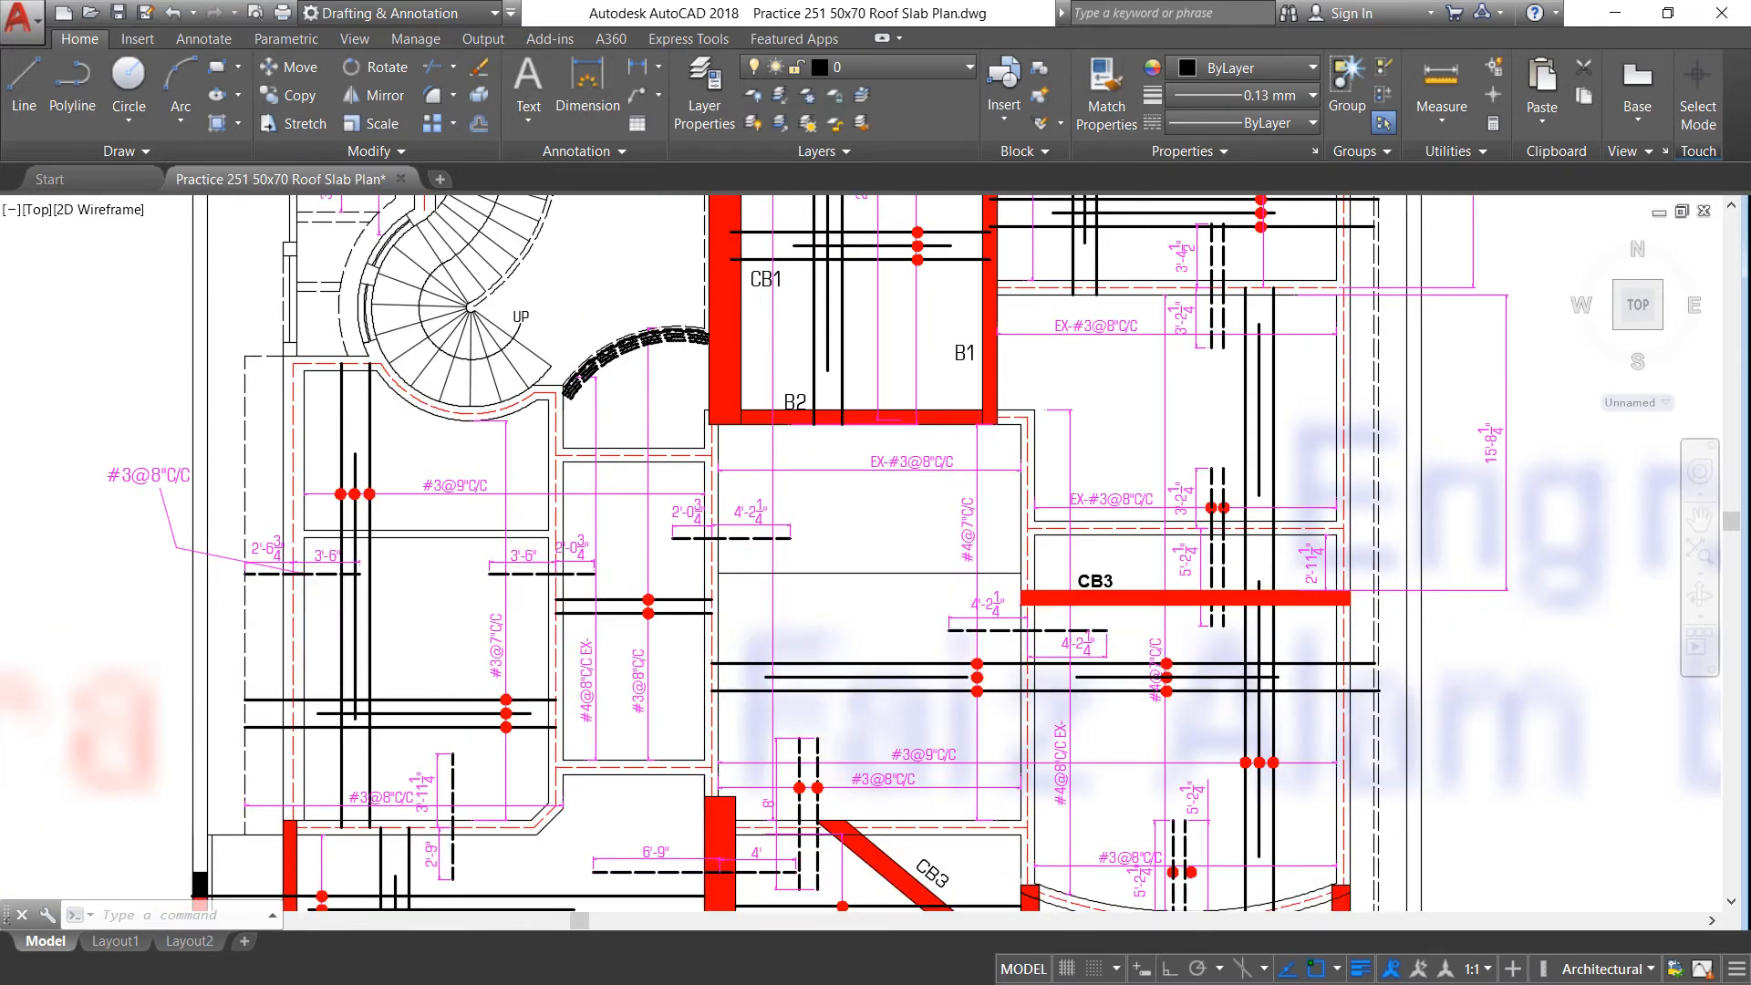
pyautogui.scroll(2, 748, 331)
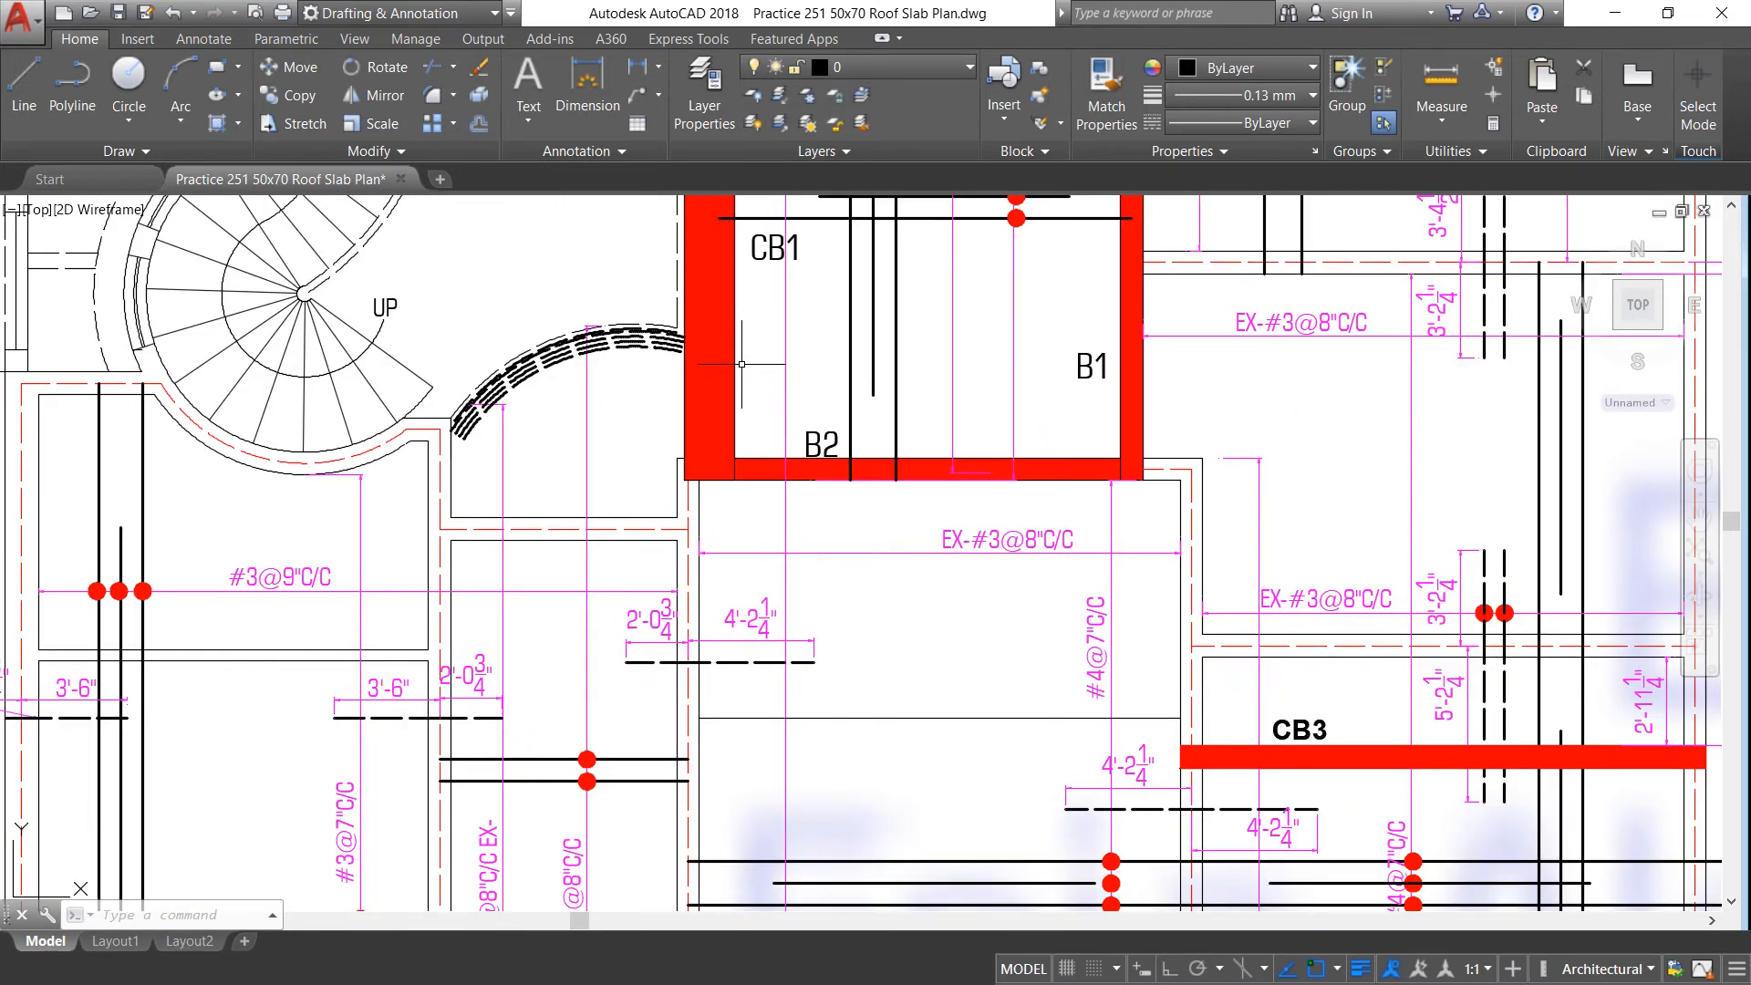
pyautogui.scroll(-5, 743, 432)
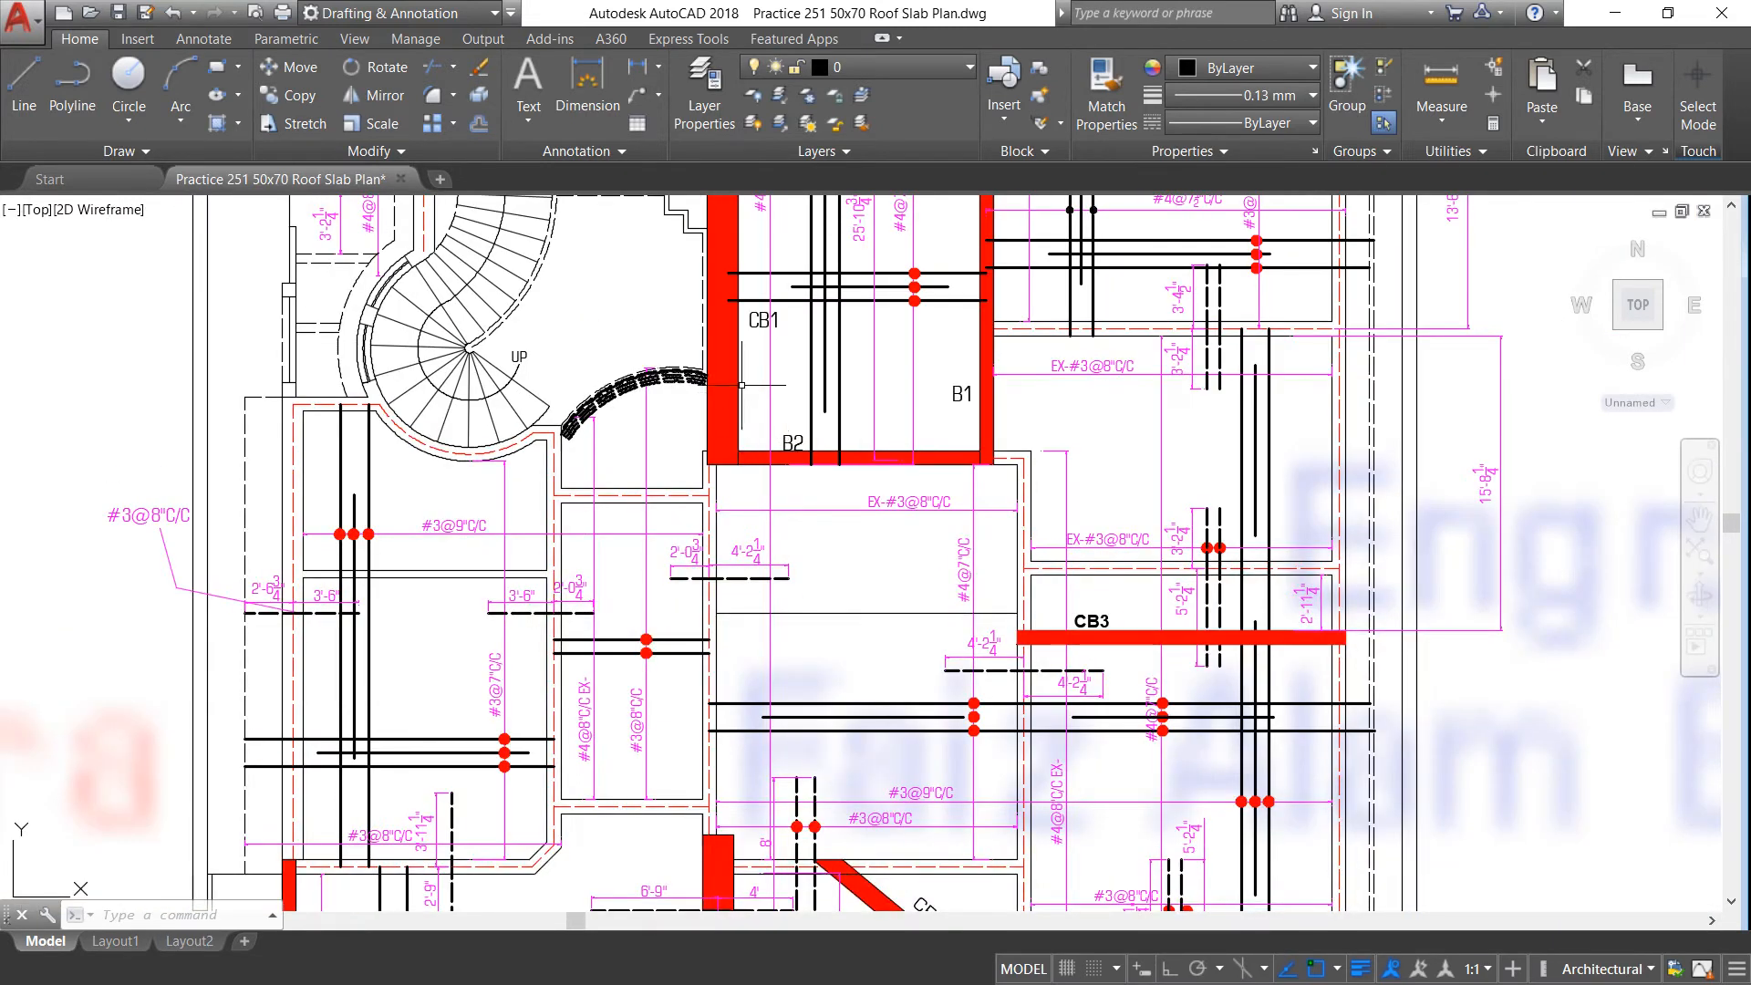
pyautogui.scroll(5, 742, 384)
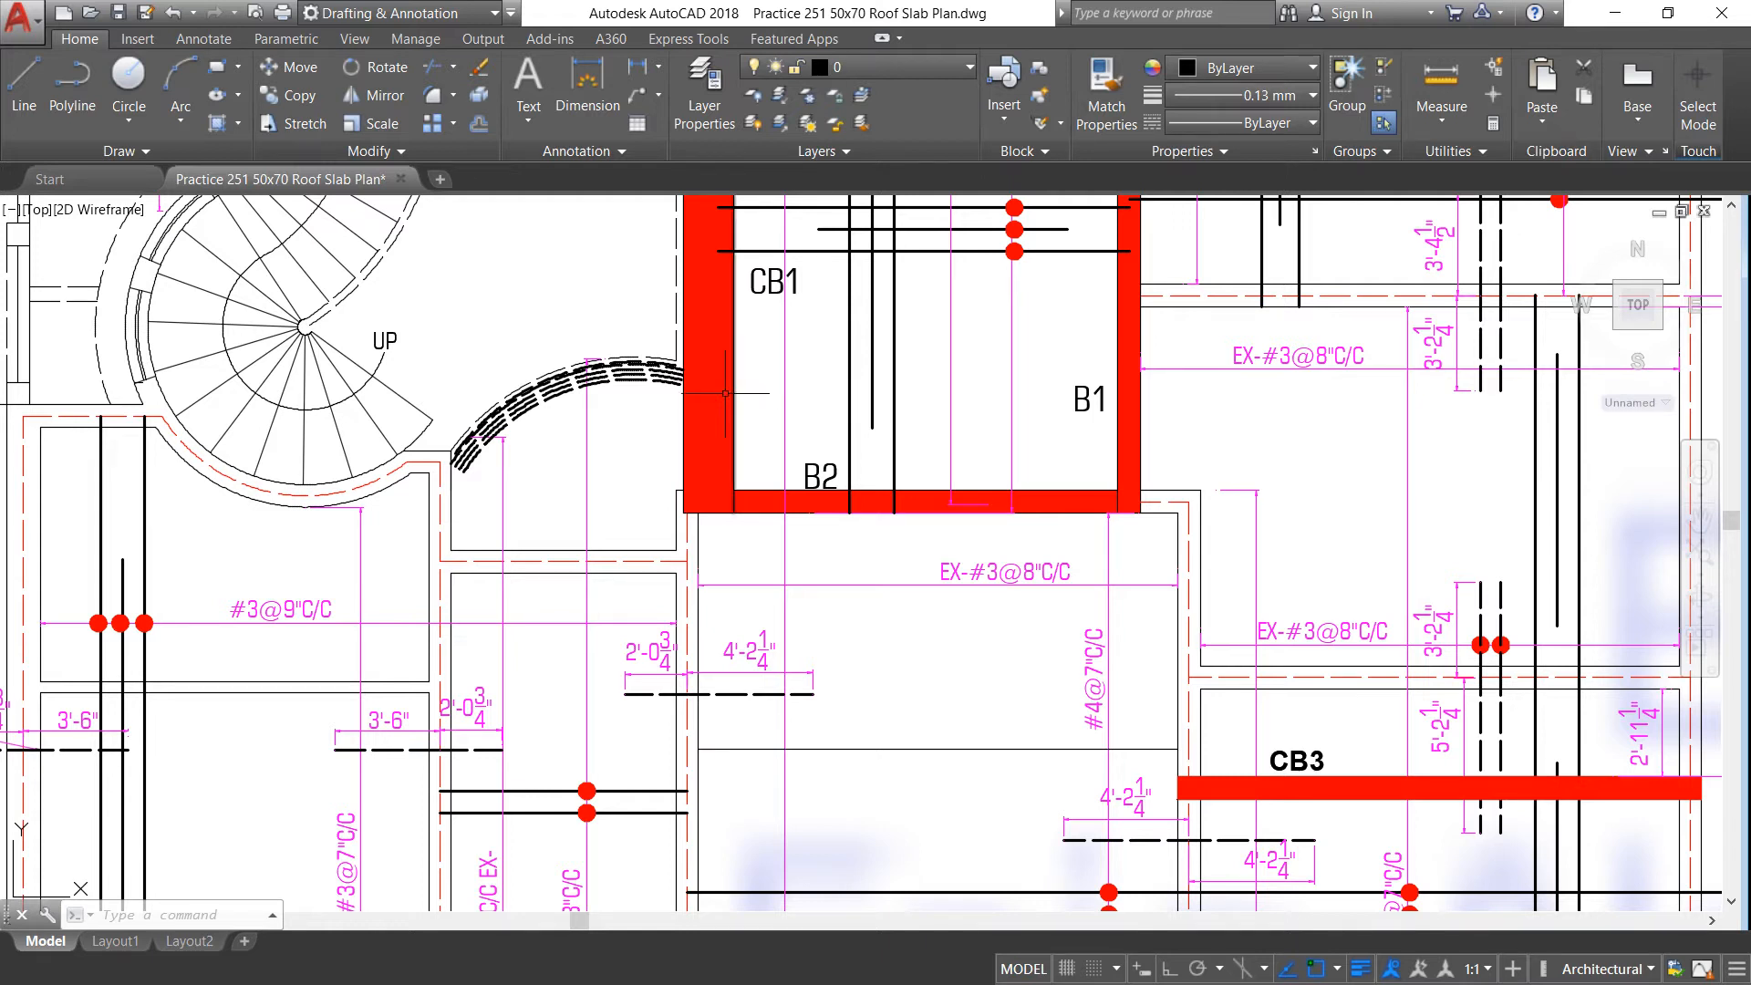
pyautogui.scroll(-4, 742, 435)
pyautogui.scroll(4, 741, 436)
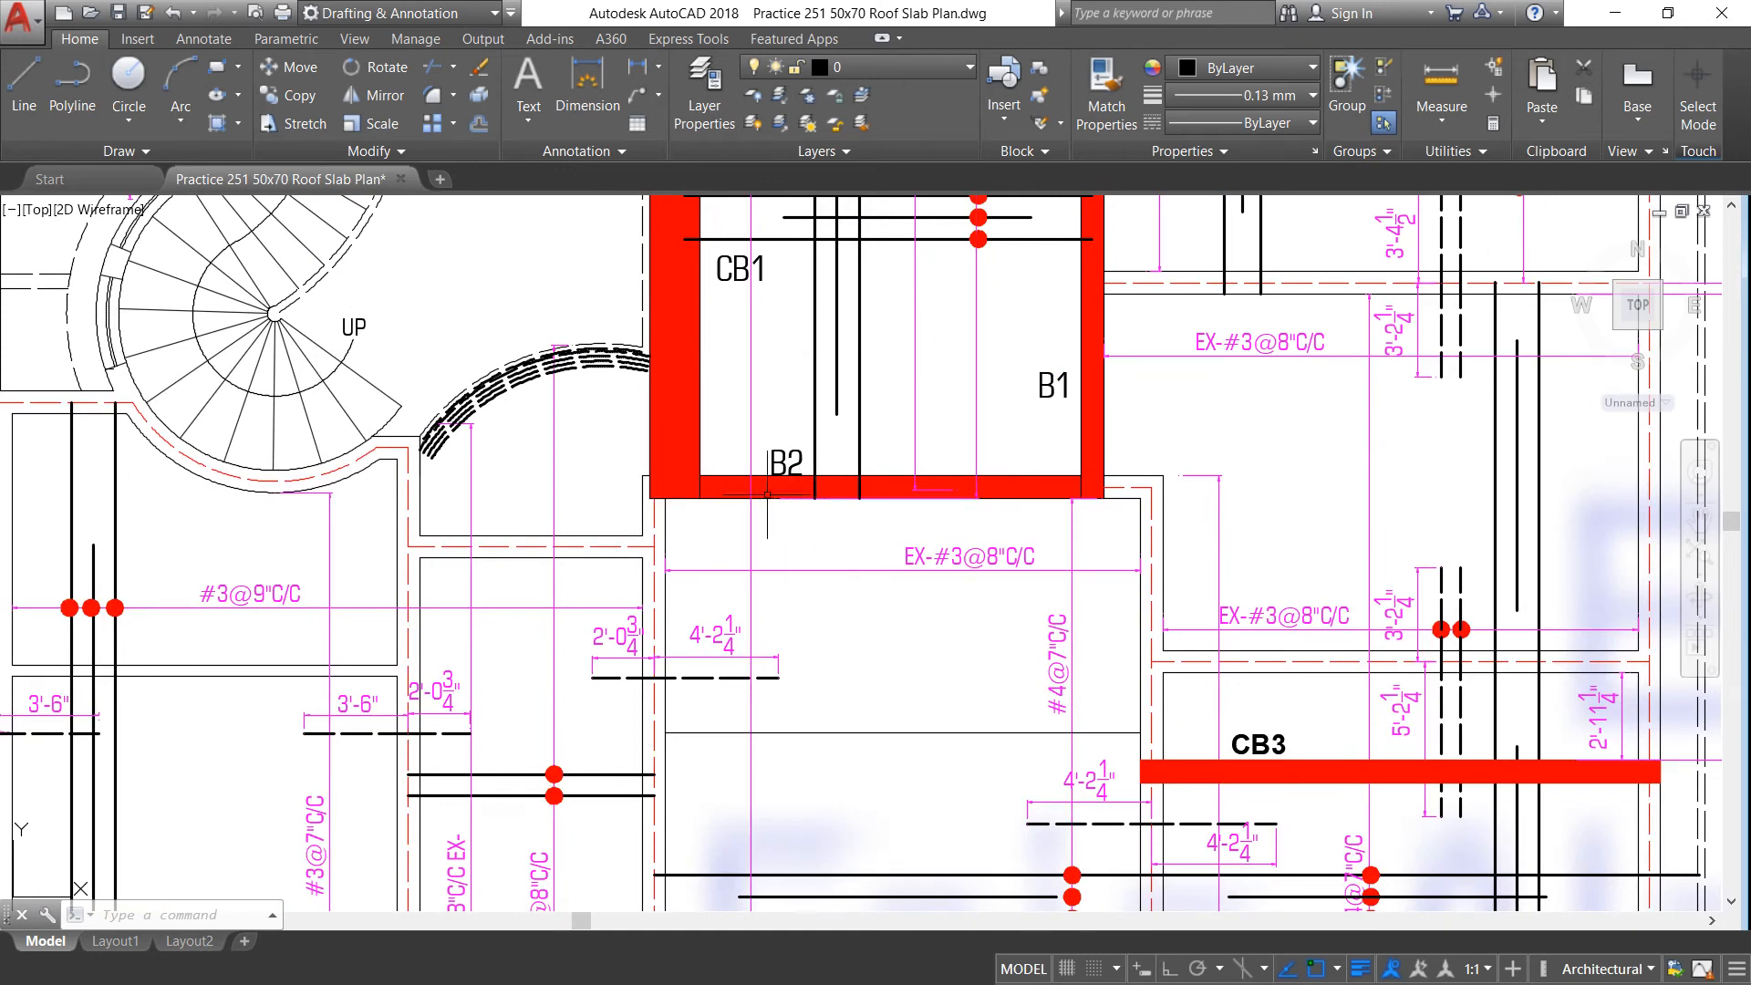
pyautogui.scroll(-3, 782, 475)
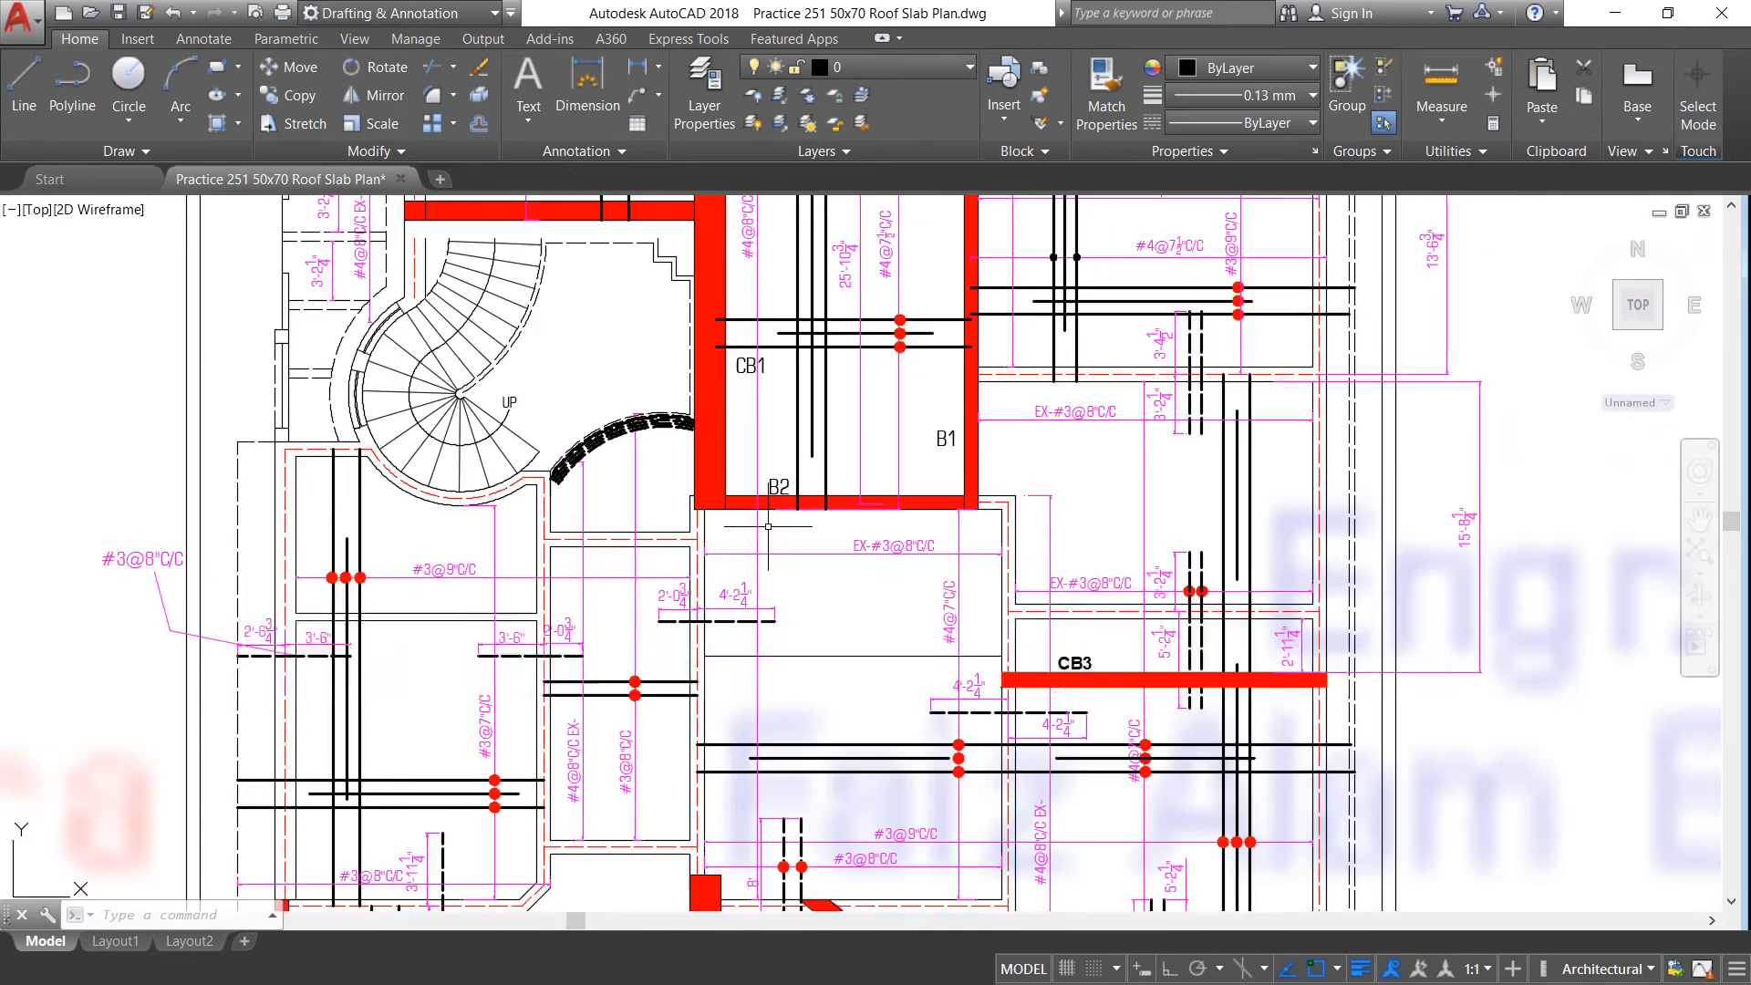
pyautogui.scroll(3, 787, 479)
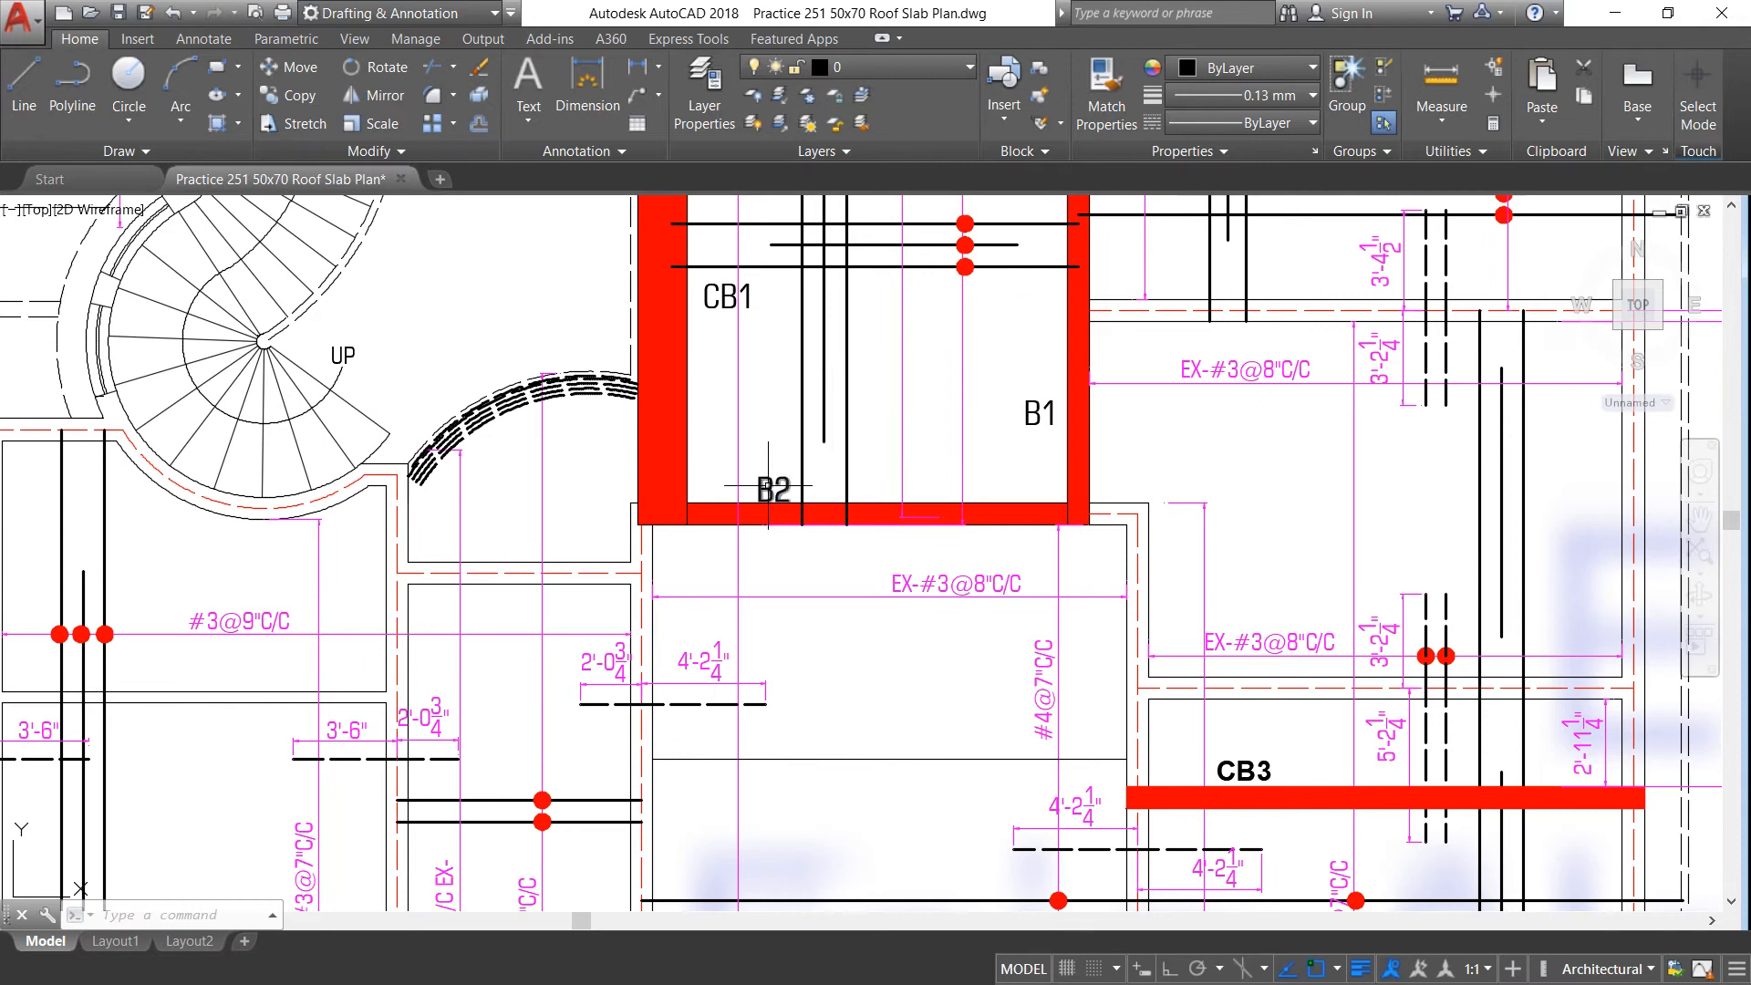
pyautogui.scroll(-2, 753, 493)
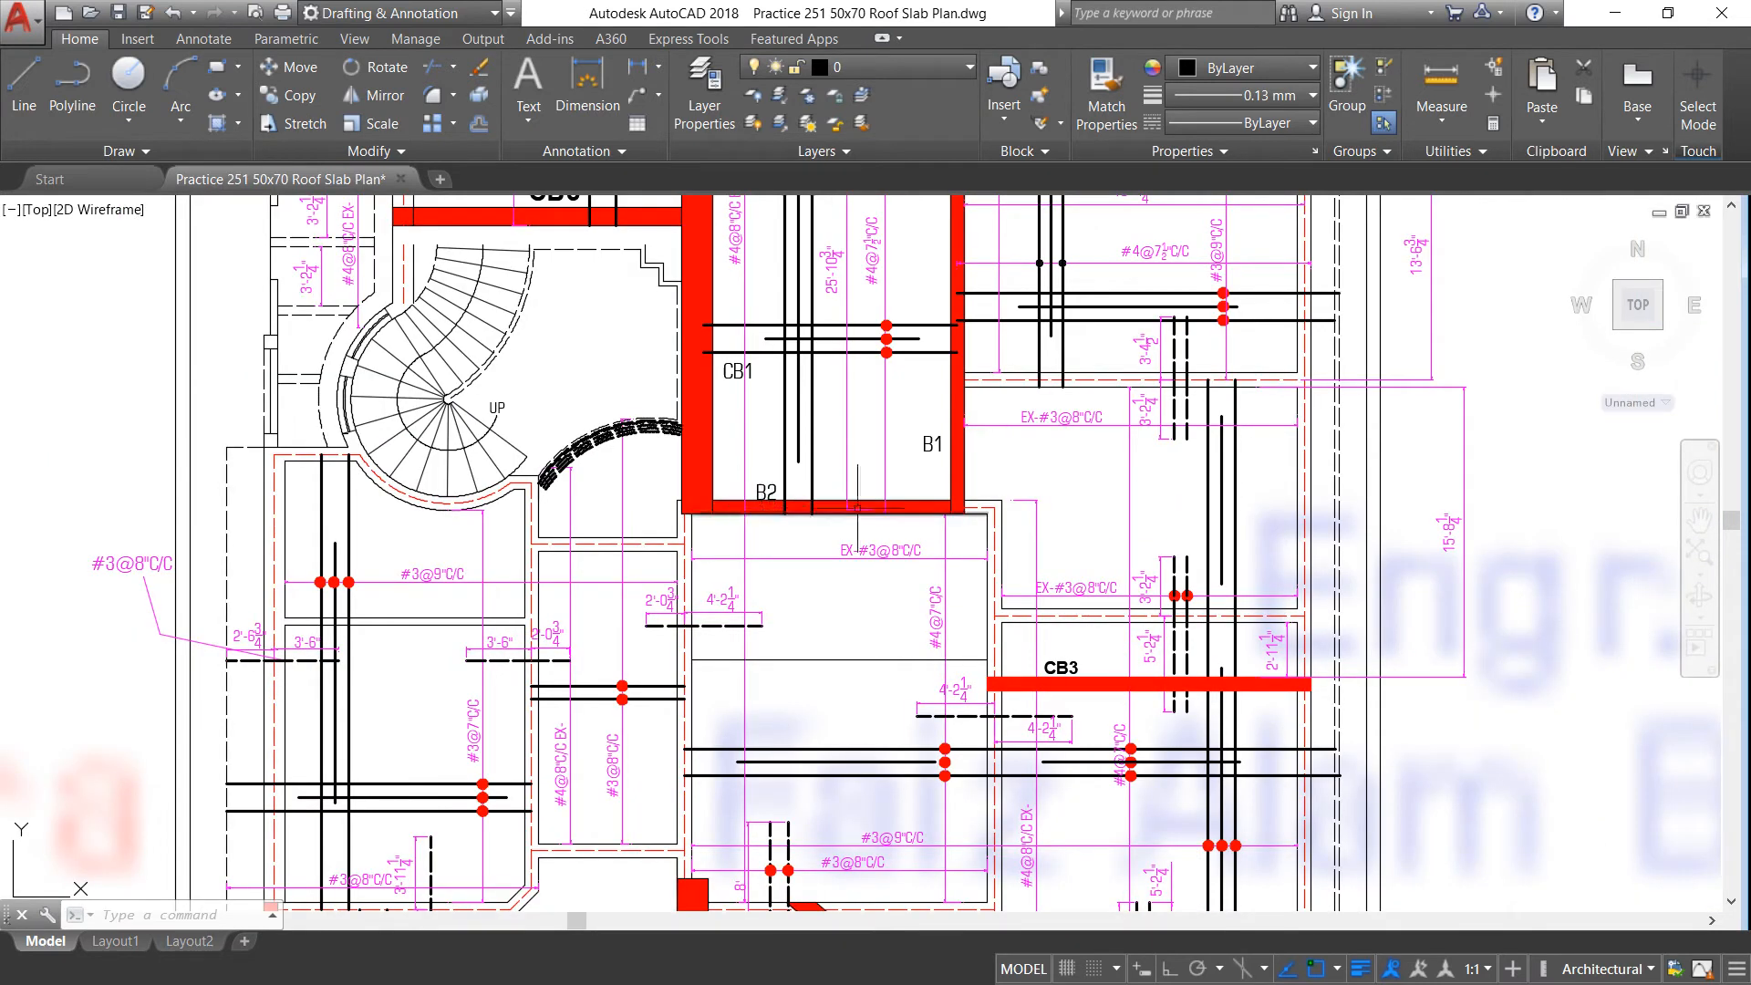
# Step: Review the B1, CB1 and CB3 beams around the stair and the central bay, including the bars that cross them
pyautogui.scroll(-2, 848, 504)
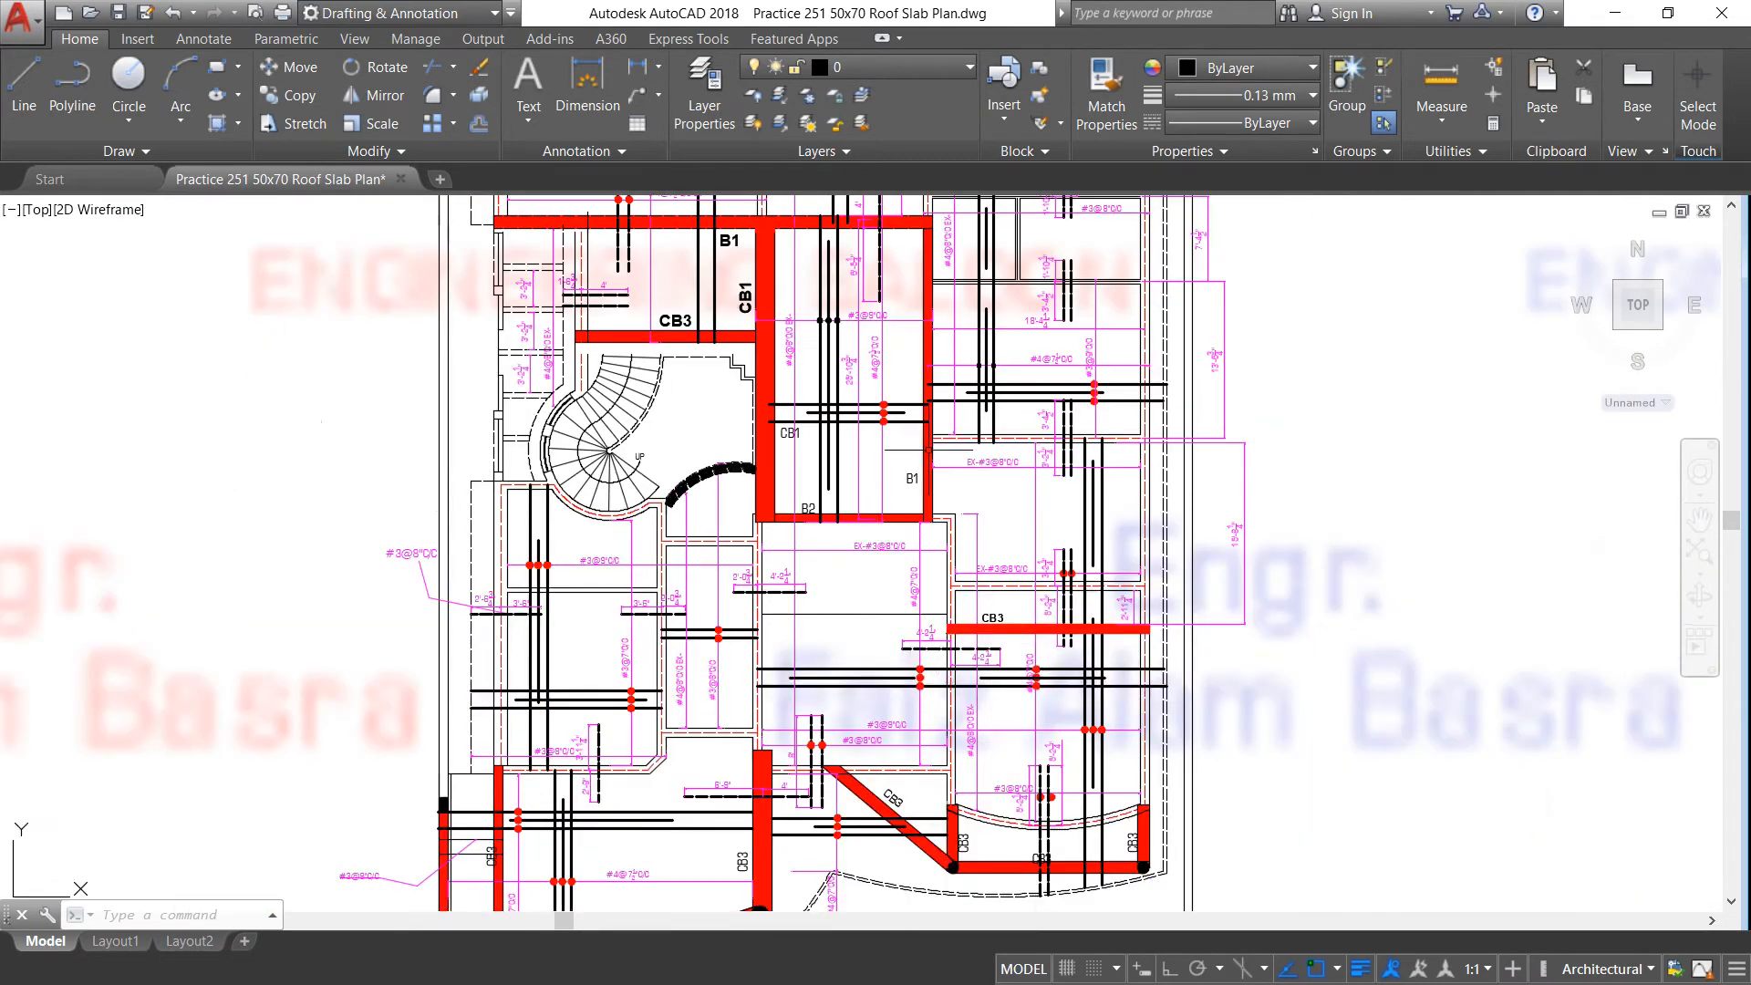
pyautogui.scroll(6, 711, 206)
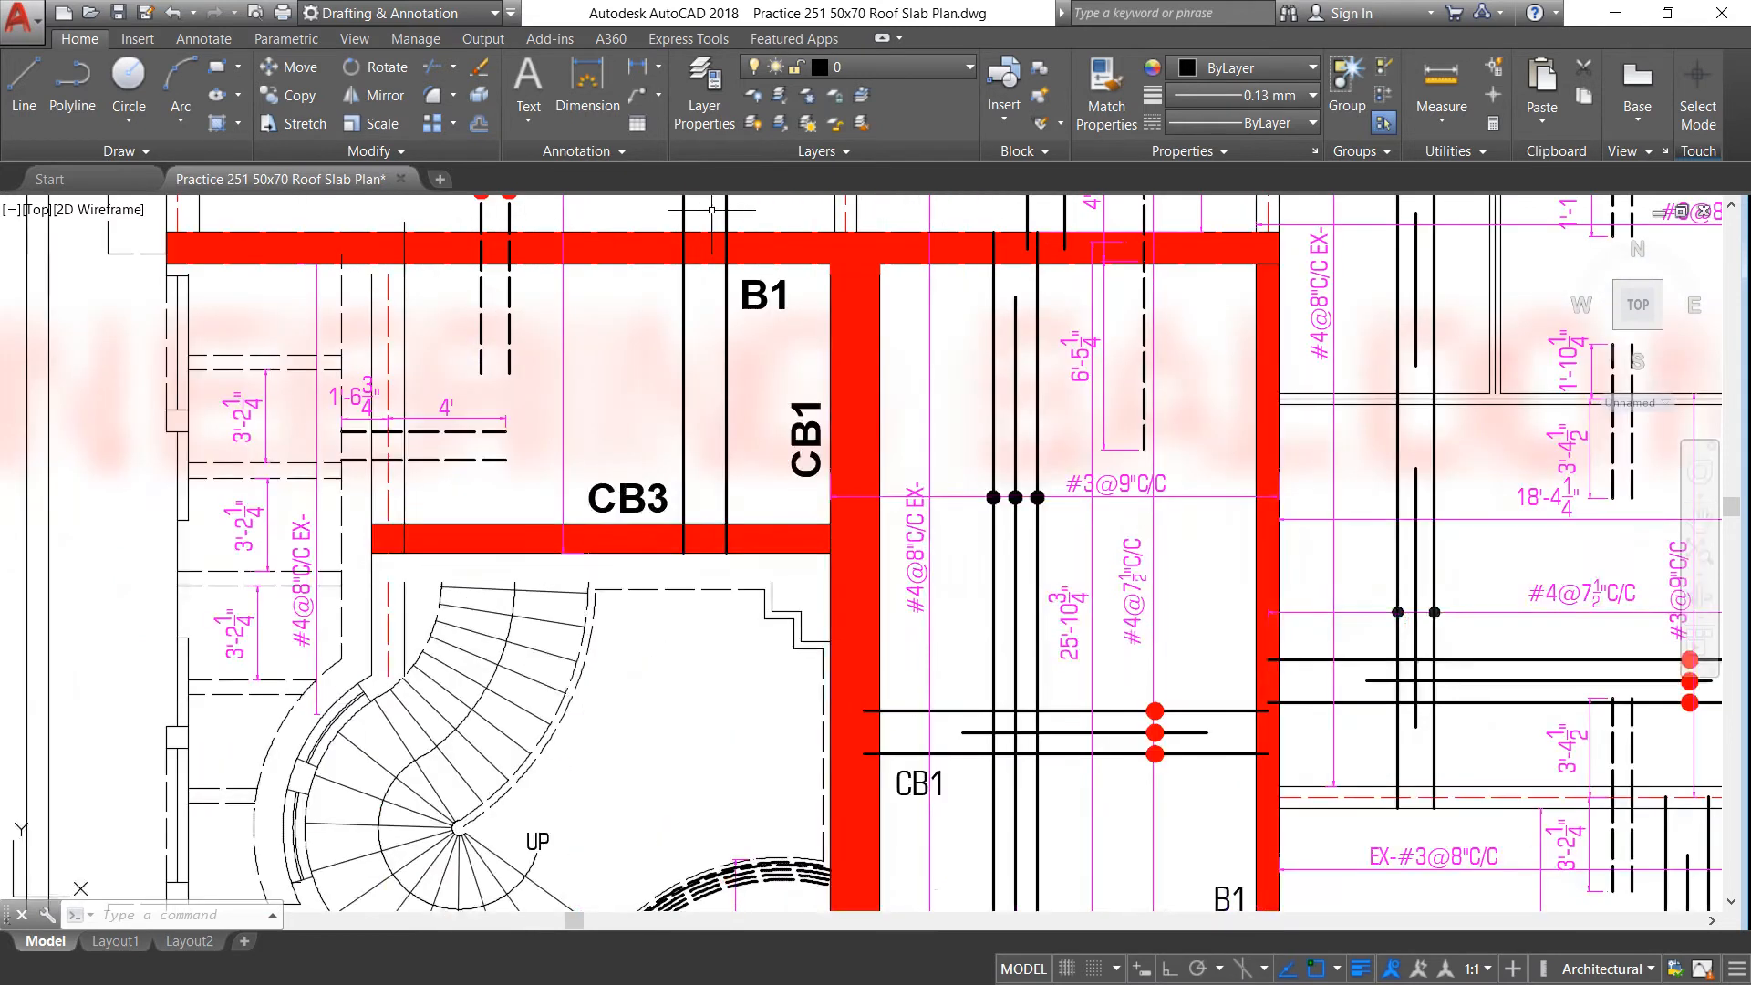
pyautogui.scroll(-4, 774, 271)
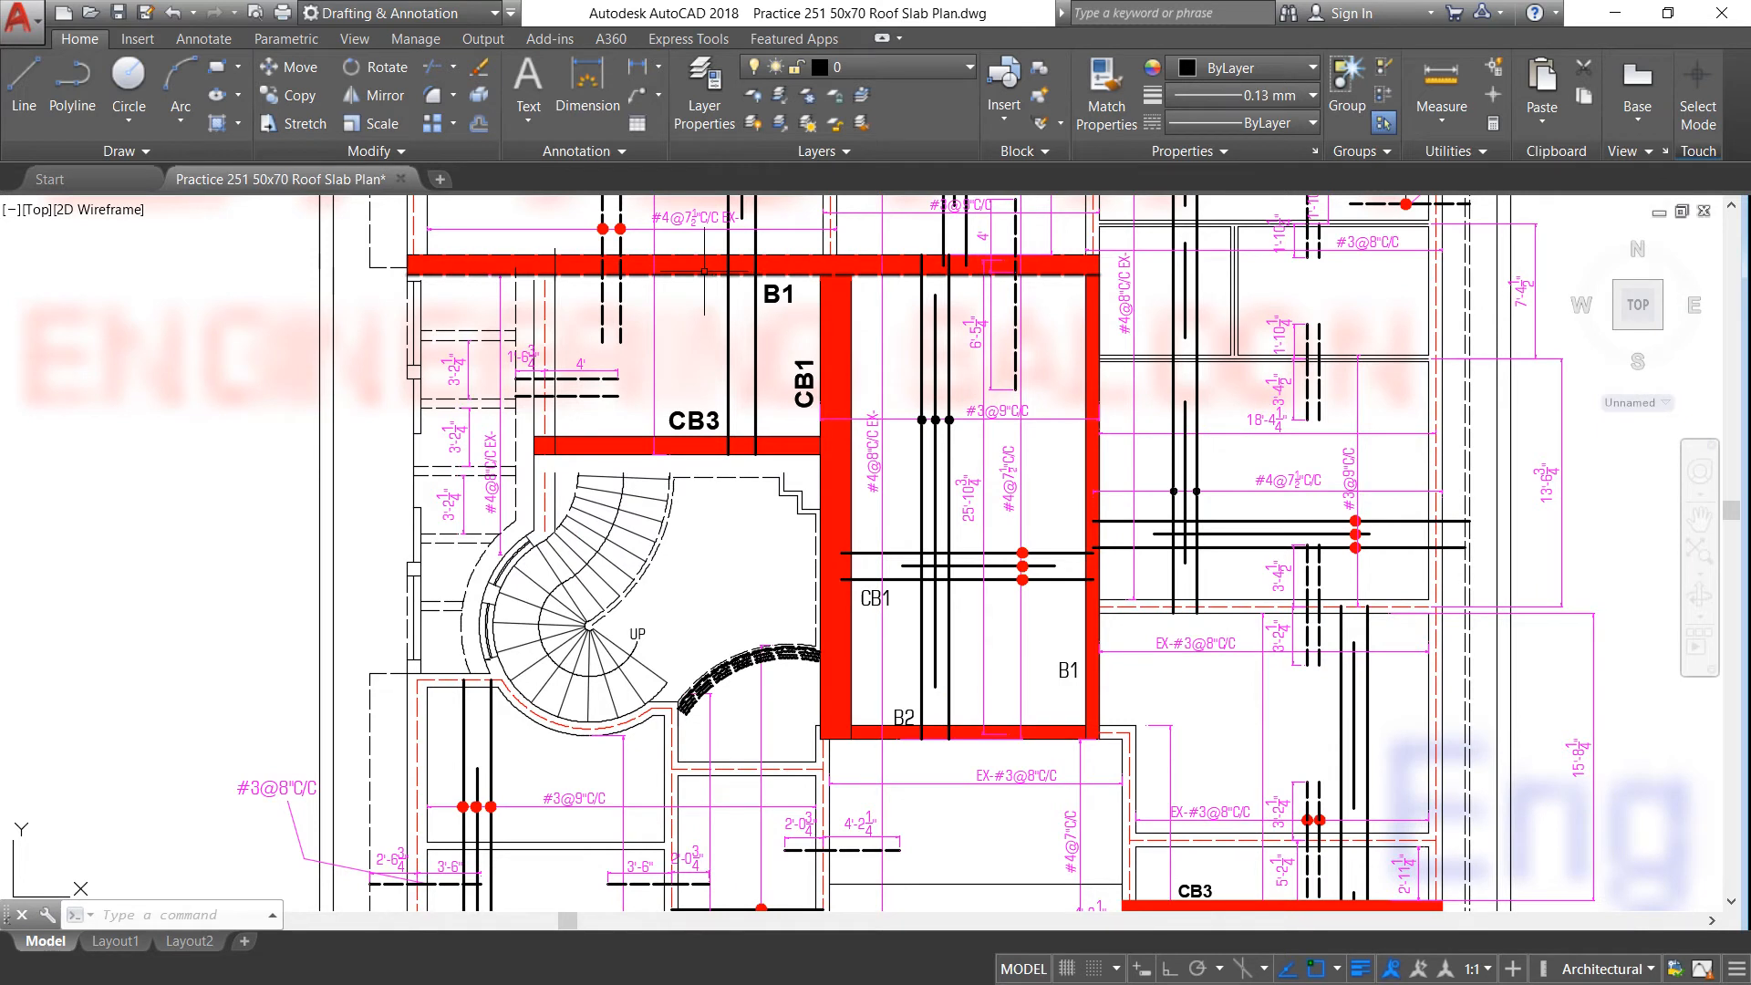
pyautogui.scroll(2, 756, 271)
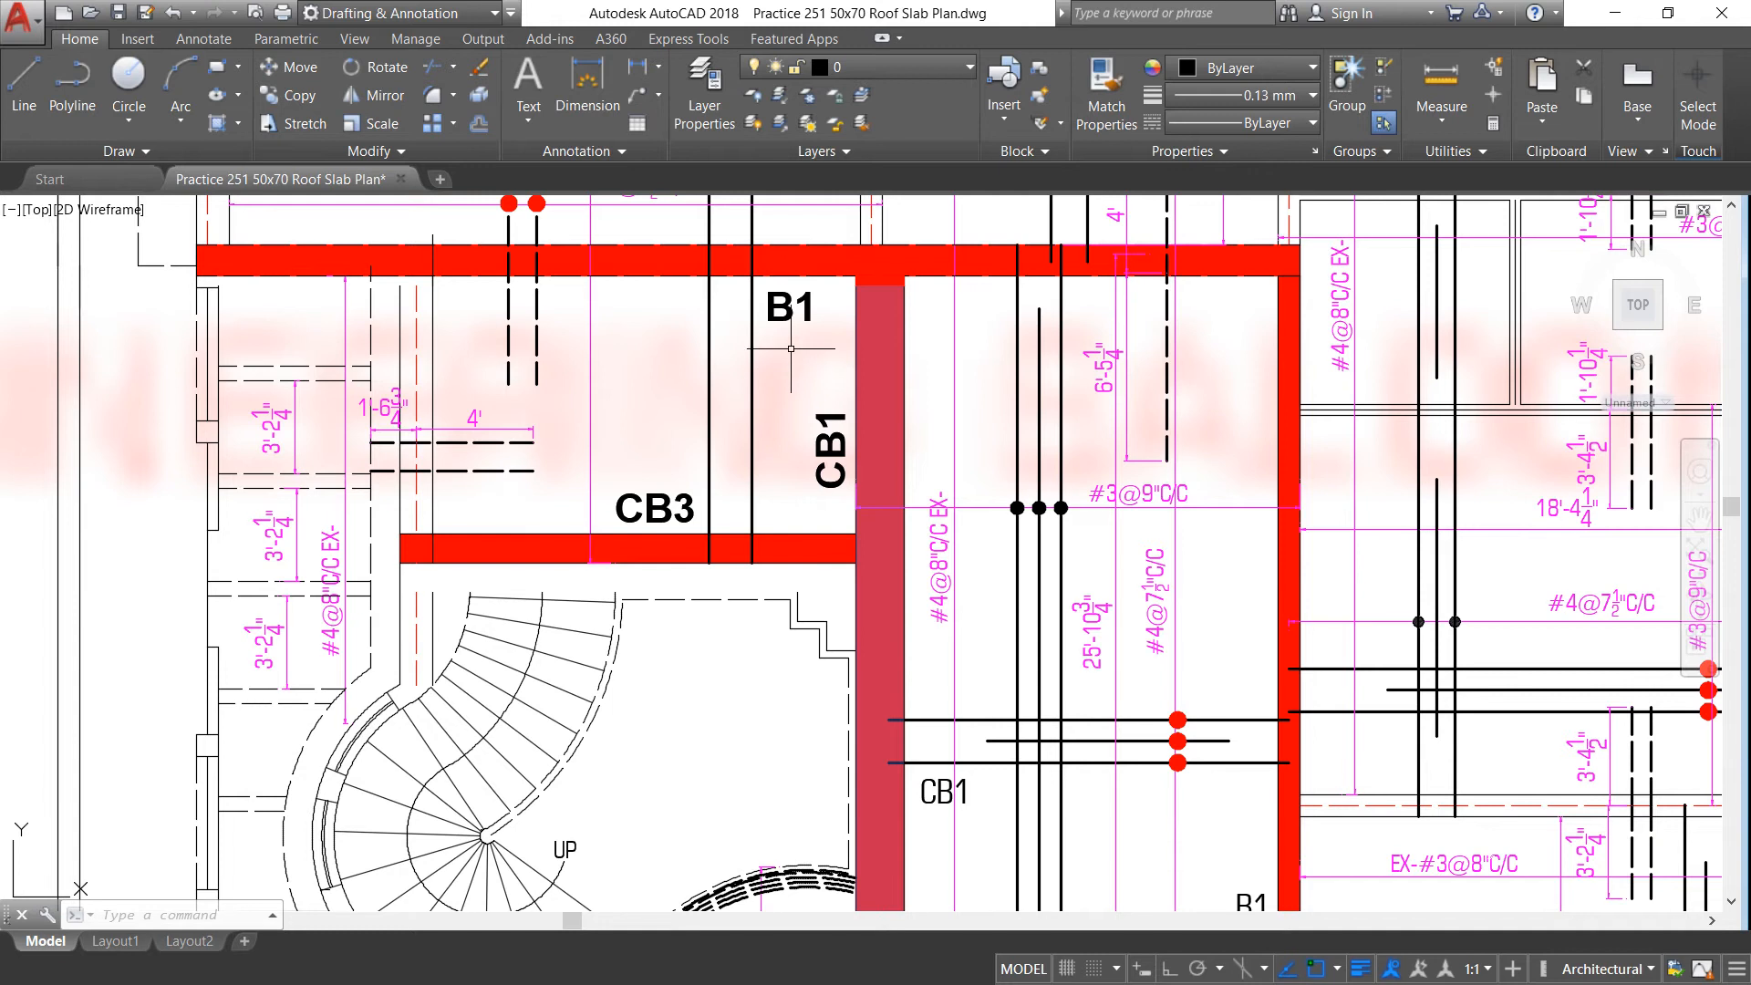
pyautogui.scroll(-7, 791, 348)
pyautogui.scroll(5, 809, 462)
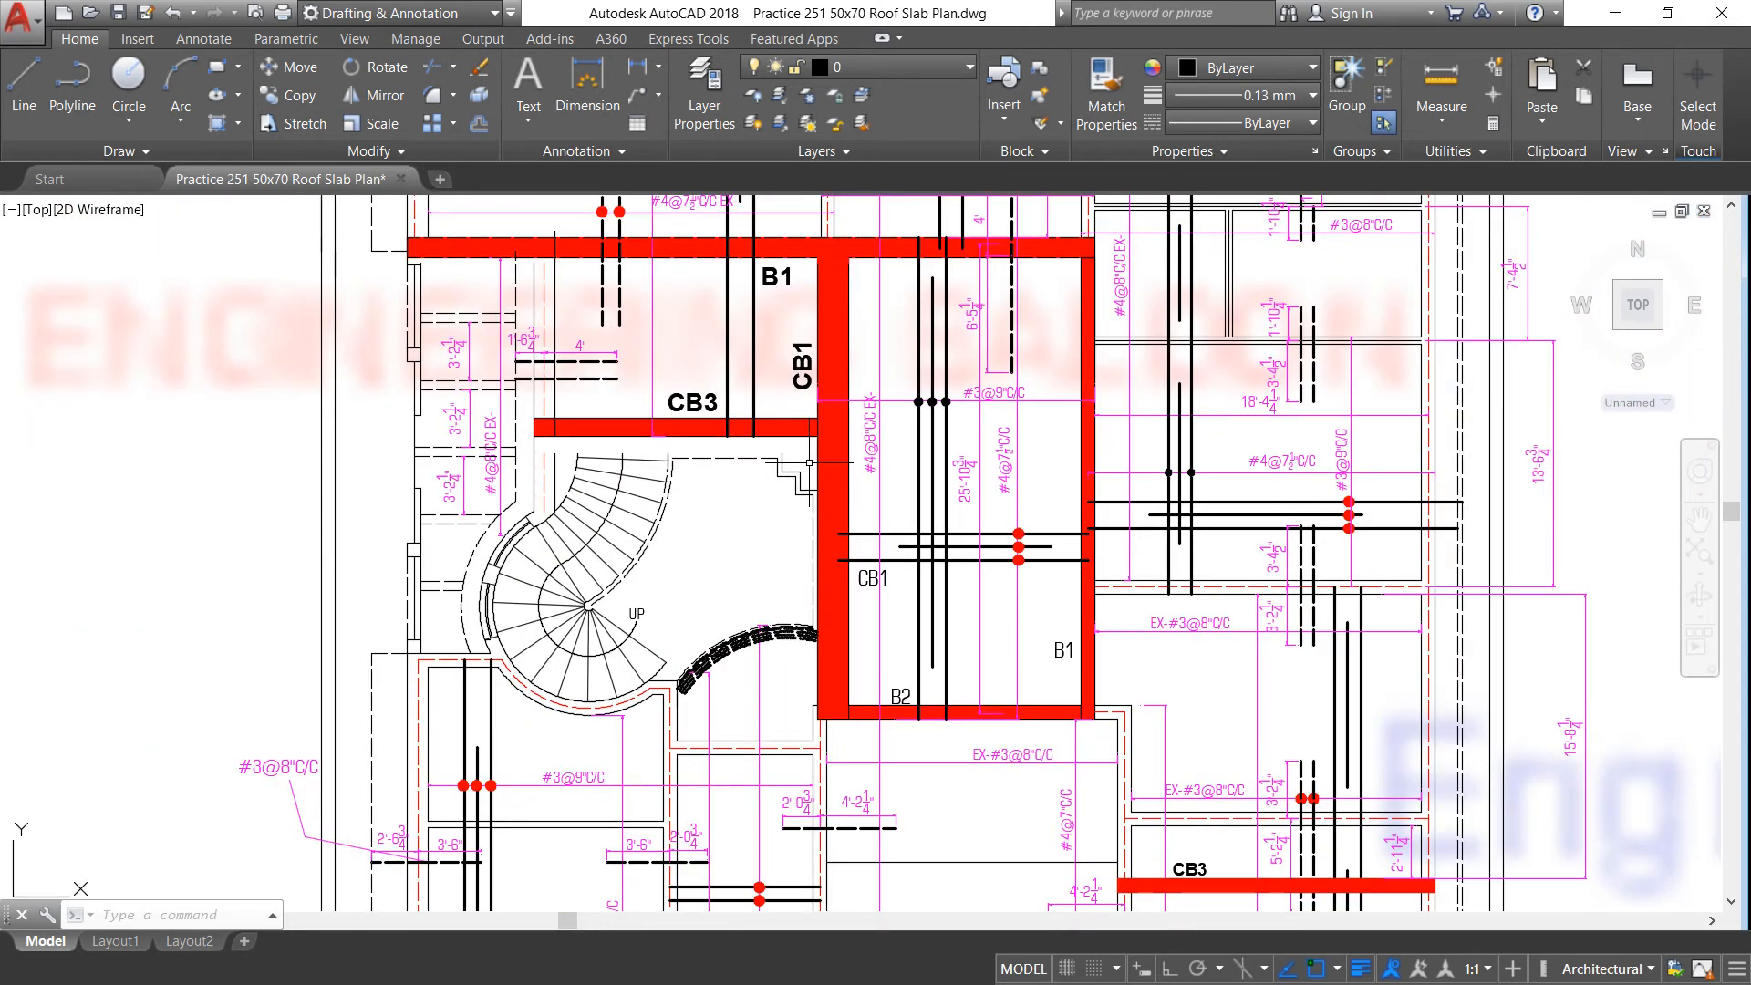
pyautogui.scroll(-5, 809, 462)
pyautogui.scroll(5, 778, 374)
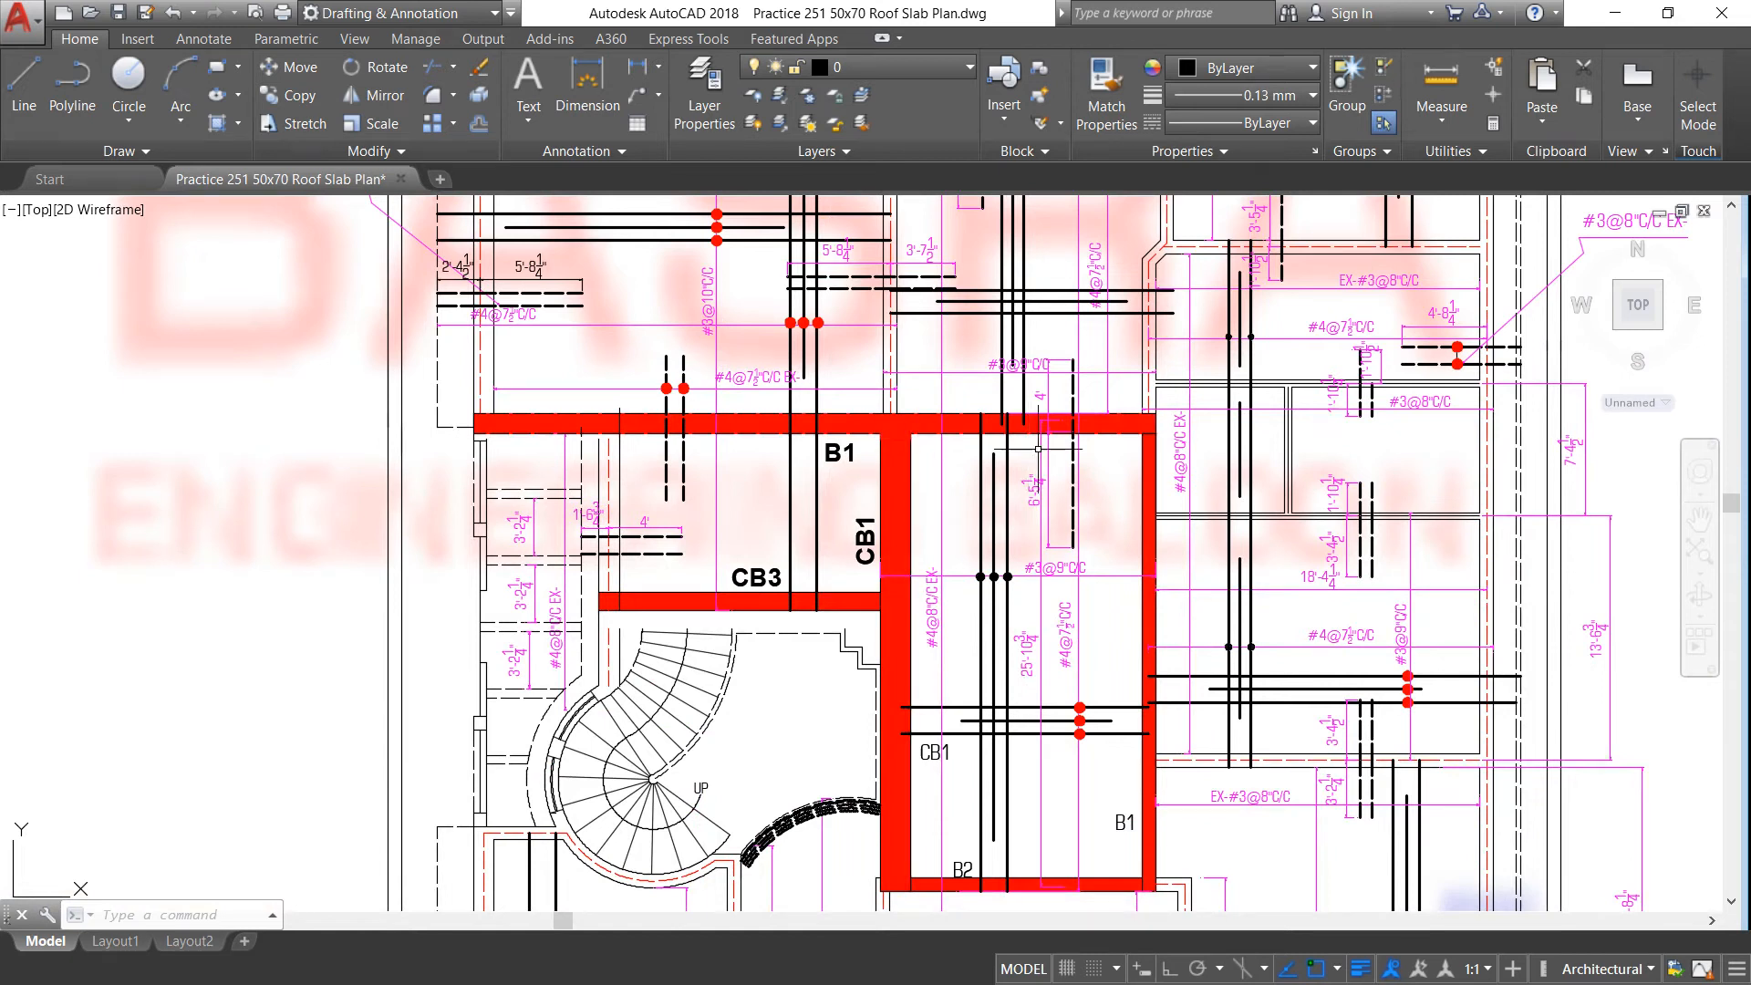
# Step: Examine the dashed extra bars crossing beam B1 and the walls around it, with their #4@7½"C/C EX- spacing label and length dimensions
pyautogui.scroll(2, 681, 434)
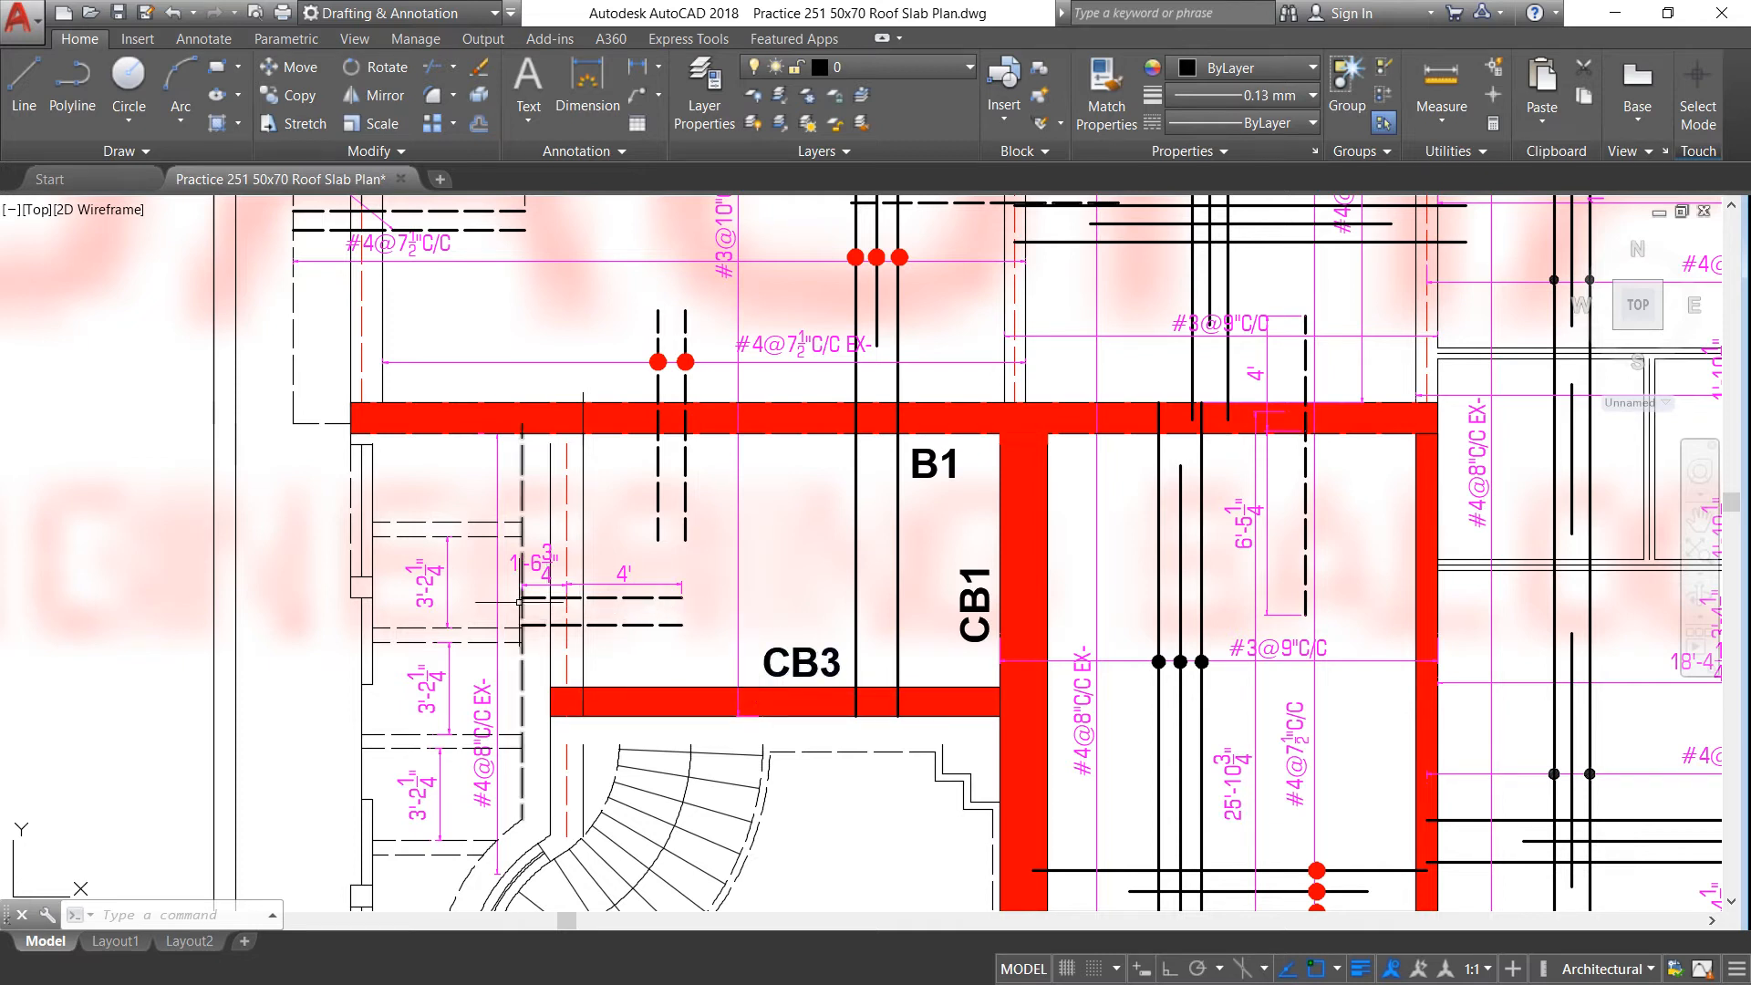
pyautogui.scroll(-2, 641, 599)
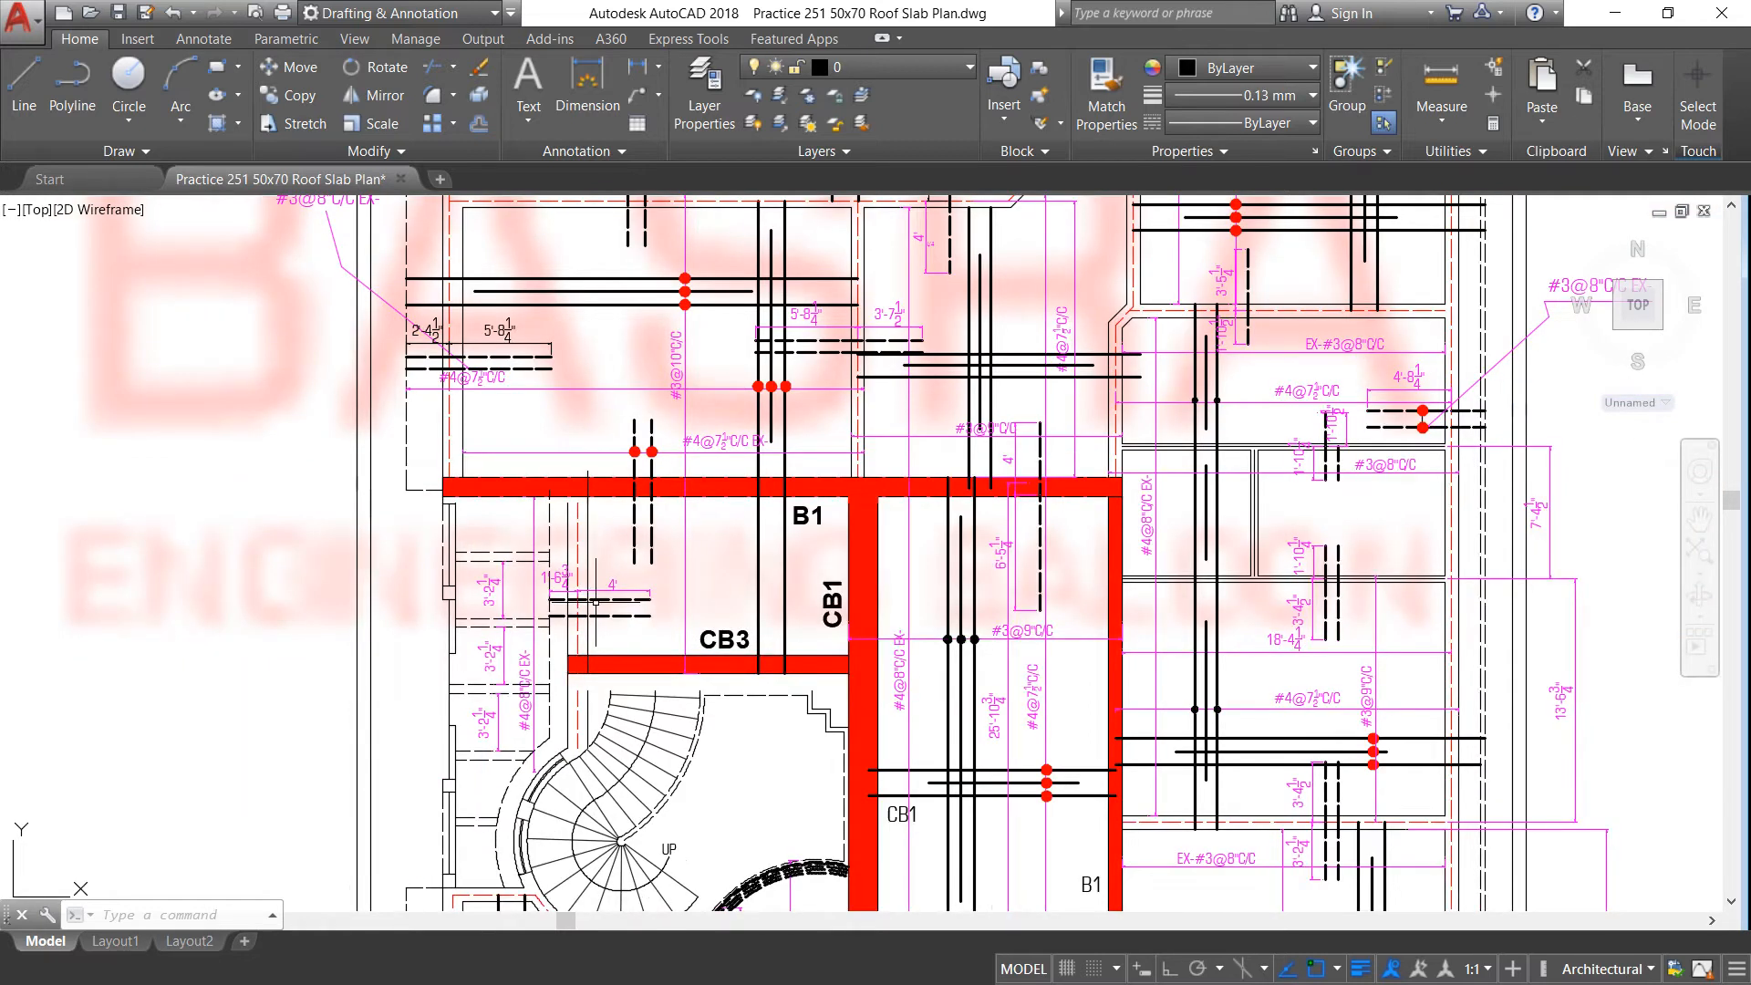
pyautogui.scroll(4, 484, 334)
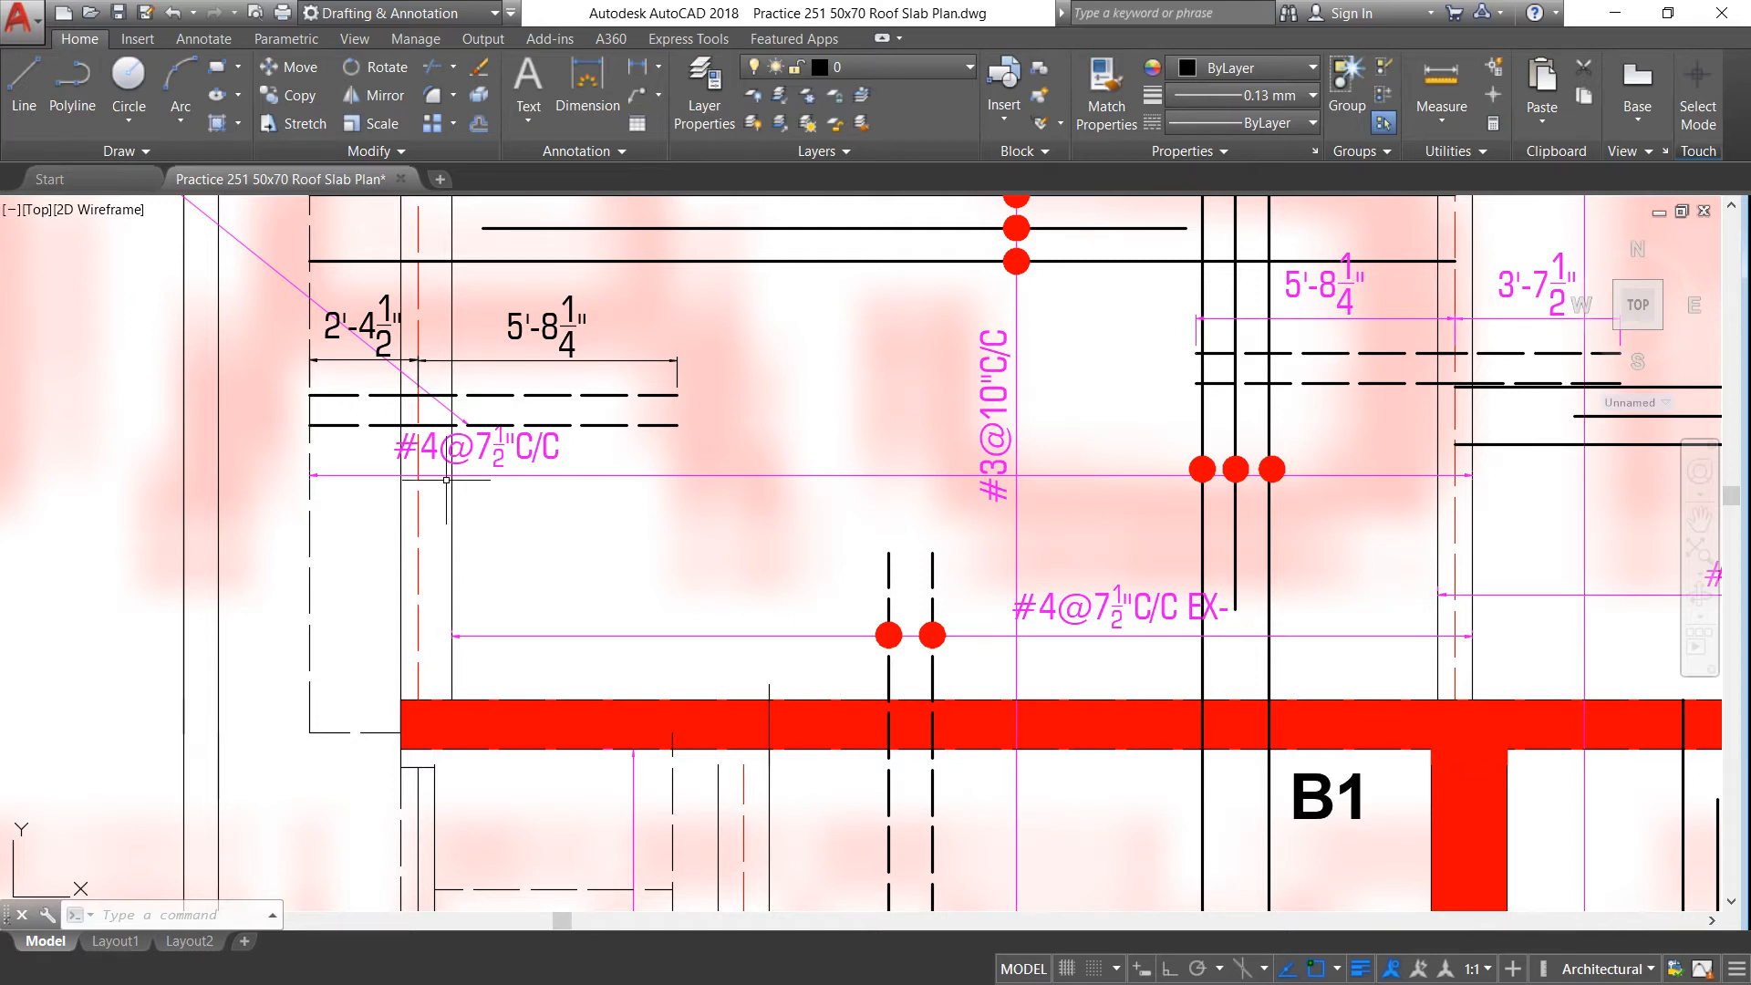
pyautogui.scroll(-2, 446, 479)
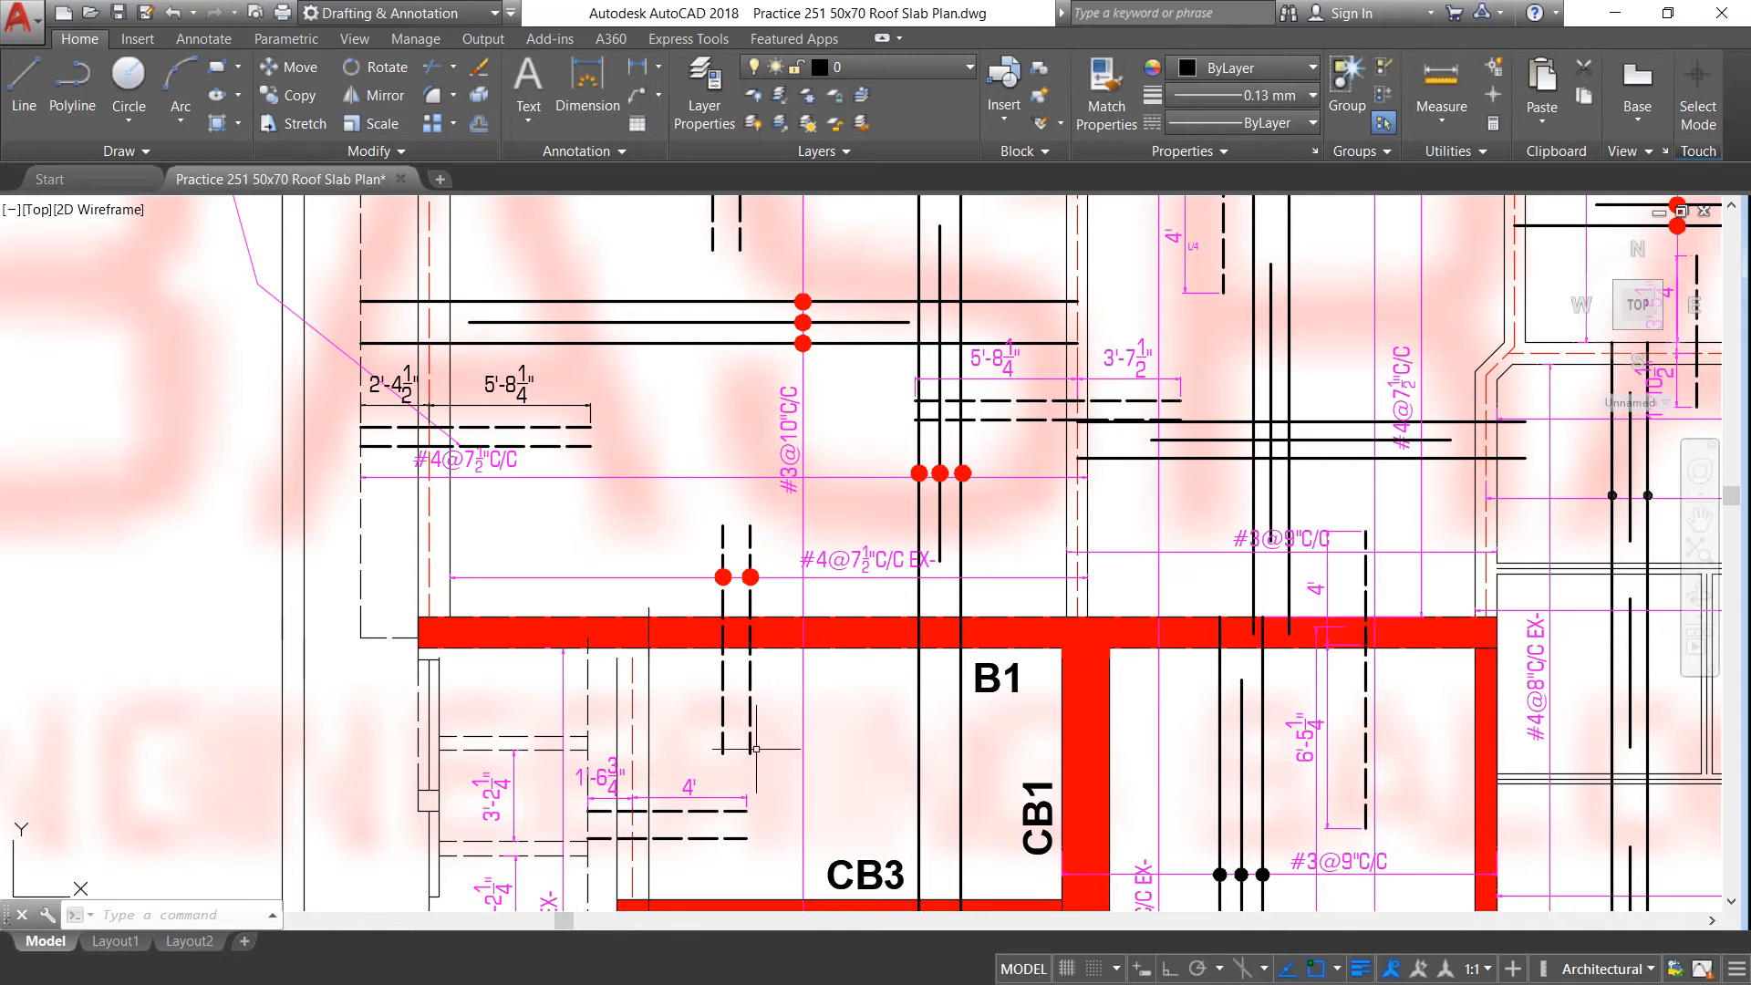
pyautogui.scroll(4, 556, 446)
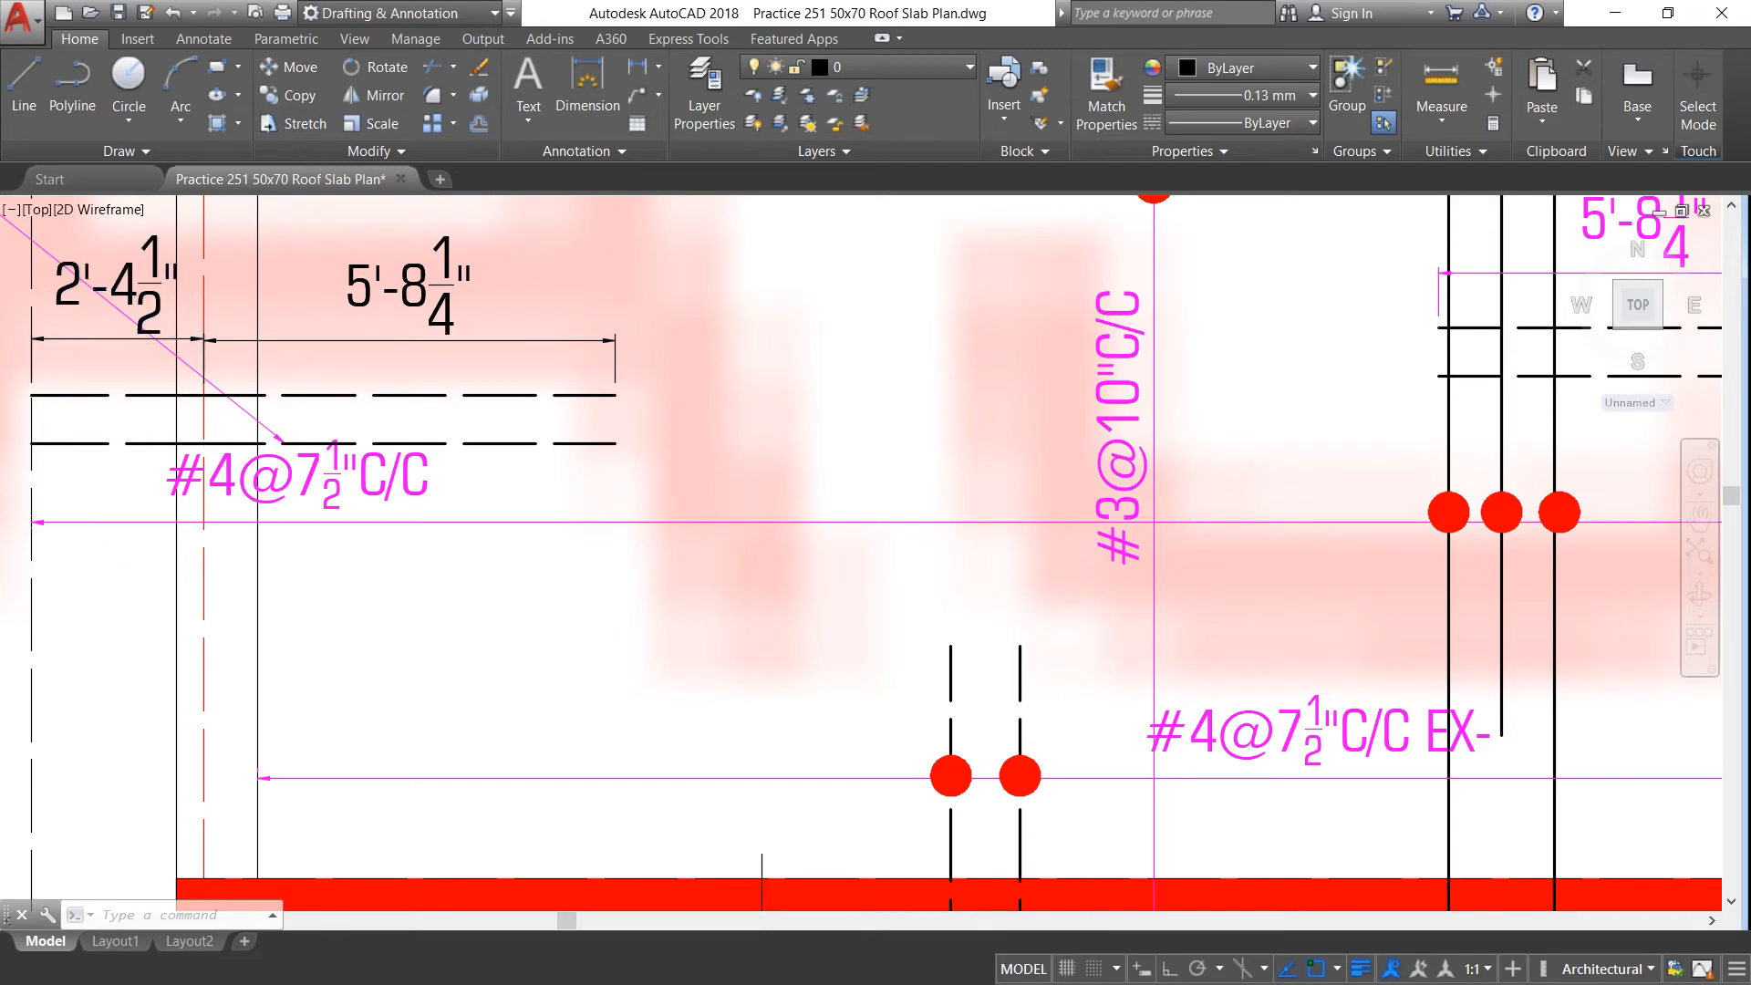
pyautogui.scroll(-2, 57, 293)
pyautogui.scroll(-2, 204, 430)
pyautogui.scroll(4, 693, 381)
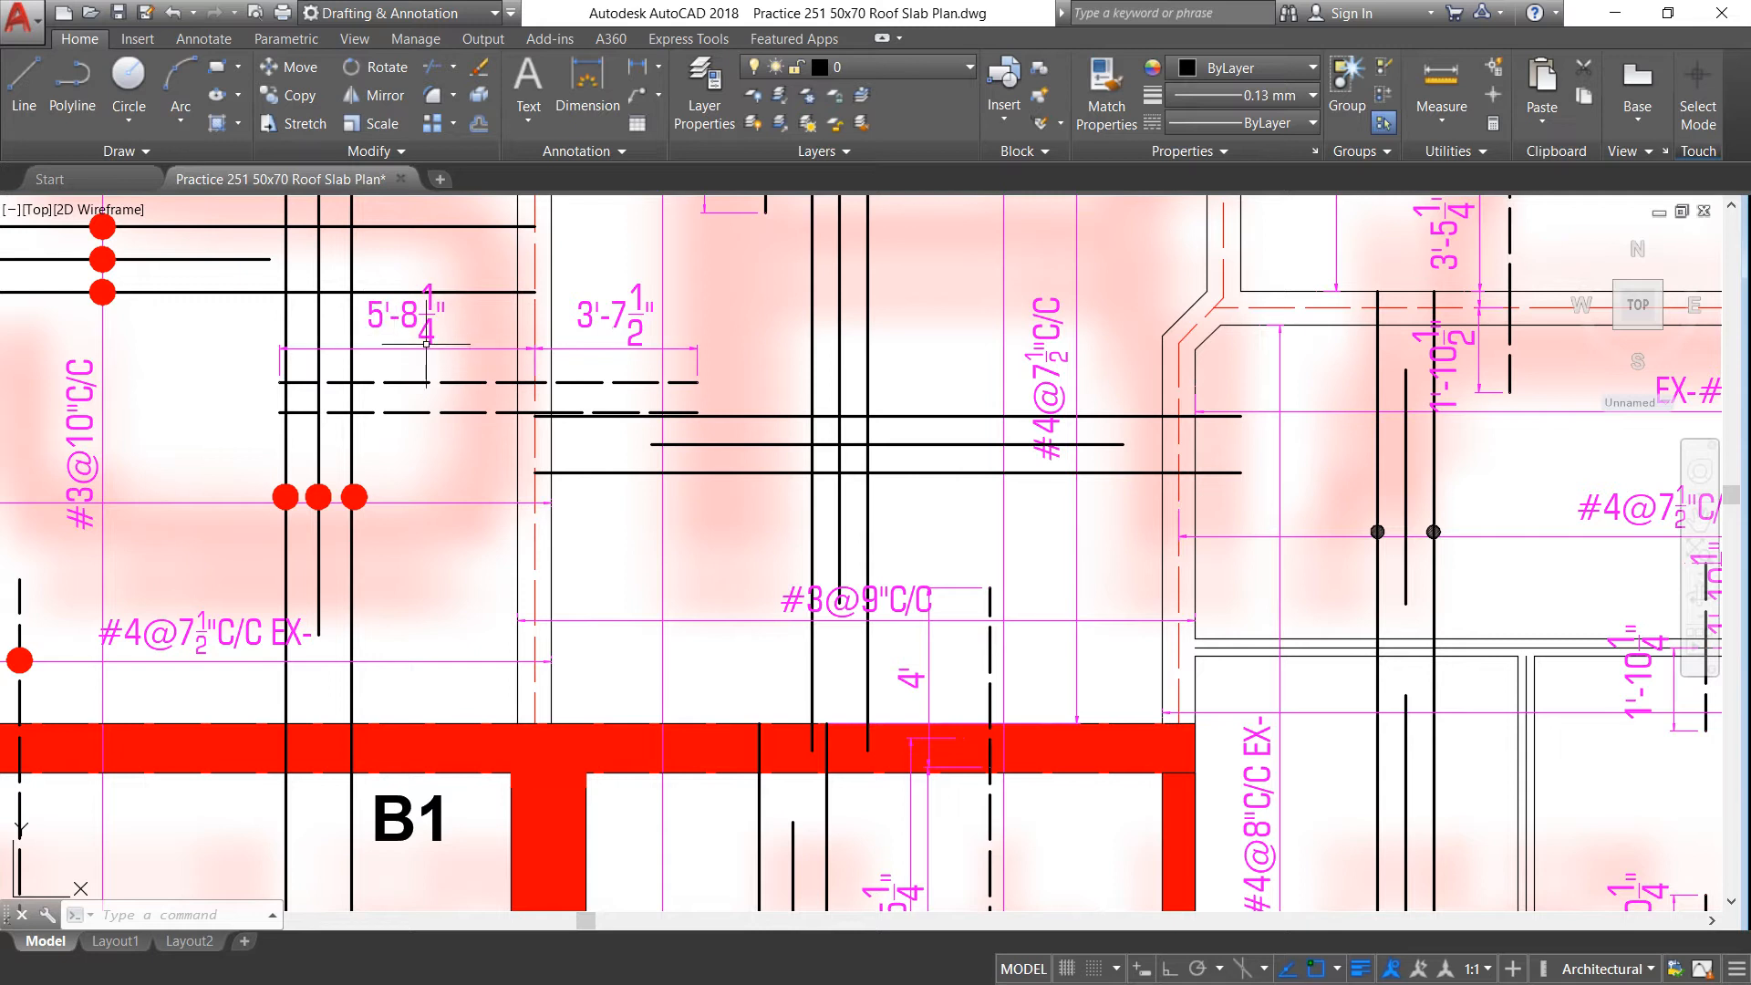
# Step: Inspect the extra bars marked by the #3@8"C/C EX- leader at the outer east wall and the short dashed bars crossing the nearby partition
pyautogui.scroll(-3, 426, 344)
pyautogui.scroll(3, 1039, 444)
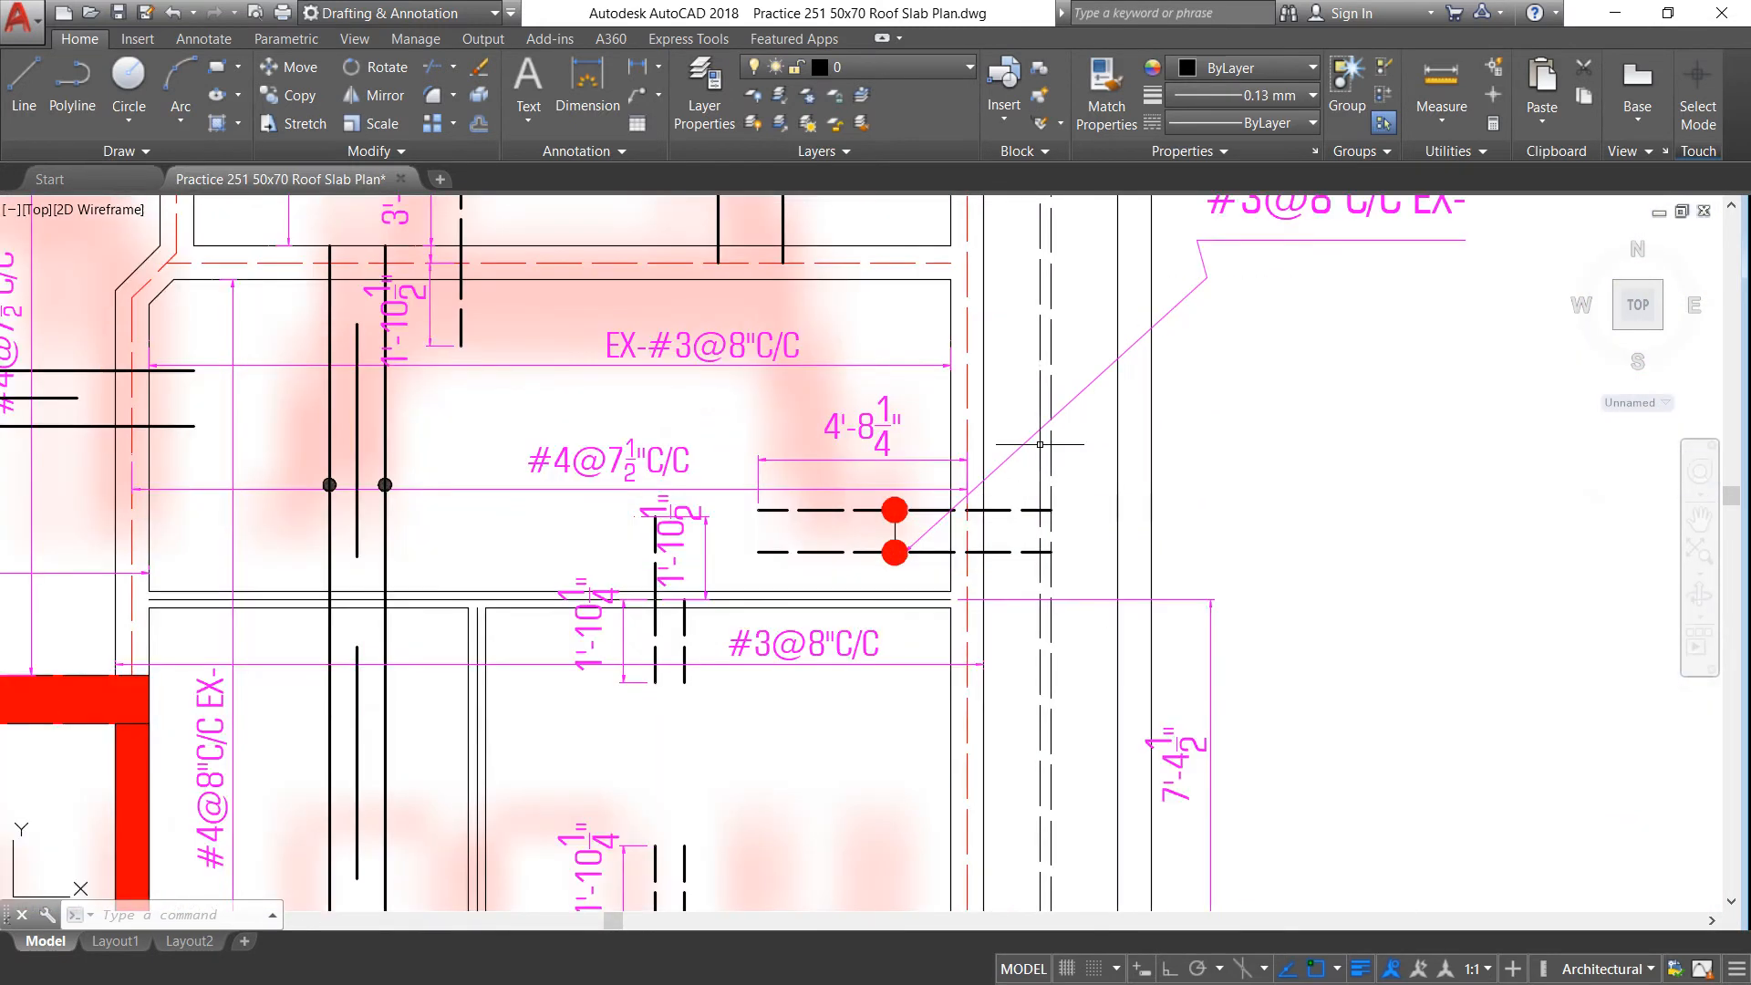
pyautogui.scroll(-2, 875, 564)
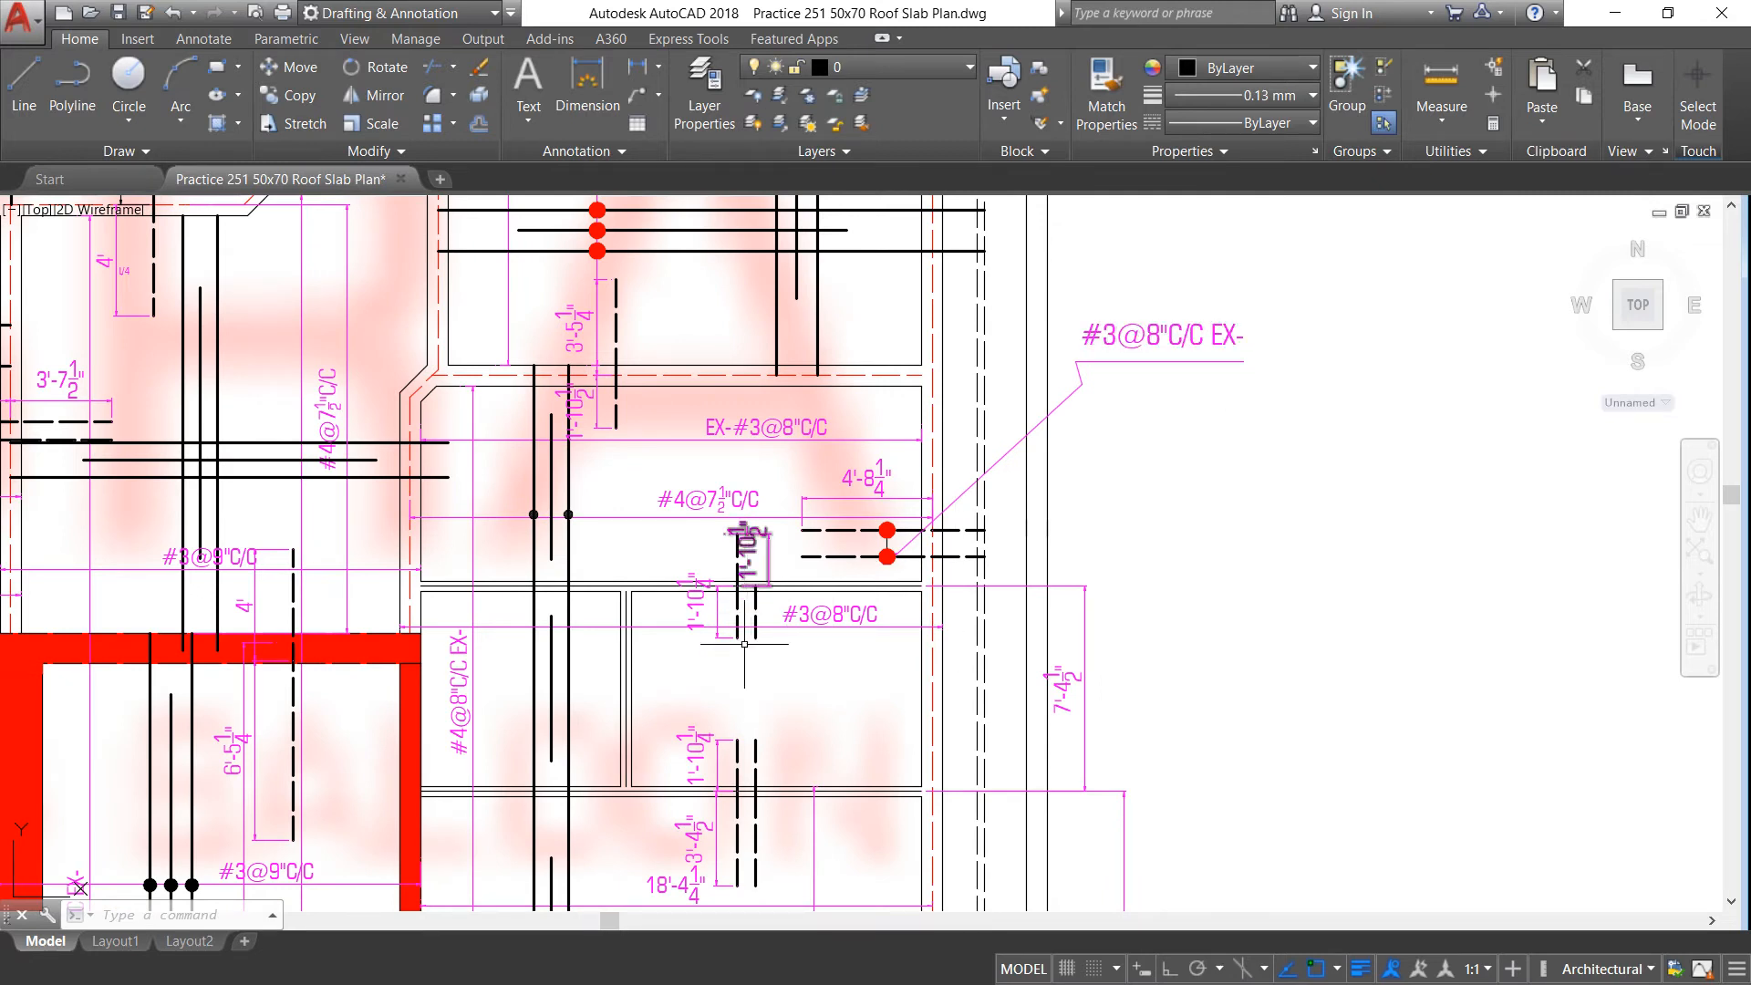
pyautogui.scroll(4, 747, 604)
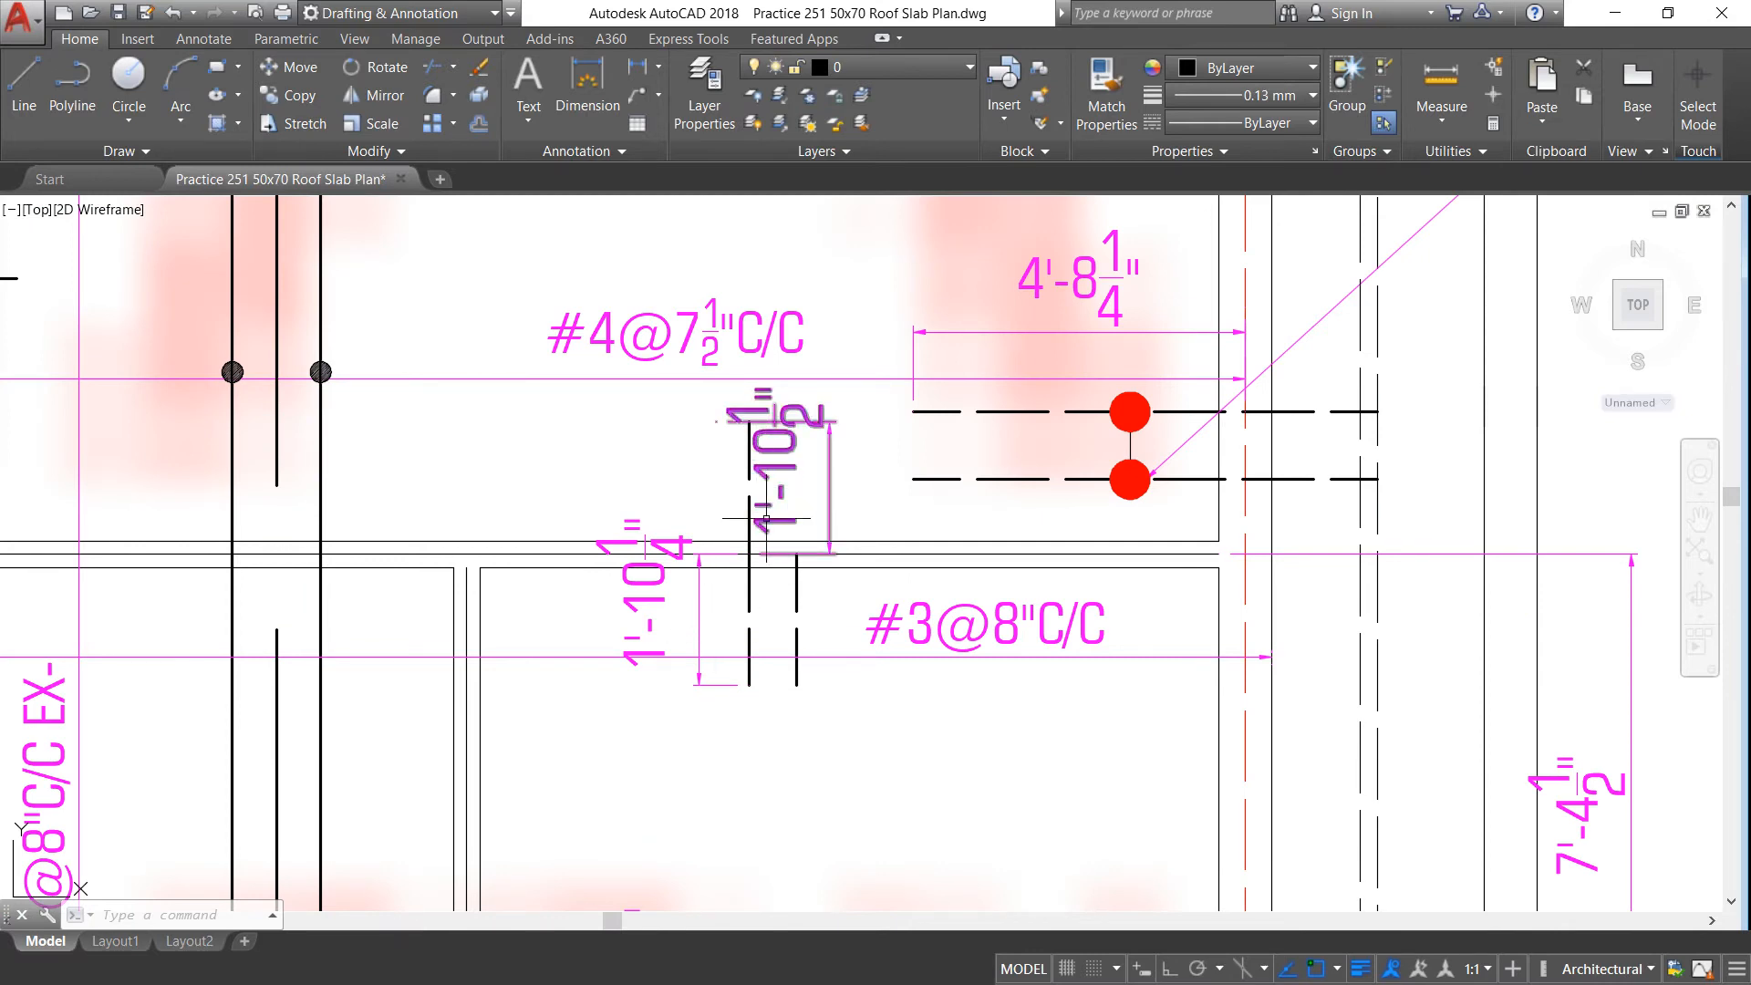
pyautogui.scroll(-2, 773, 520)
pyautogui.scroll(2, 773, 520)
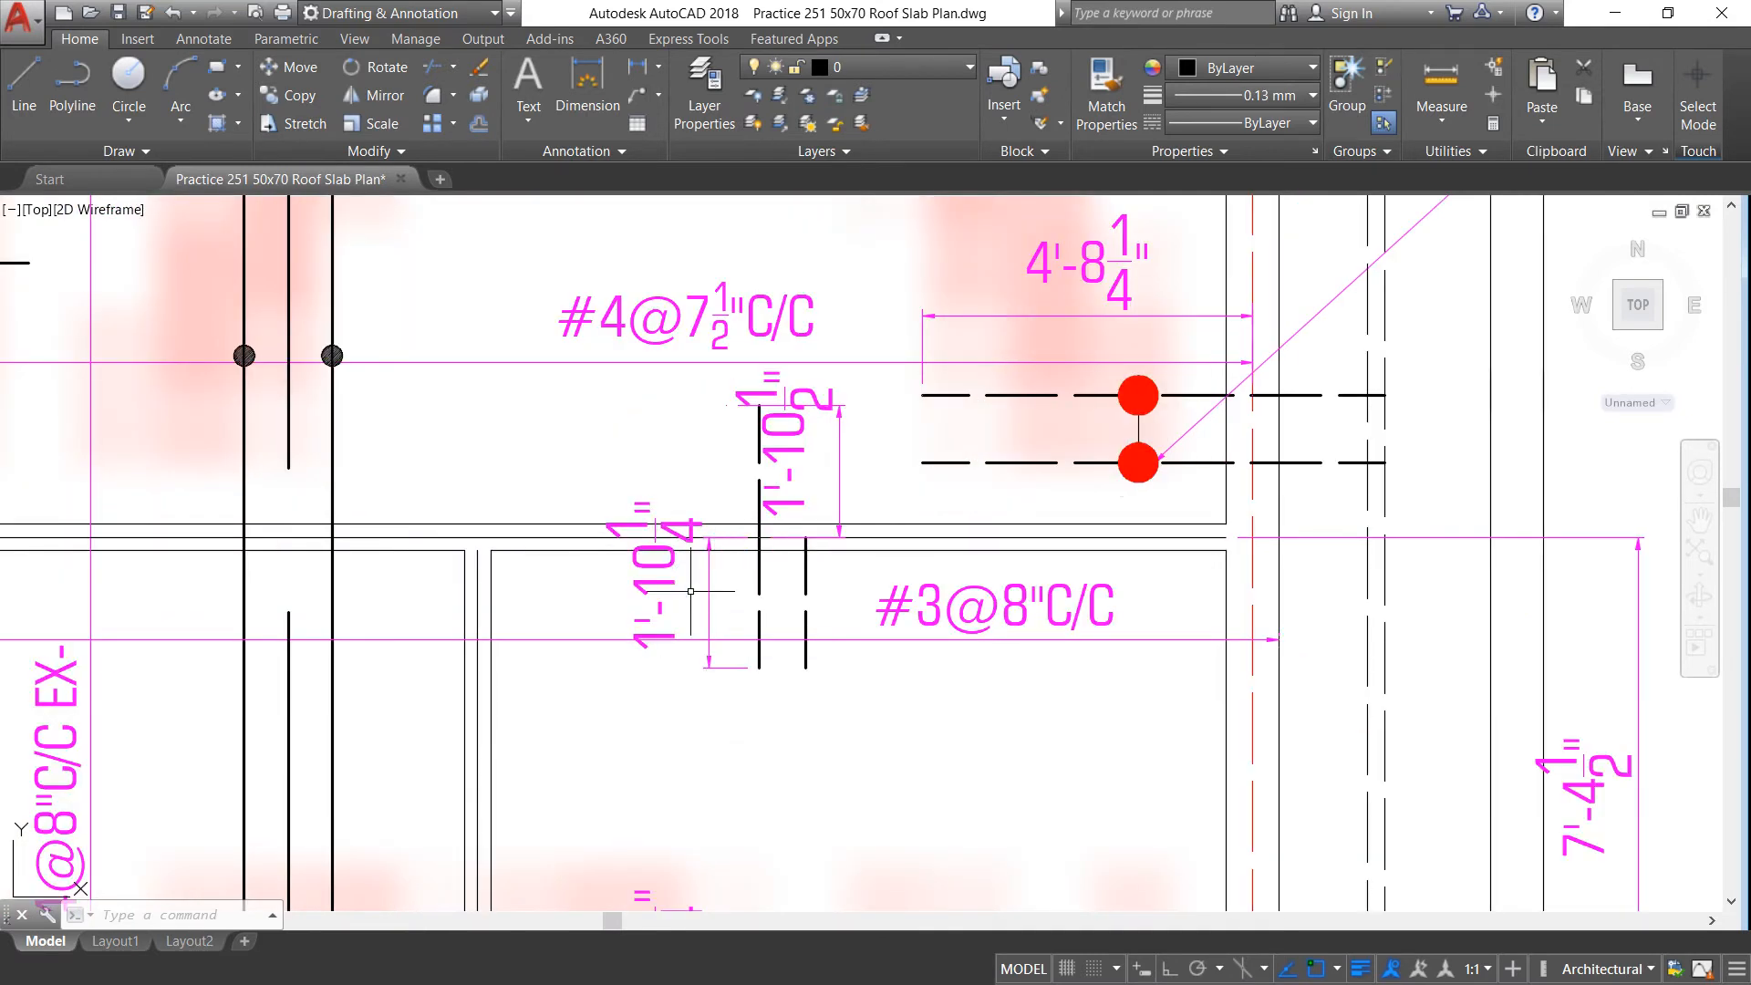
pyautogui.scroll(-4, 855, 461)
pyautogui.scroll(-4, 858, 461)
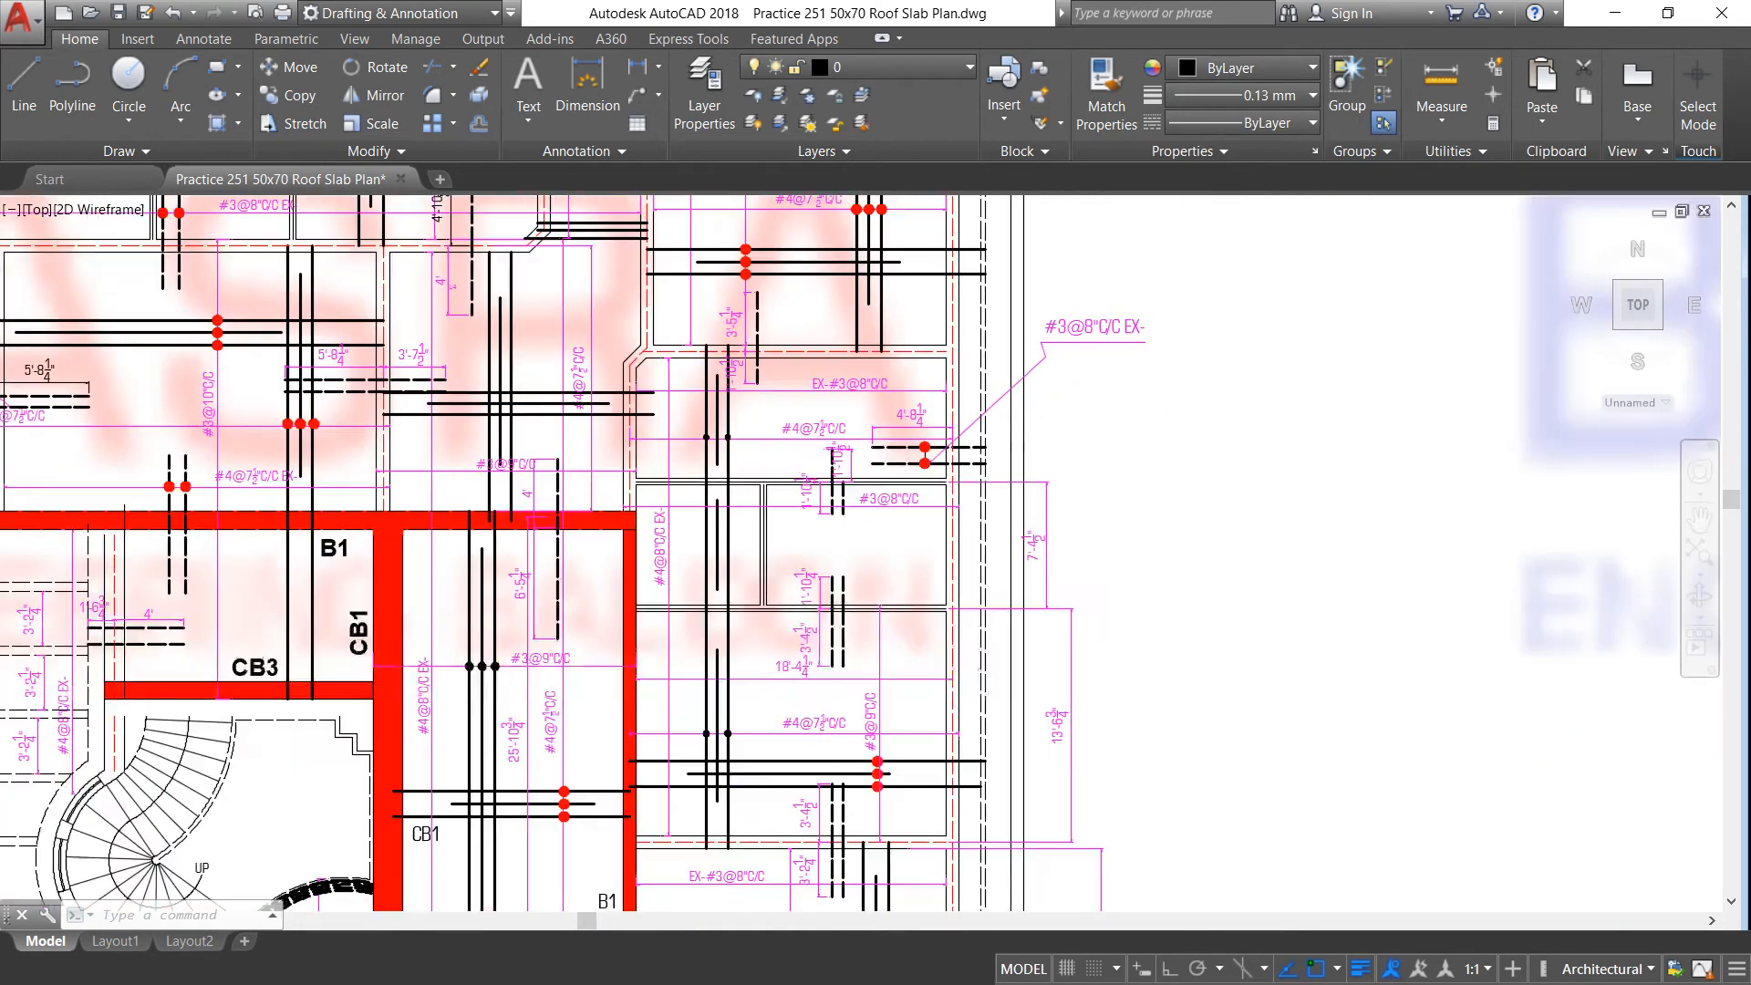
# Step: Review the main bars and the EX-#3@8"C/C extra bar across the wall between the two upper east rooms
pyautogui.scroll(4, 797, 310)
pyautogui.scroll(-5, 797, 310)
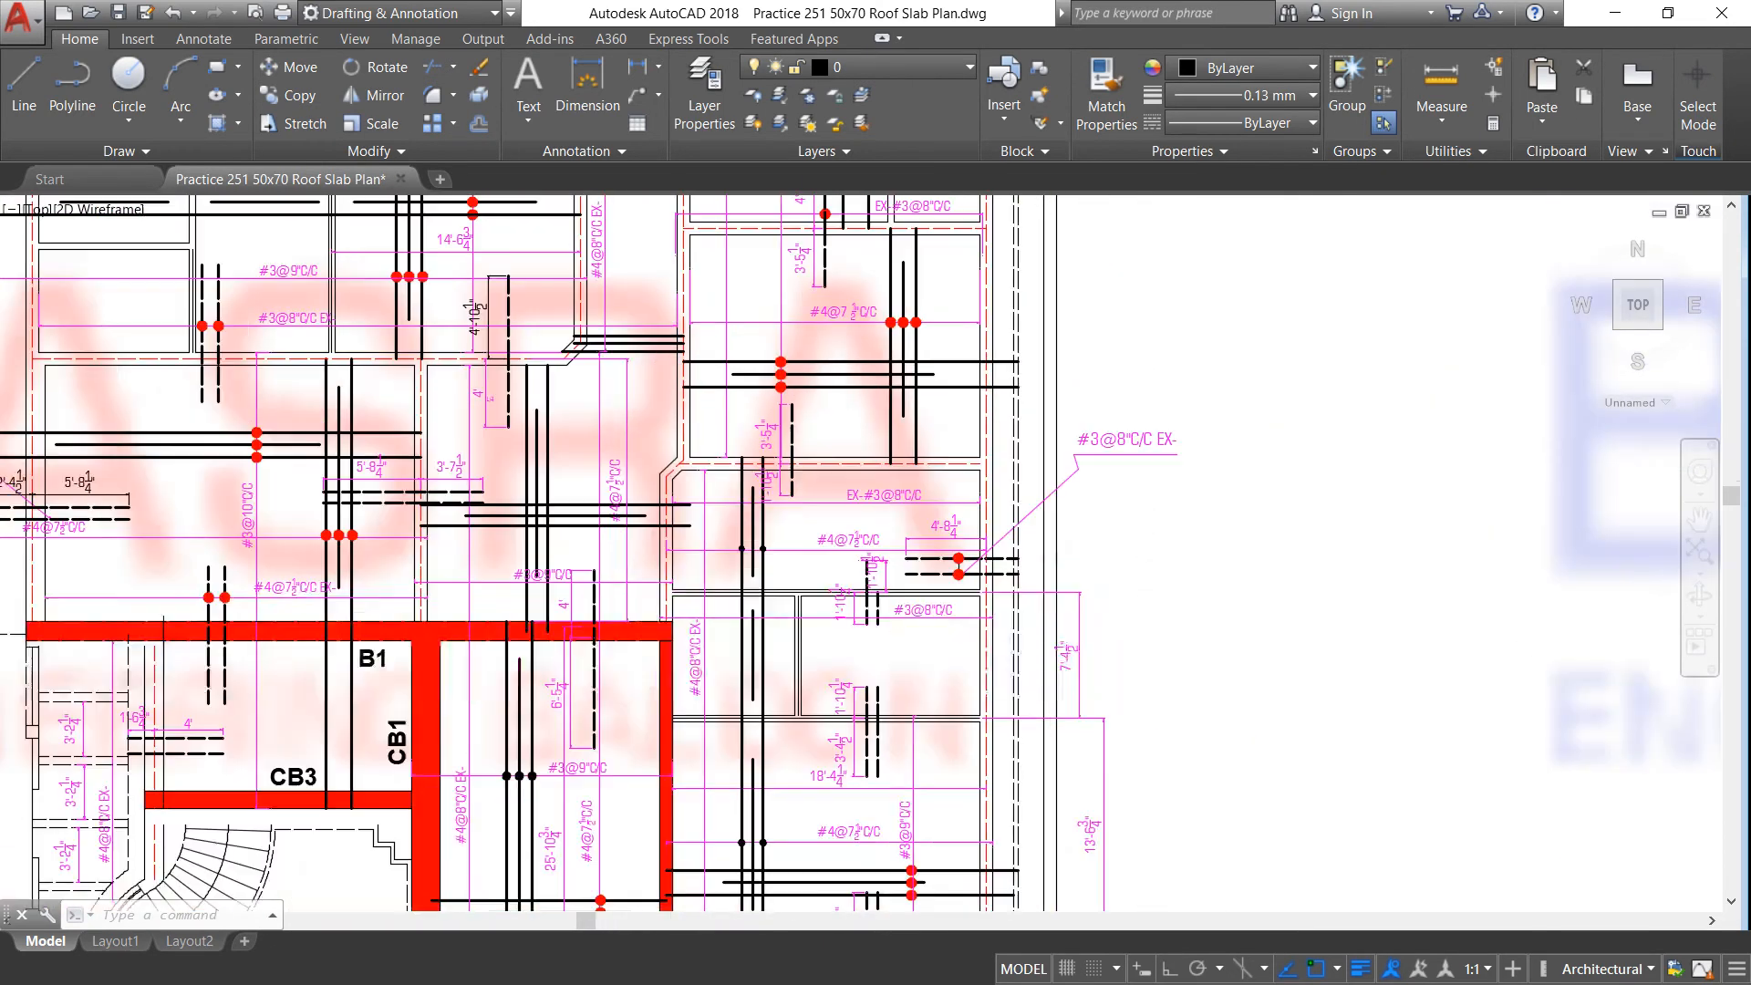
pyautogui.scroll(5, 802, 362)
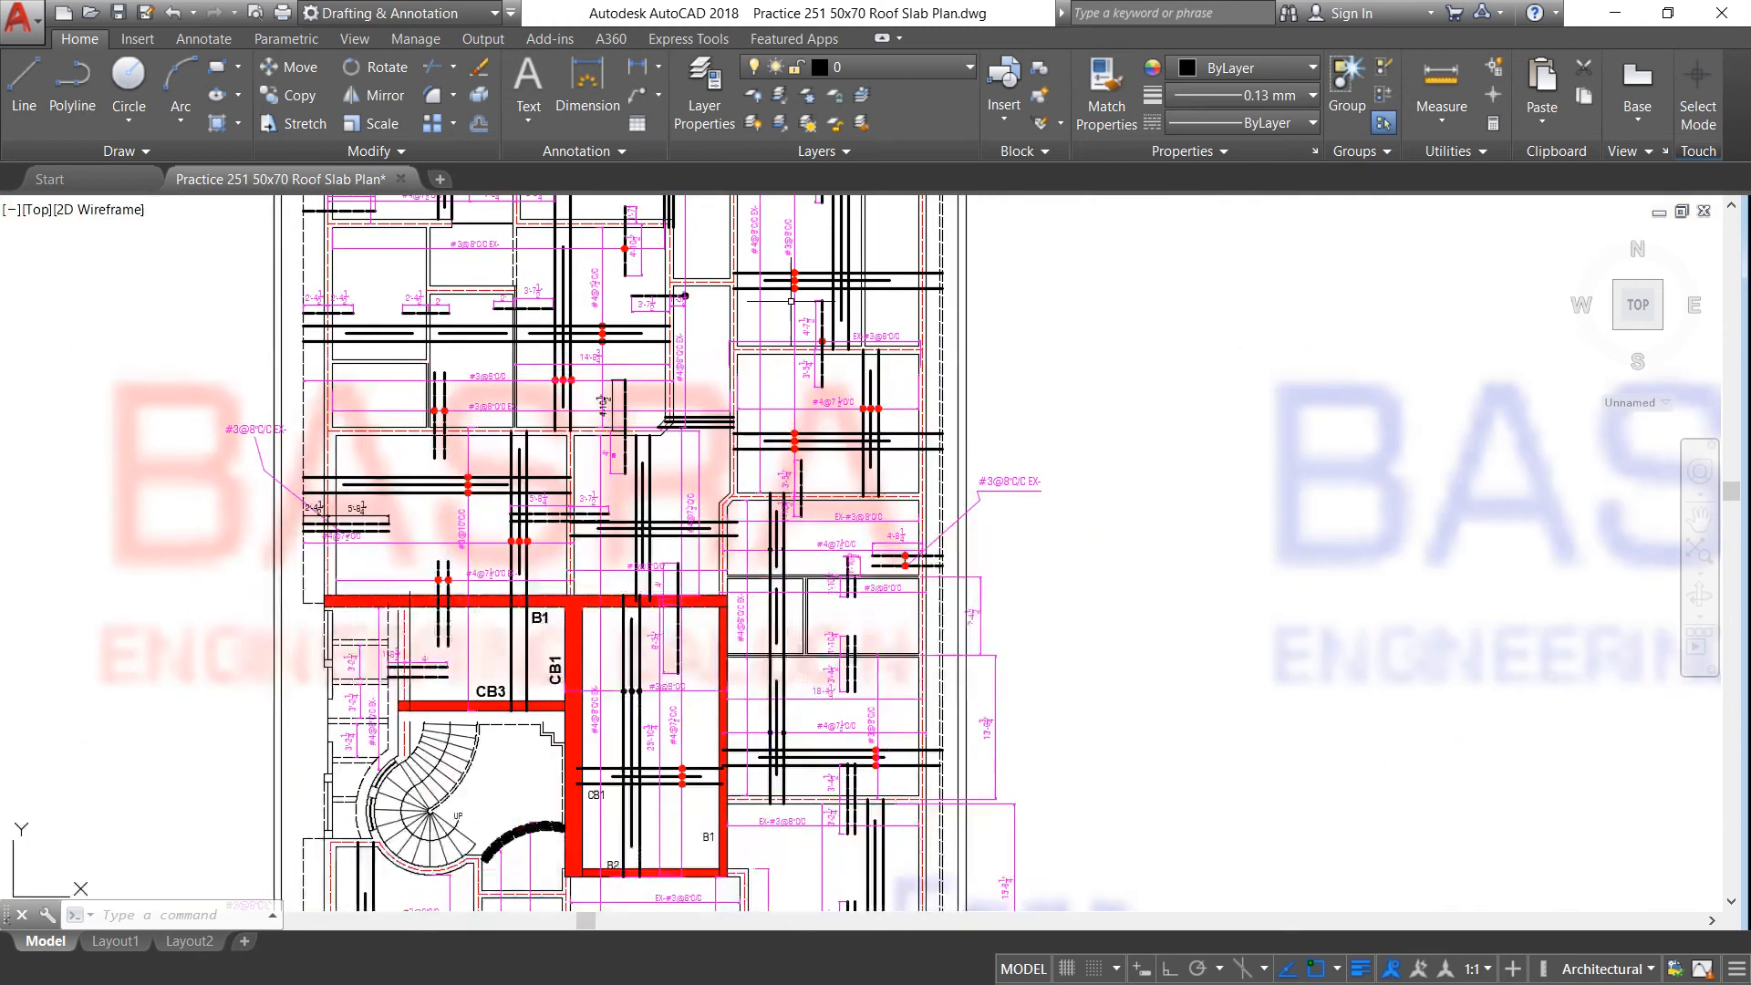
pyautogui.scroll(2, 814, 322)
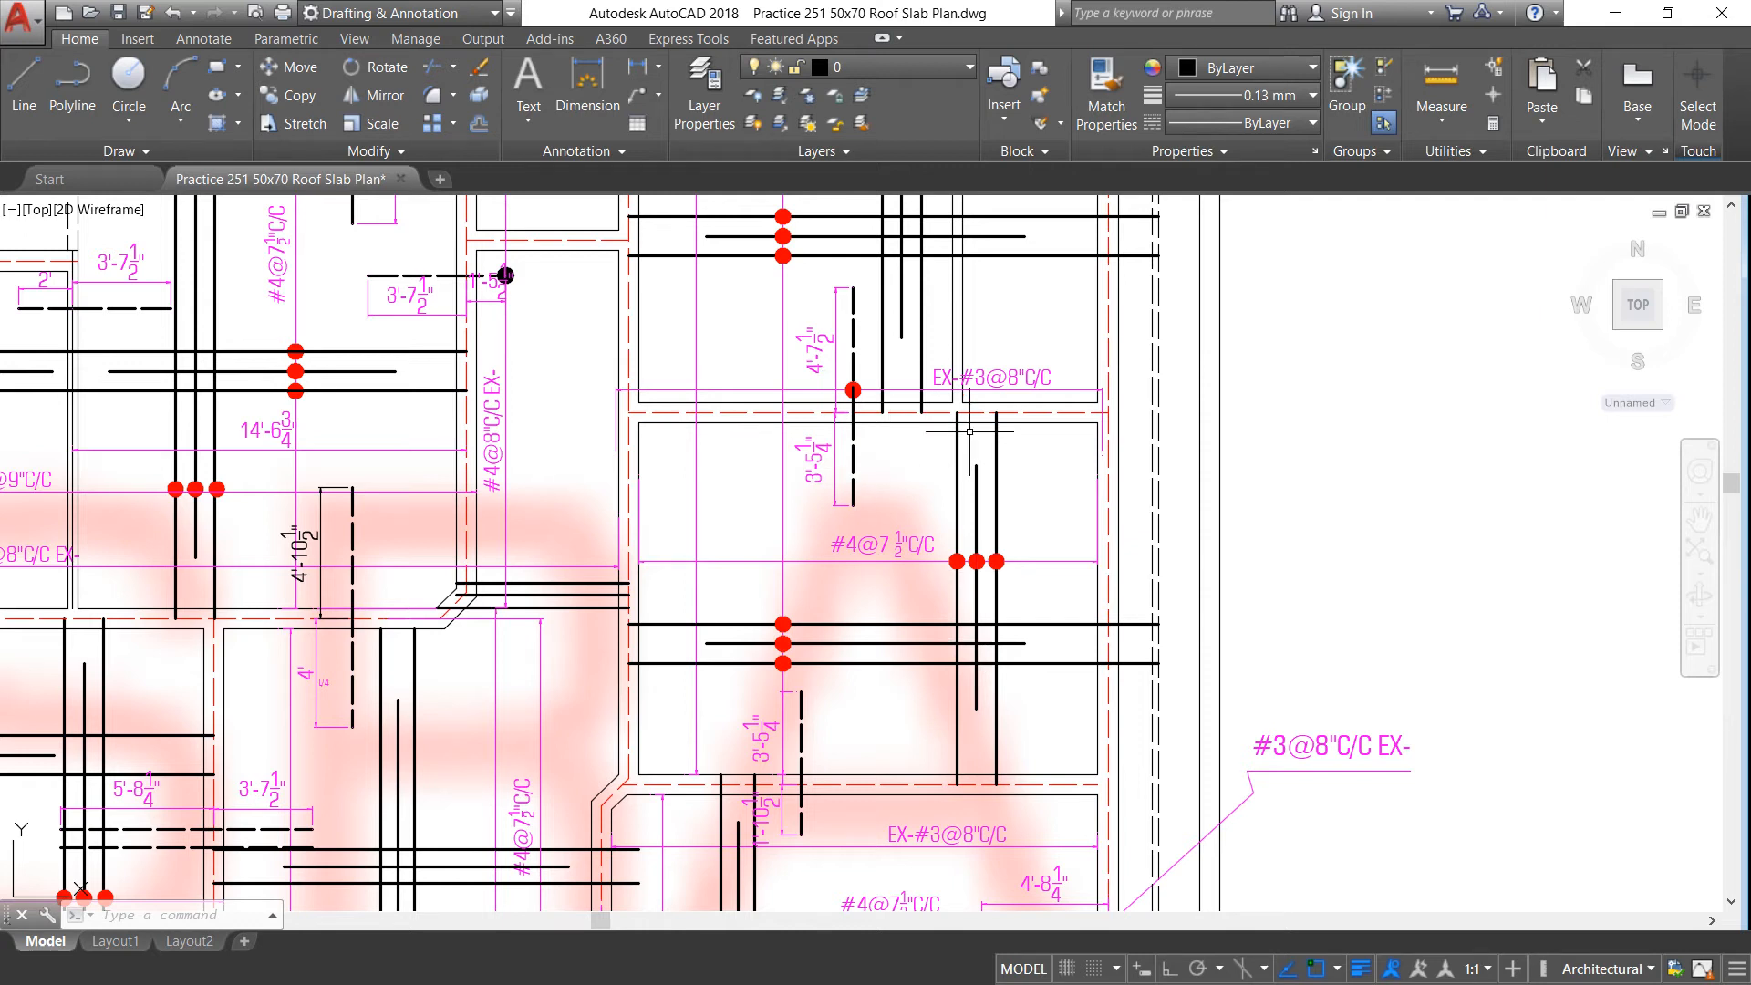
pyautogui.scroll(-2, 969, 431)
pyautogui.scroll(4, 873, 286)
pyautogui.scroll(-2, 894, 350)
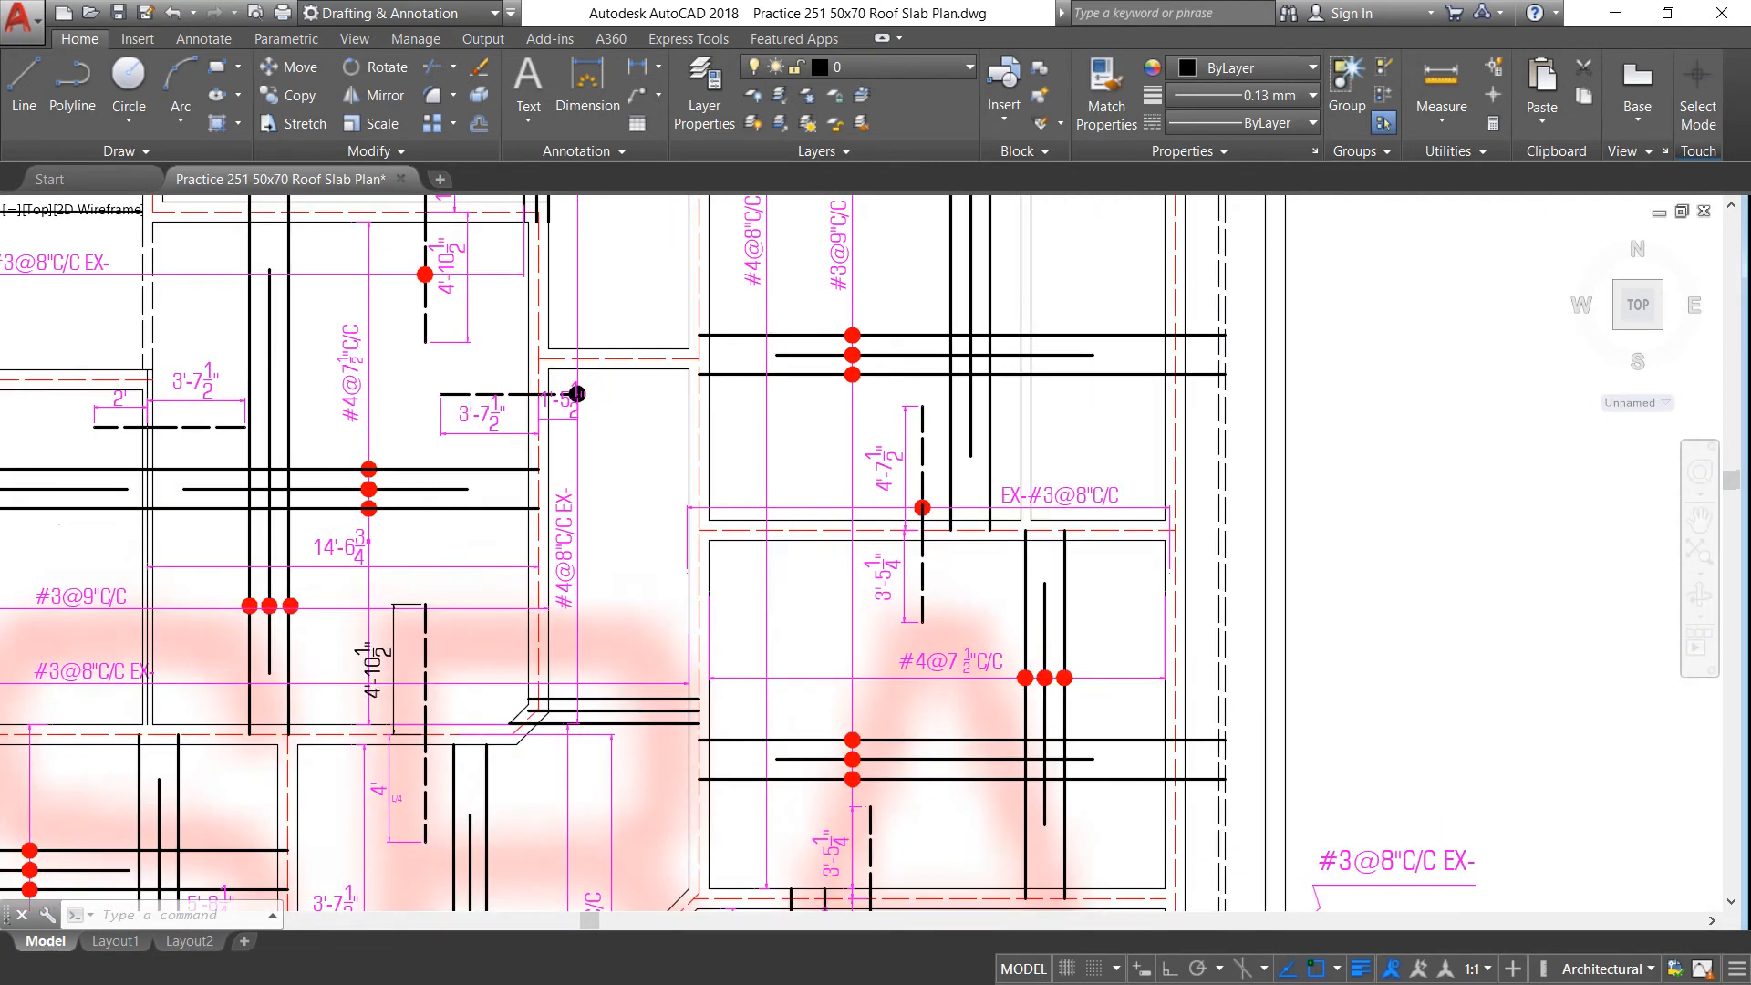
pyautogui.scroll(-4, 878, 423)
pyautogui.scroll(2, 878, 423)
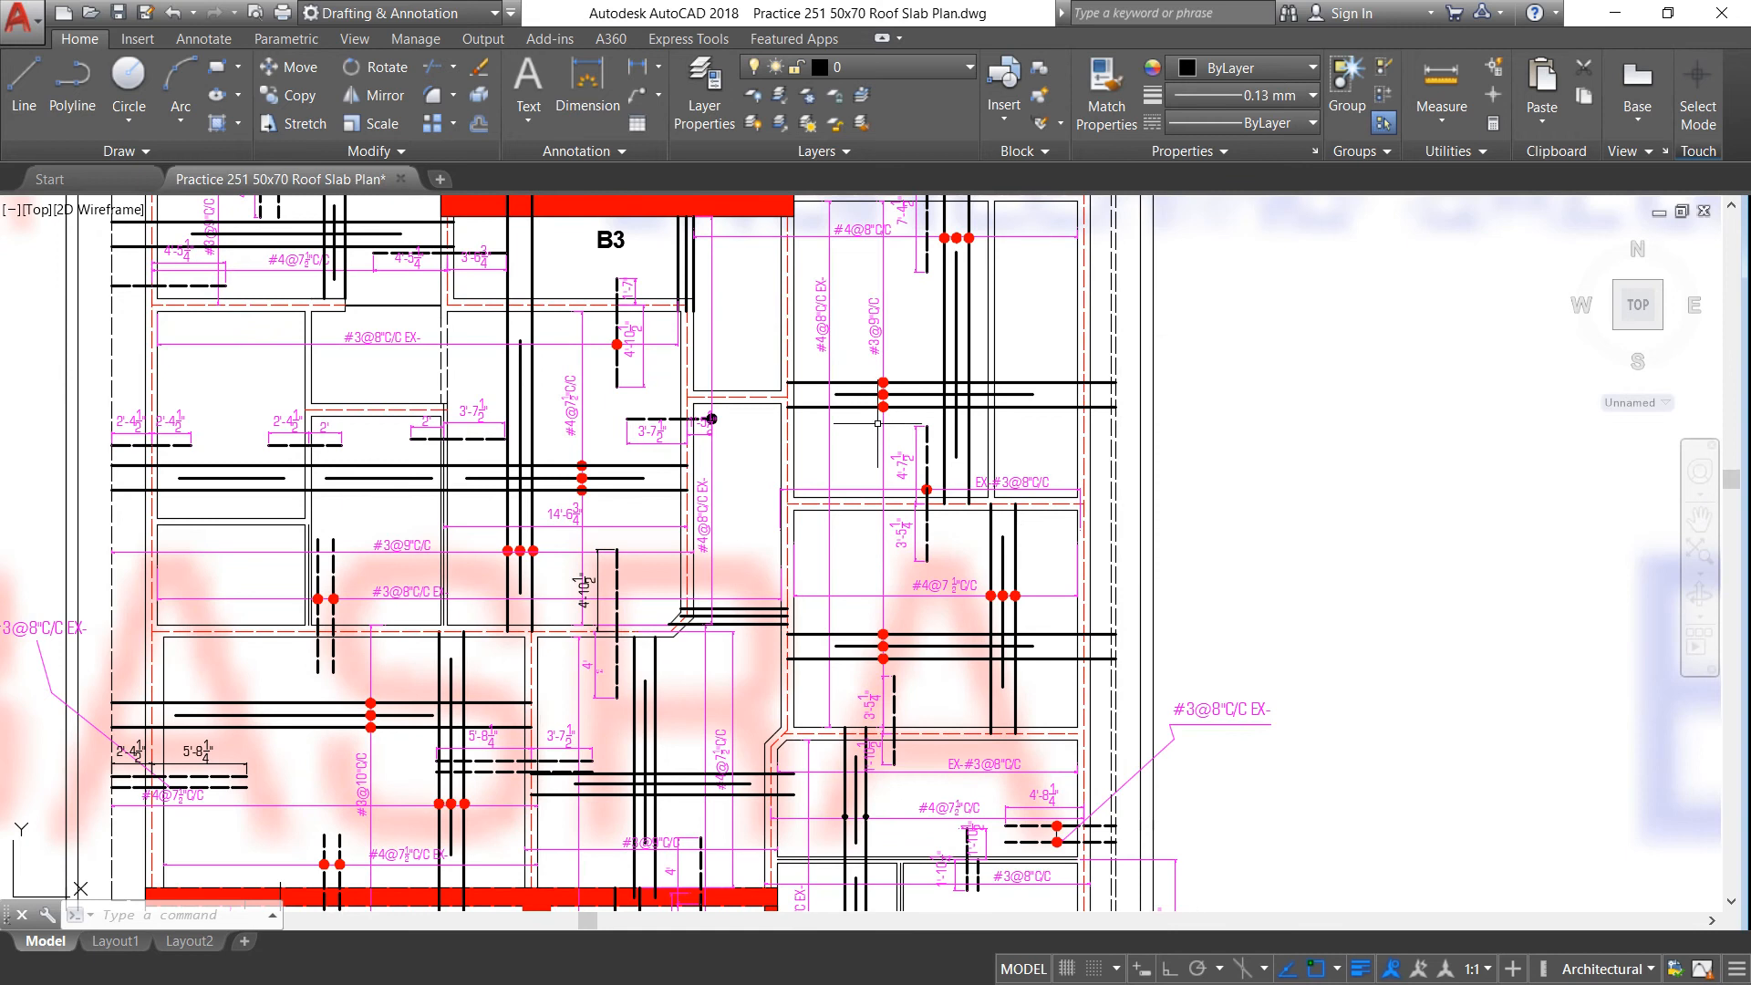
pyautogui.scroll(2, 877, 415)
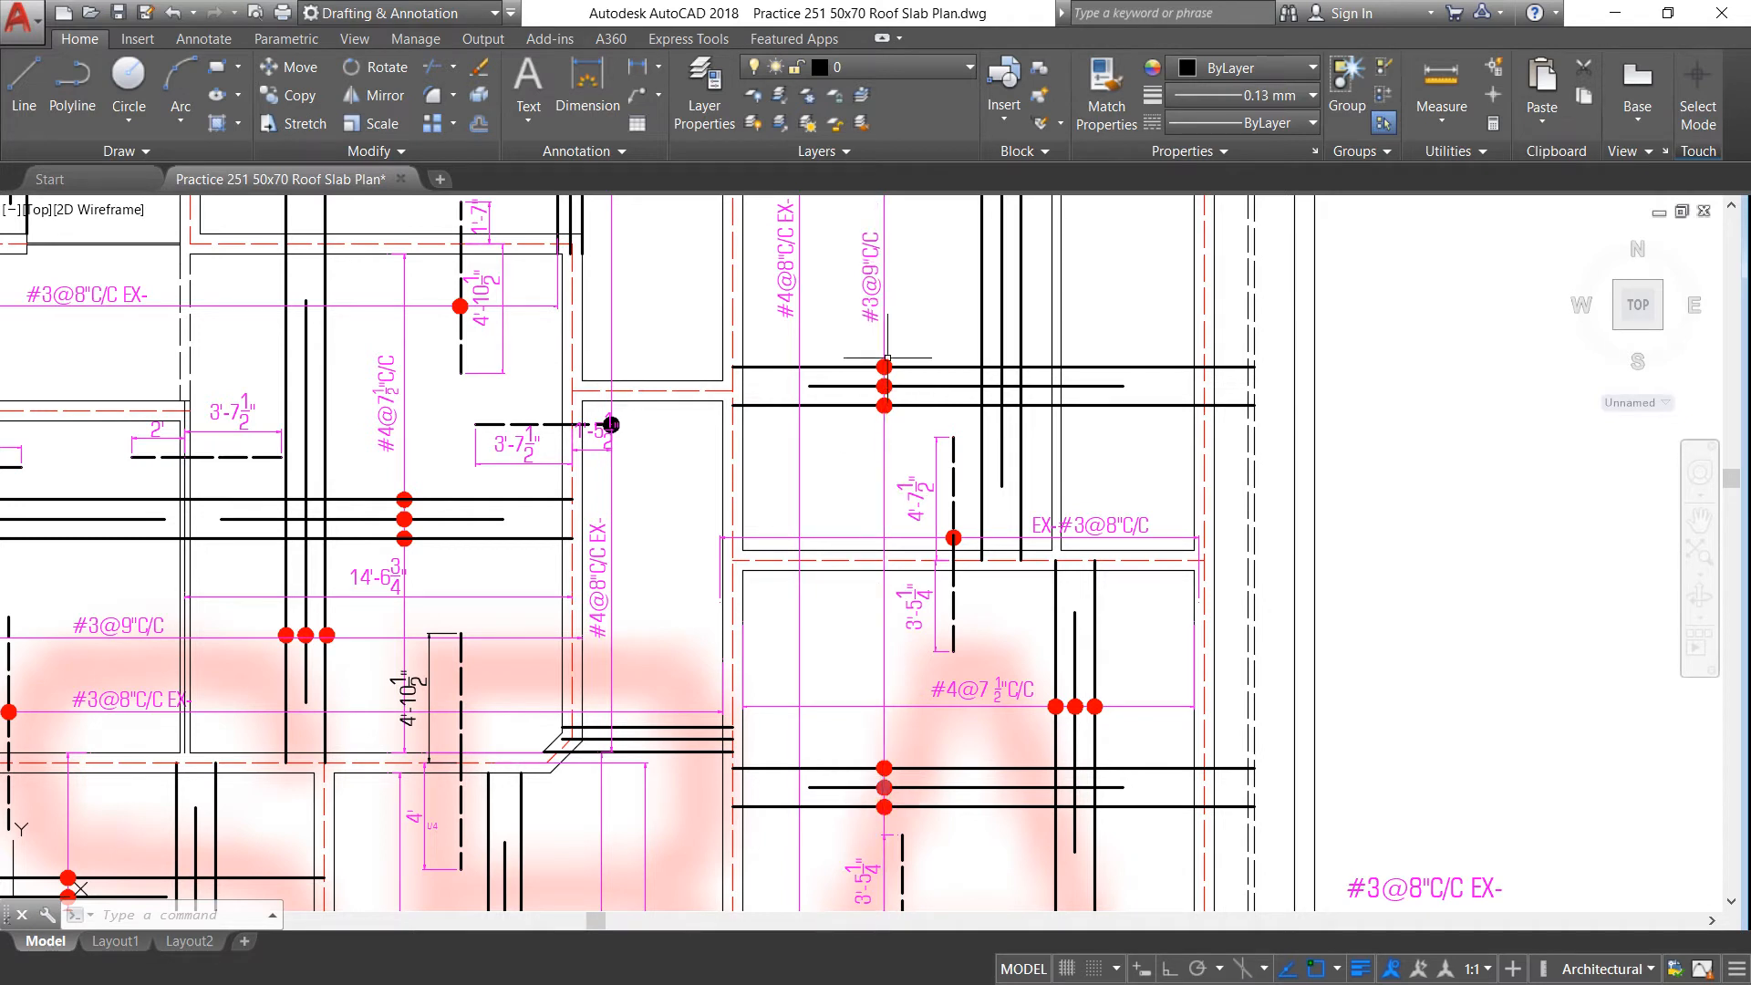
pyautogui.scroll(-4, 879, 401)
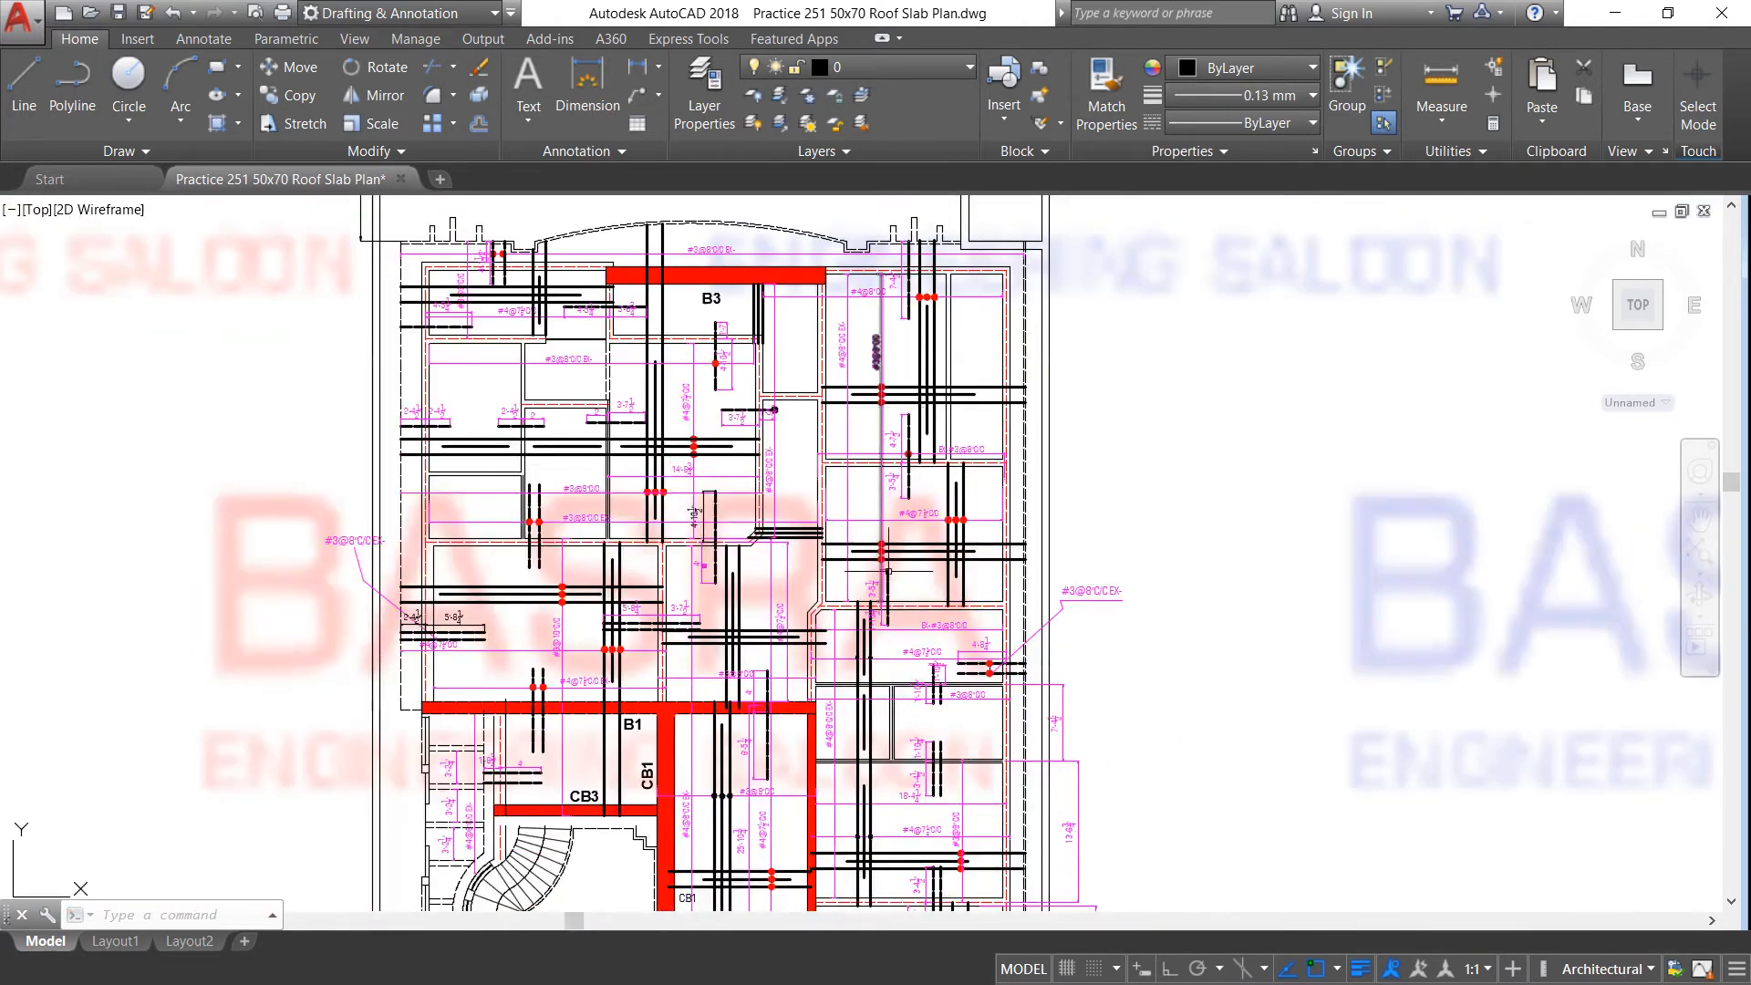
# Step: Compare the #3@9"C/C main-bar label with the #4@8"C/C EX- extra-bar label in the upper east room
pyautogui.scroll(2, 888, 571)
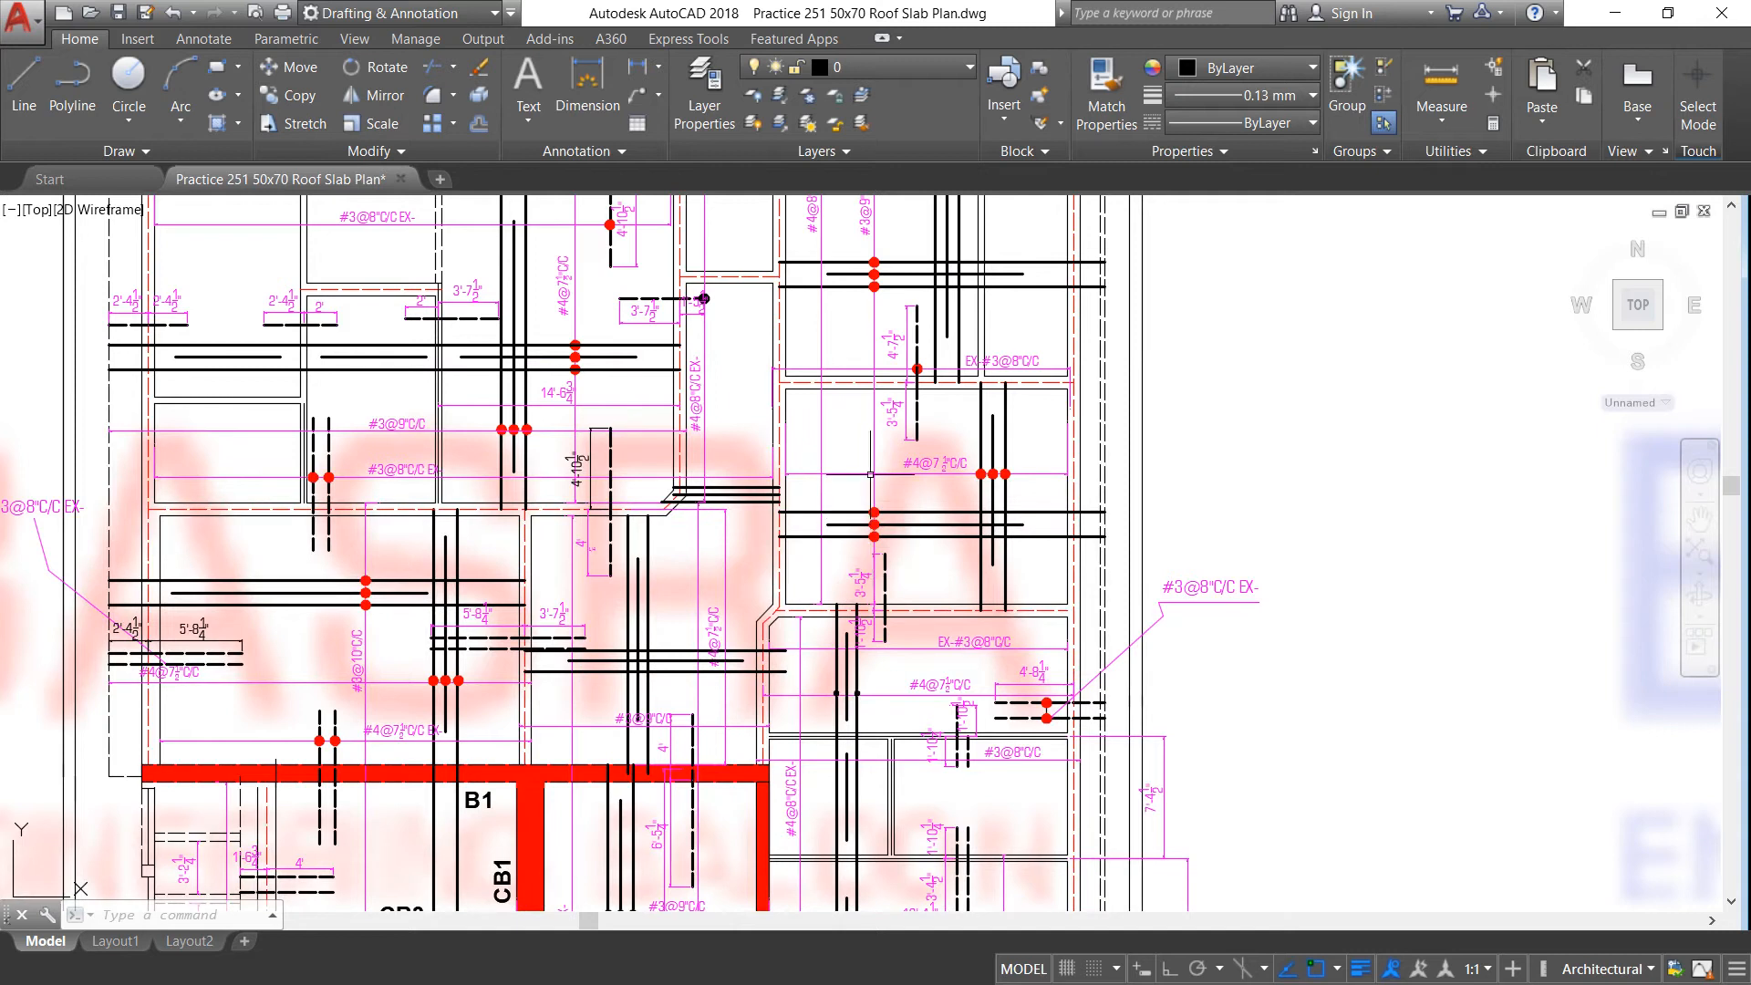
pyautogui.scroll(-3, 871, 474)
pyautogui.scroll(5, 870, 315)
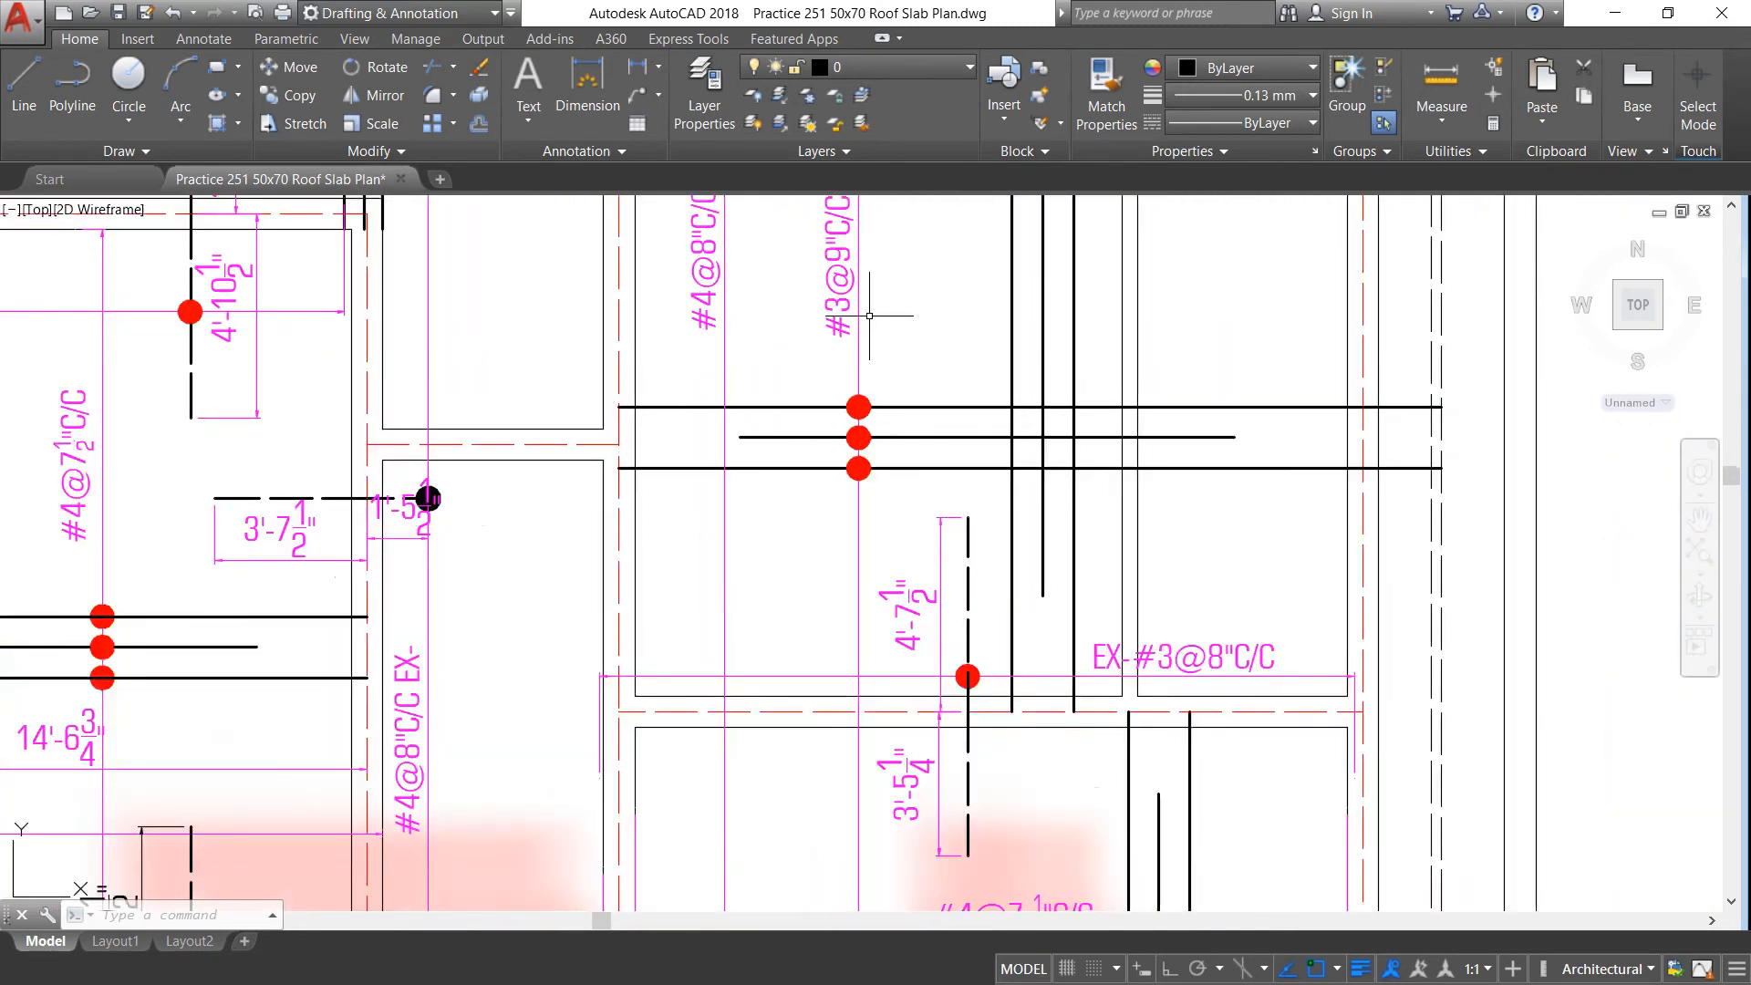
pyautogui.scroll(-2, 840, 273)
pyautogui.scroll(3, 844, 268)
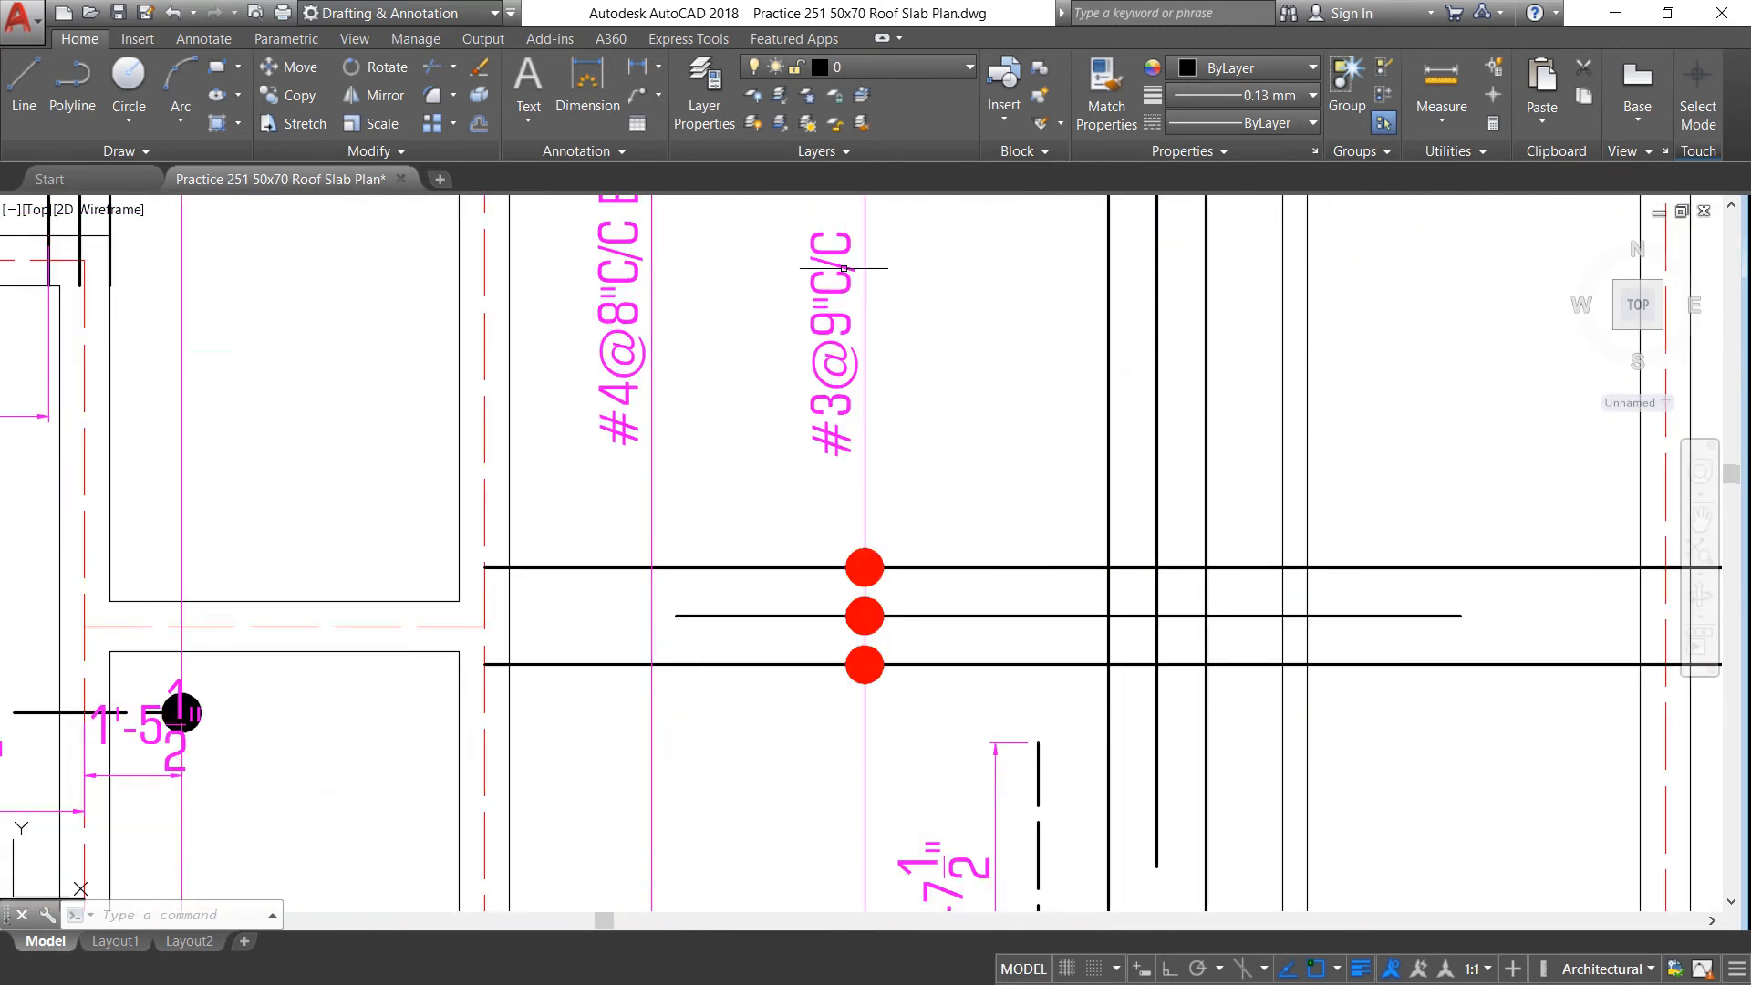
pyautogui.scroll(-3, 839, 301)
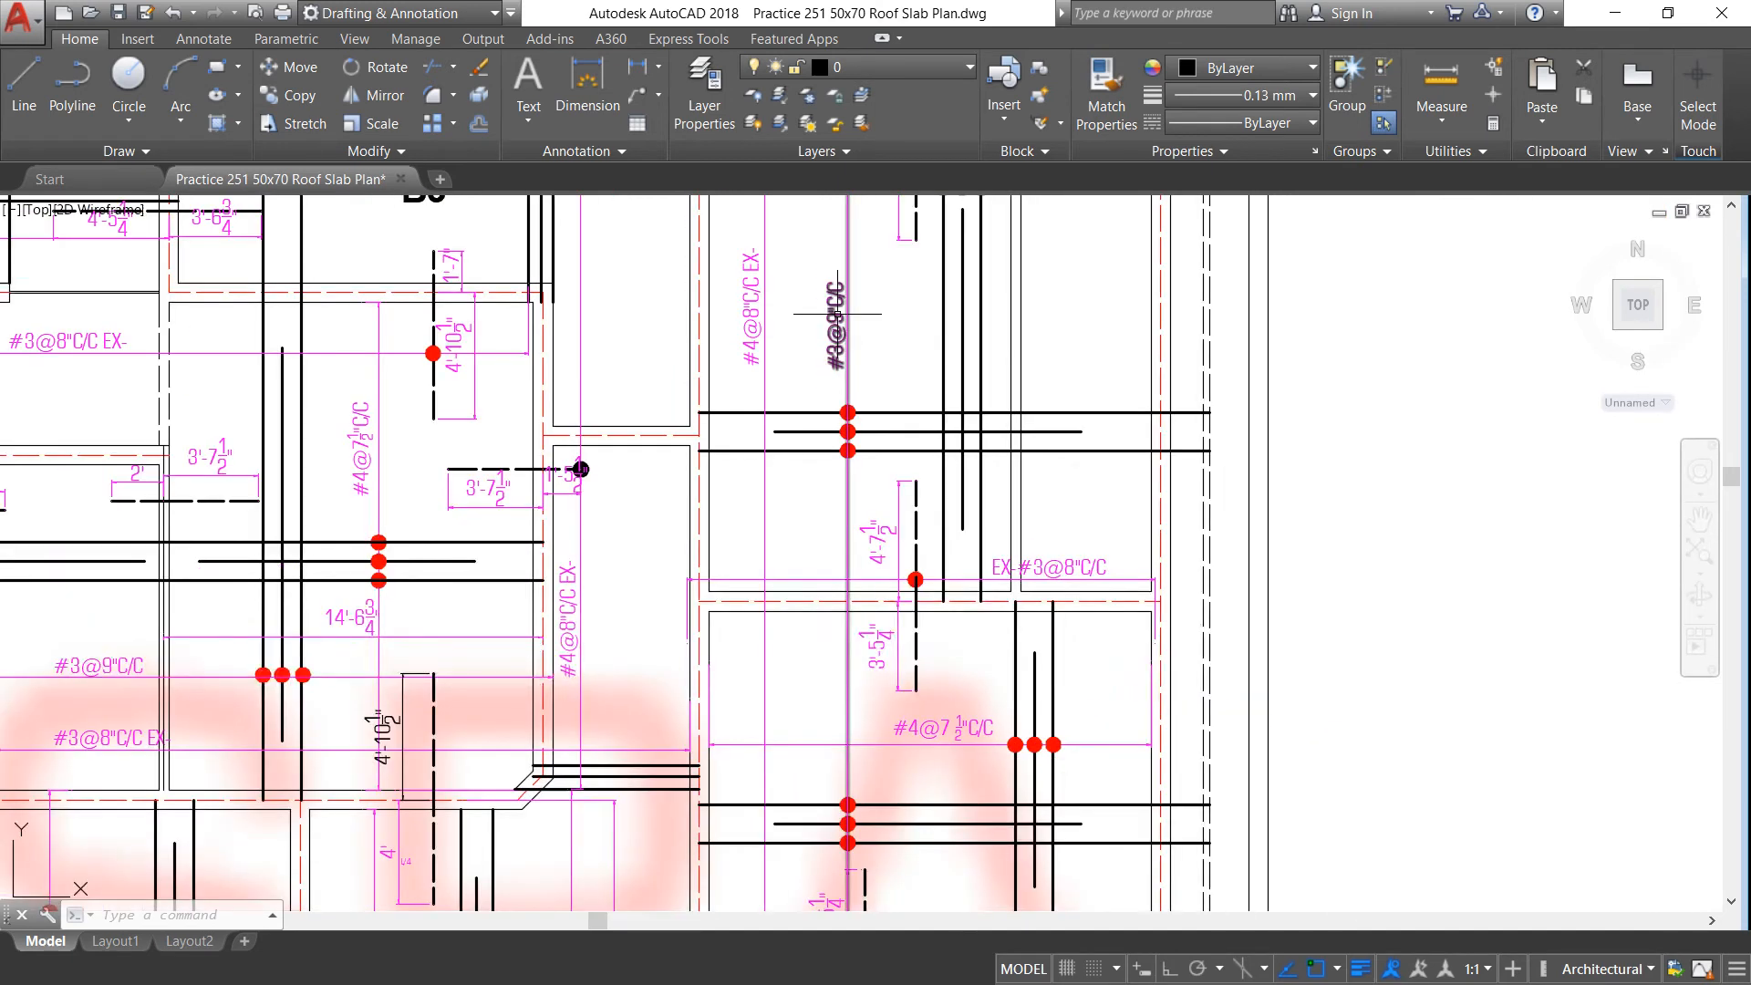
pyautogui.scroll(-3, 838, 323)
pyautogui.scroll(5, 781, 291)
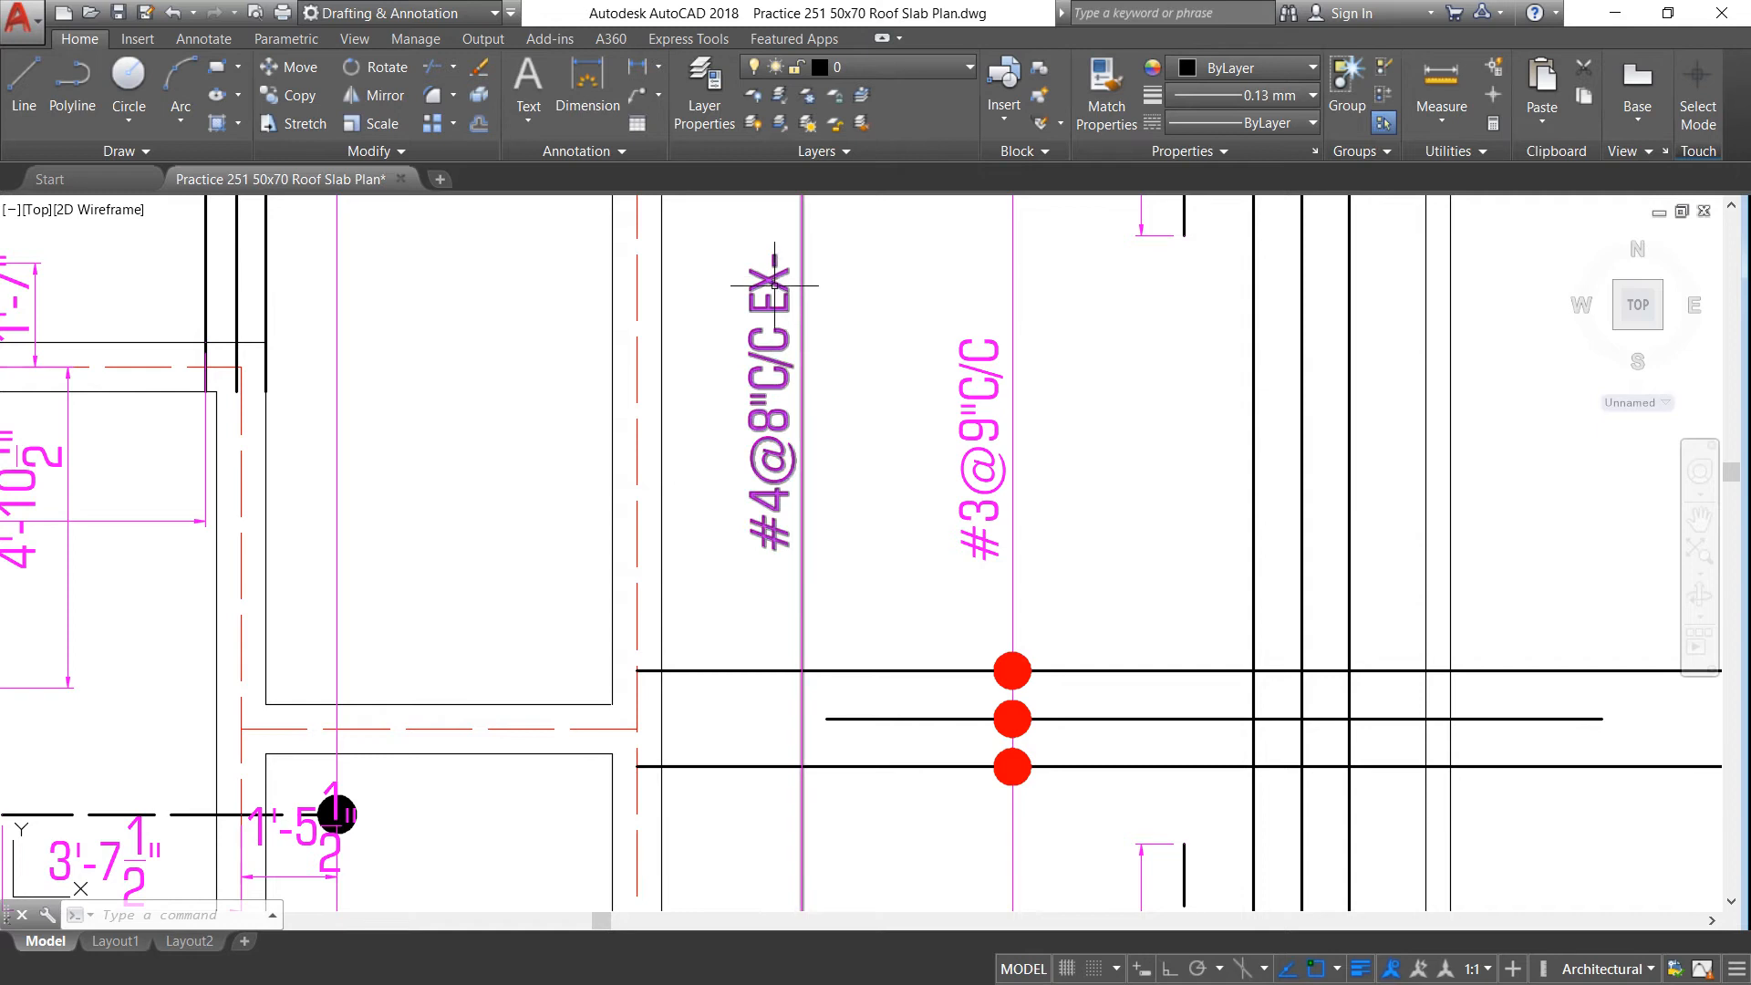
pyautogui.scroll(-4, 774, 286)
pyautogui.scroll(-4, 807, 319)
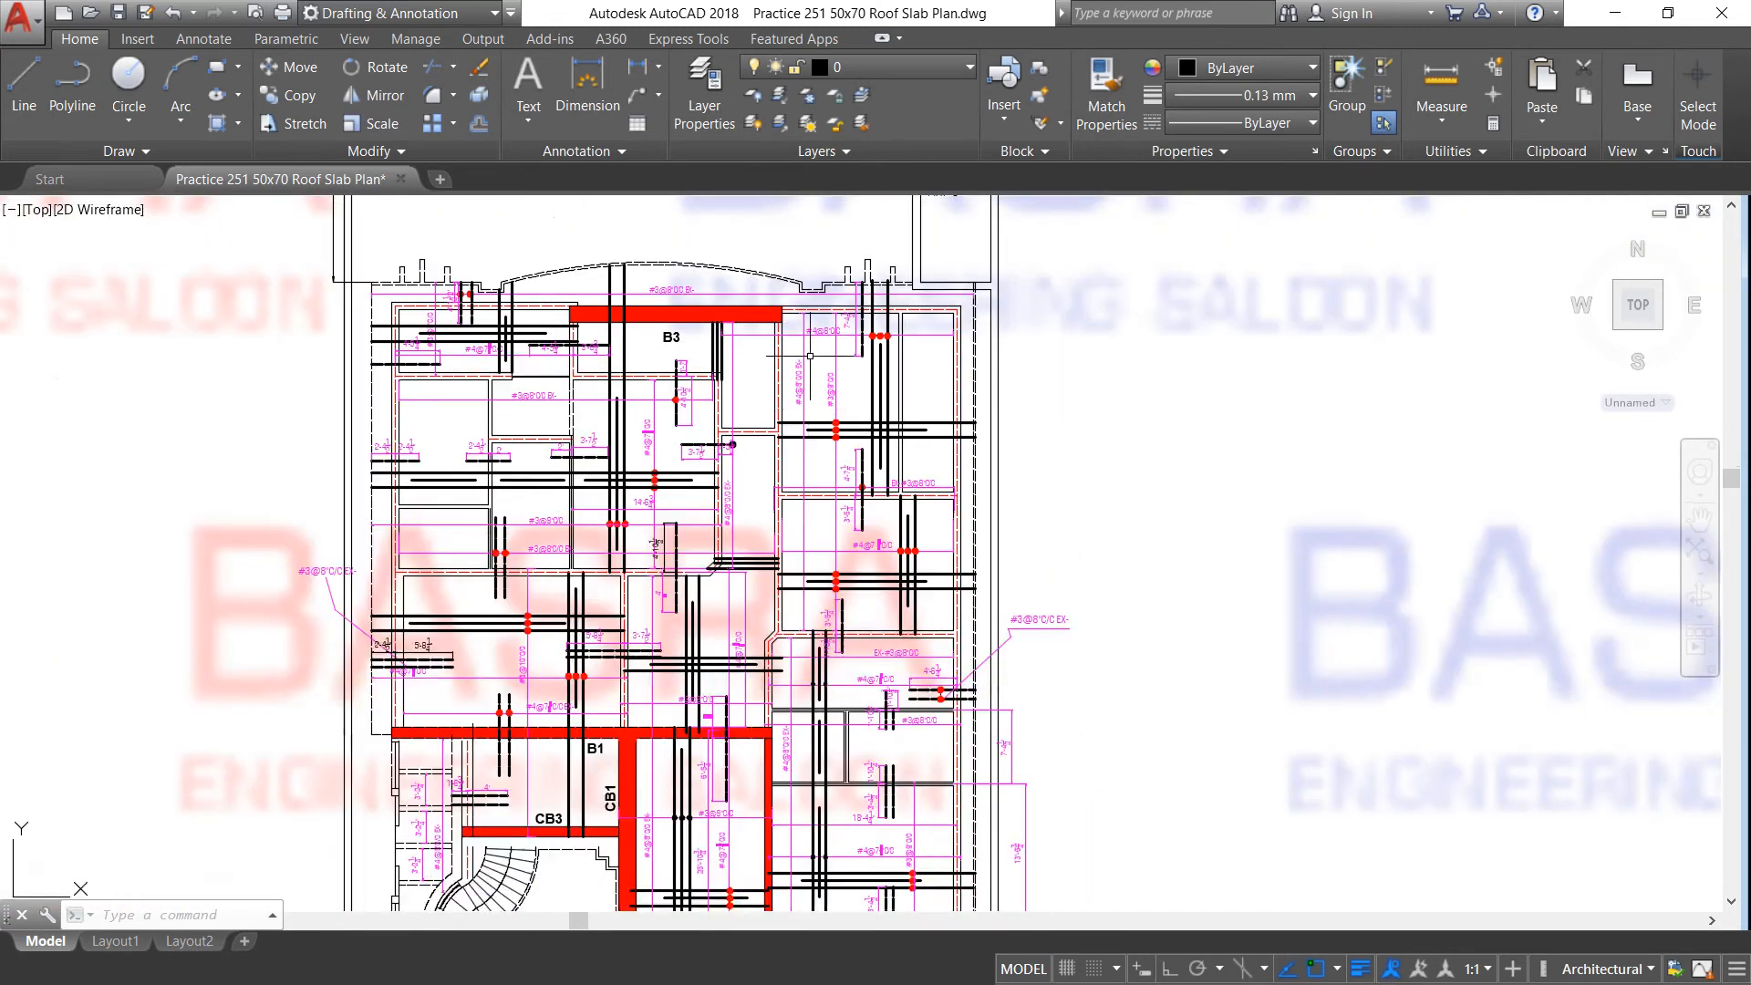
# Step: Inspect beam B3 at the front of the plan and the bars that meet or cross it
pyautogui.scroll(2, 616, 306)
pyautogui.scroll(2, 616, 306)
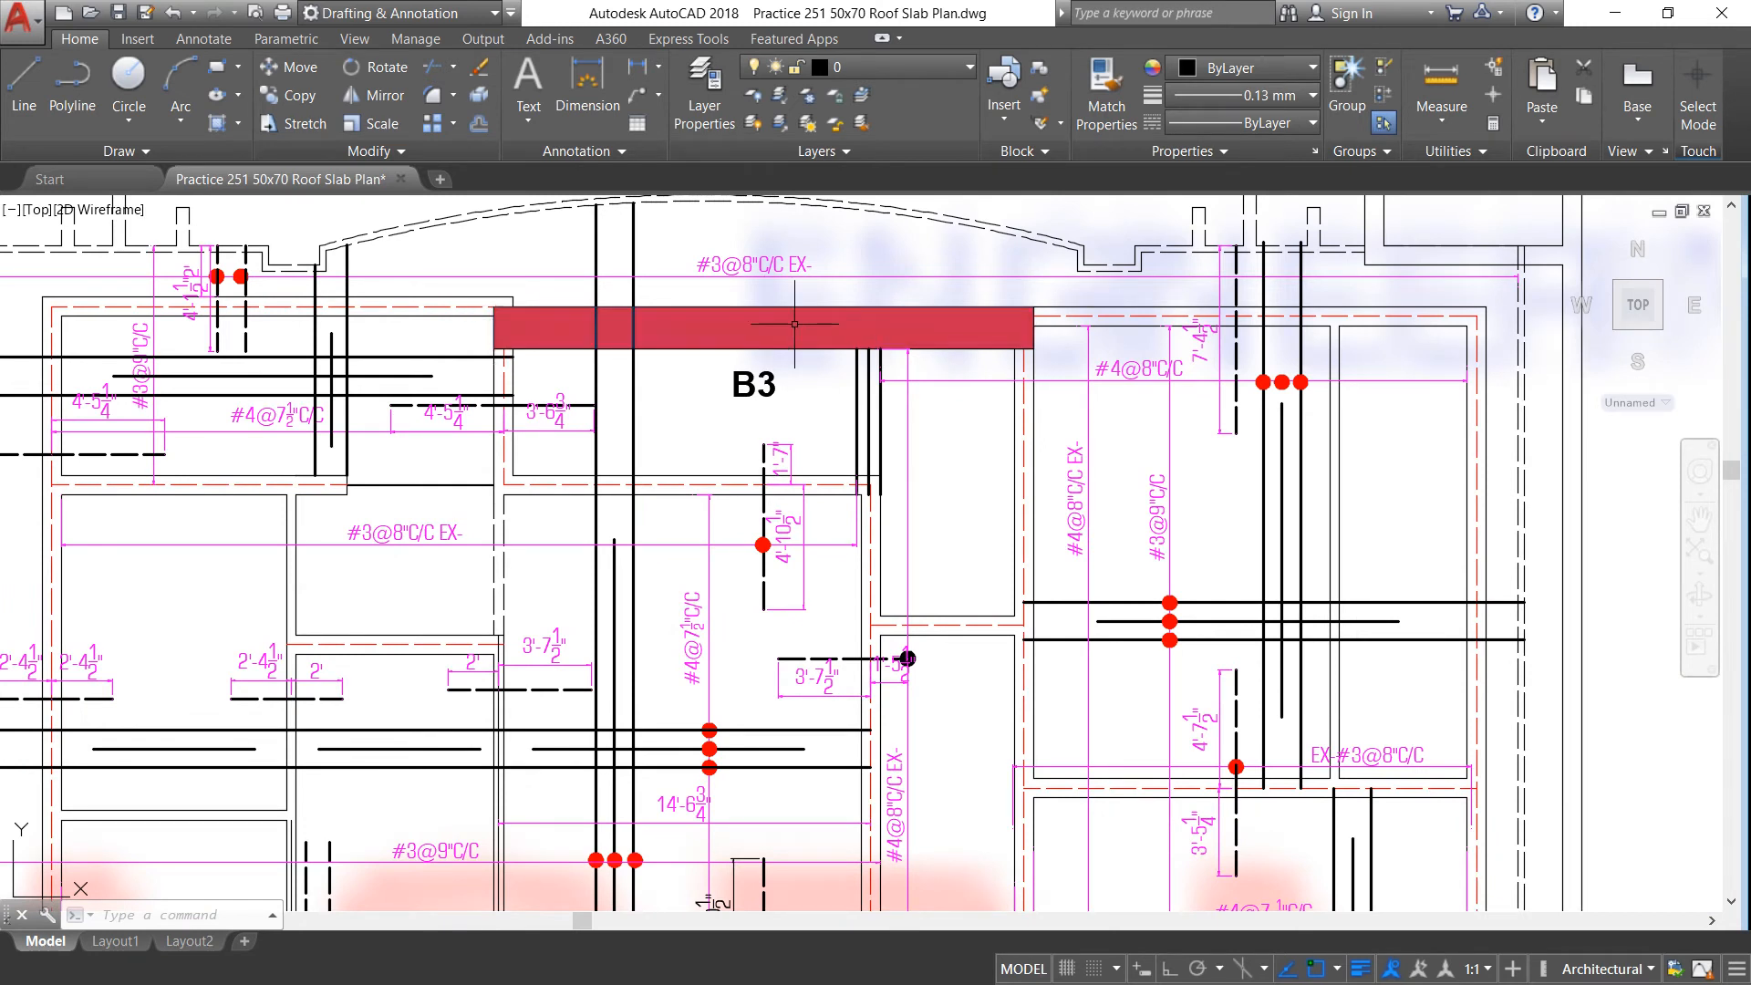
pyautogui.moveTo(726, 329)
pyautogui.scroll(-3, 784, 369)
pyautogui.scroll(3, 757, 376)
pyautogui.scroll(2, 739, 377)
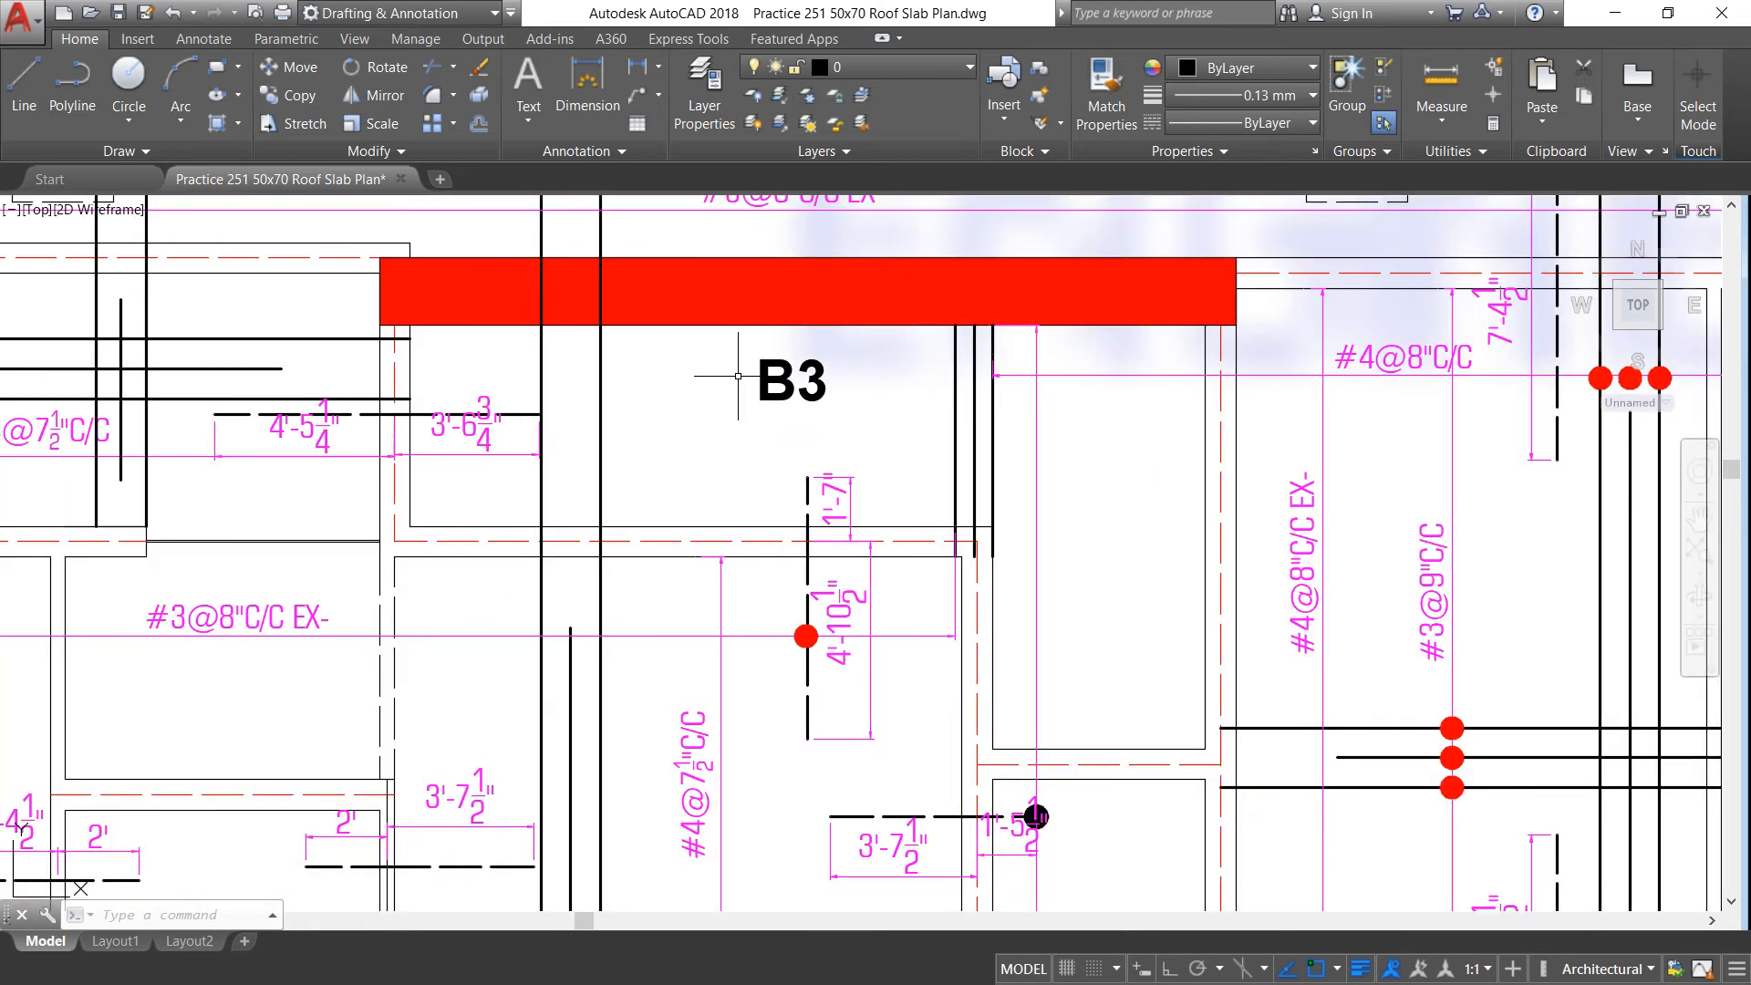
pyautogui.scroll(-4, 748, 367)
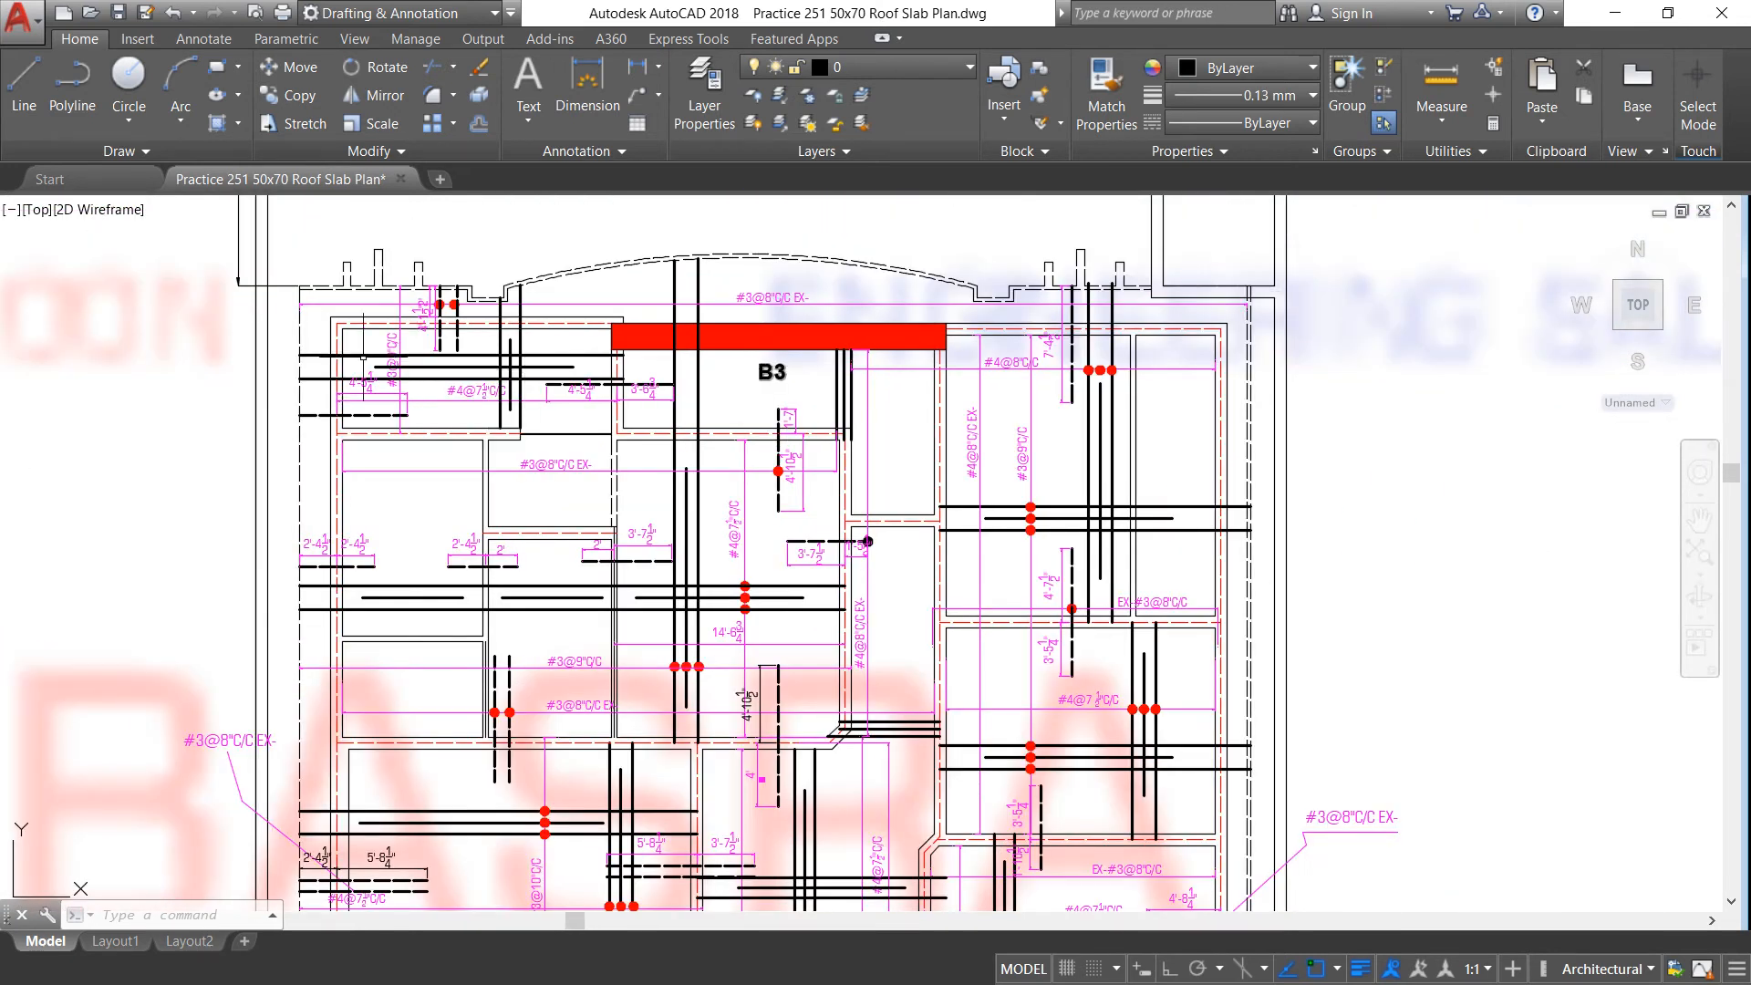
# Step: Examine the main bars and dashed extra bars in the front corner room west of beam B3, including their spacing labels
pyautogui.scroll(2, 363, 357)
pyautogui.scroll(2, 392, 369)
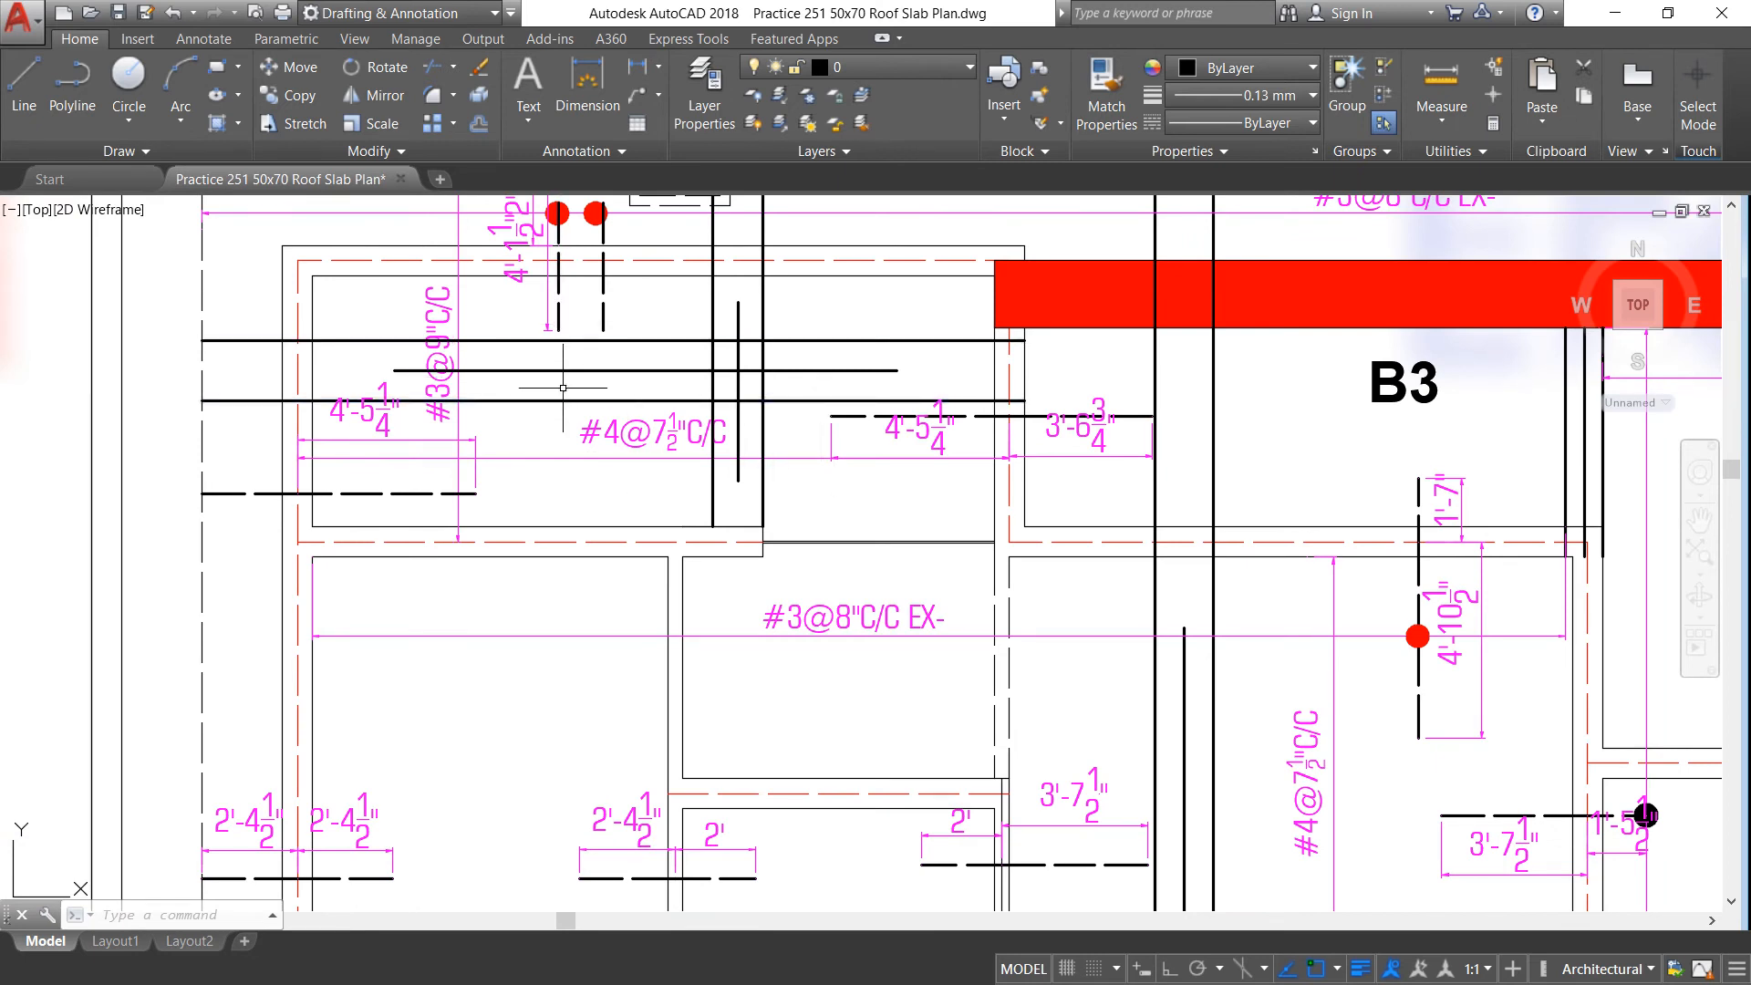
pyautogui.scroll(-2, 500, 332)
pyautogui.scroll(-4, 505, 330)
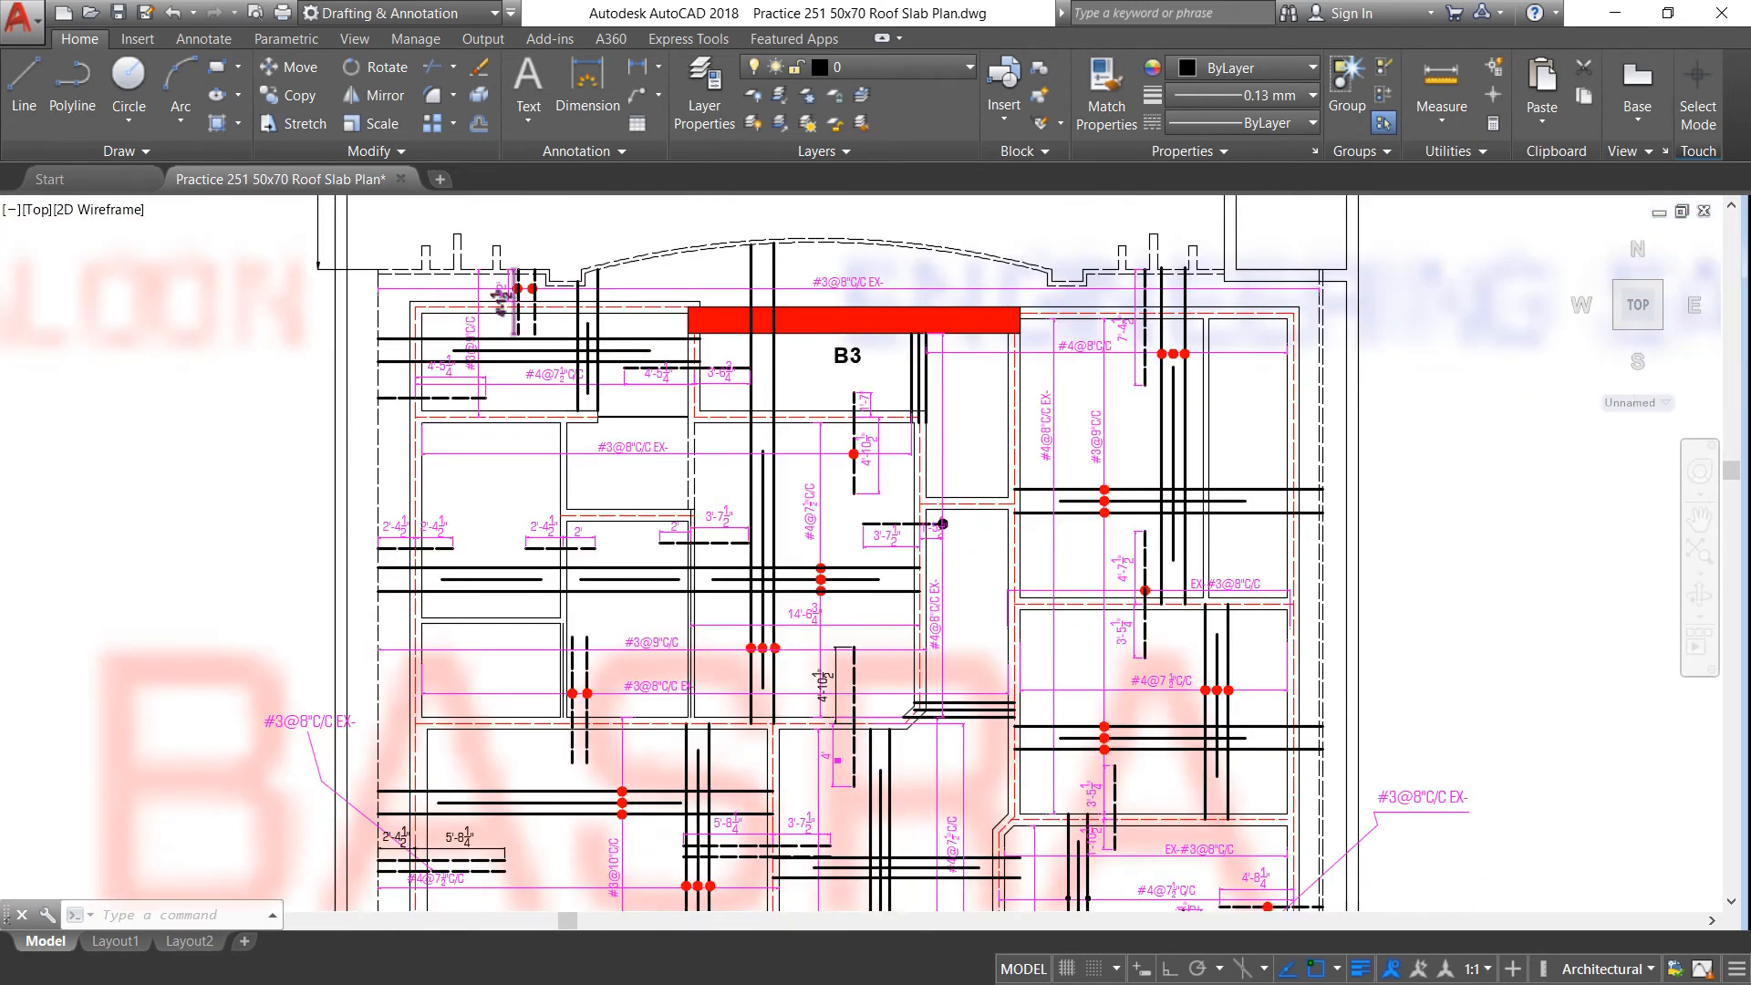
pyautogui.scroll(8, 508, 287)
pyautogui.scroll(-1, 525, 287)
pyautogui.scroll(-2, 460, 347)
pyautogui.scroll(-1, 483, 410)
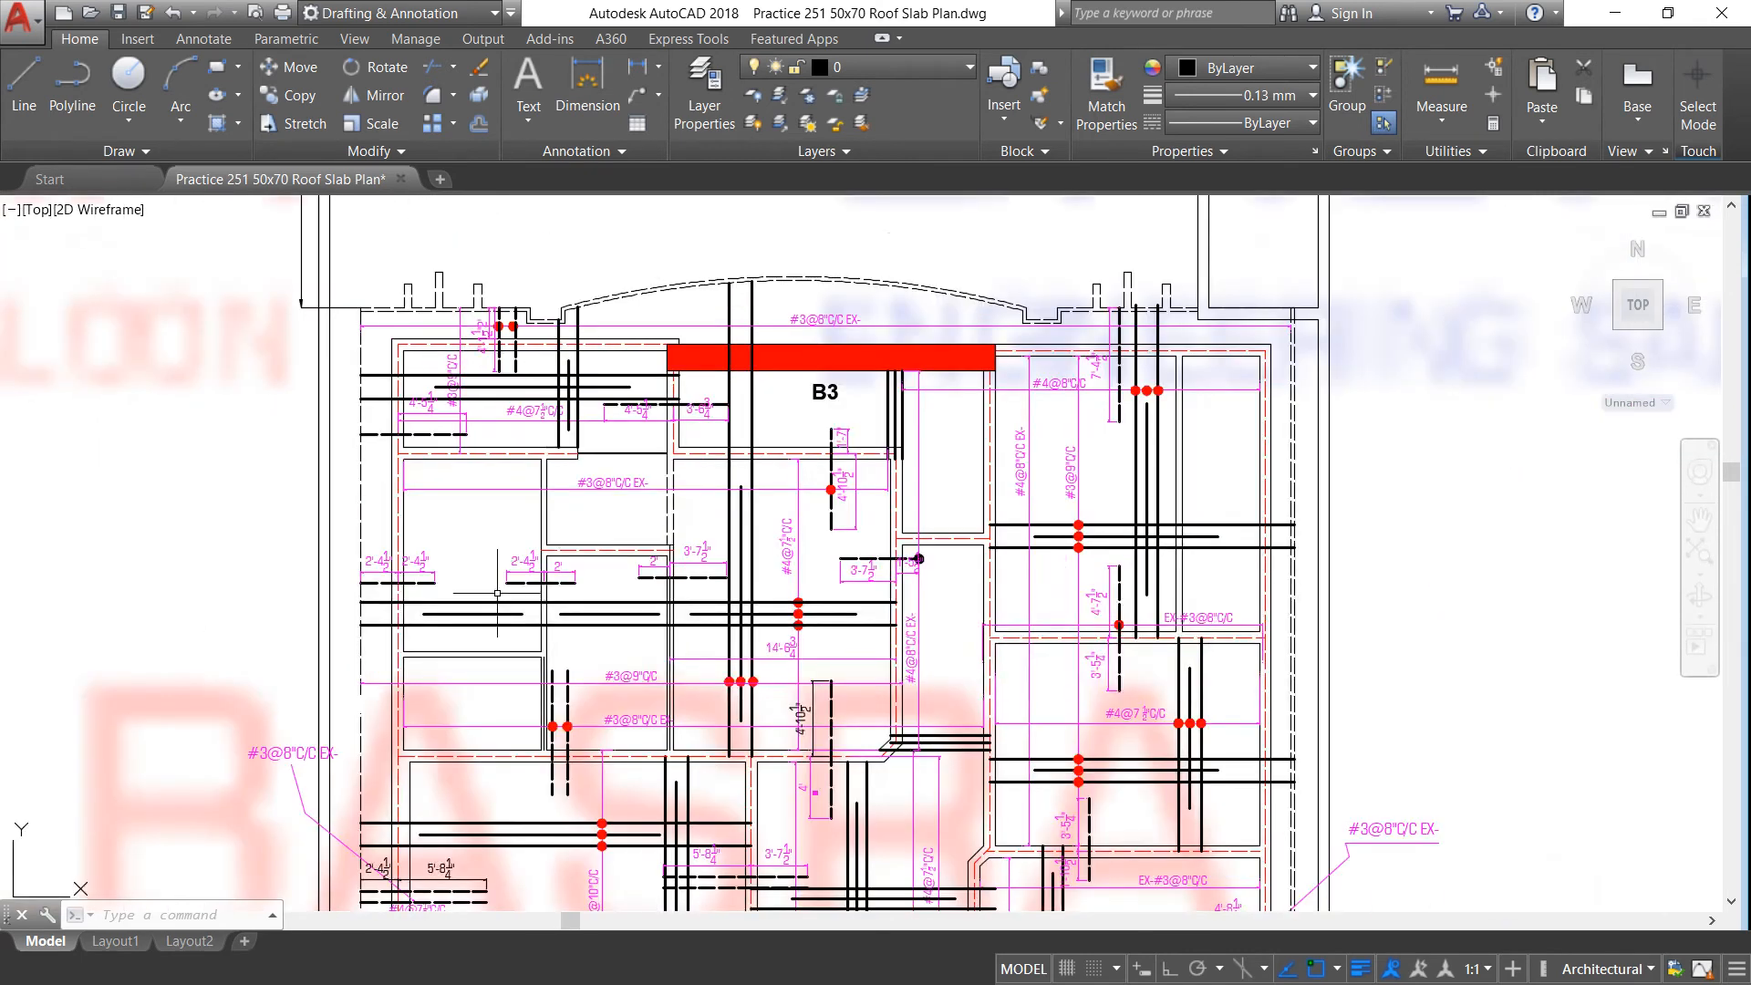
# Step: Trace the #3@8"C/C EX- distribution line below beam B3 from the west wall to the dashed extra bar and its length dimensions
pyautogui.scroll(1, 554, 525)
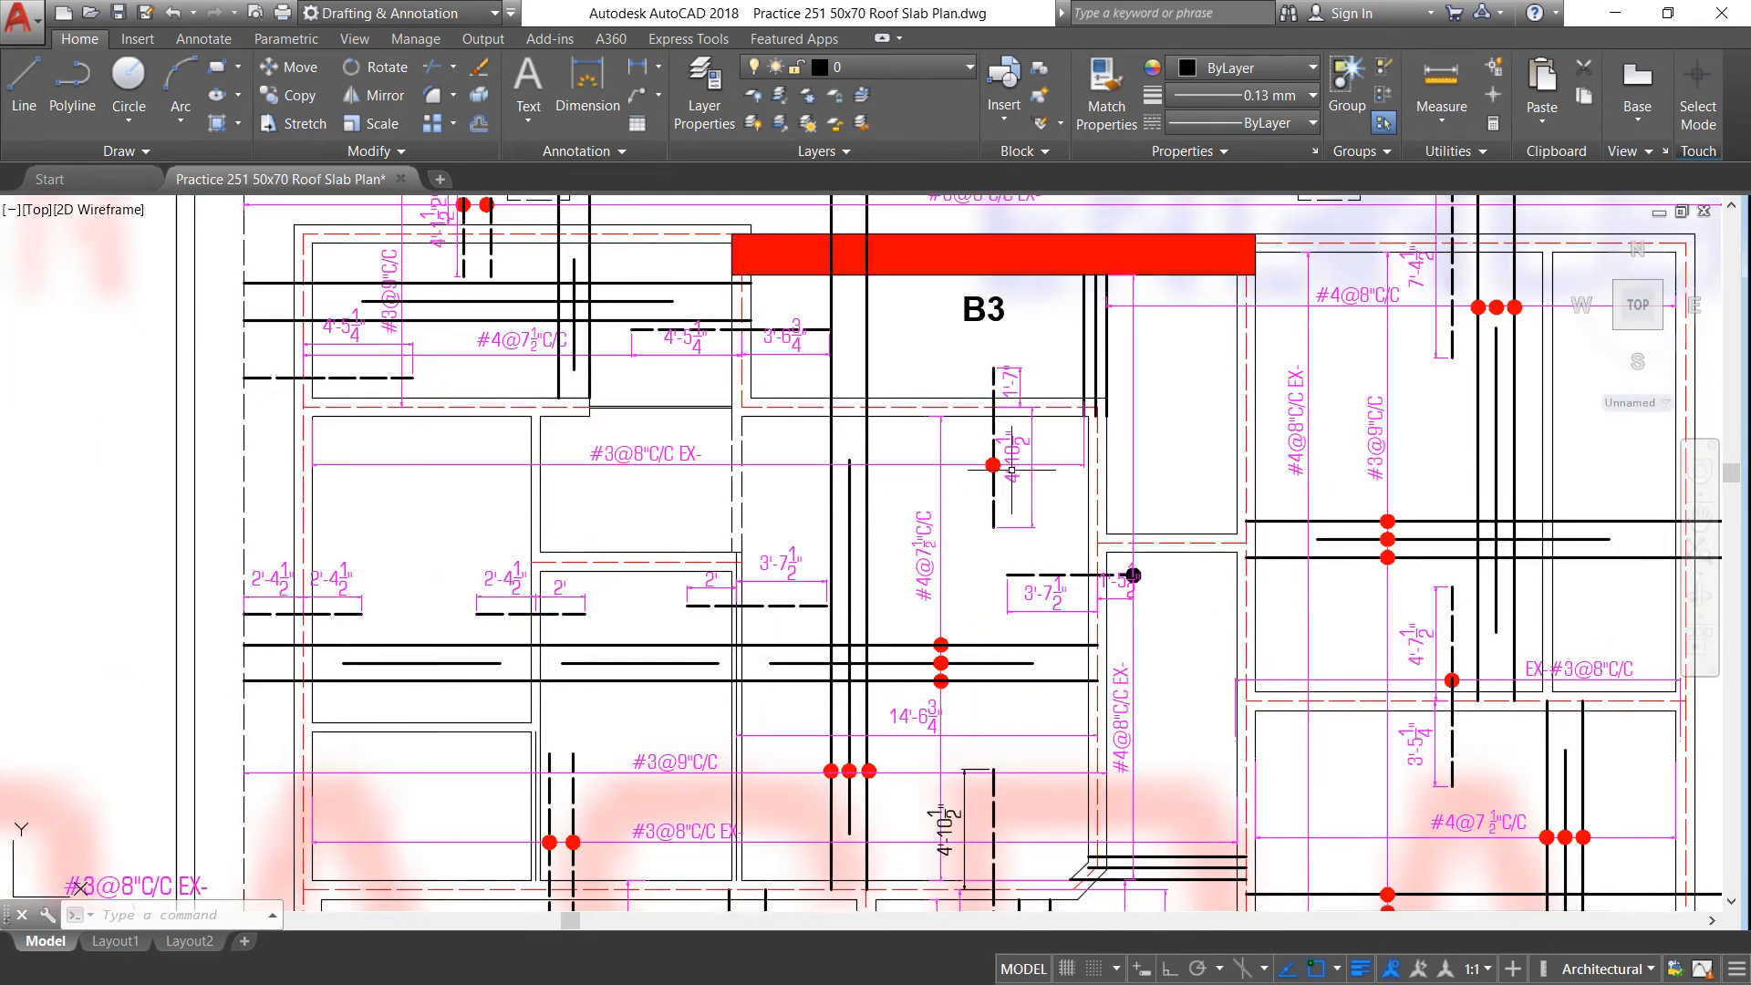
pyautogui.scroll(1, 1110, 463)
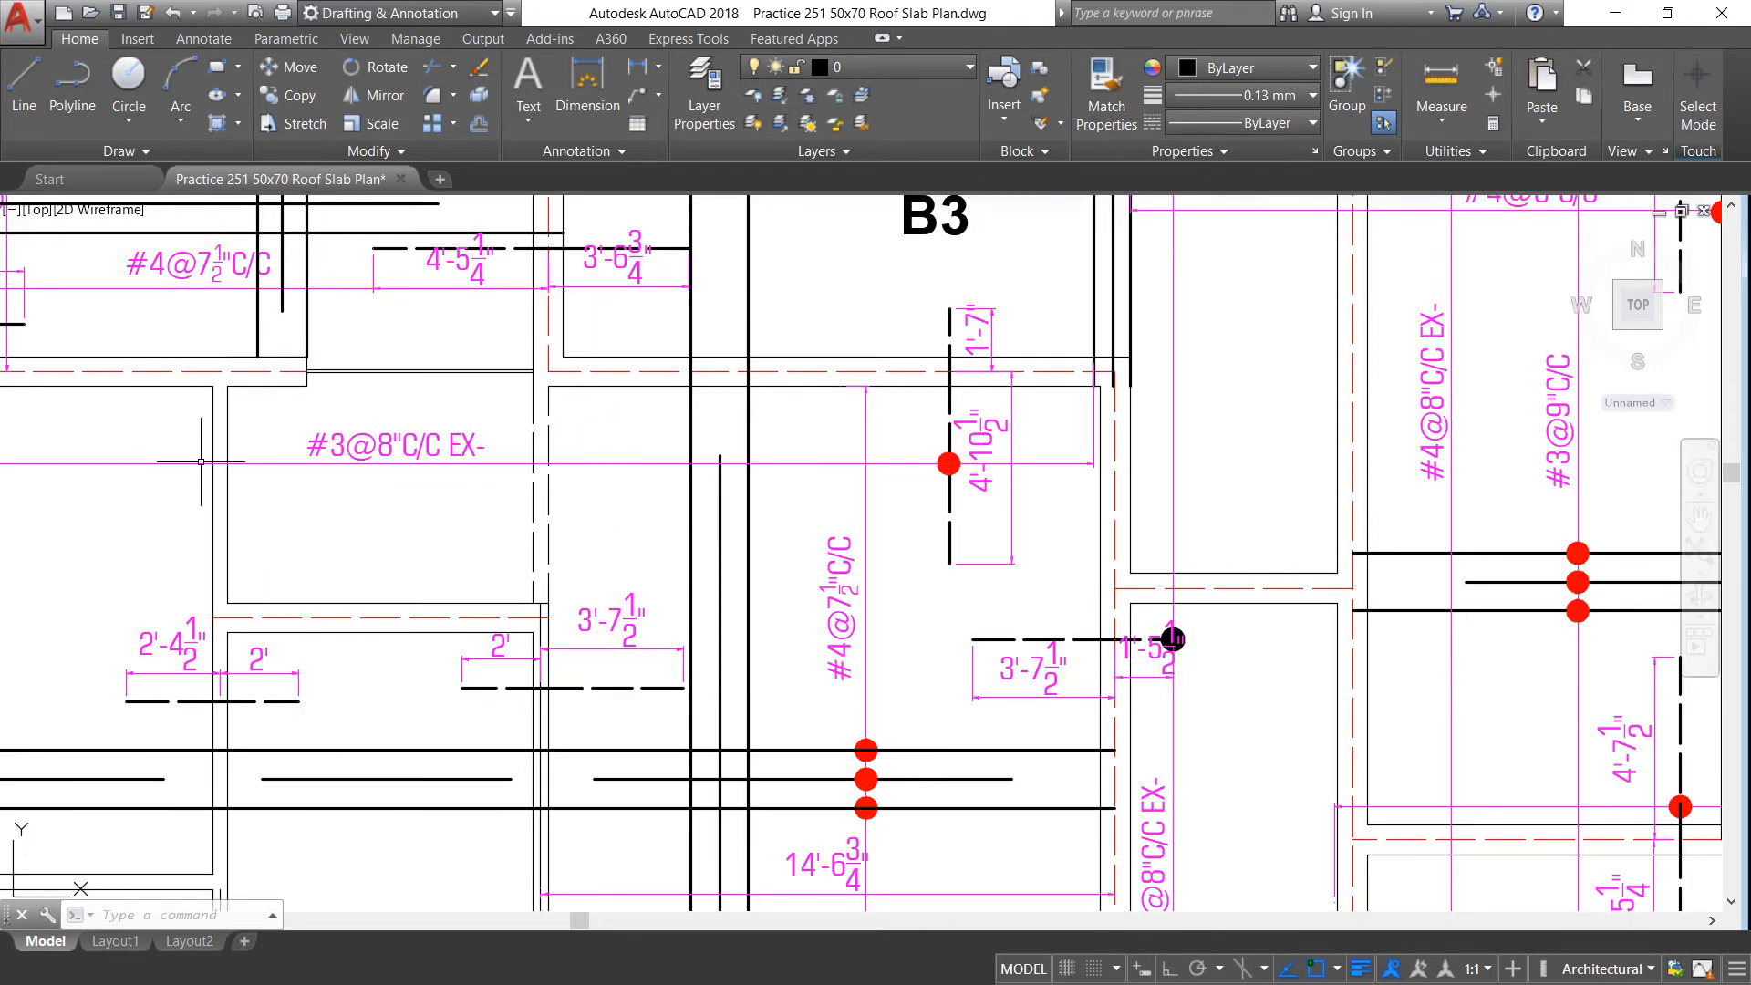
pyautogui.scroll(-1, 657, 465)
pyautogui.scroll(2, 186, 470)
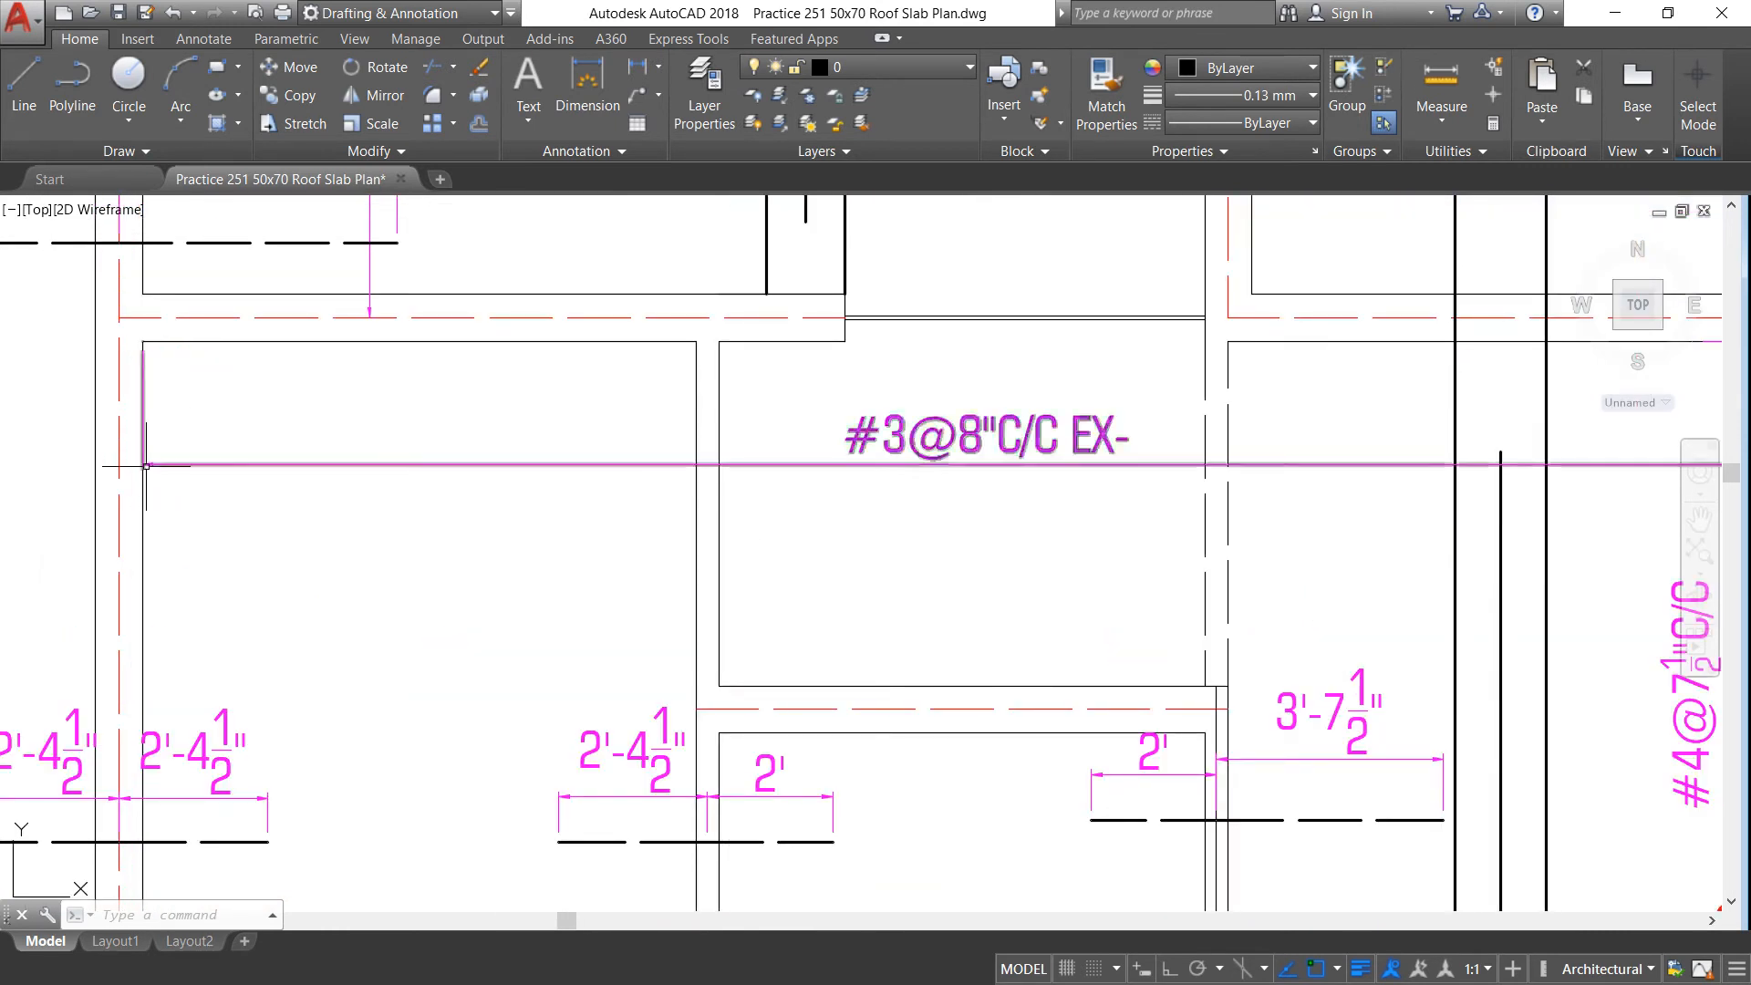
pyautogui.scroll(-1, 149, 467)
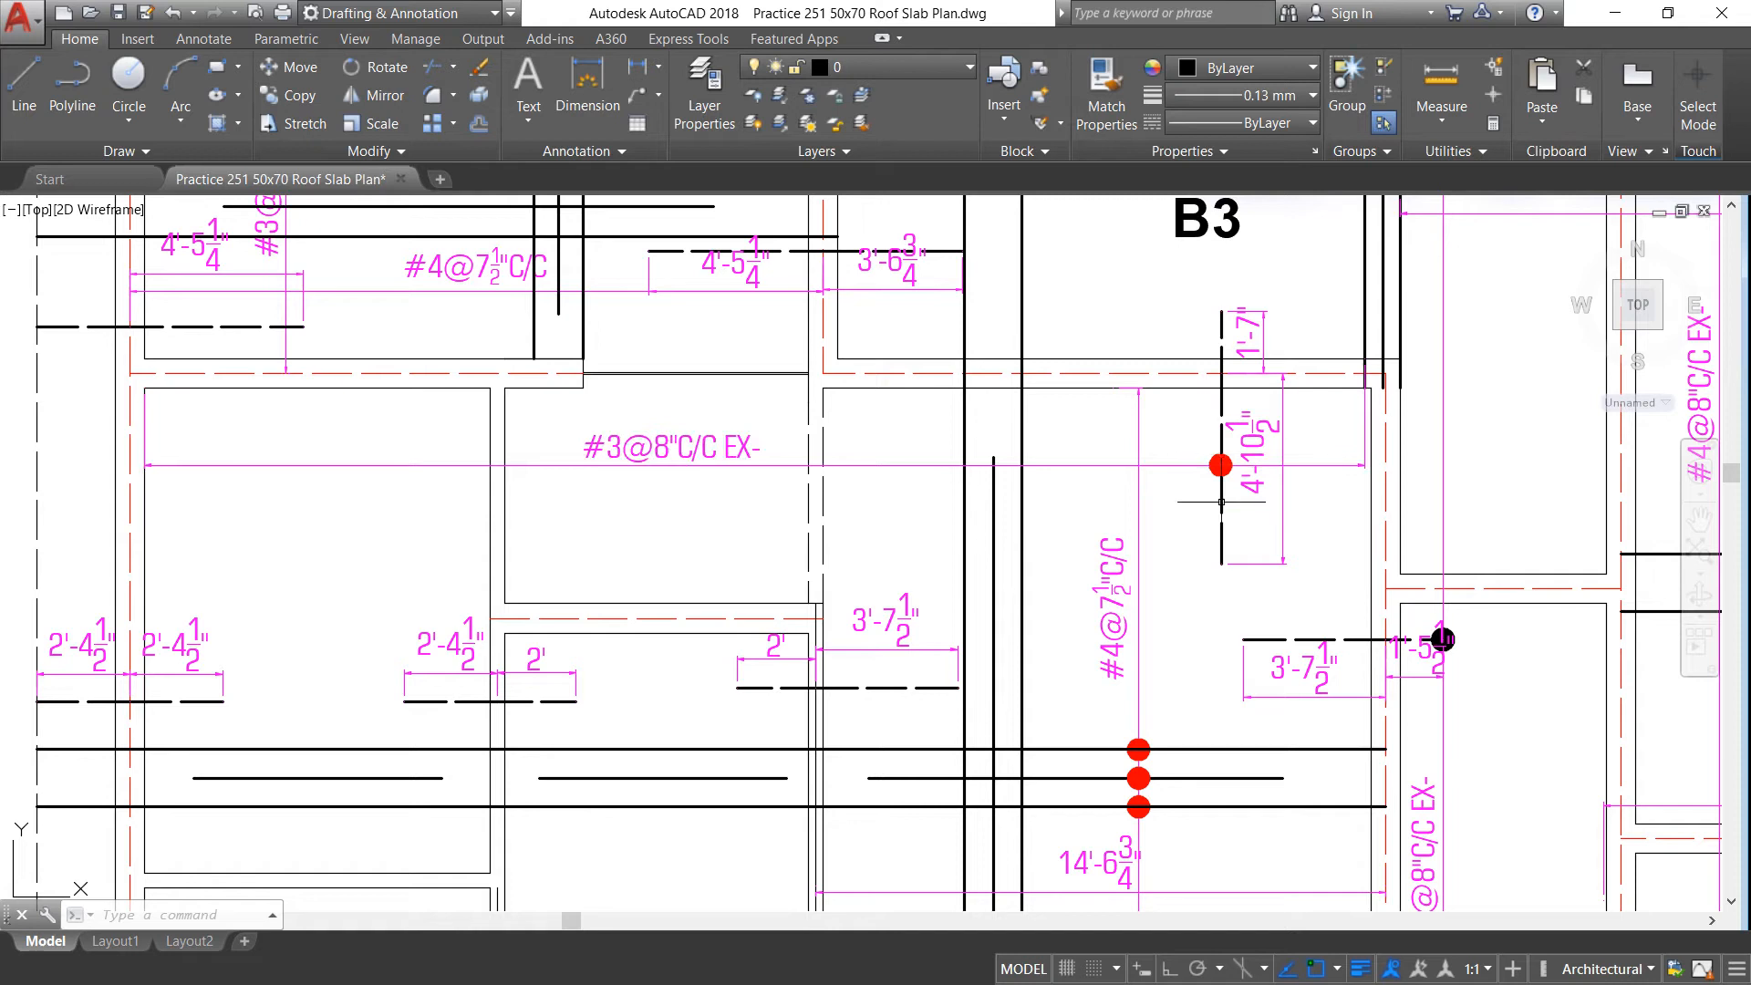
pyautogui.scroll(1, 1278, 429)
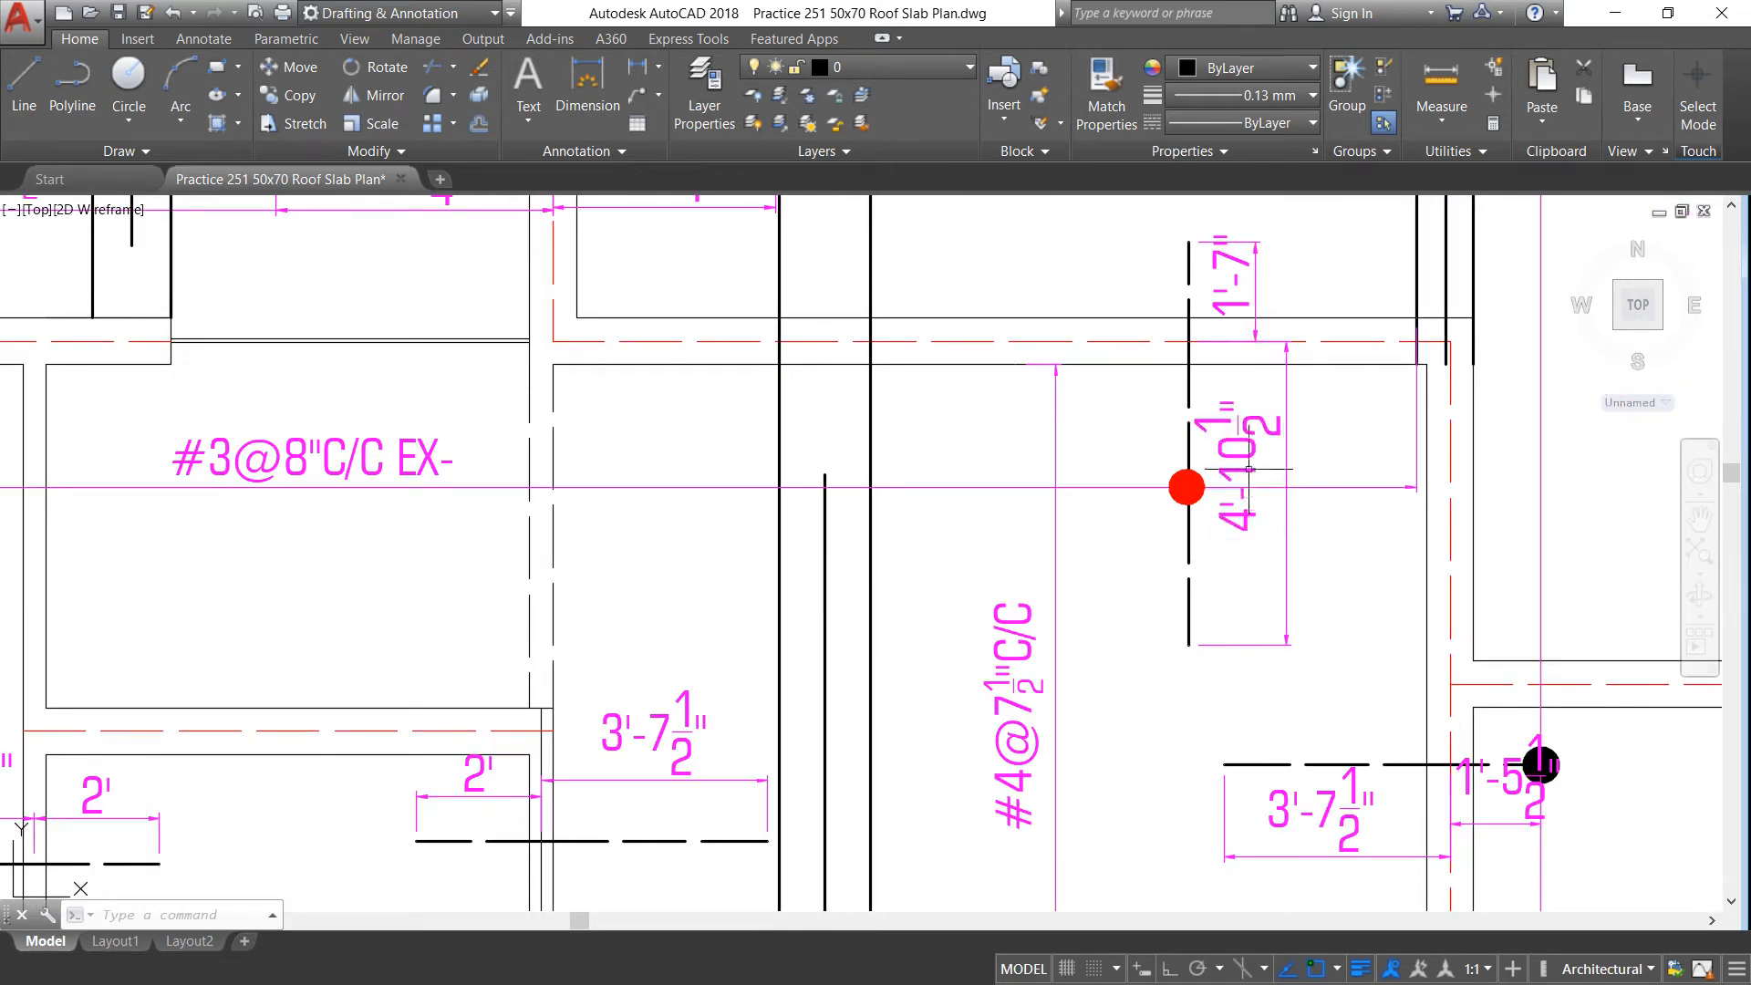
# Step: Examine the dashed extra bar south of beam B3, its two length dimensions and the #3@8"C/C EX- distribution line it crosses
pyautogui.scroll(-1, 1185, 401)
pyautogui.scroll(2, 1176, 392)
pyautogui.scroll(-2, 1168, 378)
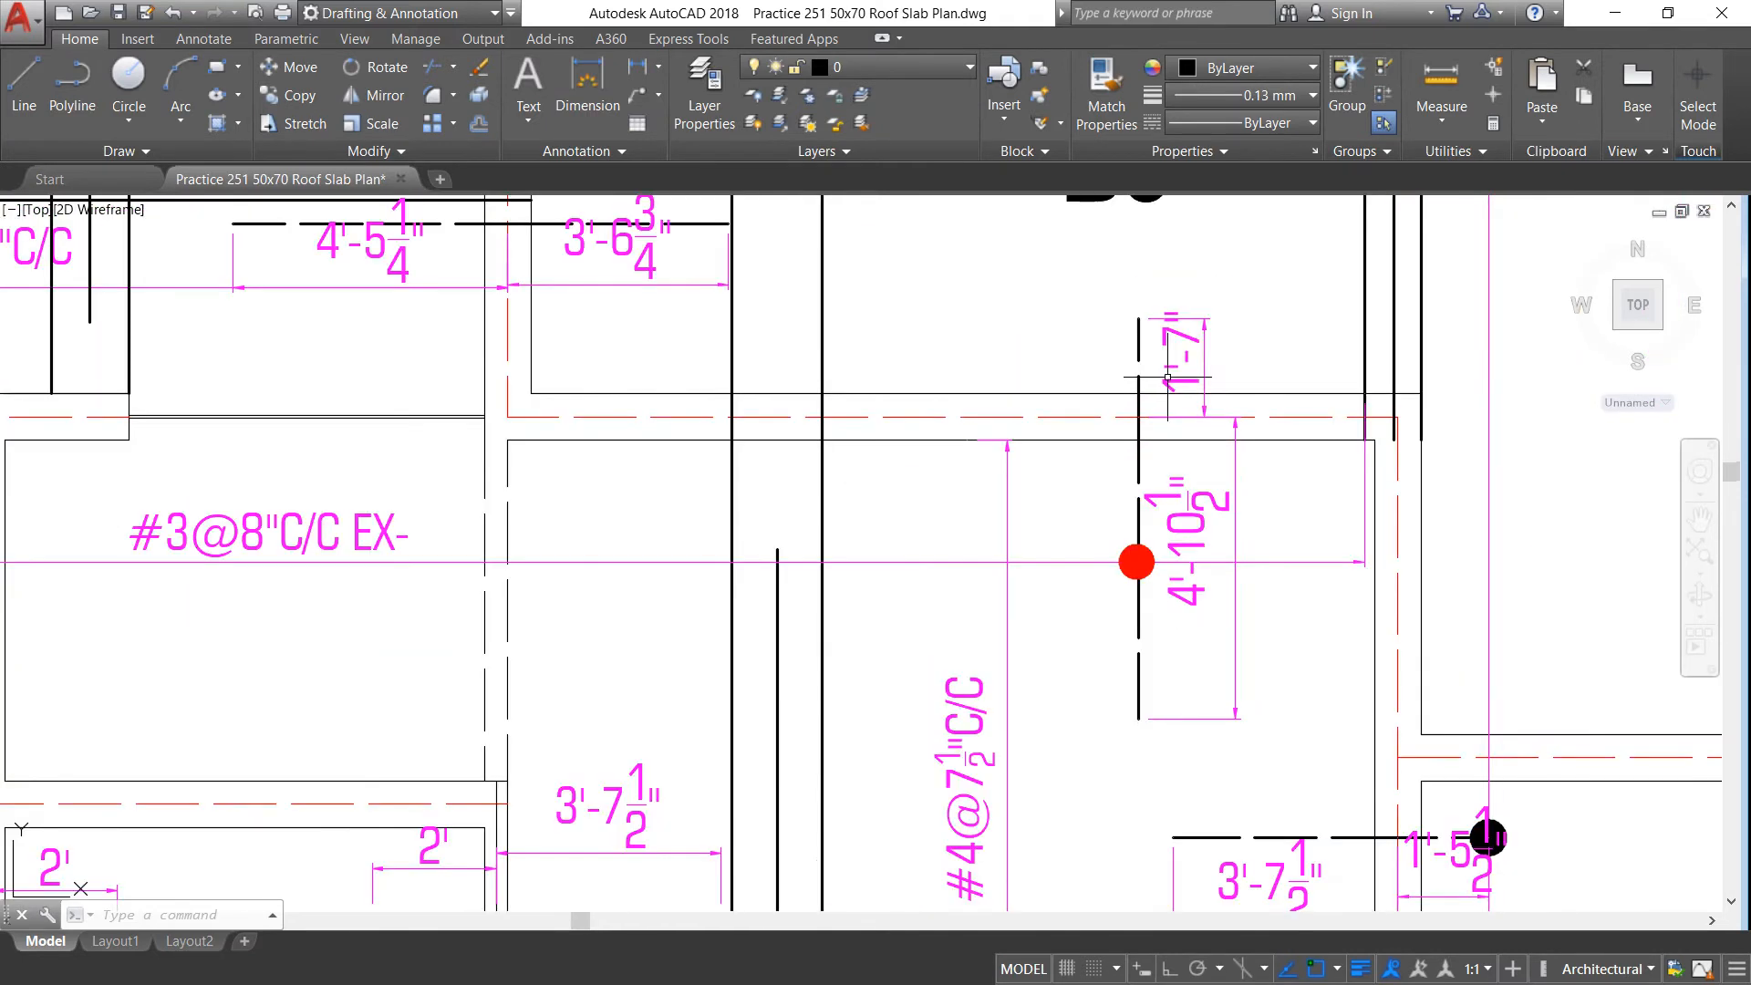
pyautogui.scroll(-2, 1170, 365)
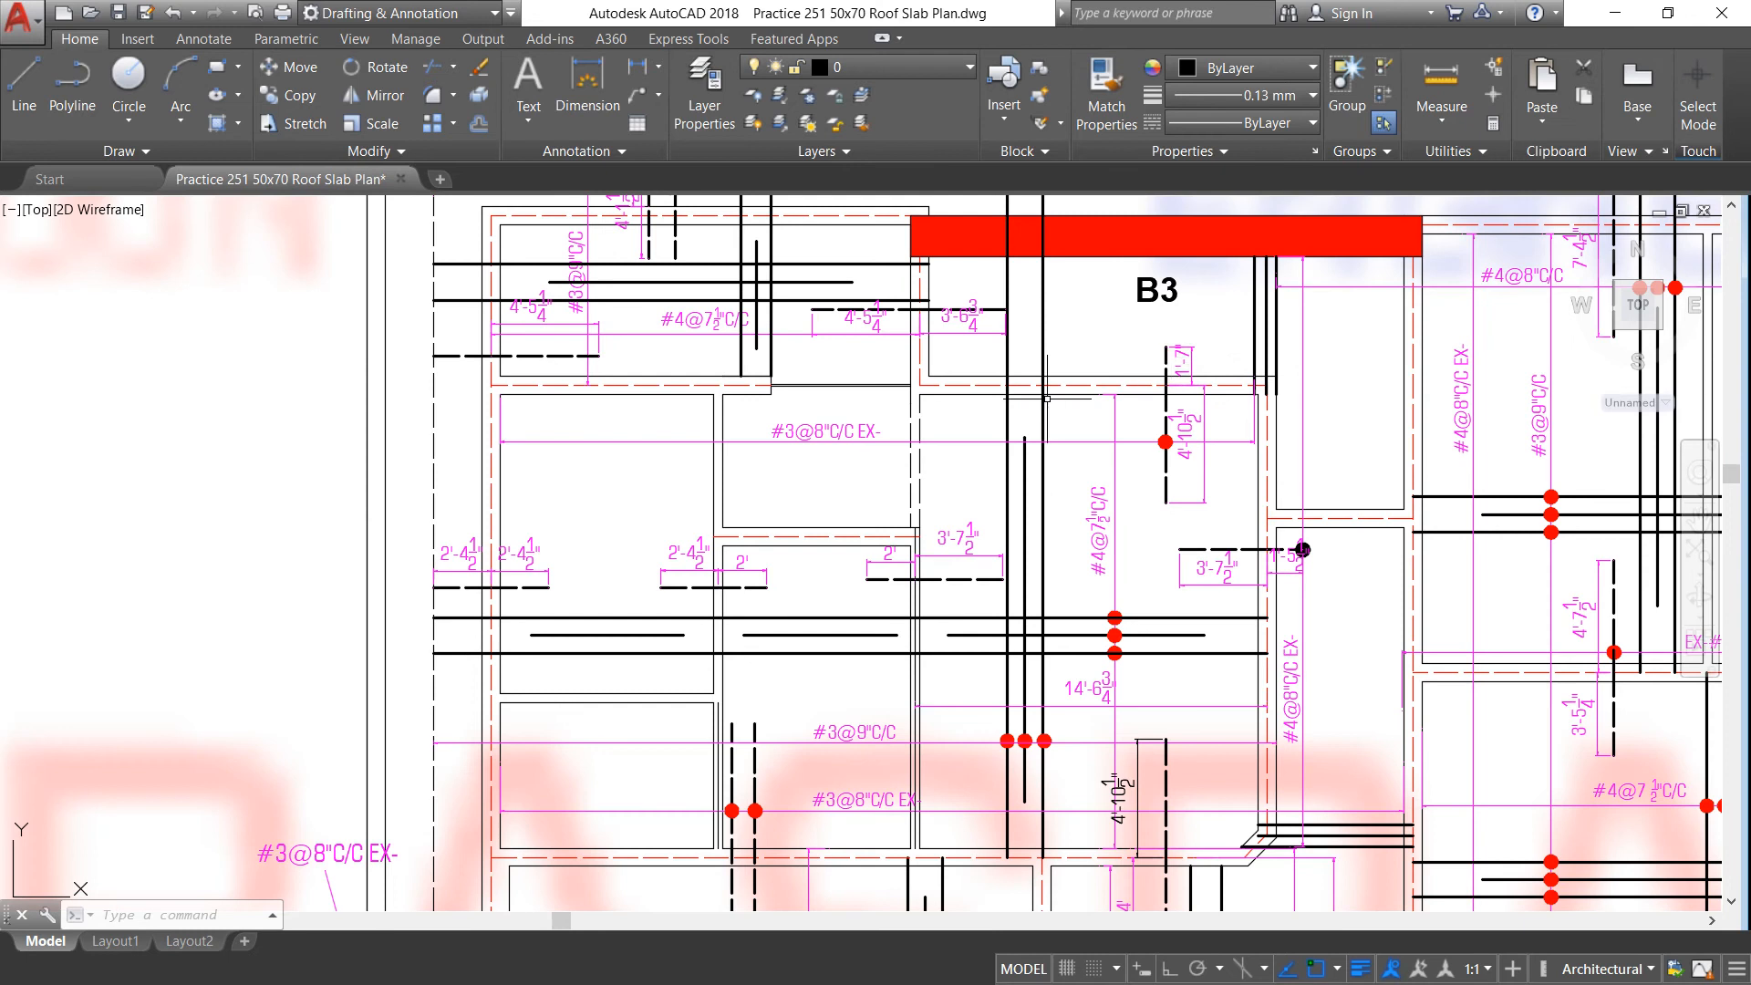
pyautogui.scroll(2, 1045, 420)
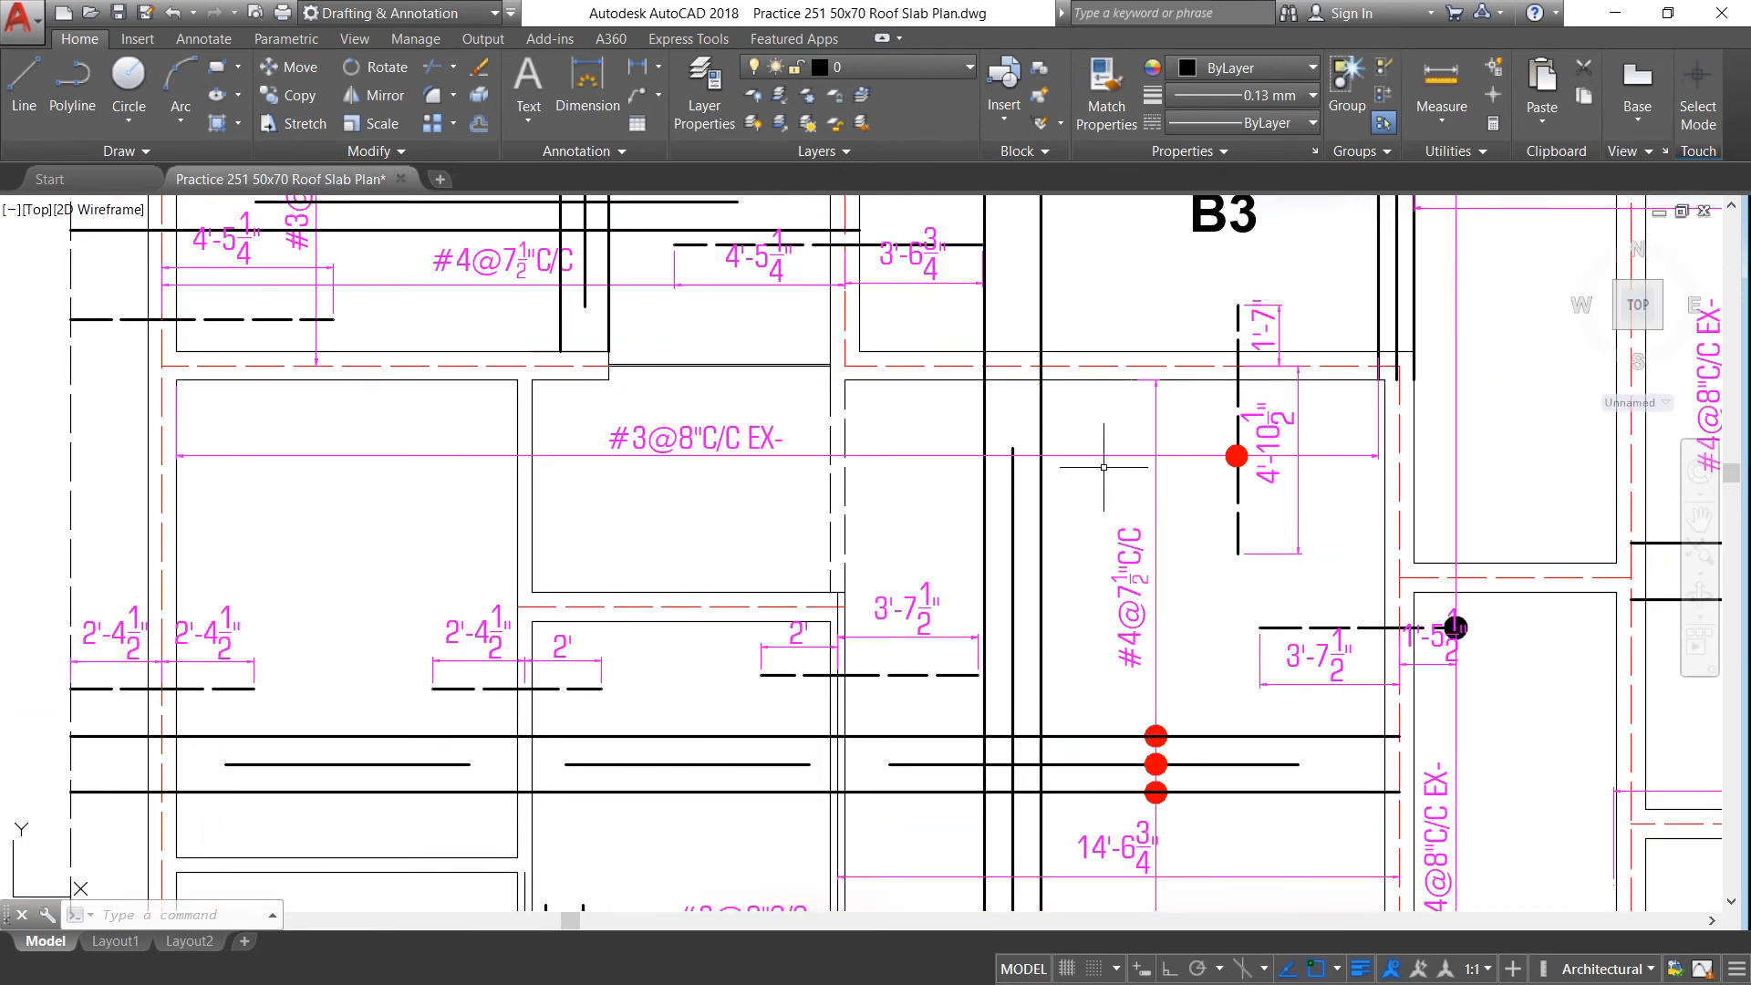
pyautogui.scroll(-2, 1104, 466)
pyautogui.scroll(2, 1122, 638)
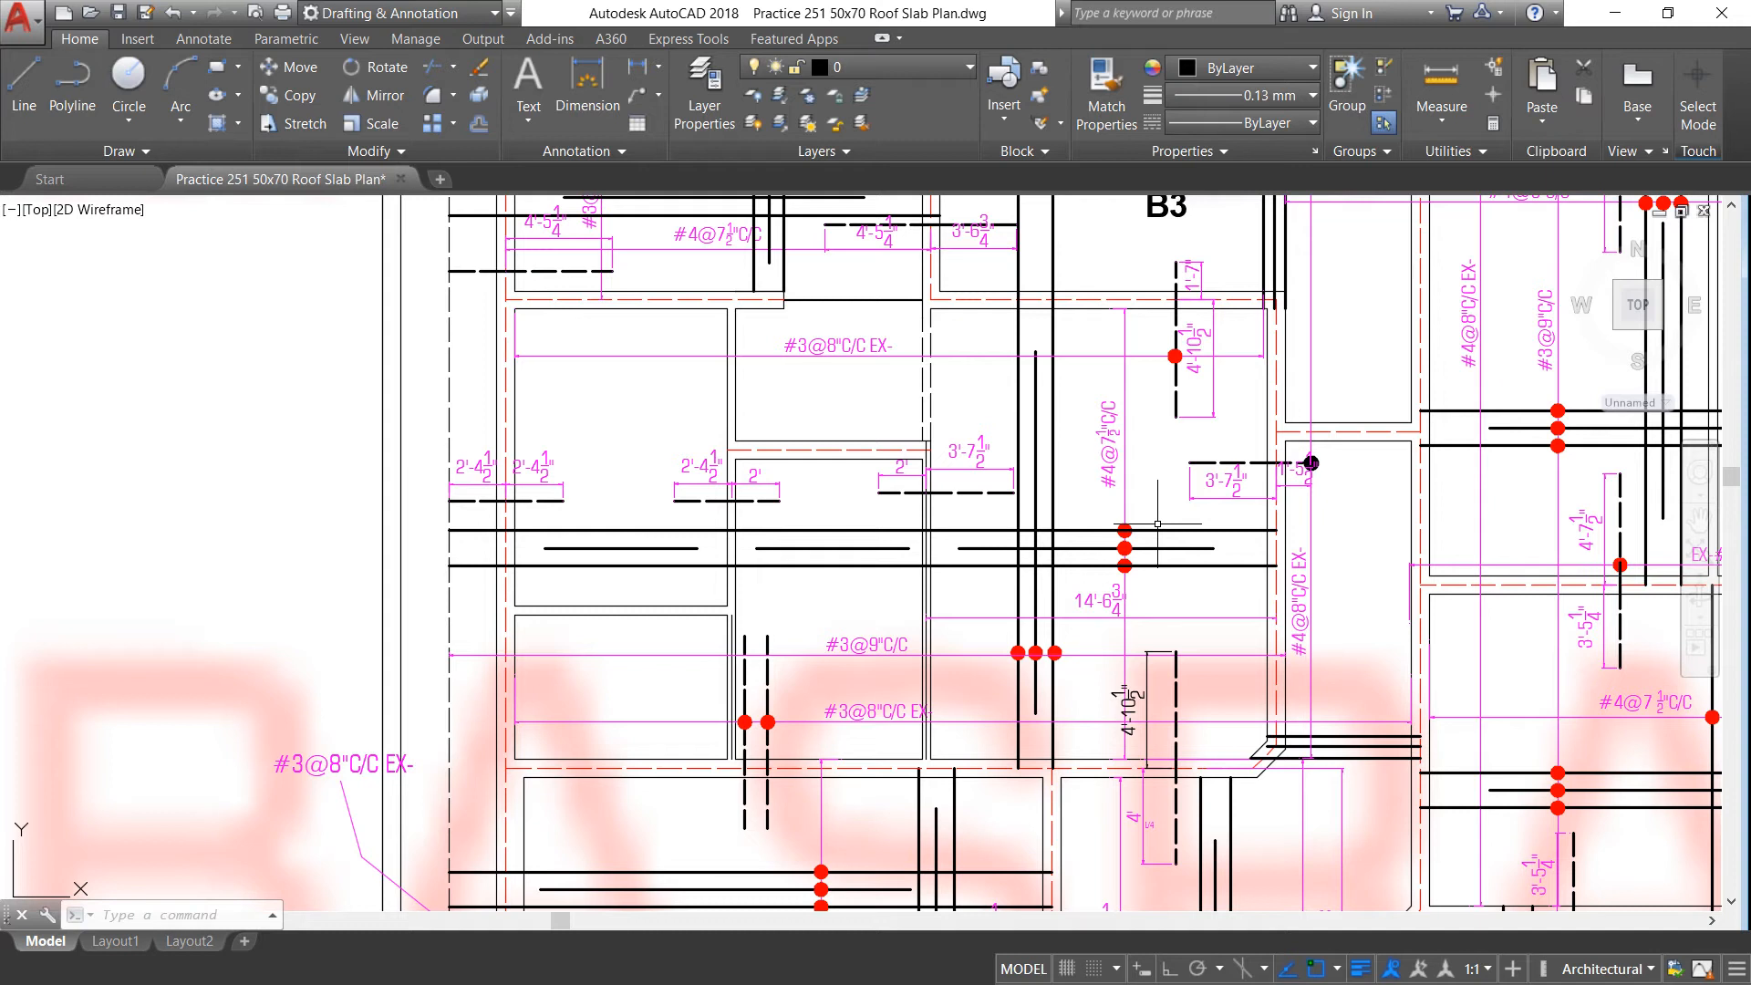
pyautogui.scroll(-2, 1086, 534)
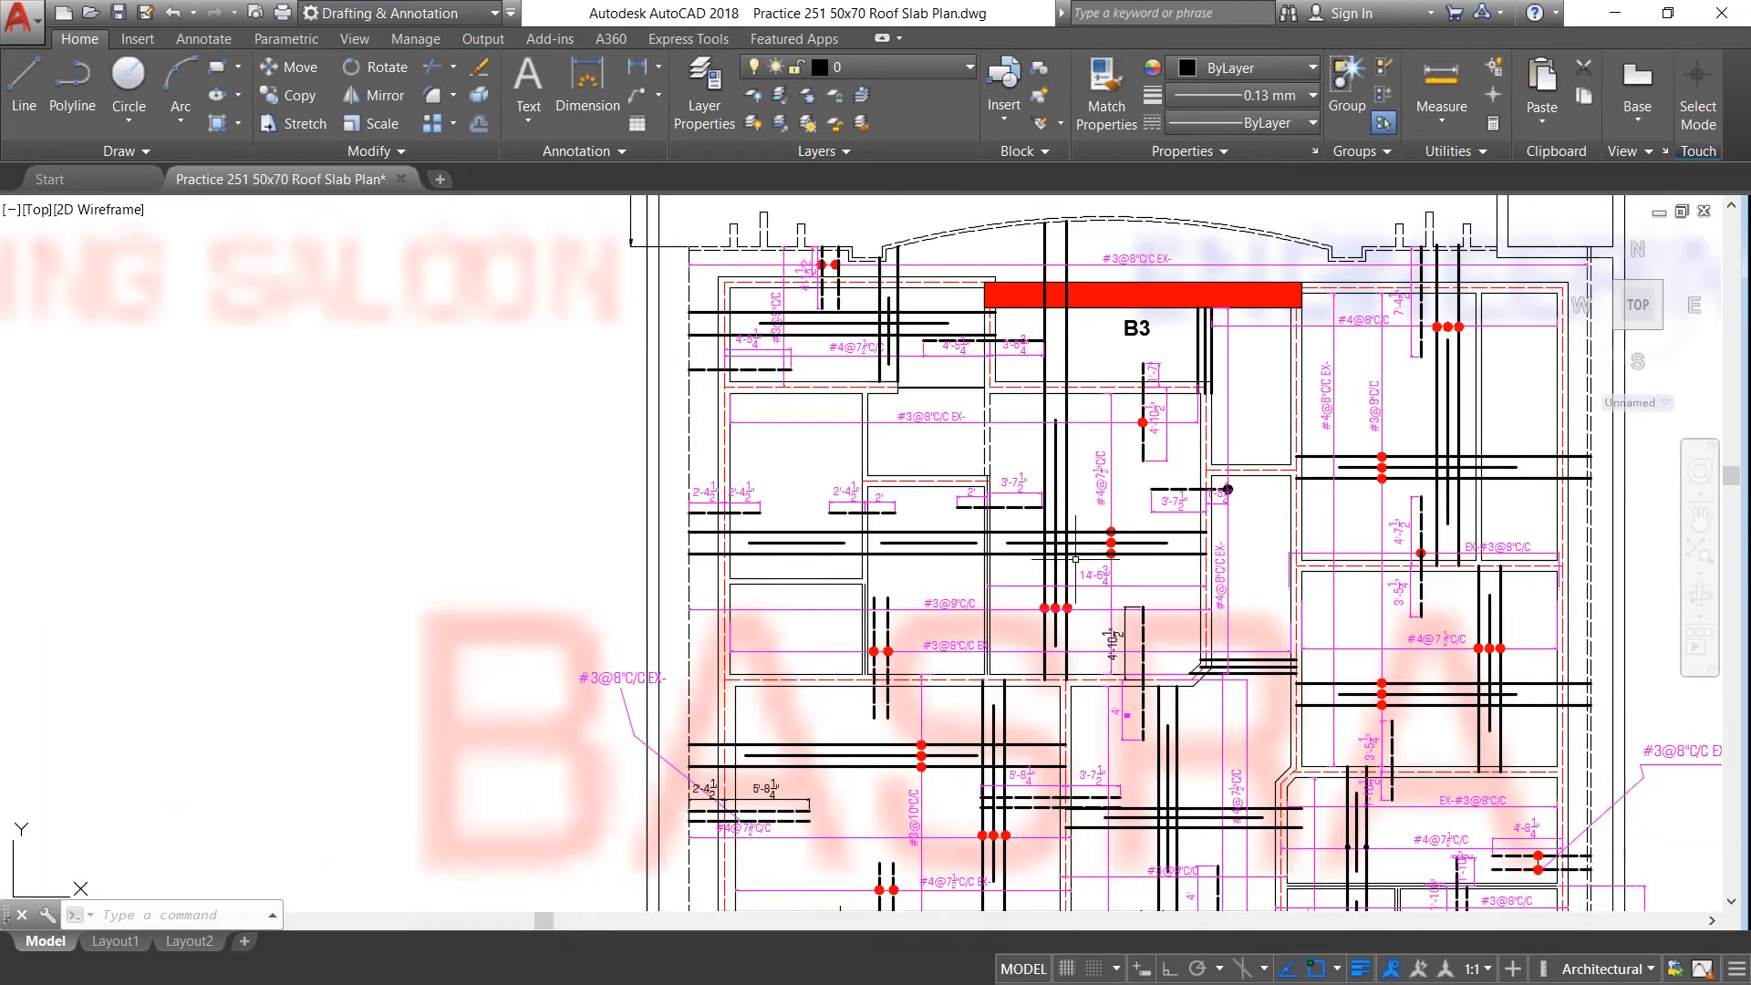
pyautogui.scroll(1, 1075, 558)
pyautogui.scroll(-1, 912, 552)
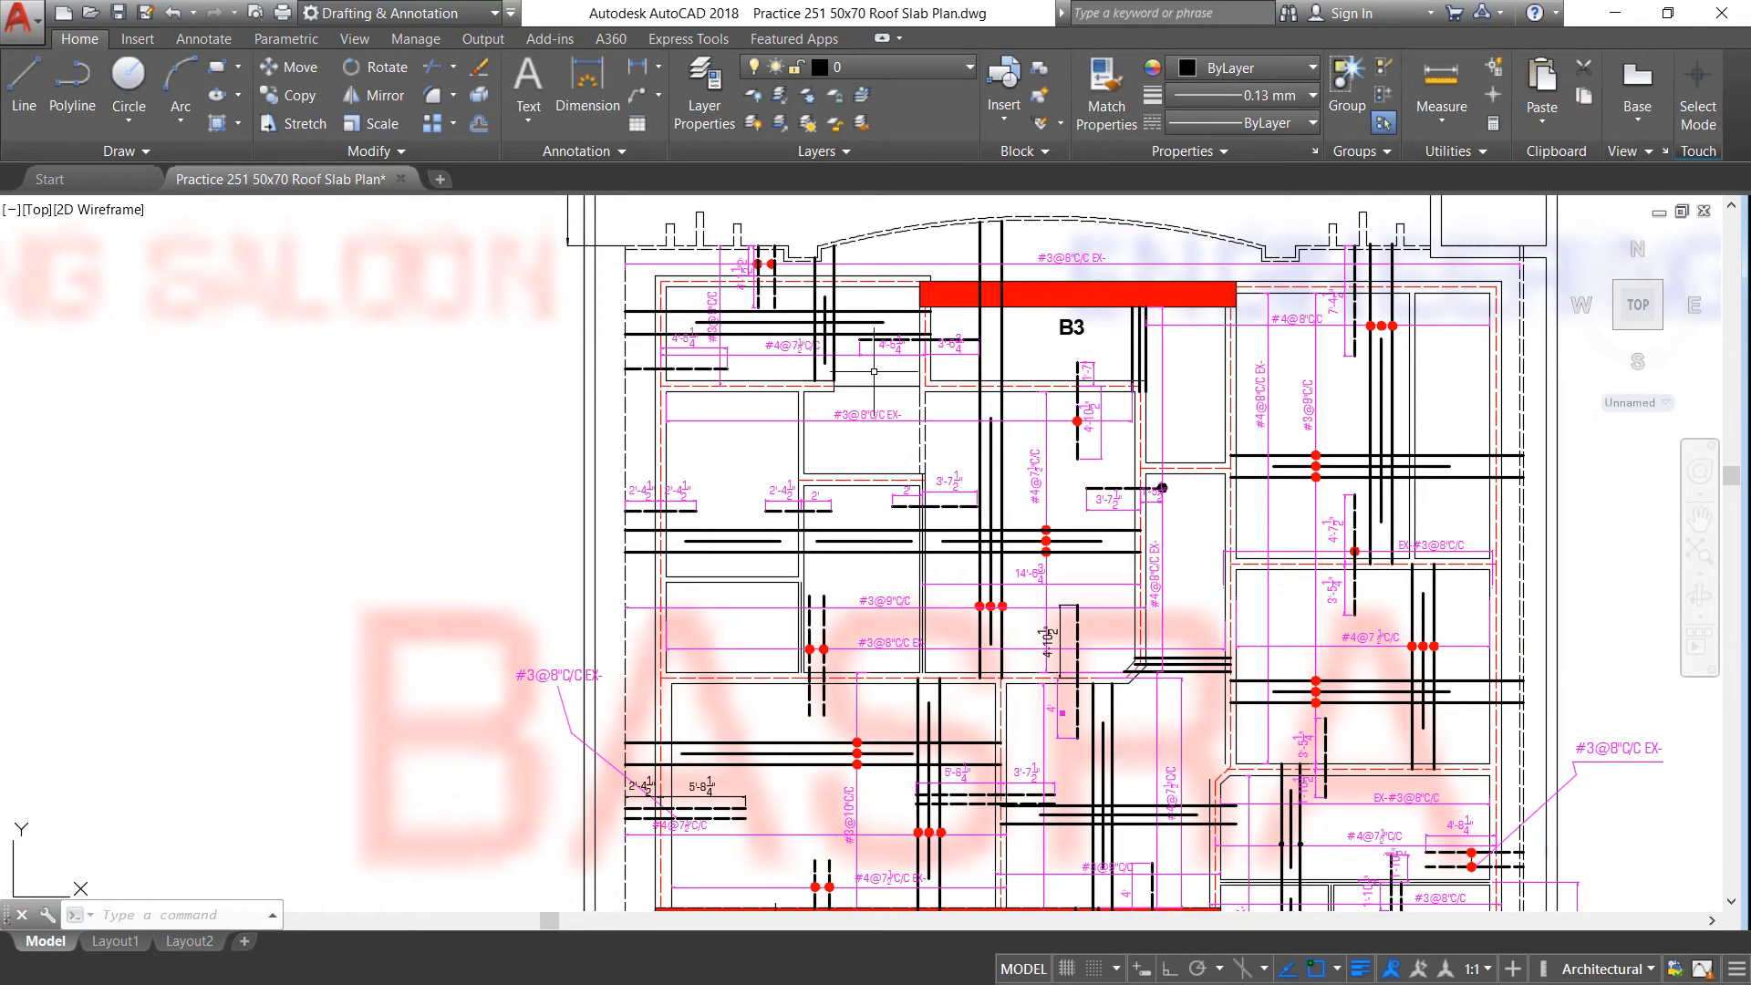
# Step: Look over the whole plan from the front rooms to the bars between beams CB1 and B1 and the adjoining east room
pyautogui.scroll(-1, 874, 371)
pyautogui.scroll(-1, 818, 352)
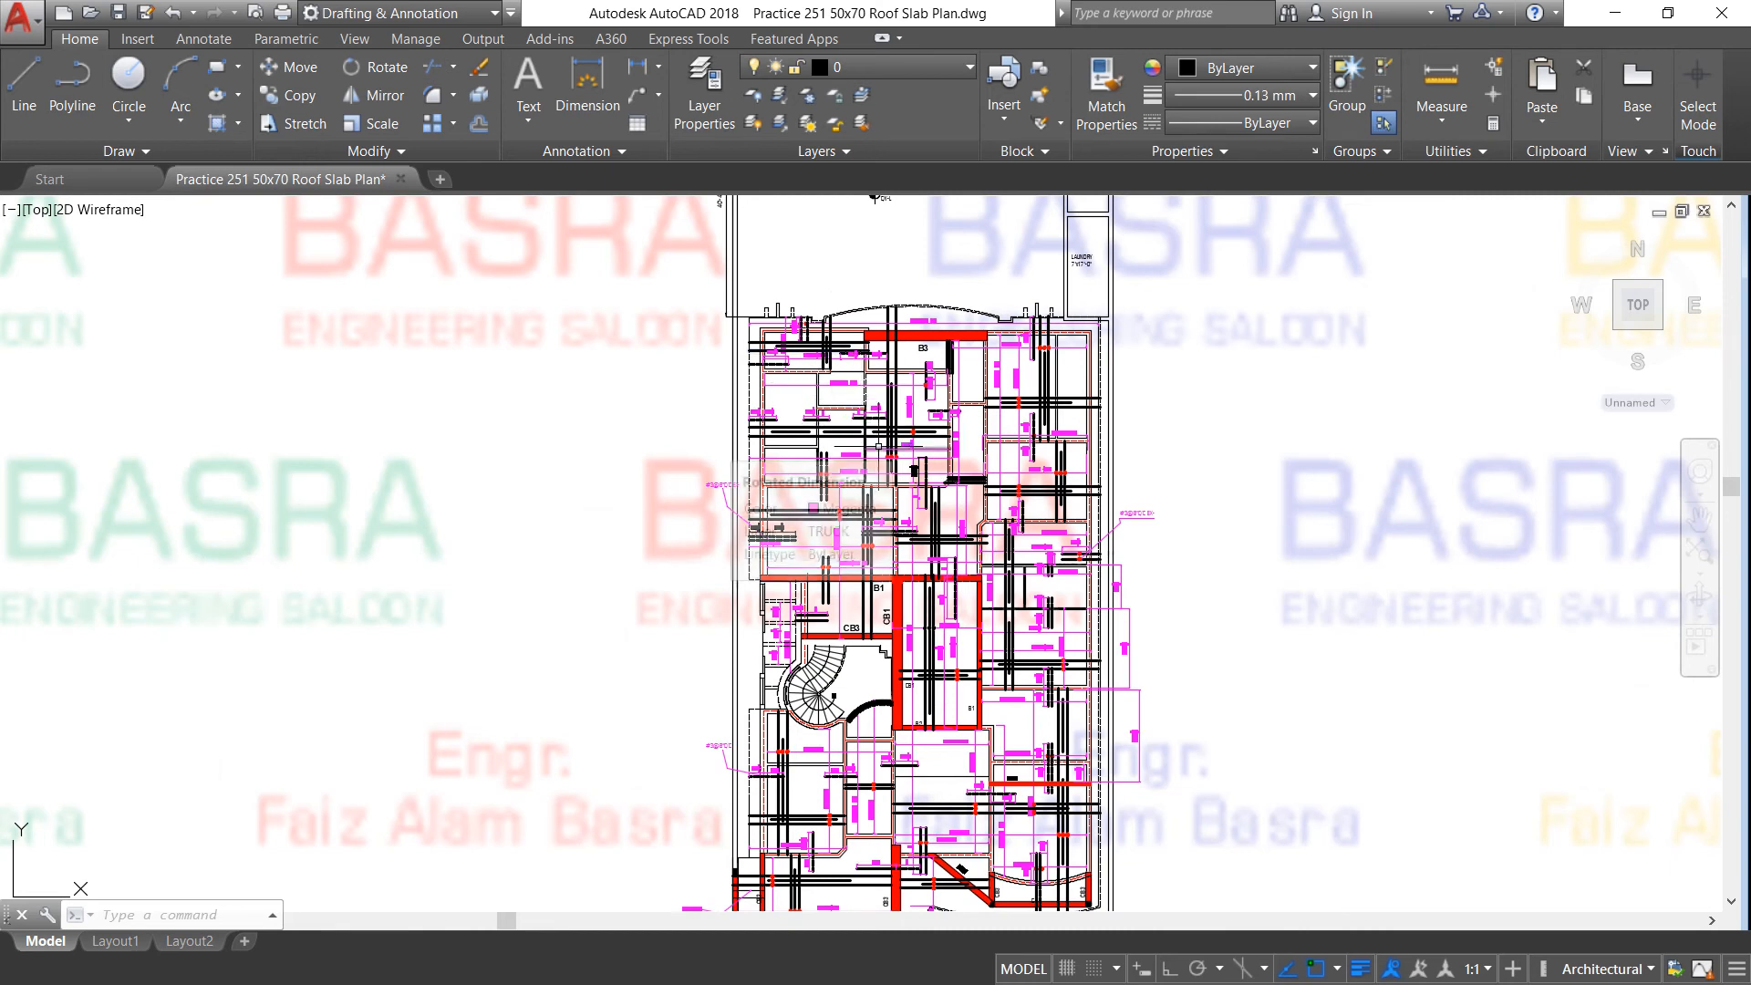
pyautogui.scroll(-1, 729, 436)
pyautogui.scroll(8, 898, 617)
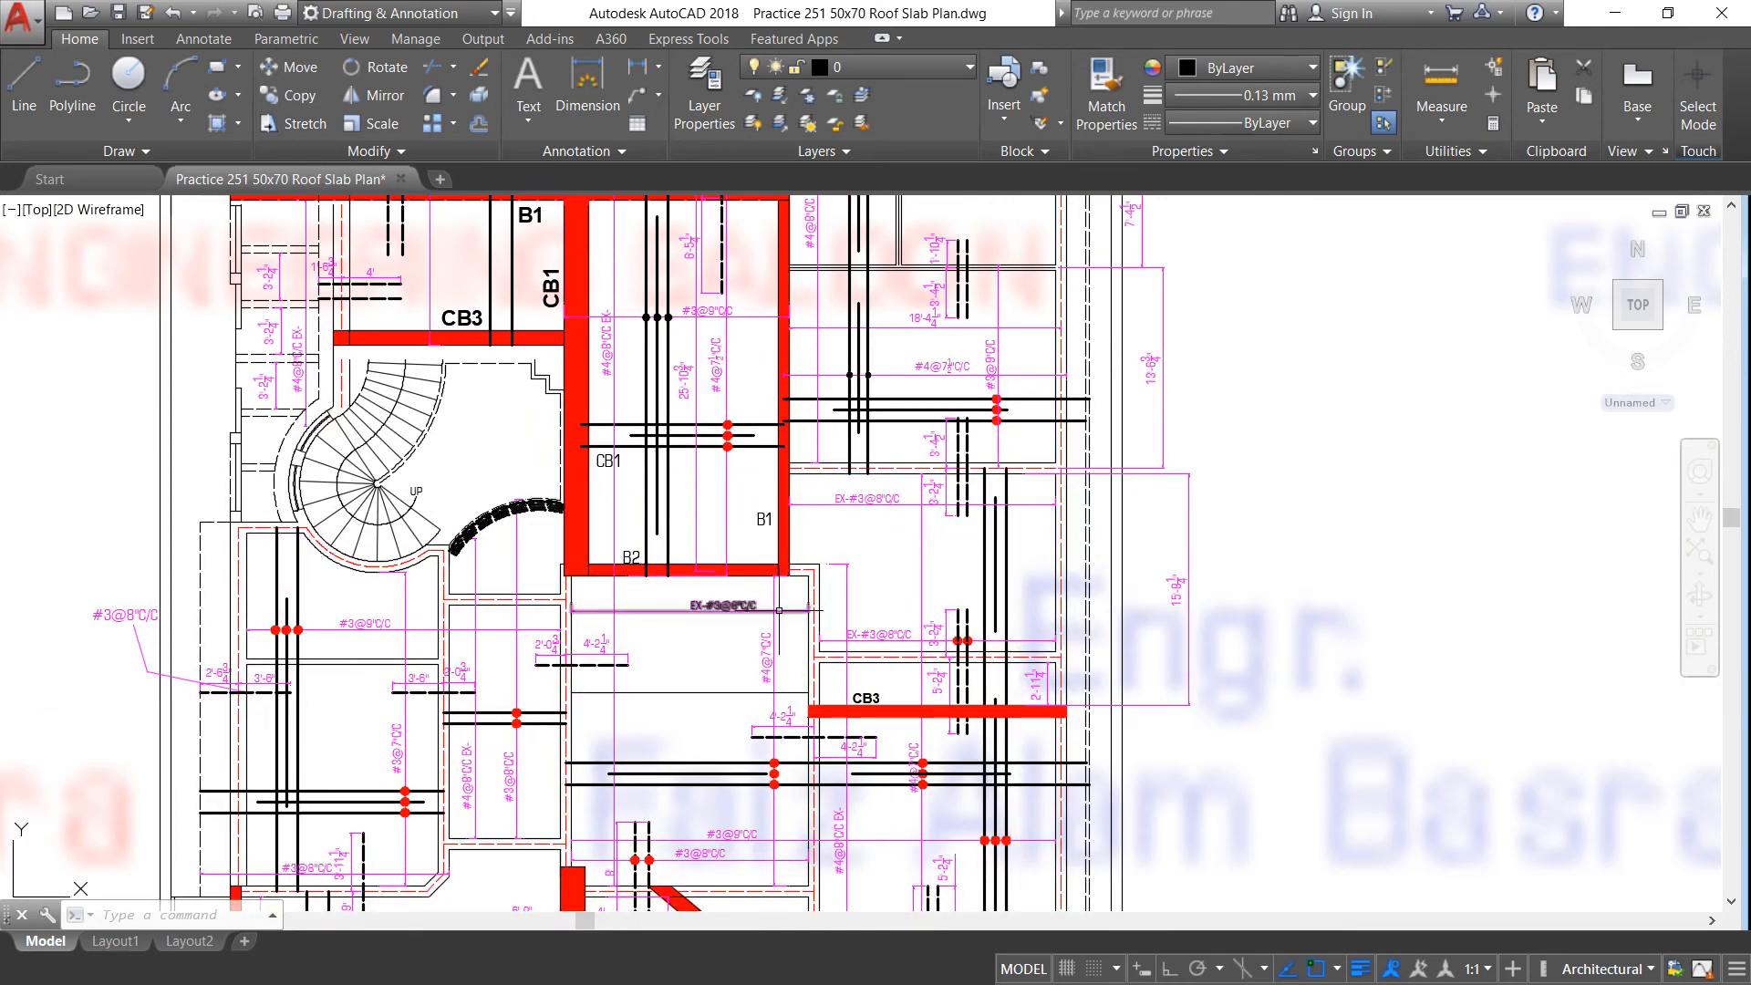
pyautogui.scroll(2, 782, 607)
pyautogui.scroll(-10, 623, 547)
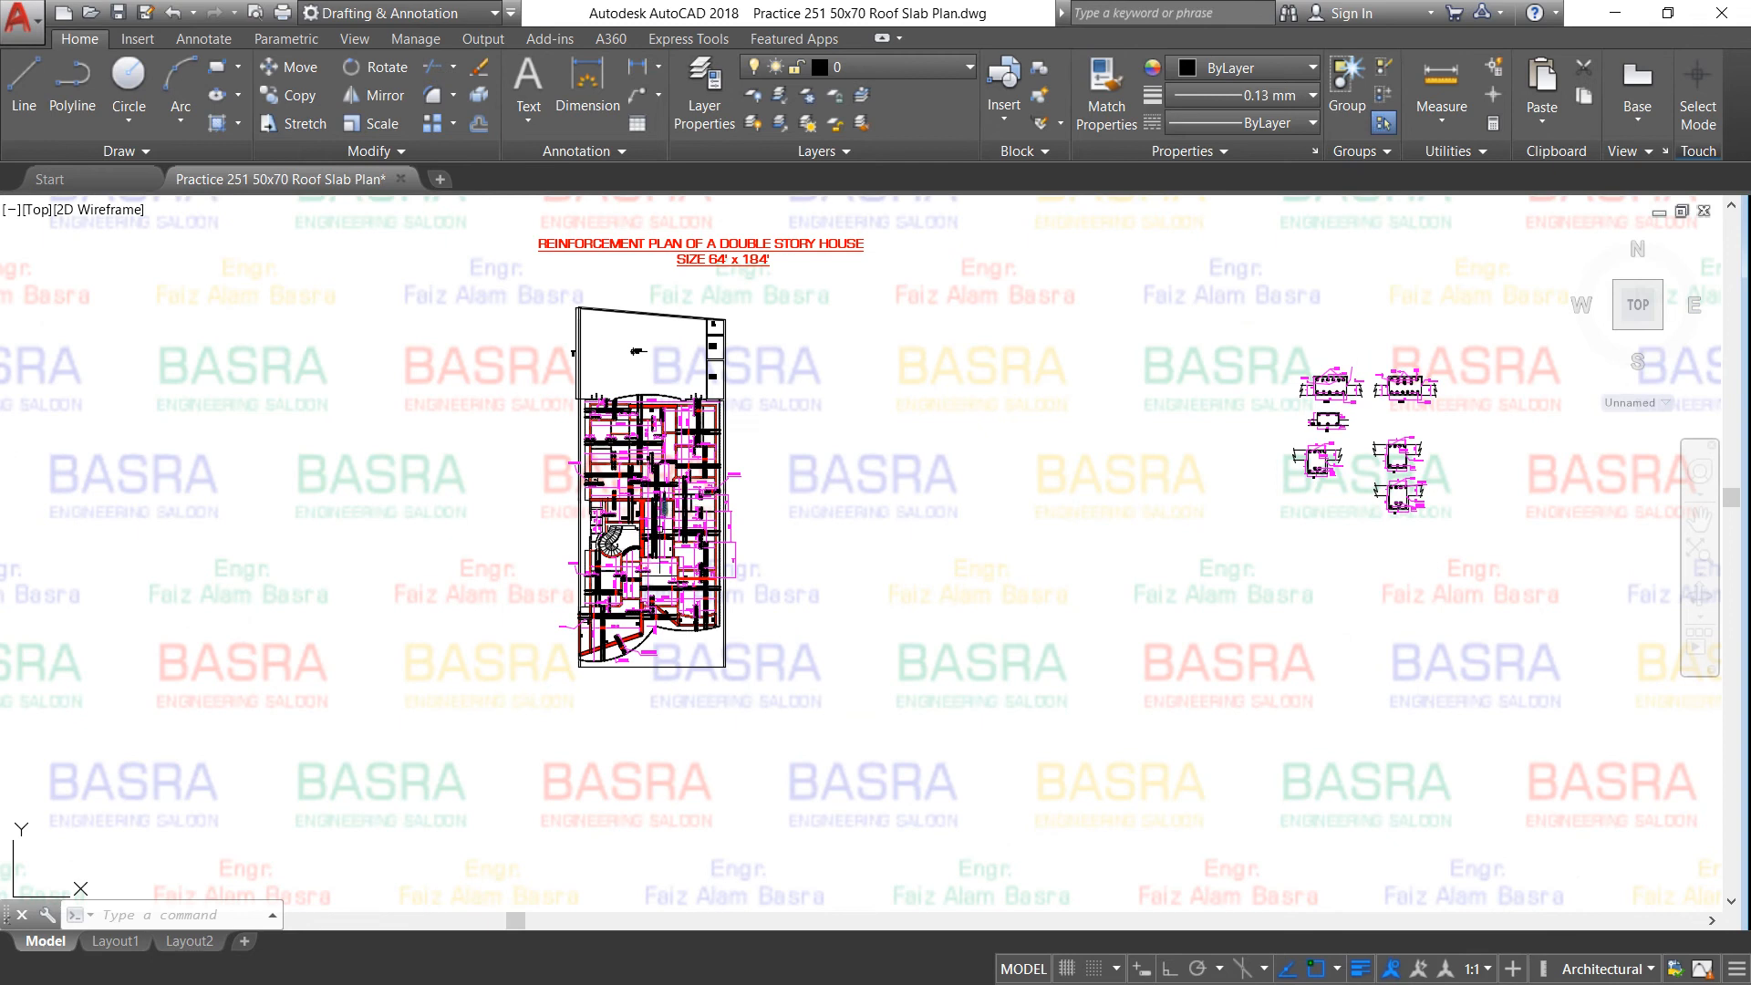
pyautogui.scroll(12, 663, 489)
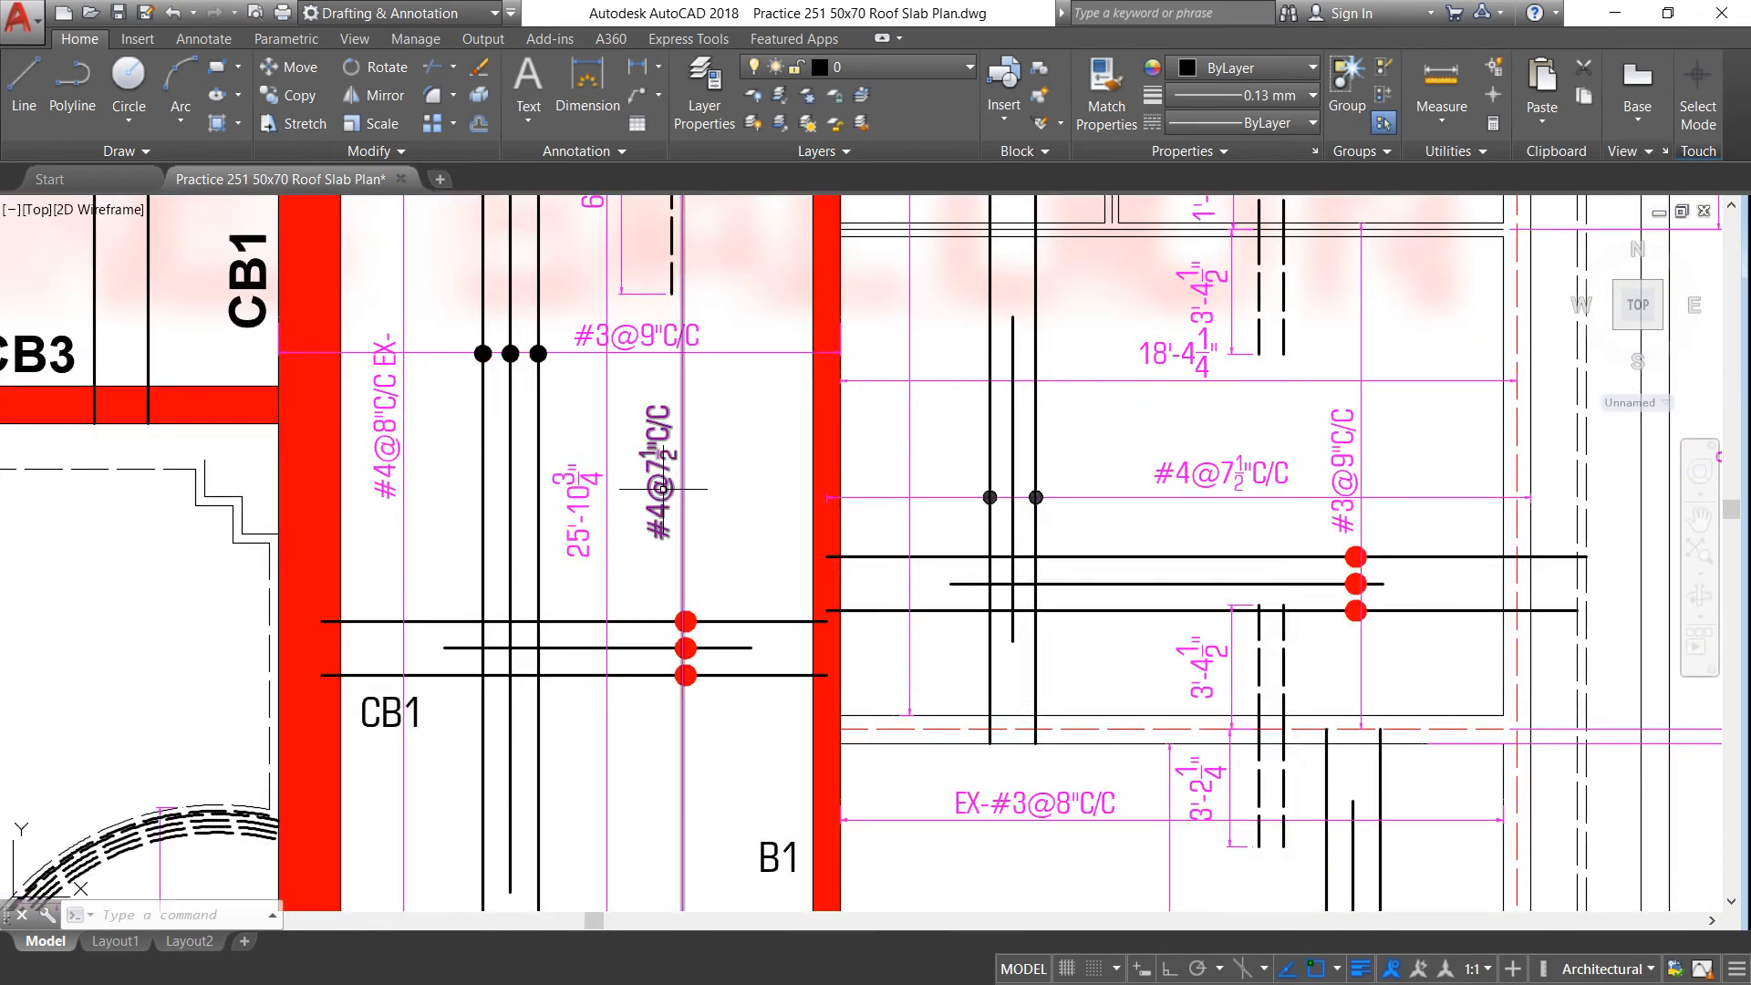
# Step: Inspect where the #4@7 1/2"C/C main bars and the dimension line east of beam B1 end at the south wall
pyautogui.scroll(2, 1003, 746)
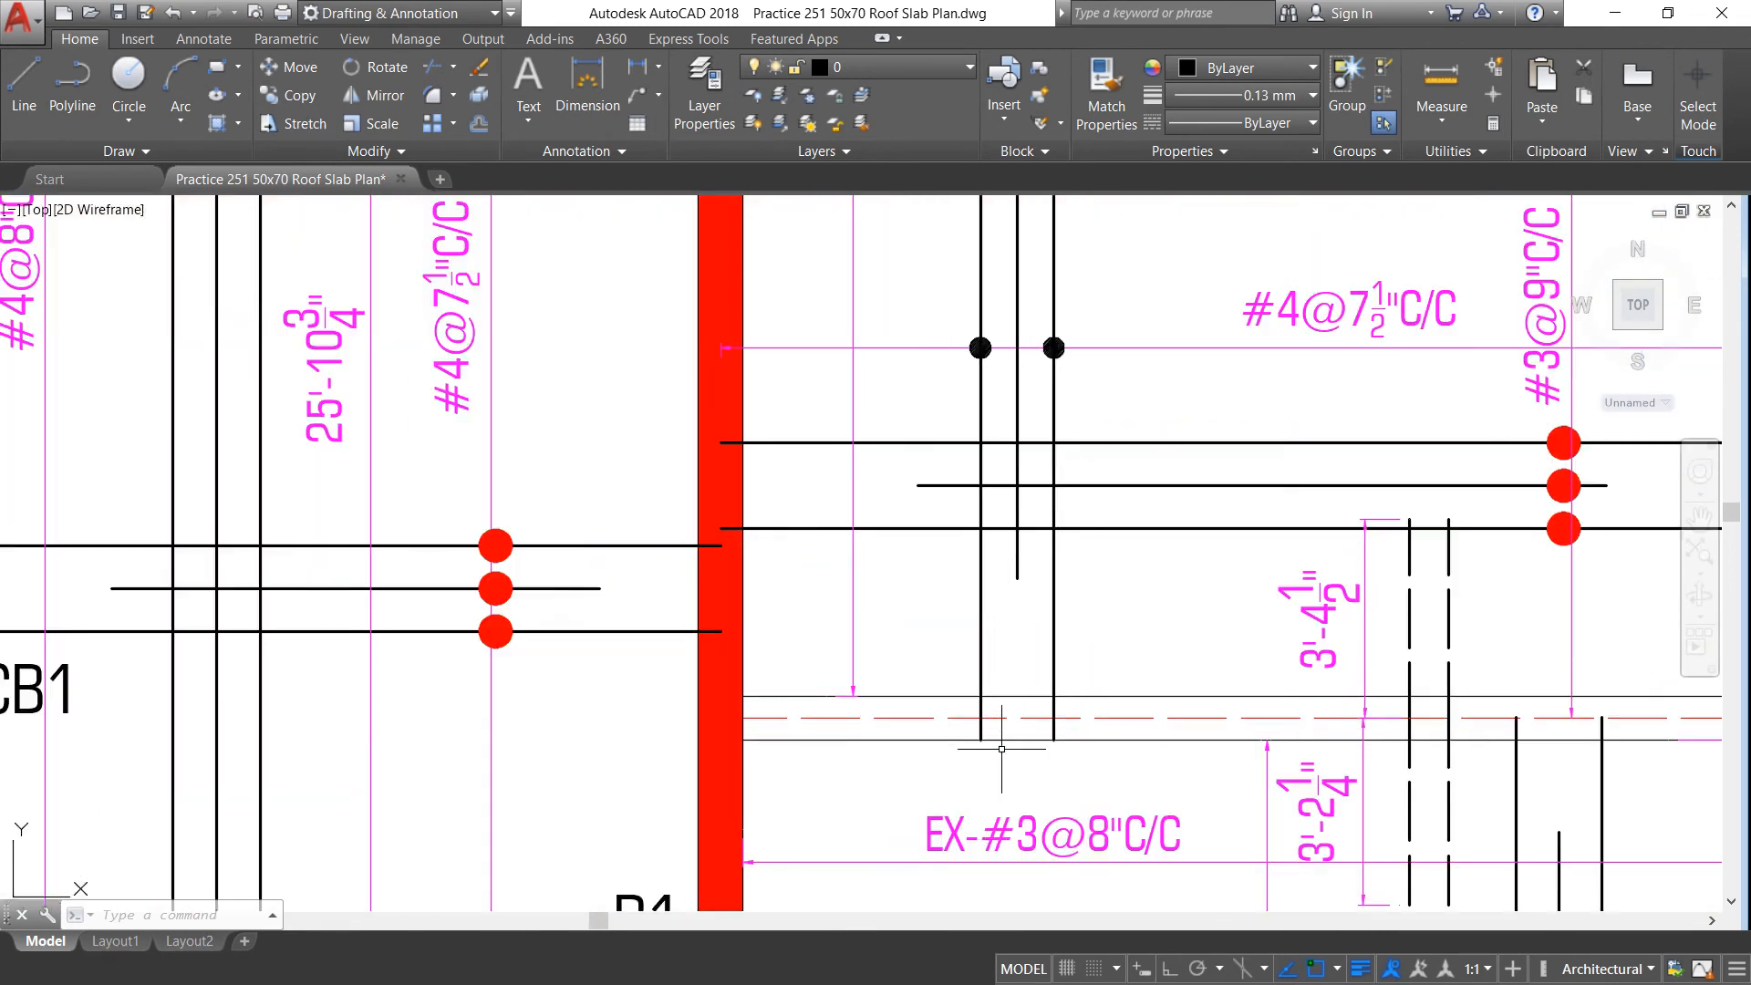
pyautogui.scroll(2, 1001, 747)
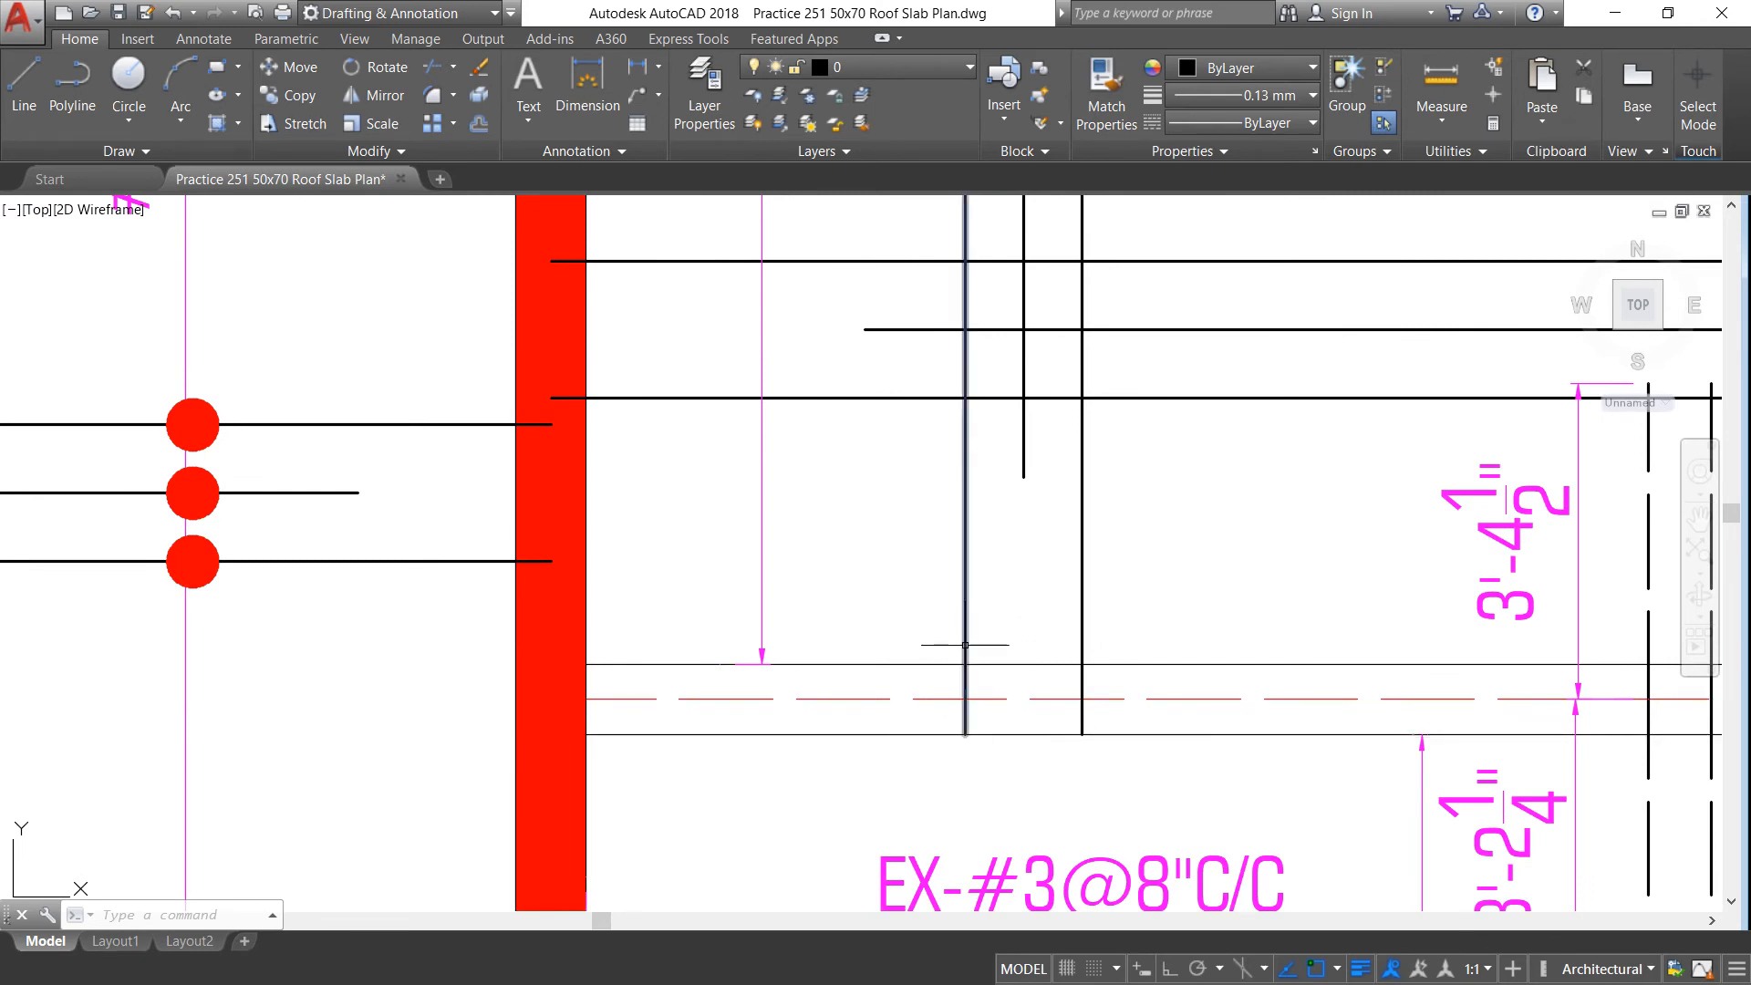
pyautogui.scroll(-2, 953, 653)
pyautogui.scroll(-2, 801, 573)
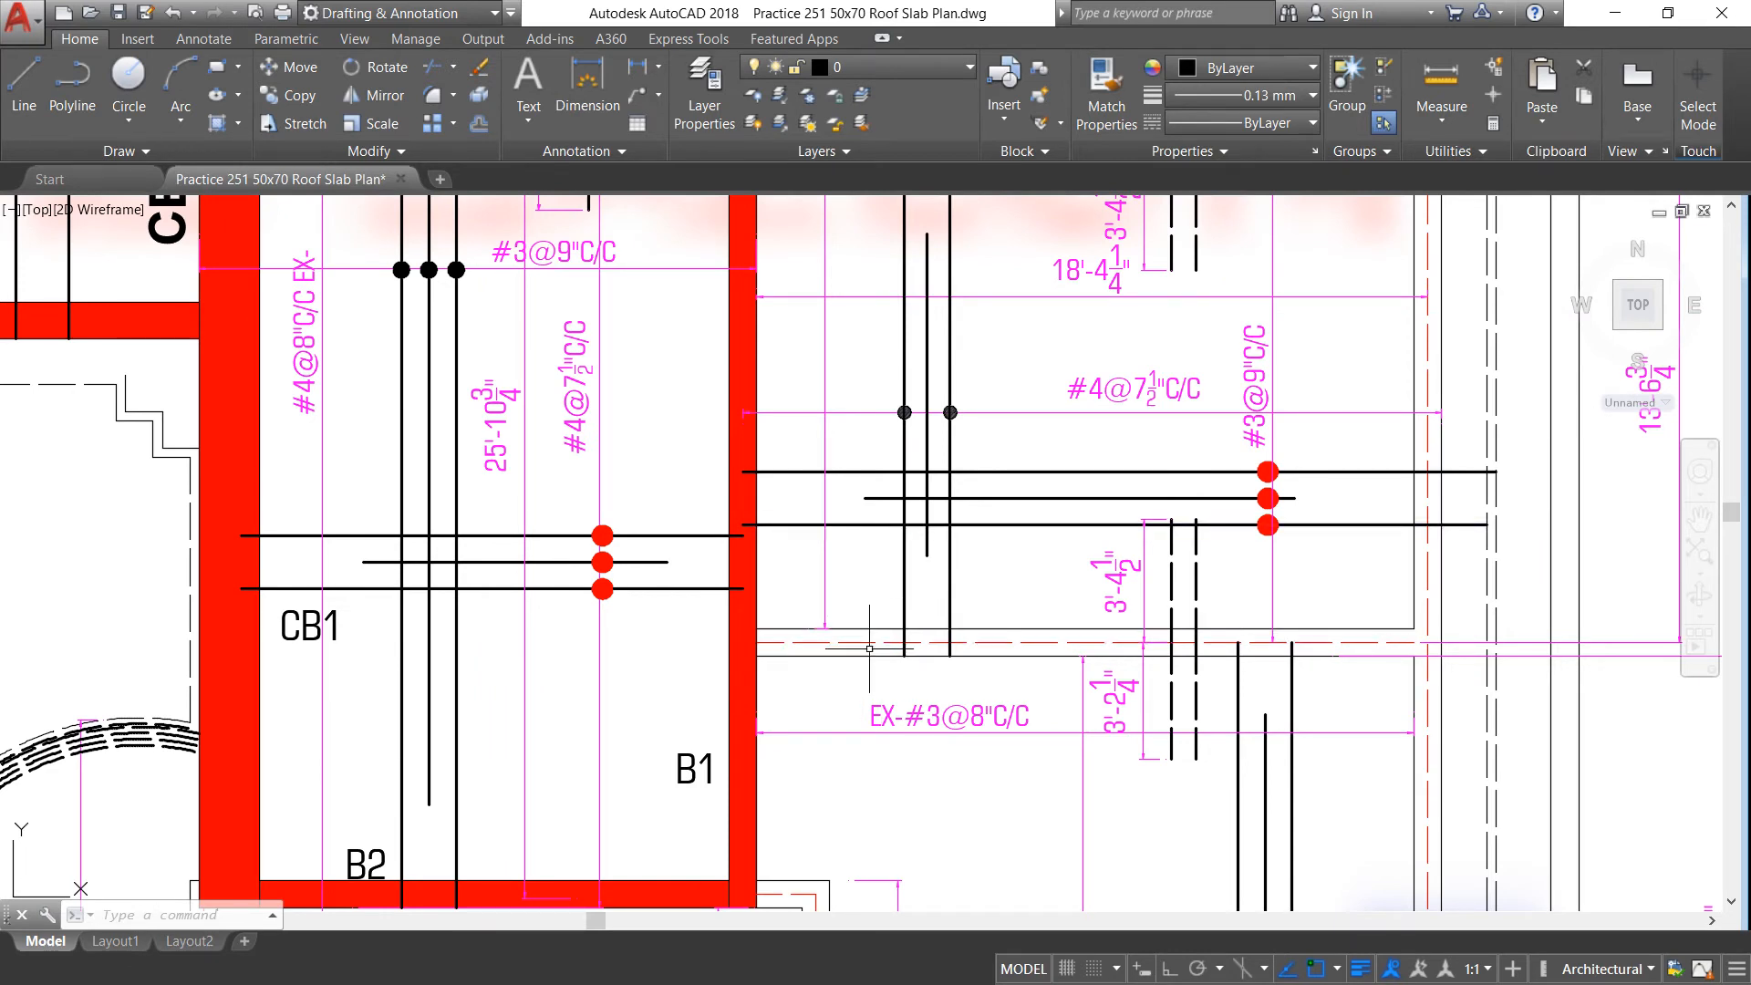
pyautogui.scroll(6, 830, 639)
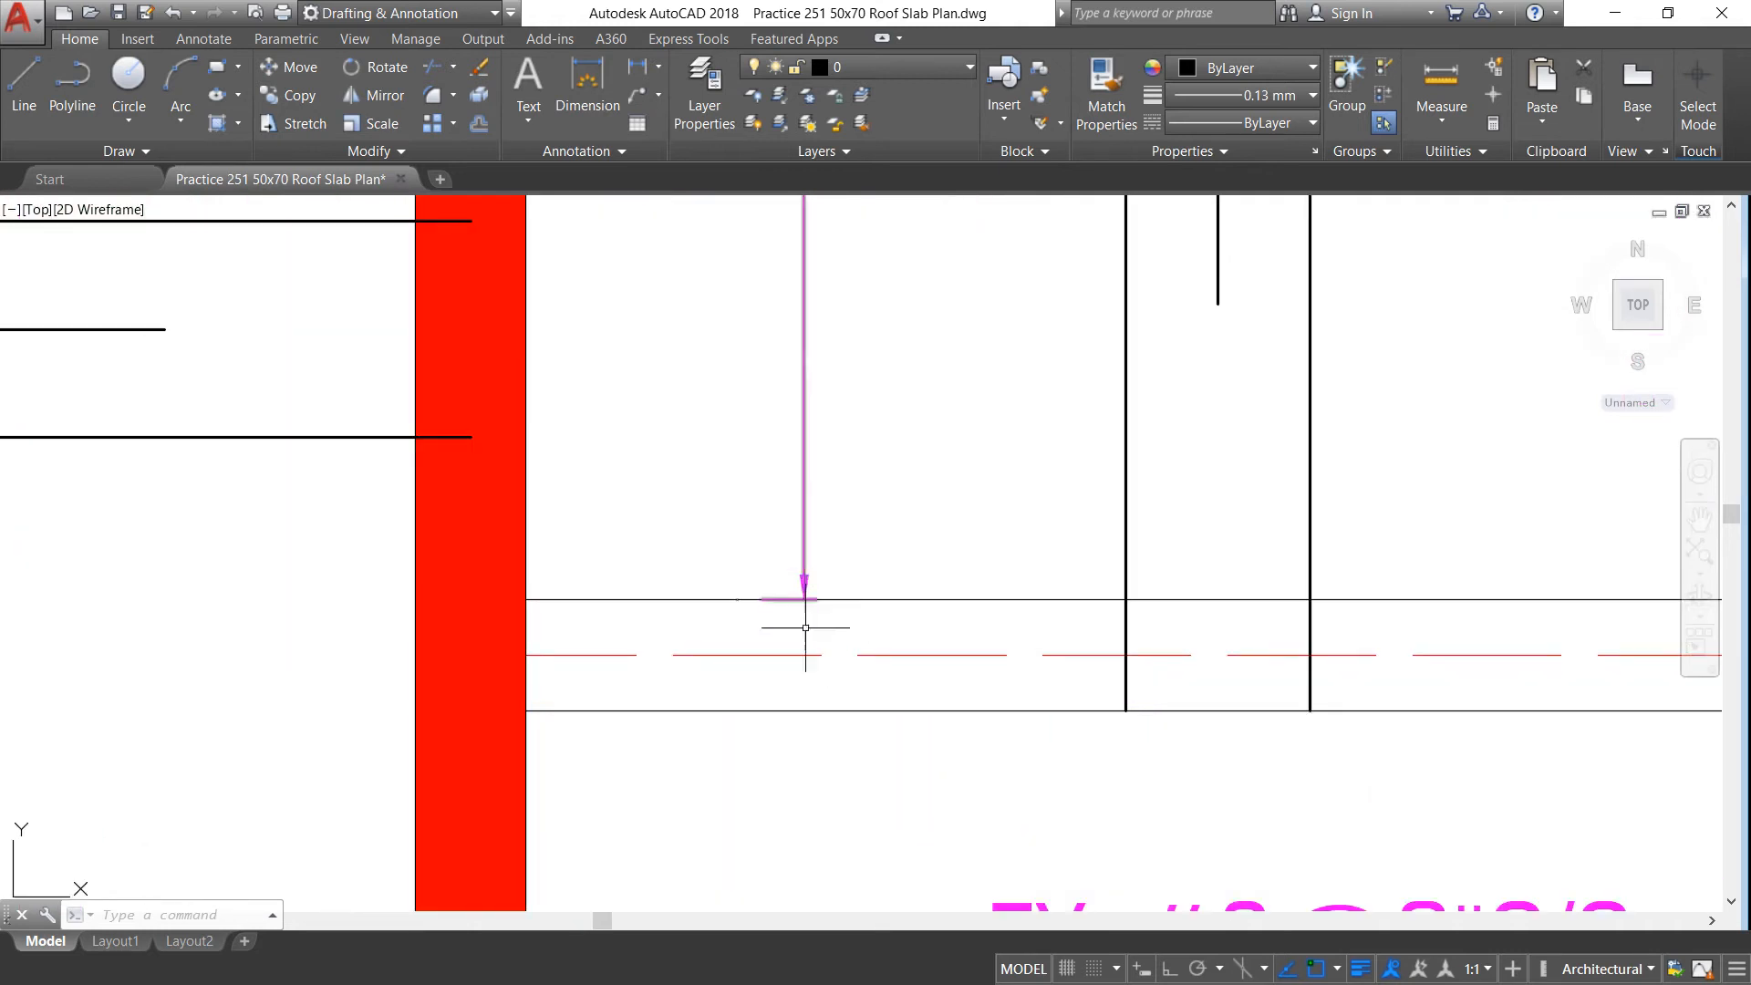
pyautogui.scroll(-2, 793, 574)
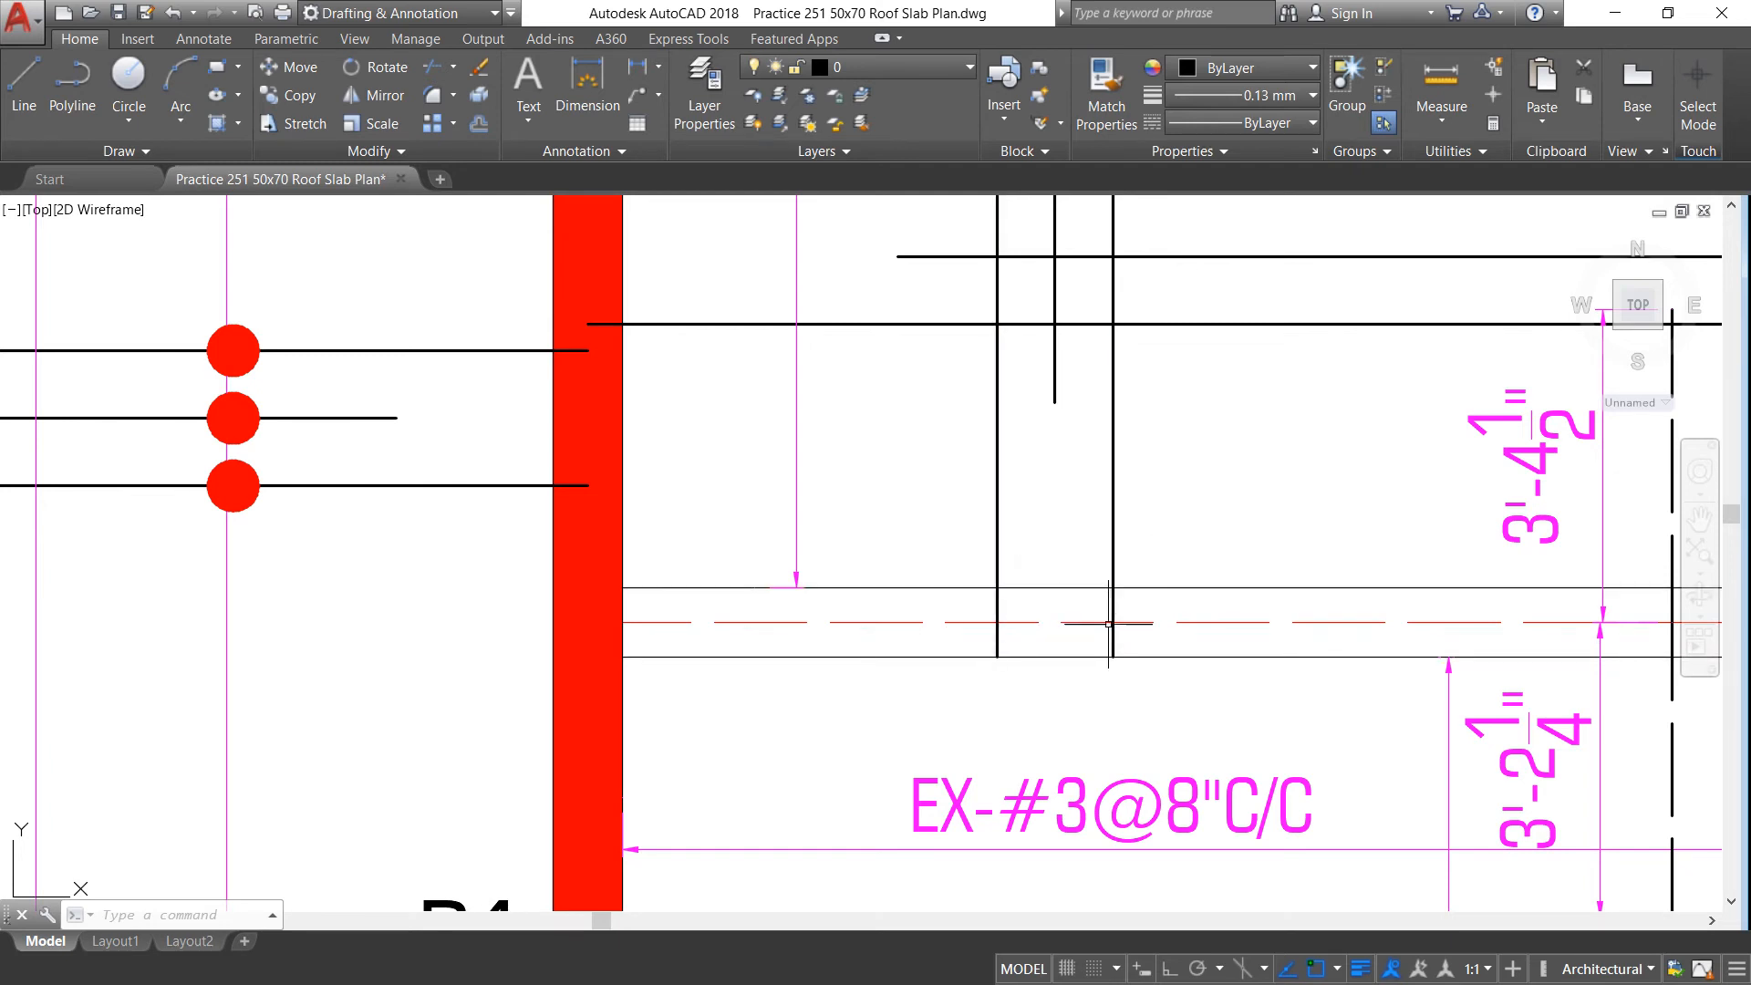
pyautogui.scroll(-2, 1085, 594)
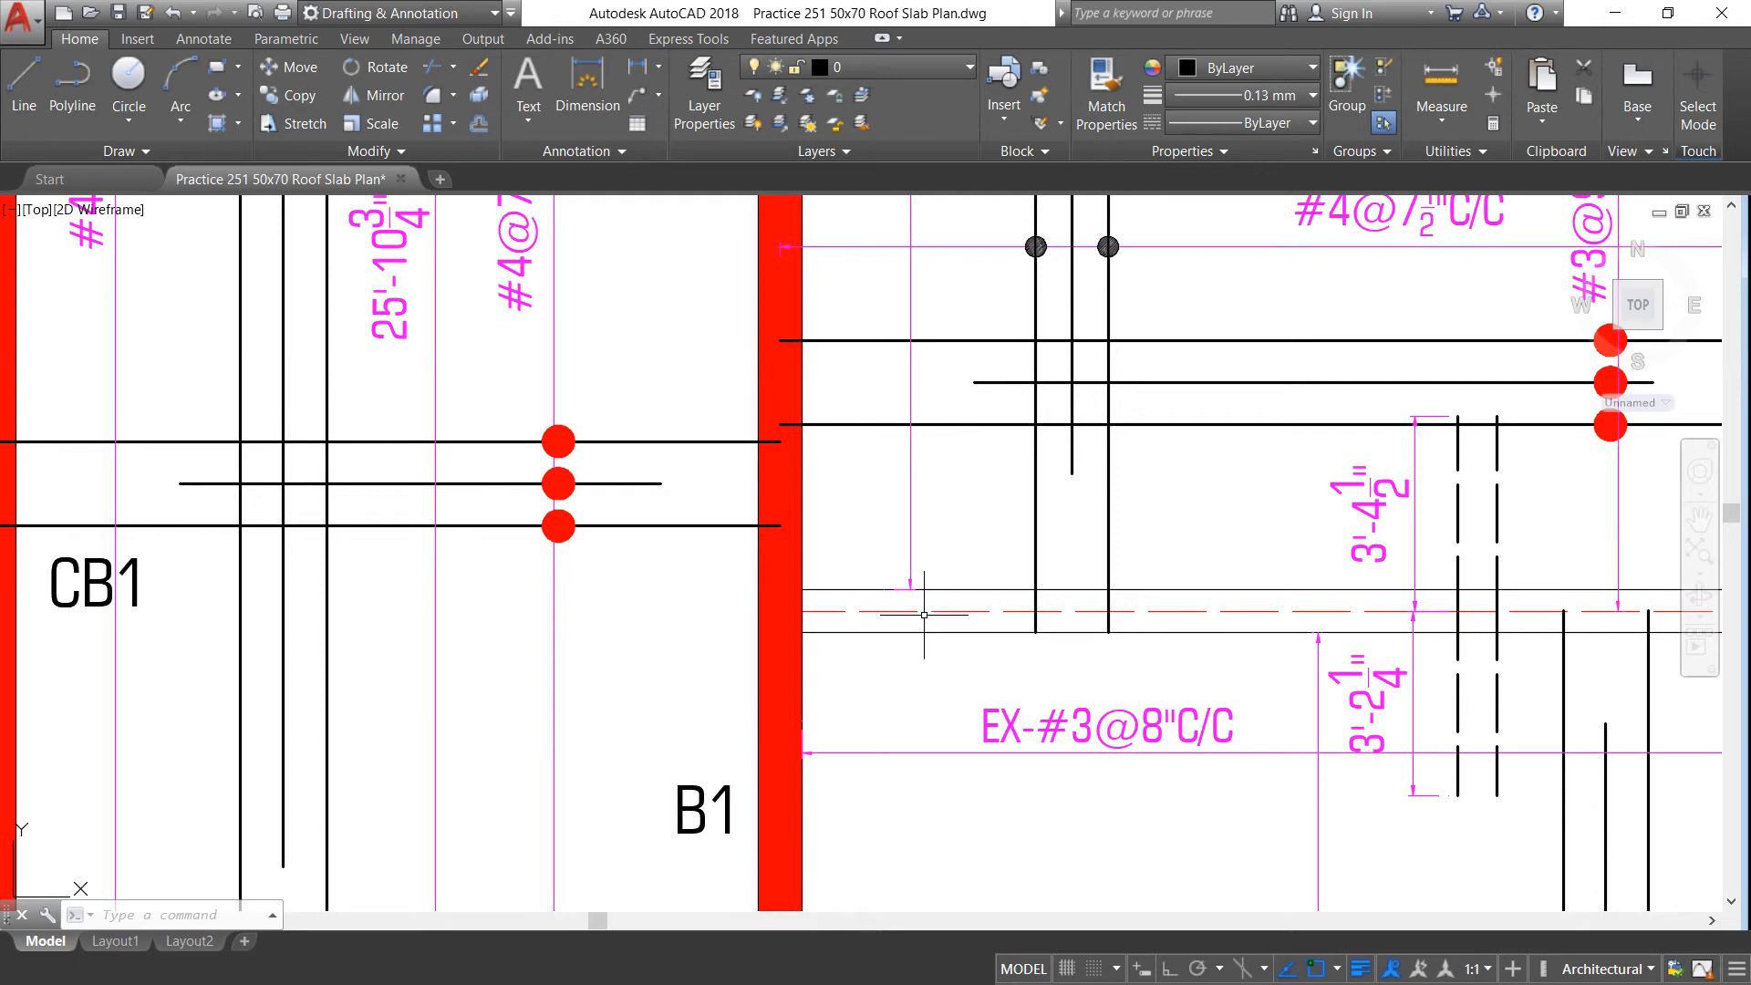
pyautogui.scroll(4, 917, 606)
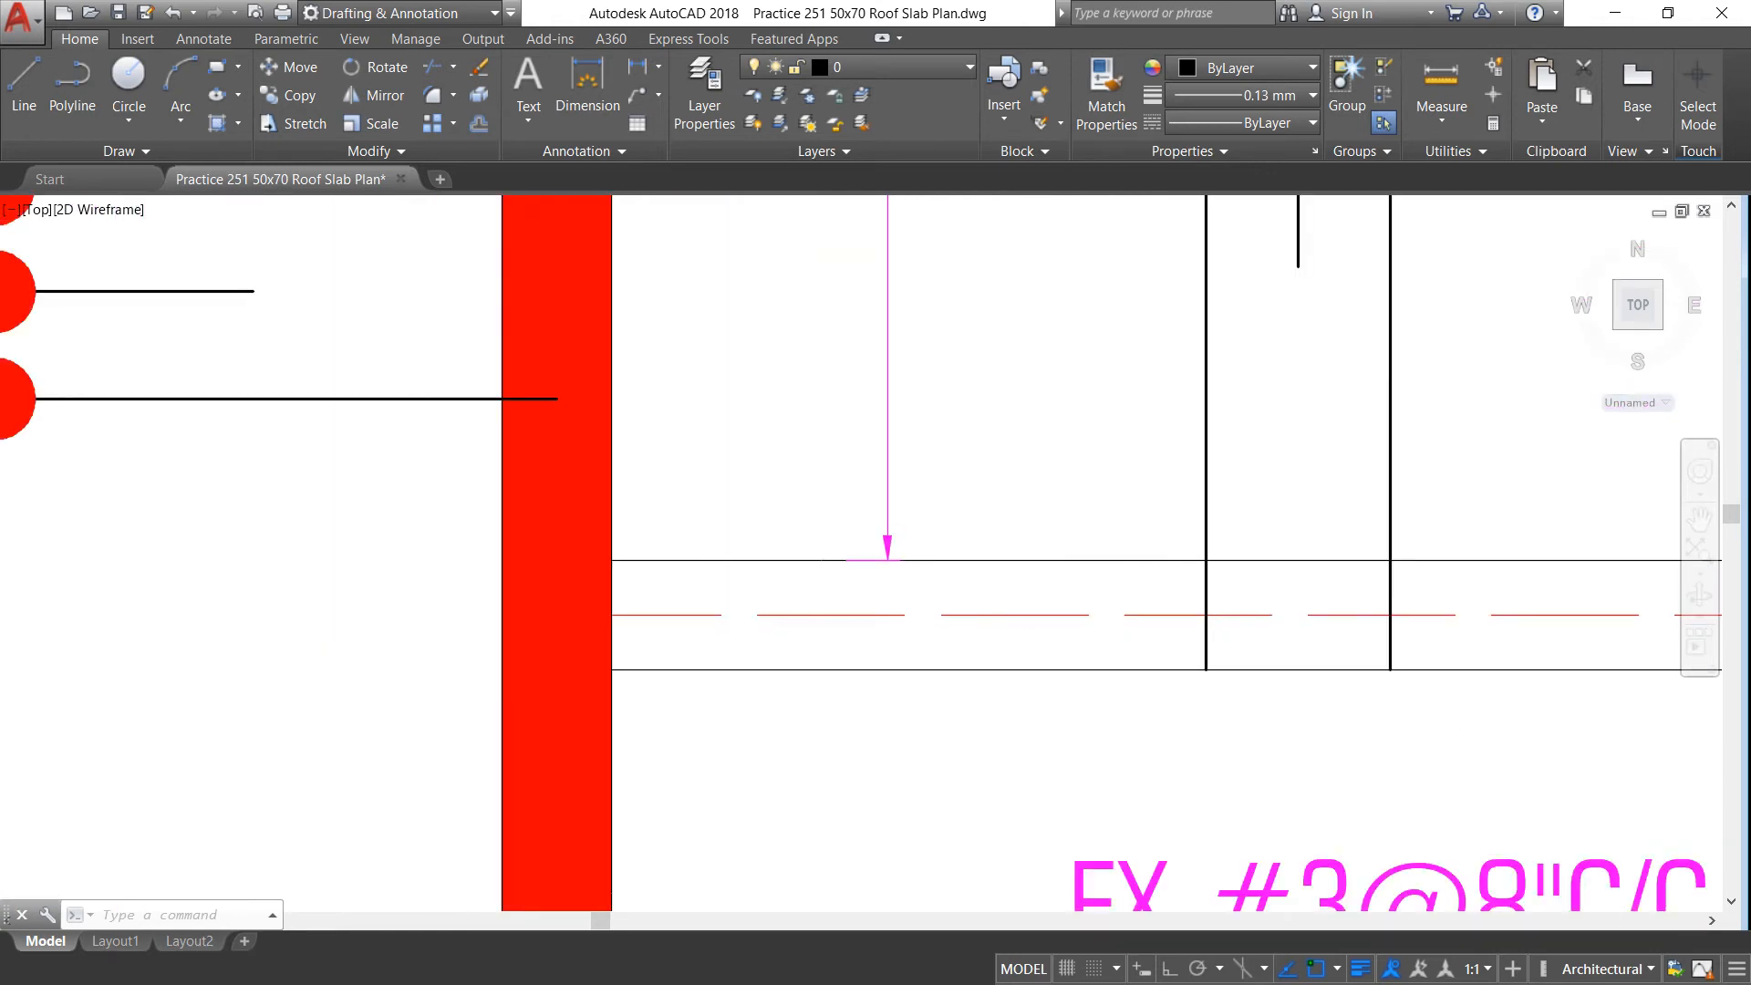
pyautogui.scroll(-3, 838, 573)
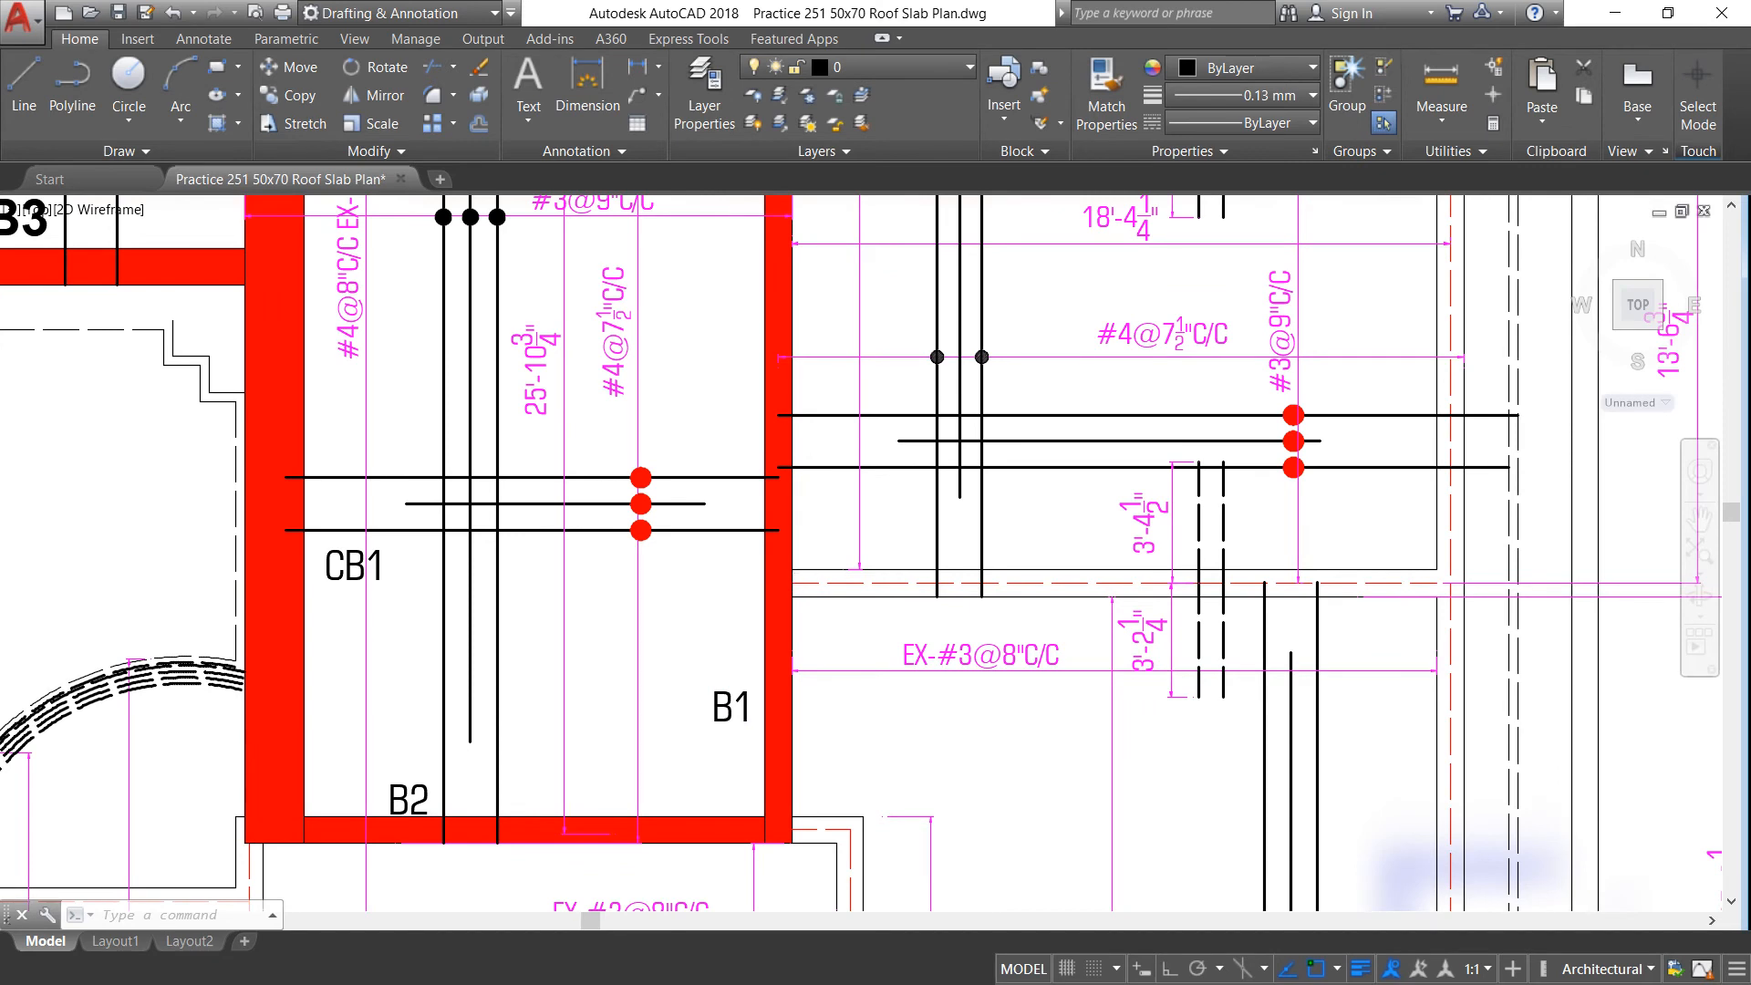
# Step: Review the main and extra bars in the rooms around beams CB1, B1 and B2 within the overall plan
pyautogui.scroll(-4, 838, 573)
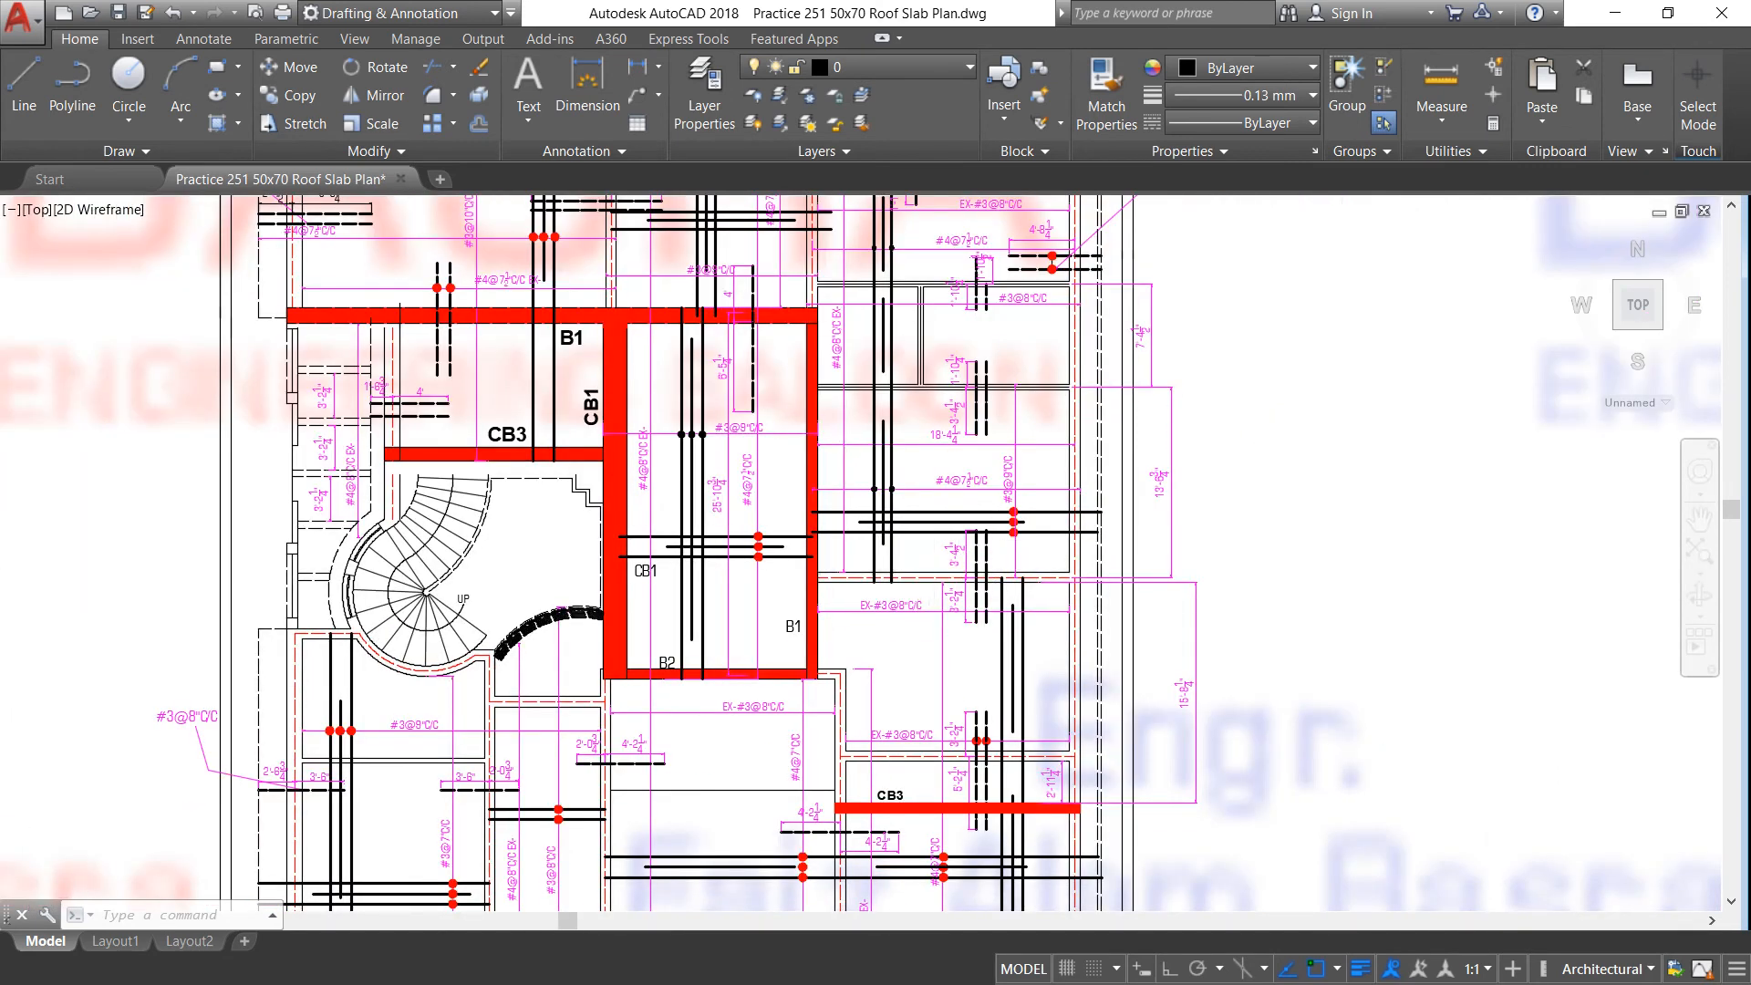
pyautogui.scroll(-5, 912, 547)
pyautogui.scroll(7, 820, 539)
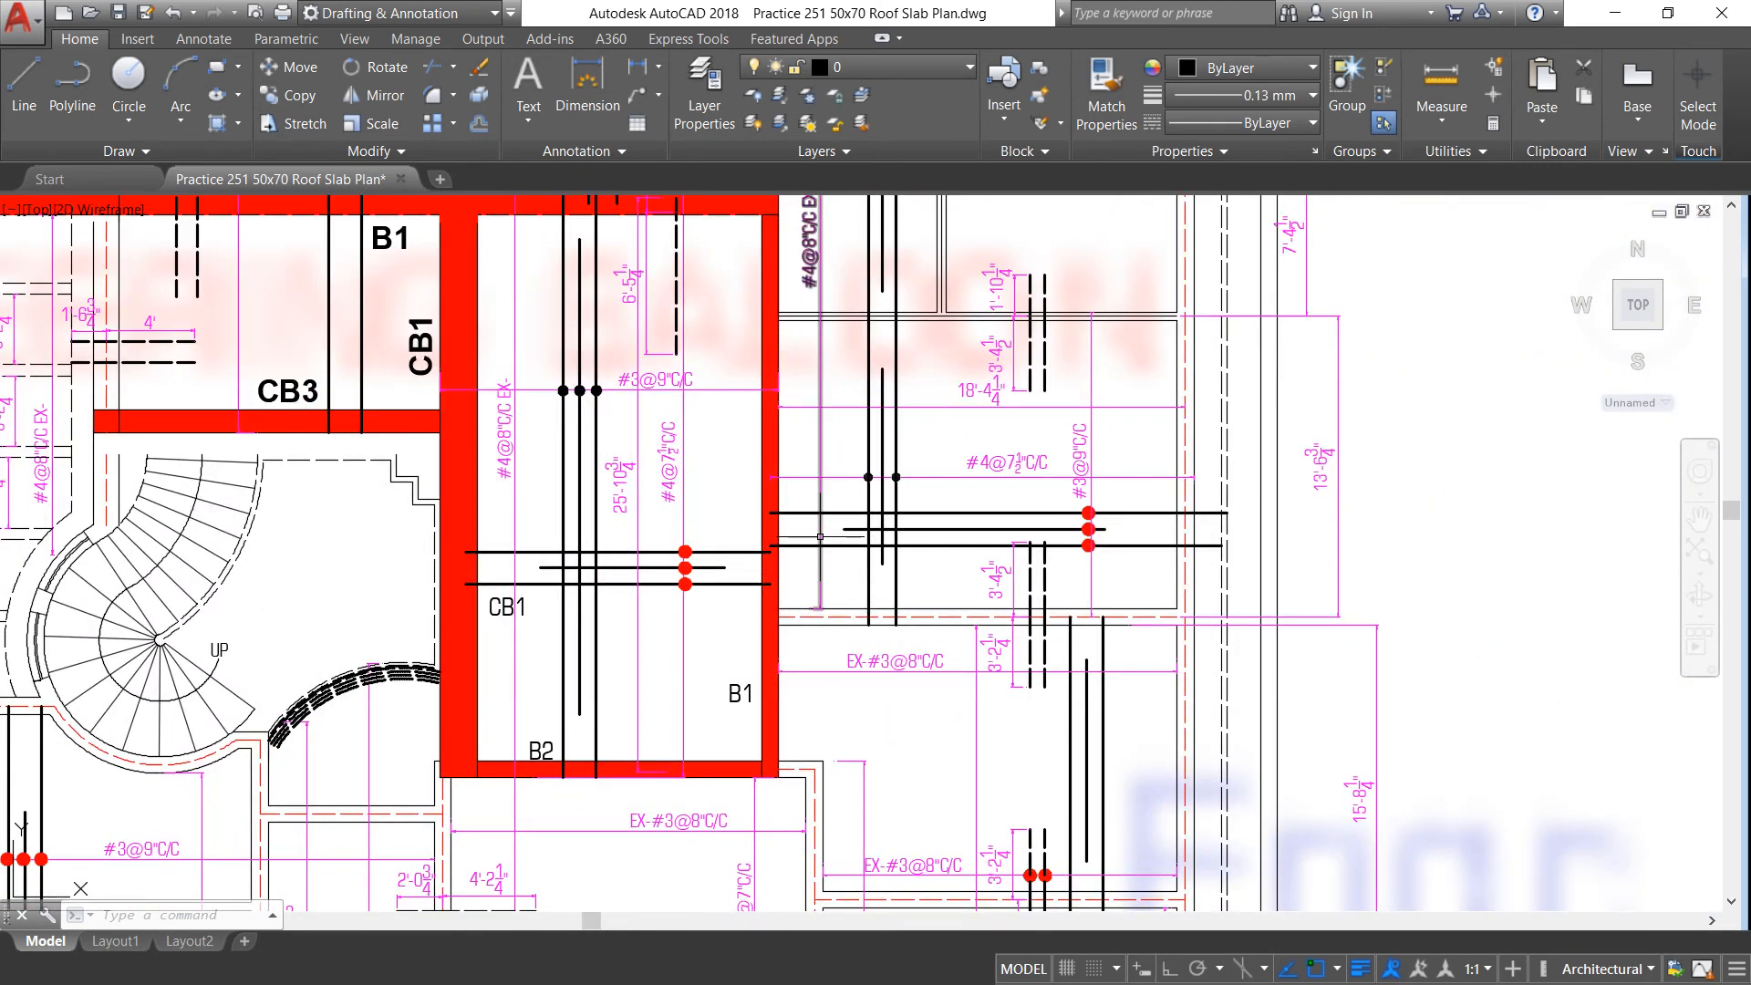
pyautogui.scroll(2, 820, 537)
pyautogui.scroll(-2, 775, 528)
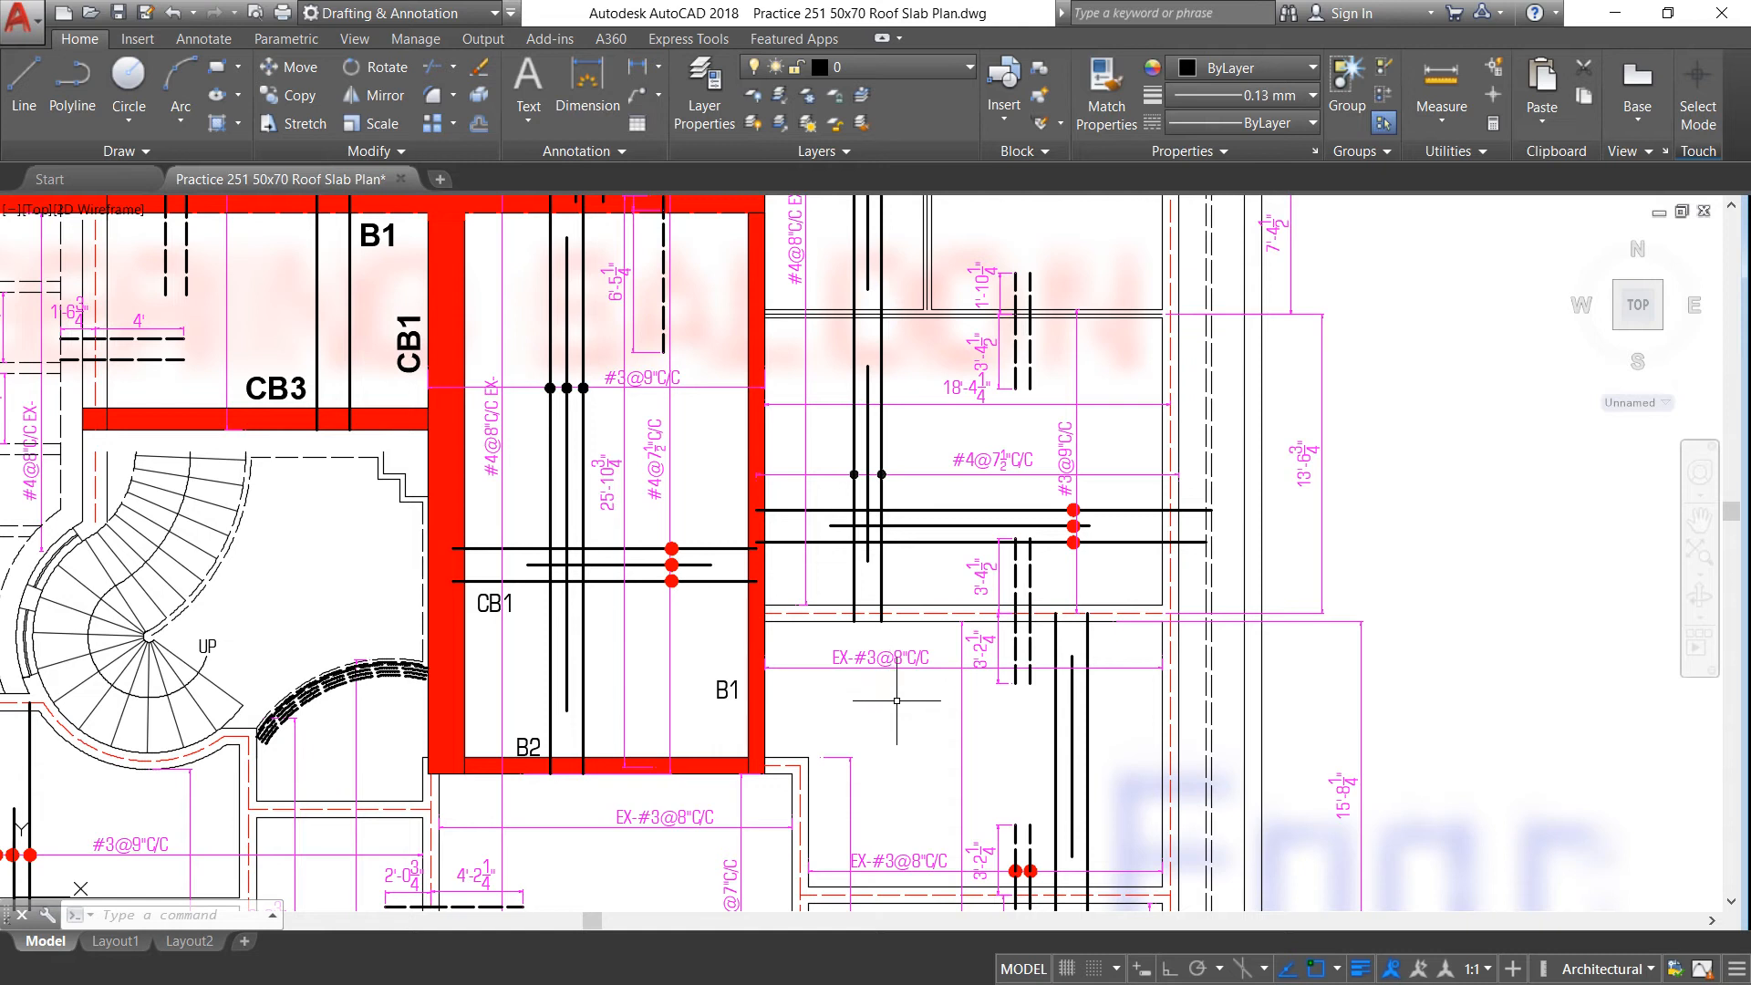
pyautogui.scroll(-4, 711, 606)
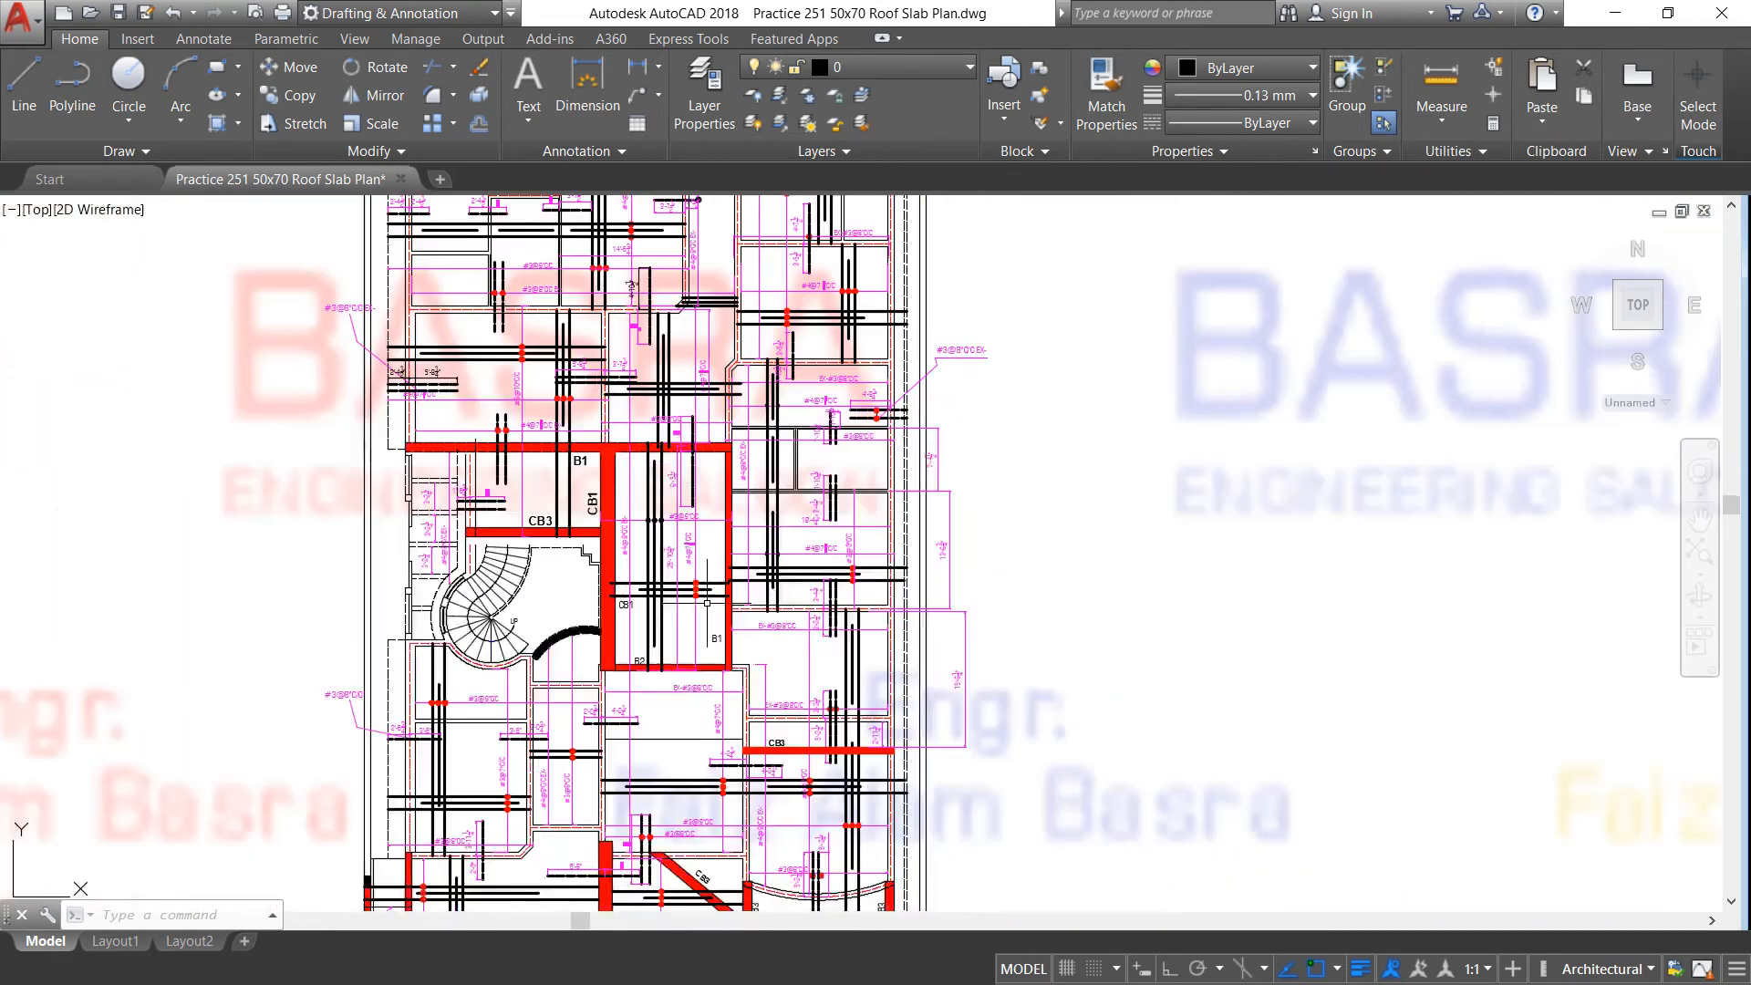
pyautogui.scroll(-5, 782, 576)
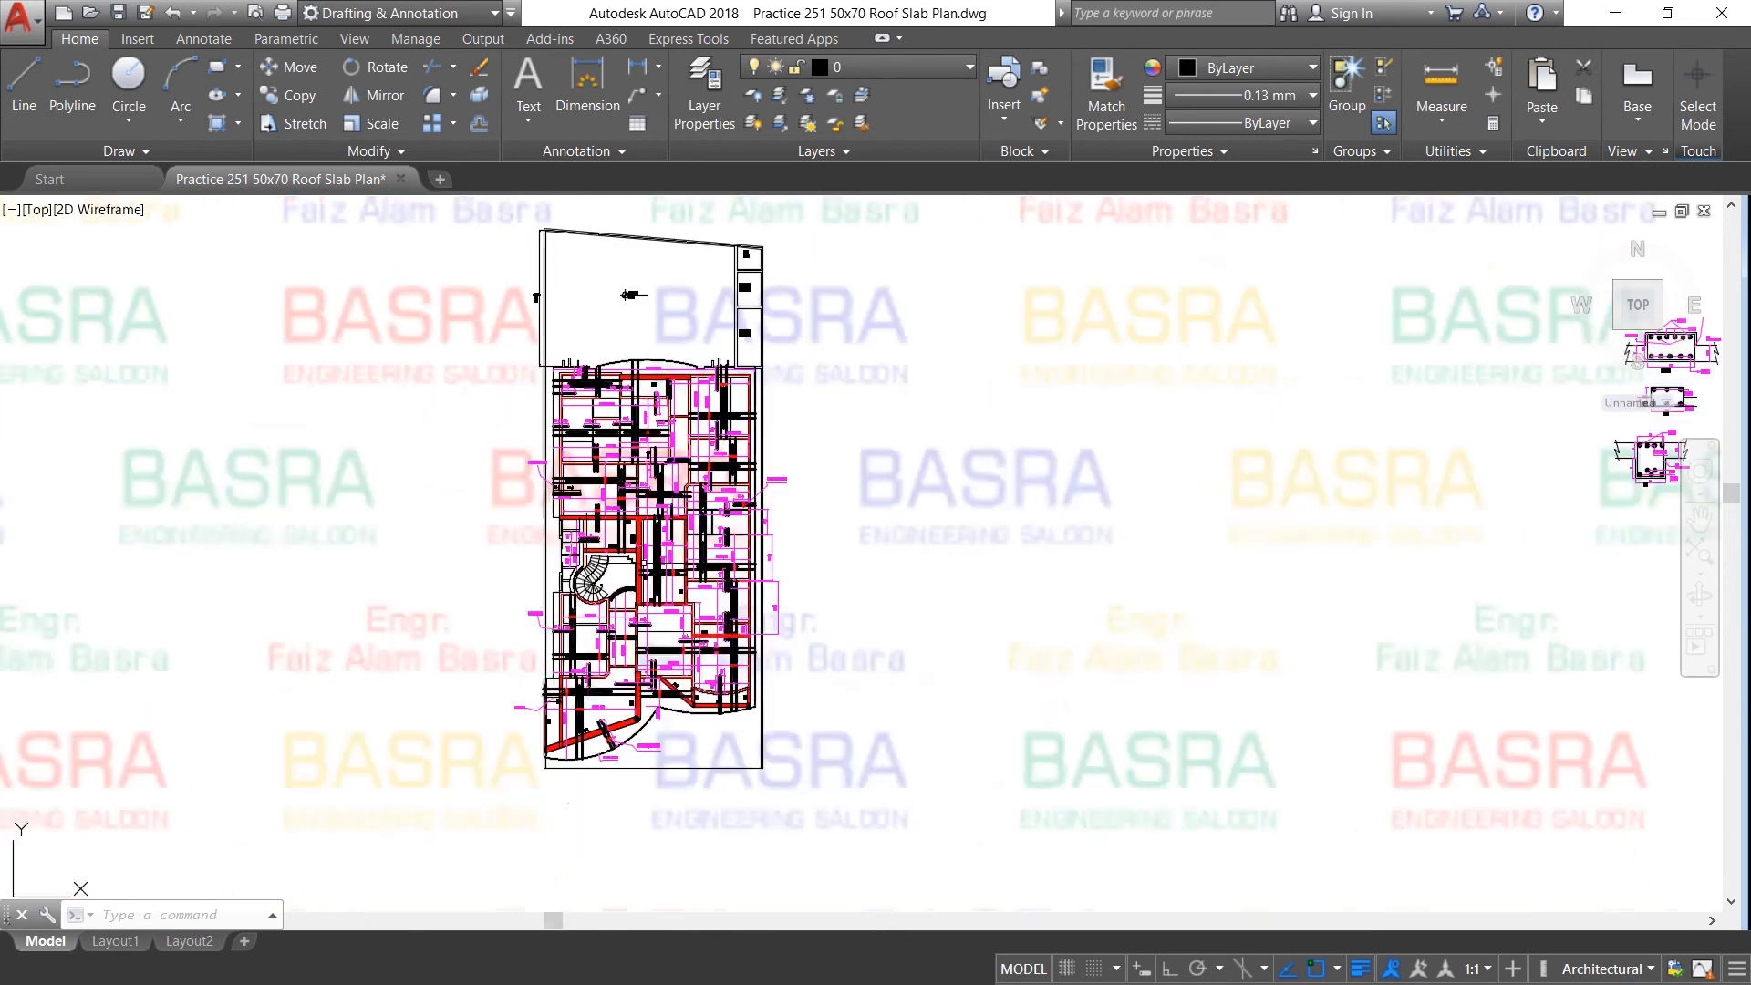
# Step: Locate the beam cross-section details east of the plan and examine beam CB1's section, ring and slab dimensions
pyautogui.scroll(-1, 852, 548)
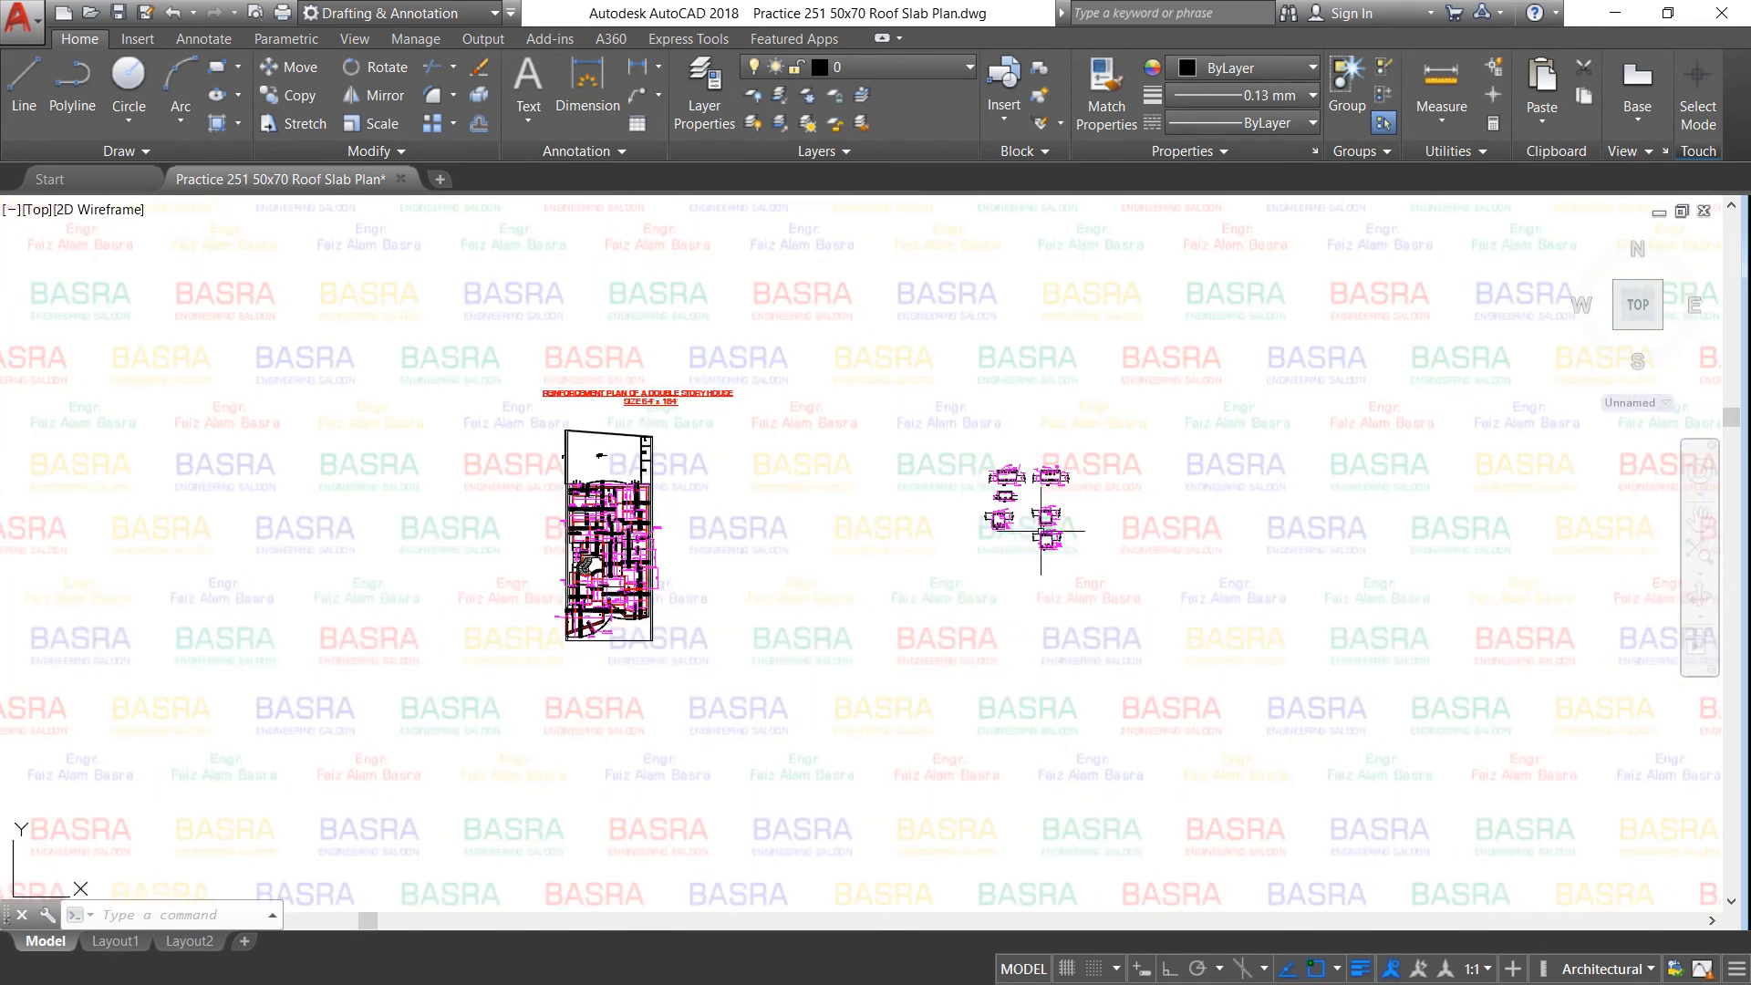
pyautogui.scroll(2, 1058, 519)
pyautogui.scroll(6, 1028, 484)
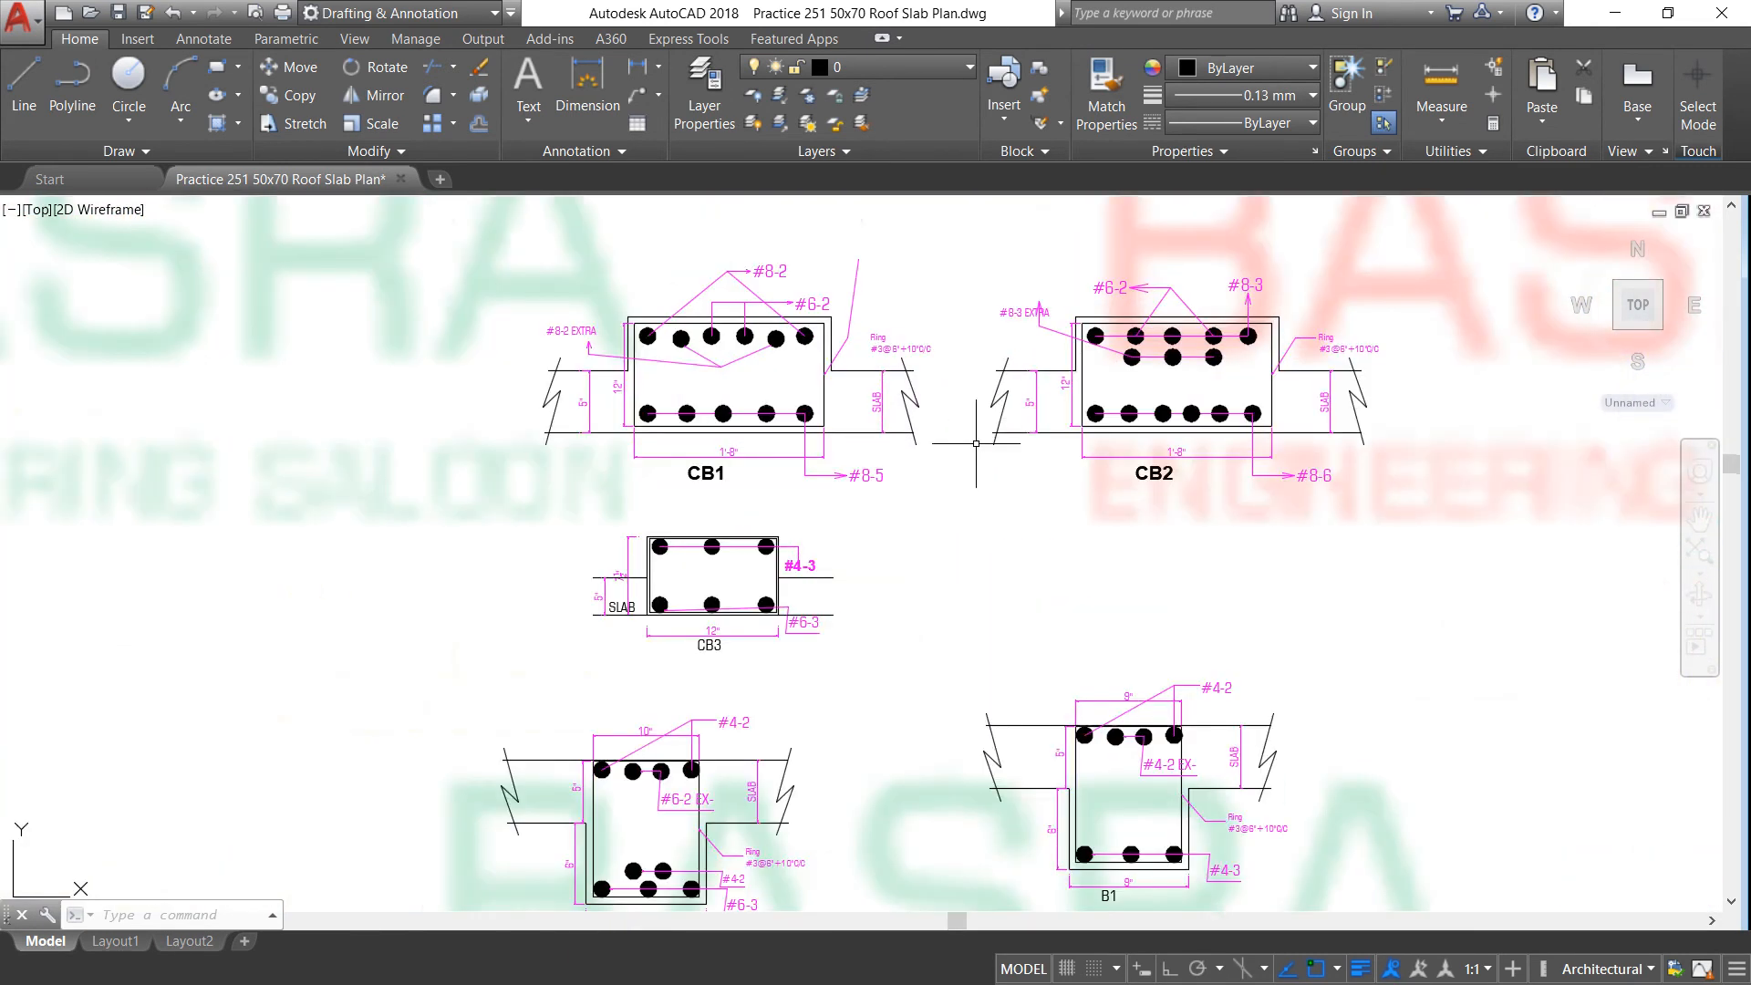
pyautogui.scroll(2, 764, 338)
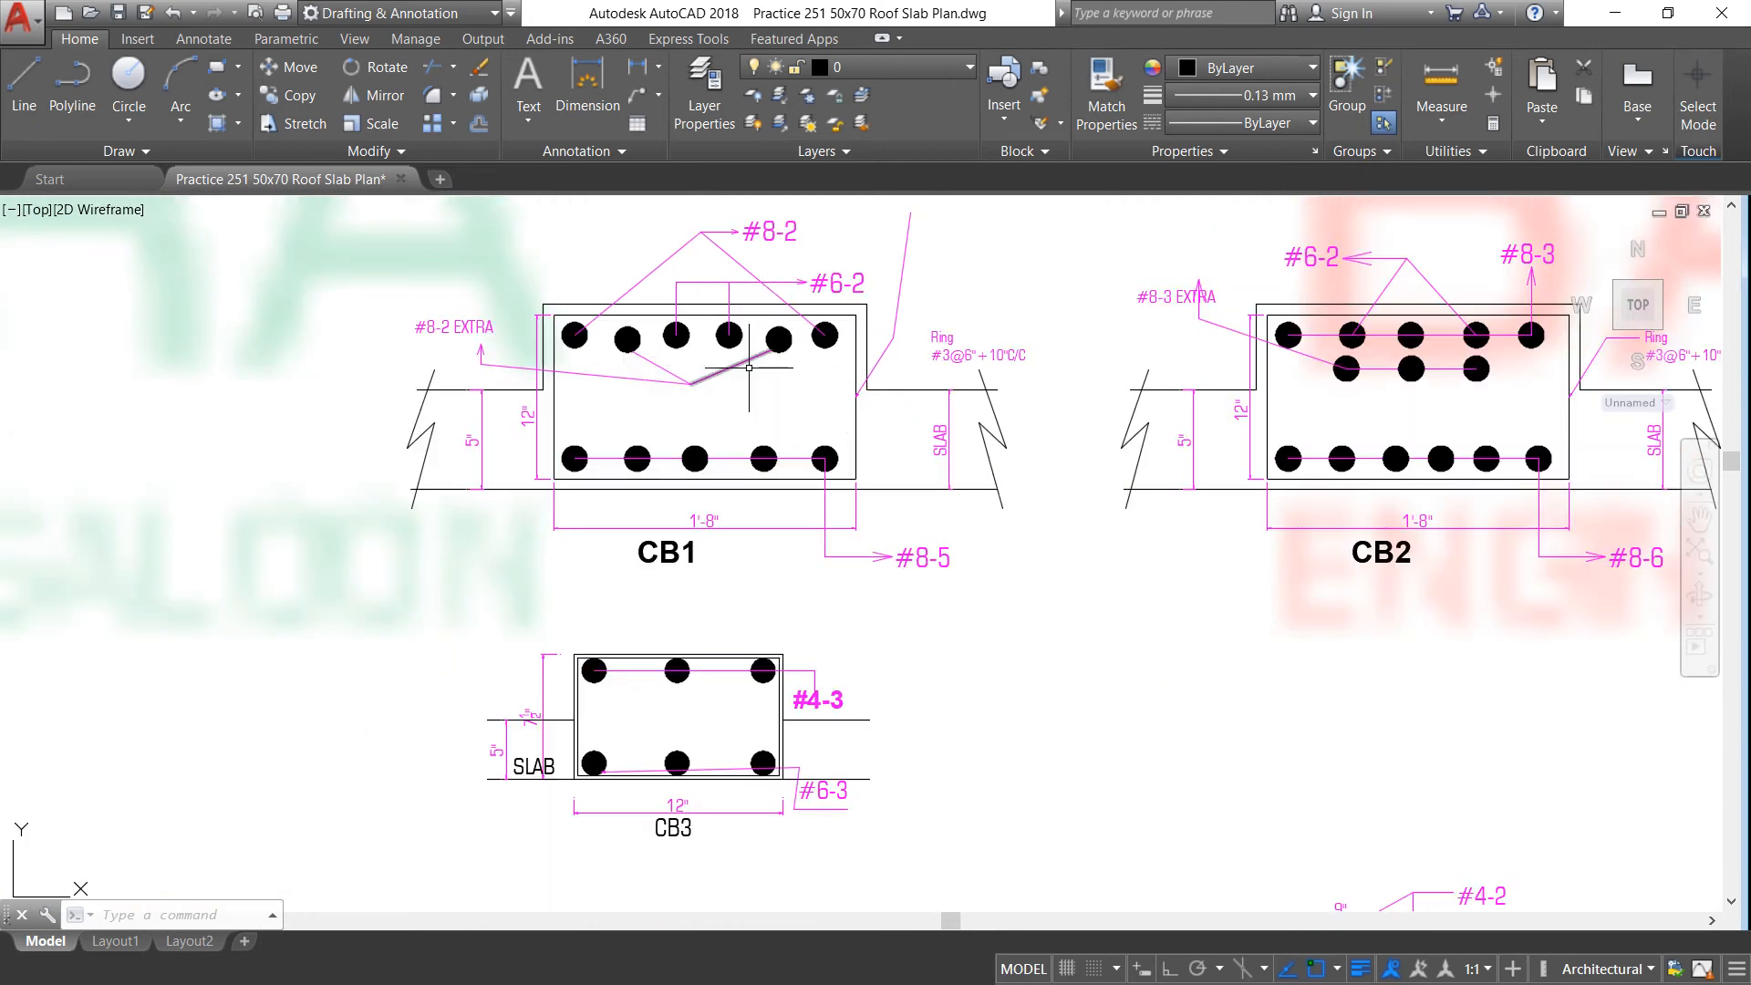
pyautogui.scroll(1, 655, 520)
pyautogui.scroll(-1, 655, 520)
pyautogui.scroll(2, 493, 418)
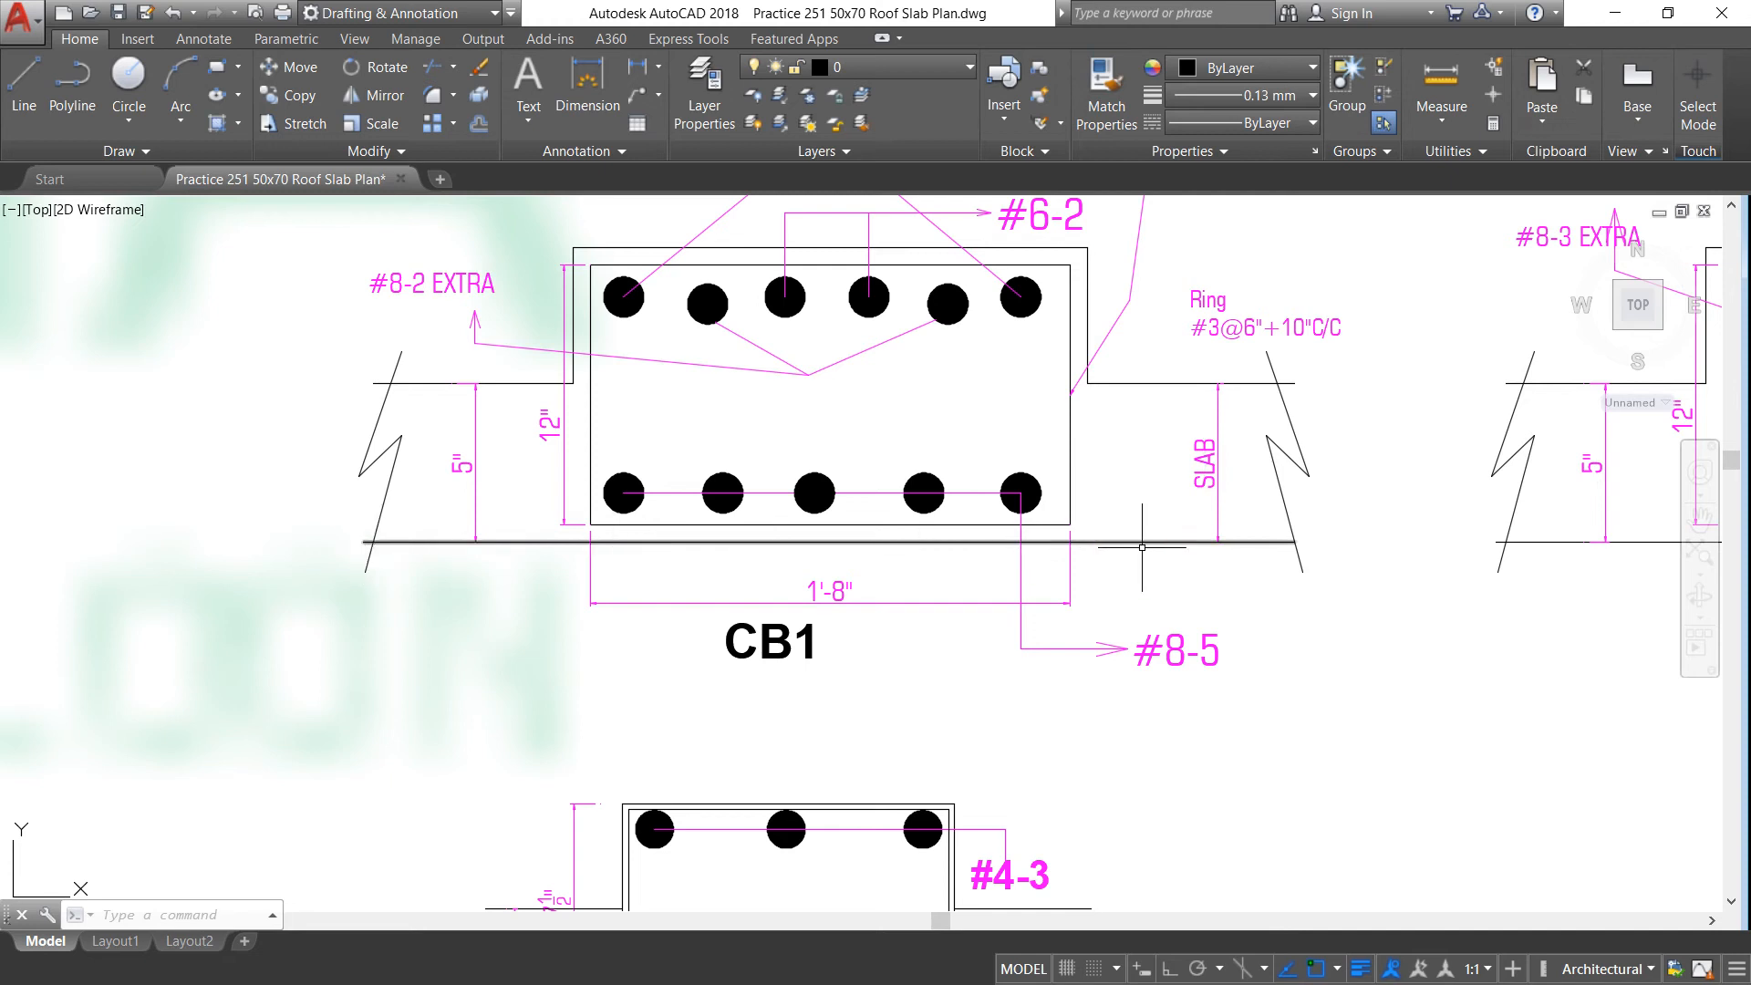
pyautogui.scroll(-2, 629, 569)
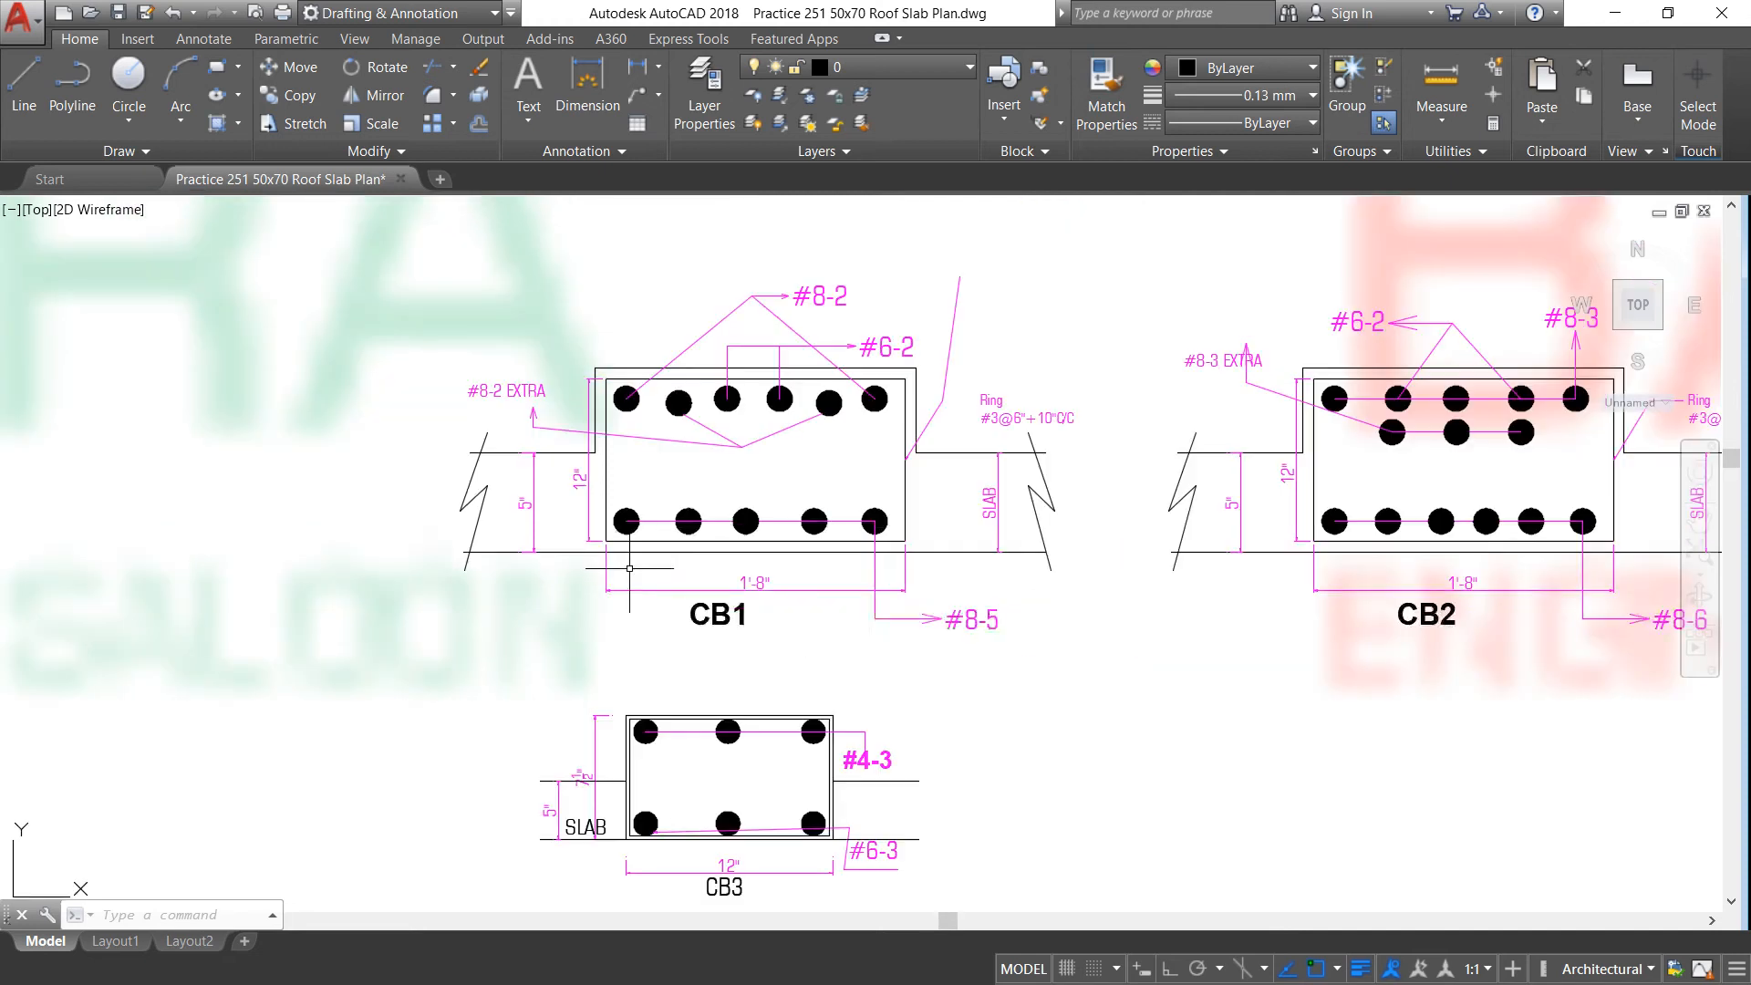
# Step: Examine the CB1 section's bottom #8-5 bars and its top #8-2, #6-2 and #8-2 EXTRA bars
pyautogui.scroll(2, 630, 460)
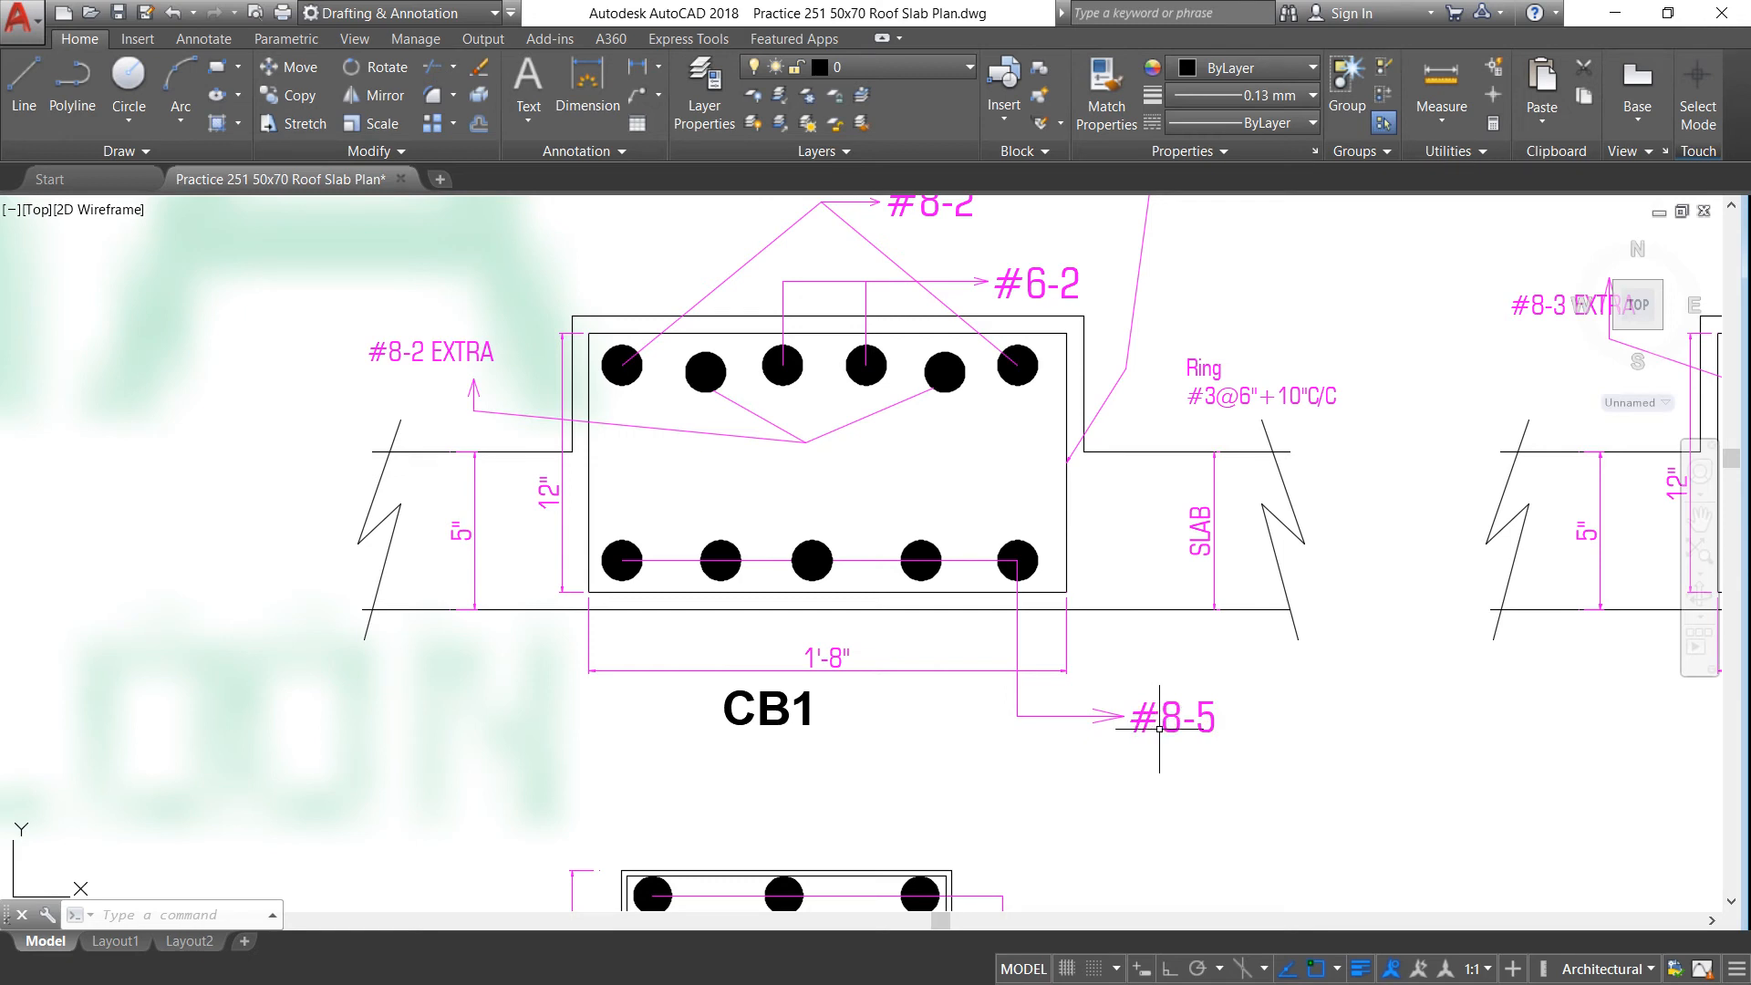
pyautogui.moveTo(1164, 725)
pyautogui.scroll(2, 1169, 734)
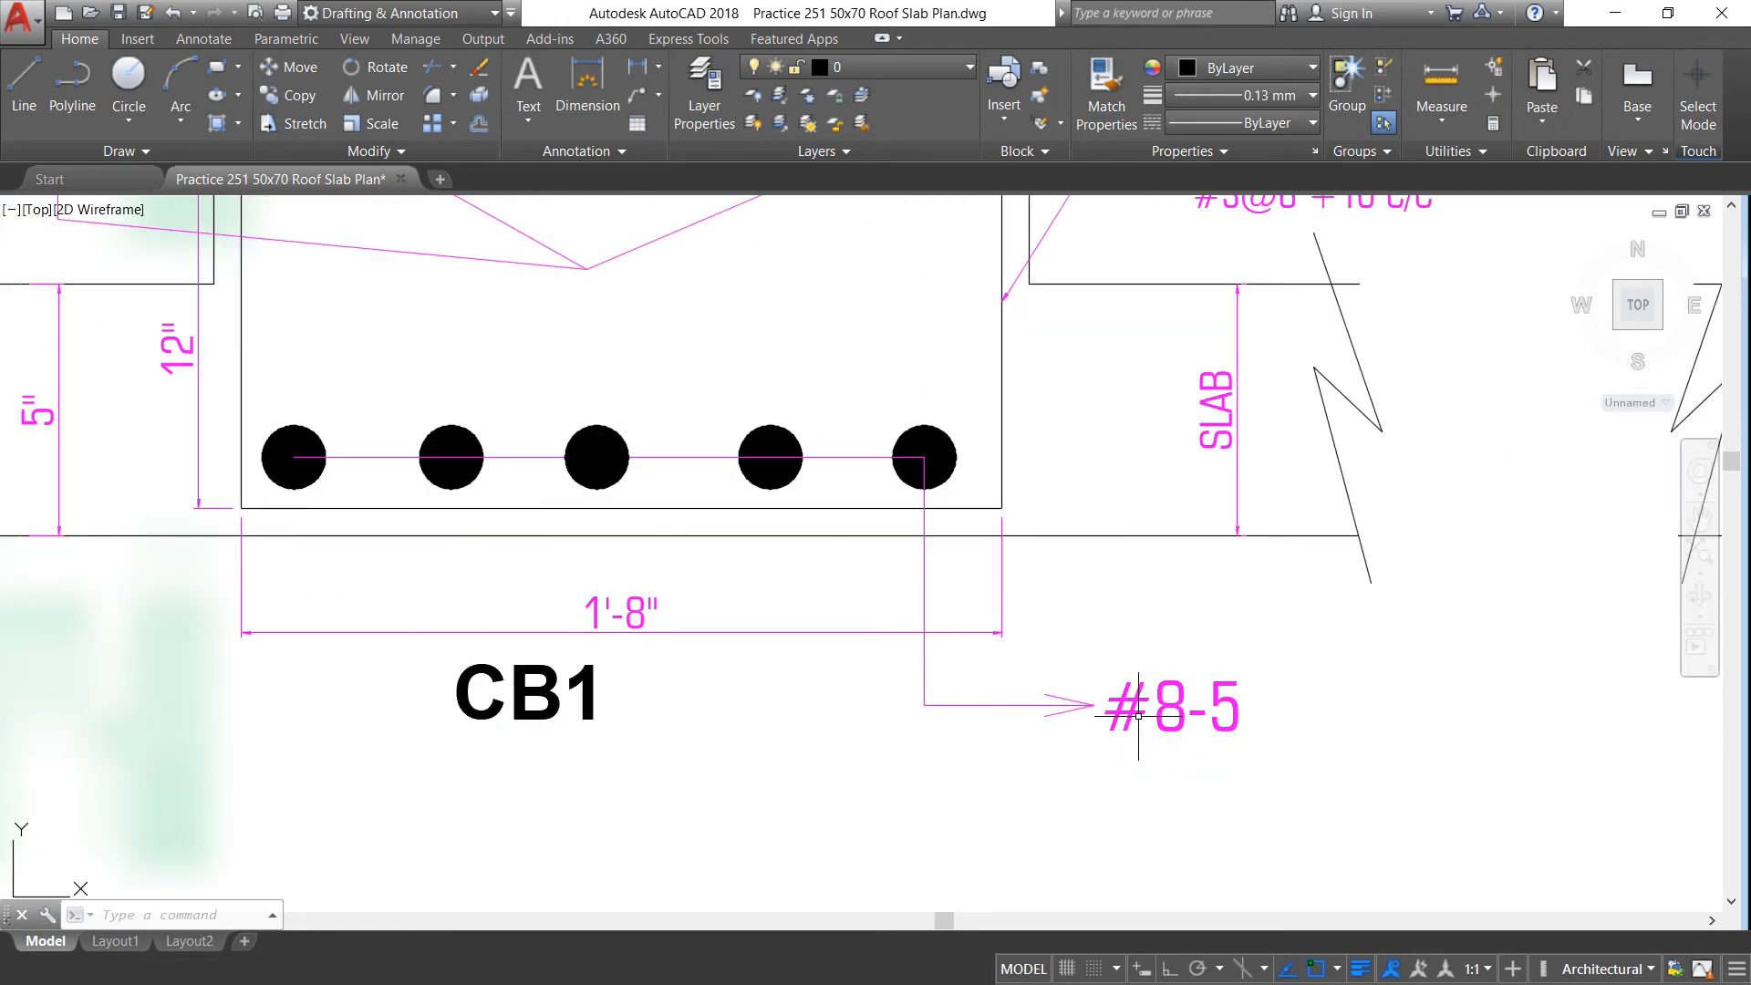
pyautogui.scroll(-2, 1155, 707)
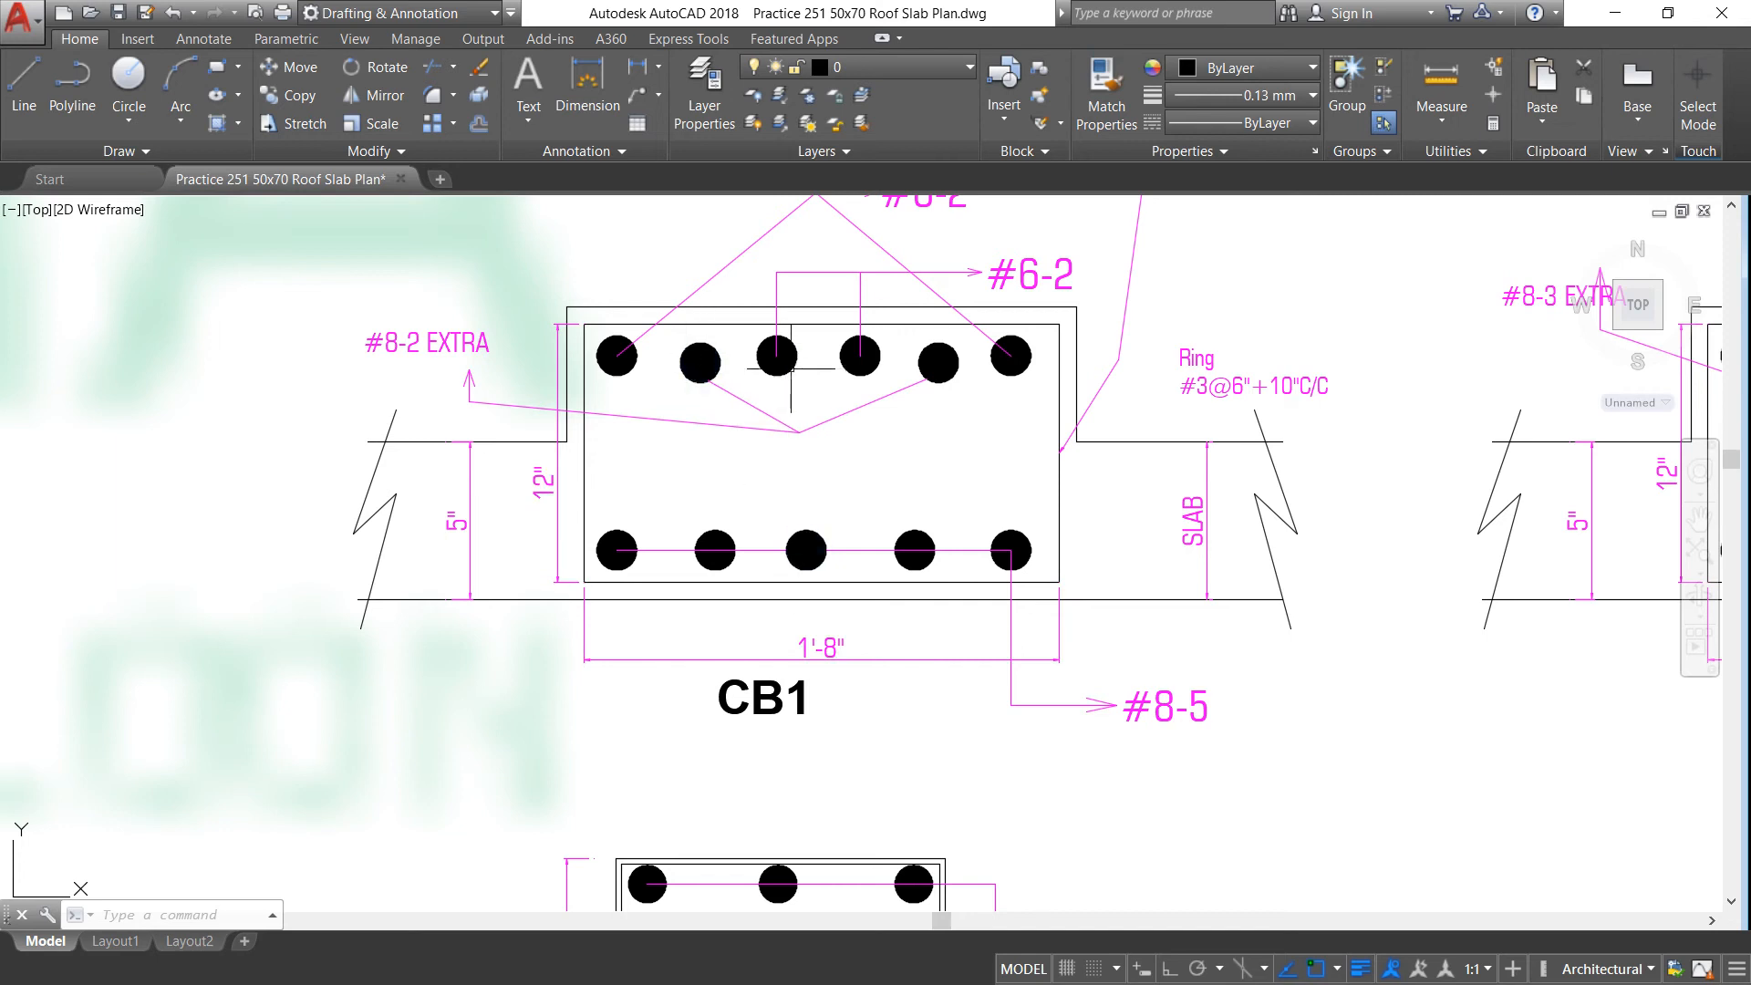
pyautogui.scroll(-3, 1012, 355)
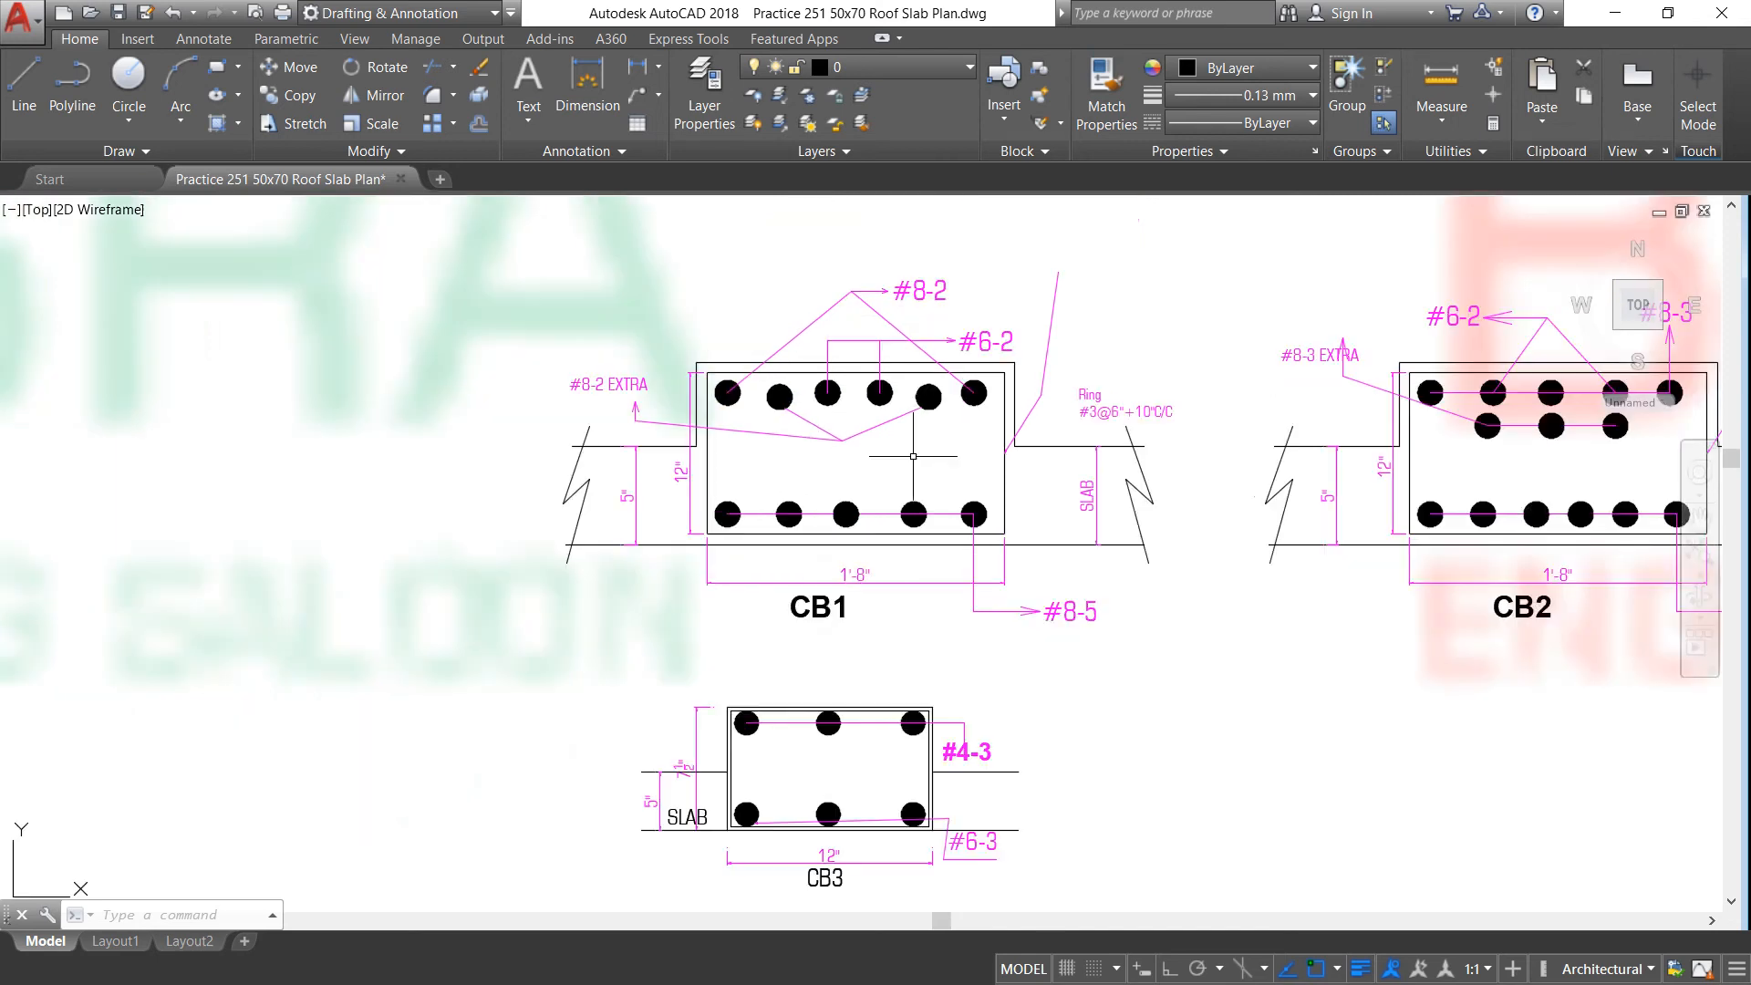
pyautogui.scroll(3, 918, 299)
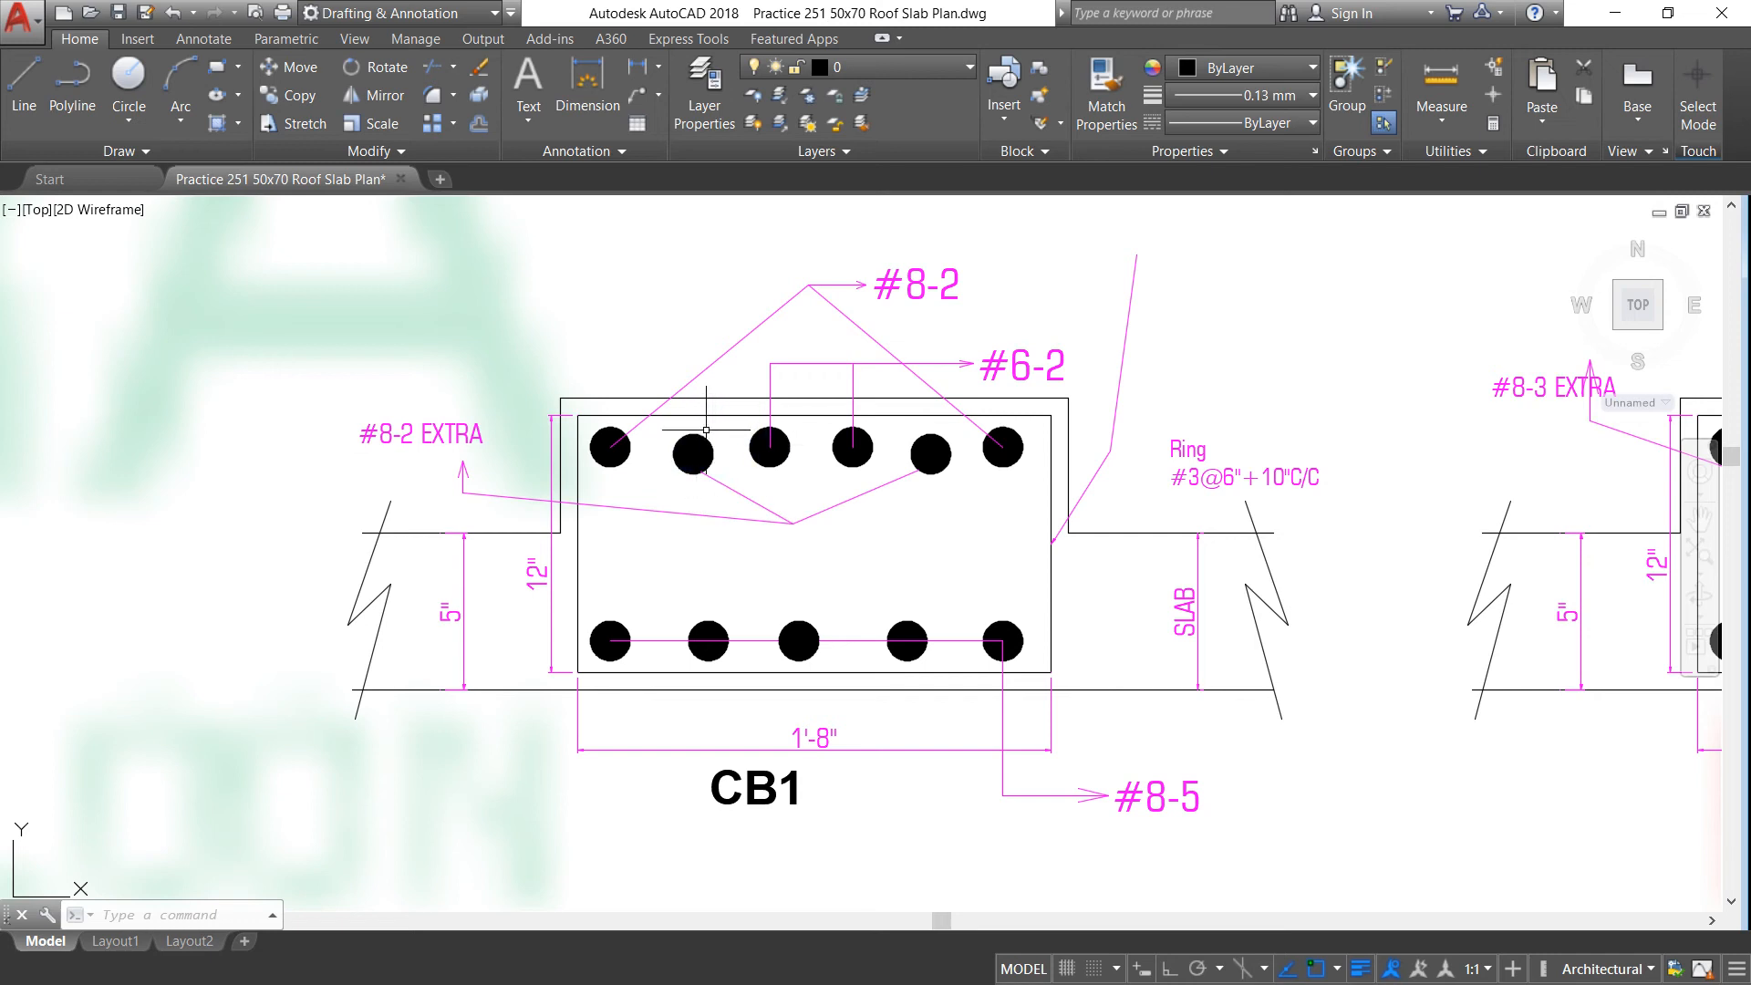
pyautogui.scroll(-2, 690, 456)
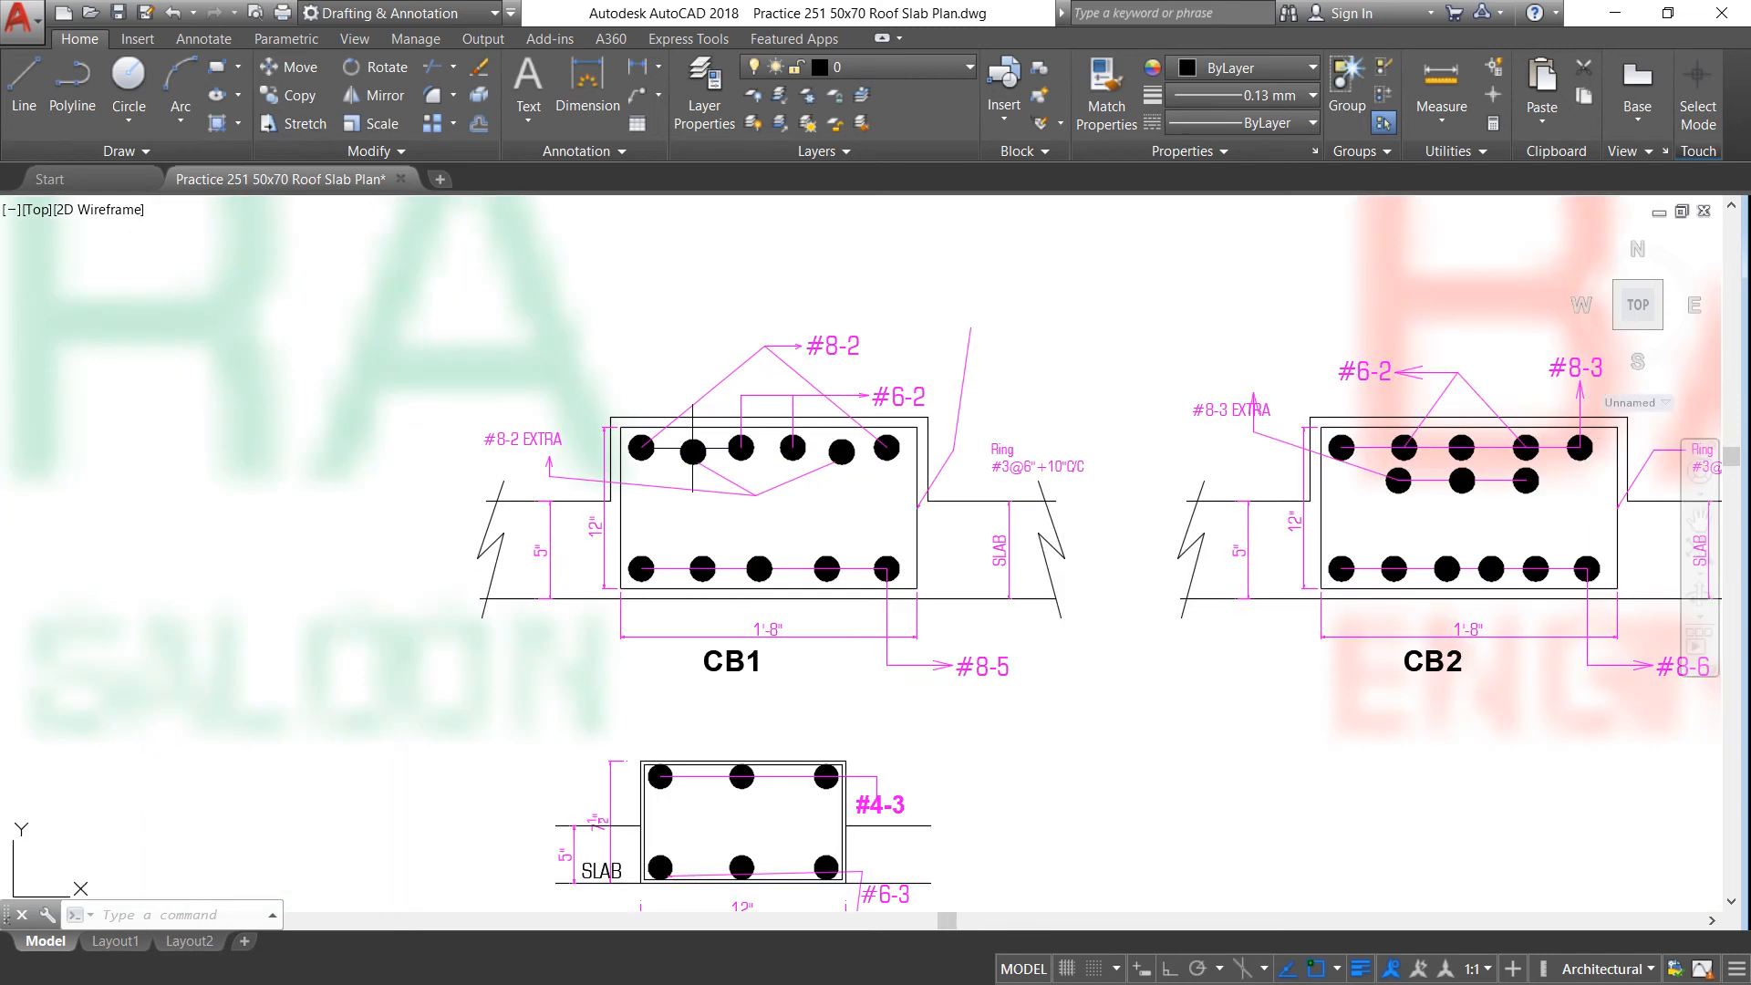
pyautogui.scroll(2, 693, 450)
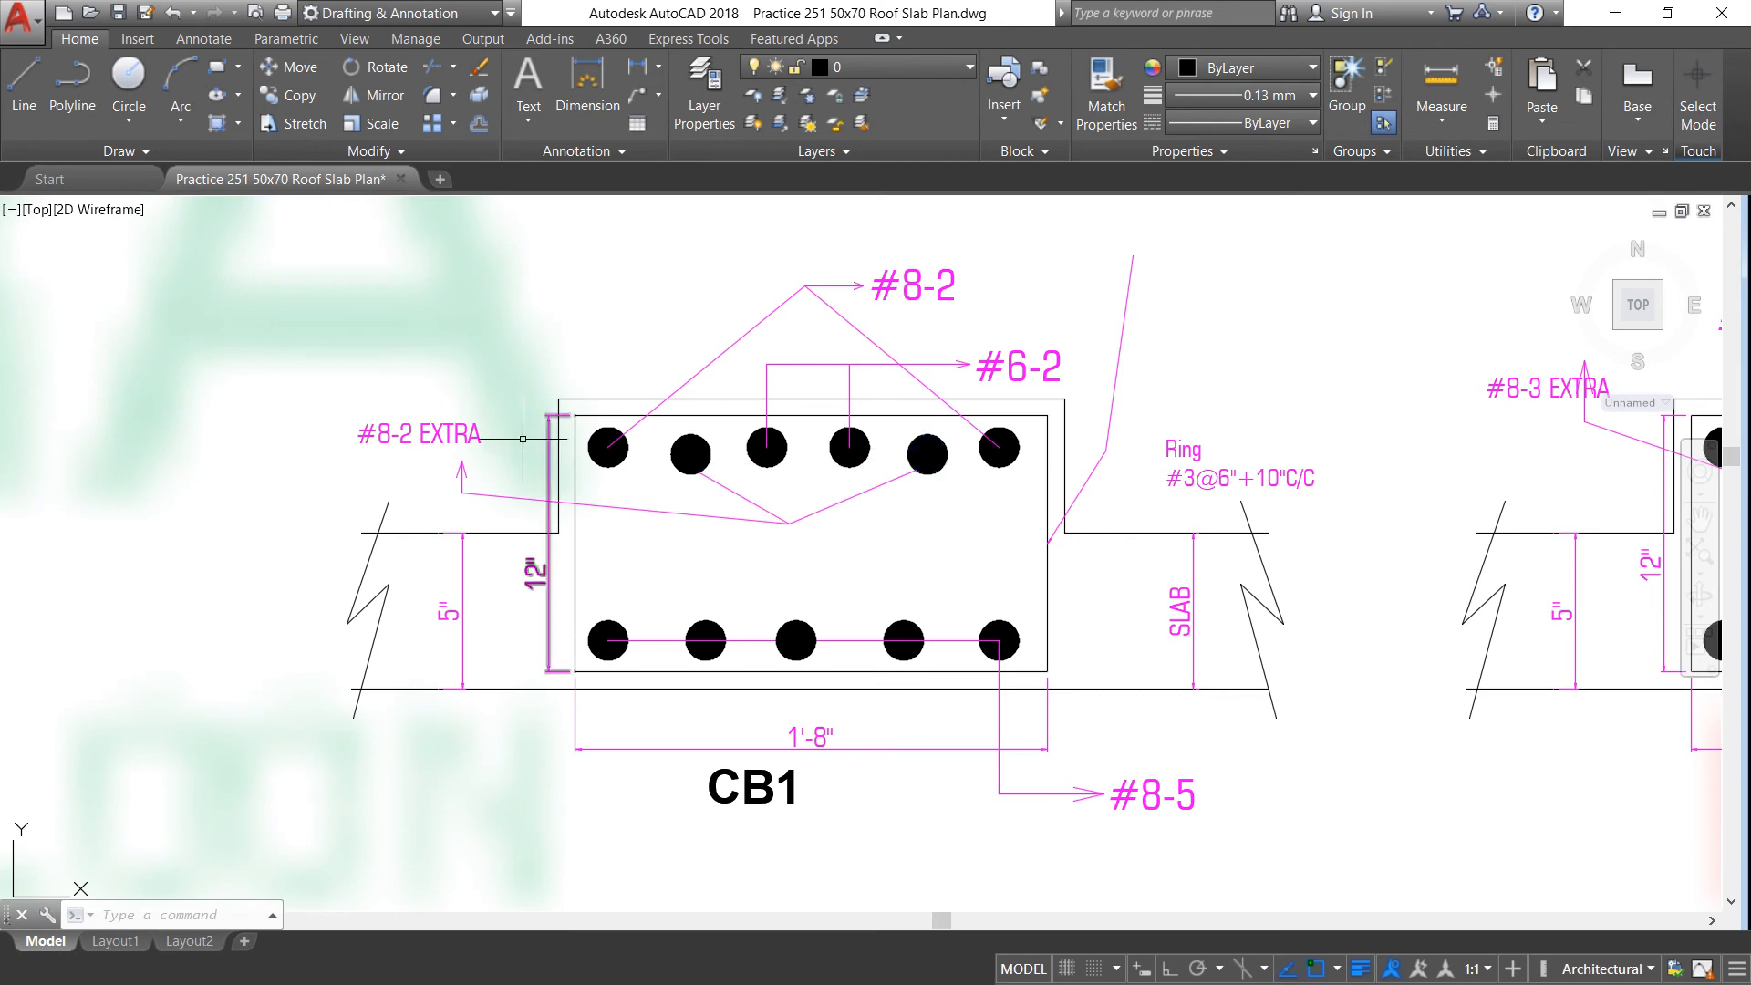
# Step: Locate beam B3 at the north end of the slab plan and examine its span and the surrounding main and extra bars
pyautogui.scroll(-4, 474, 448)
pyautogui.scroll(-10, 474, 449)
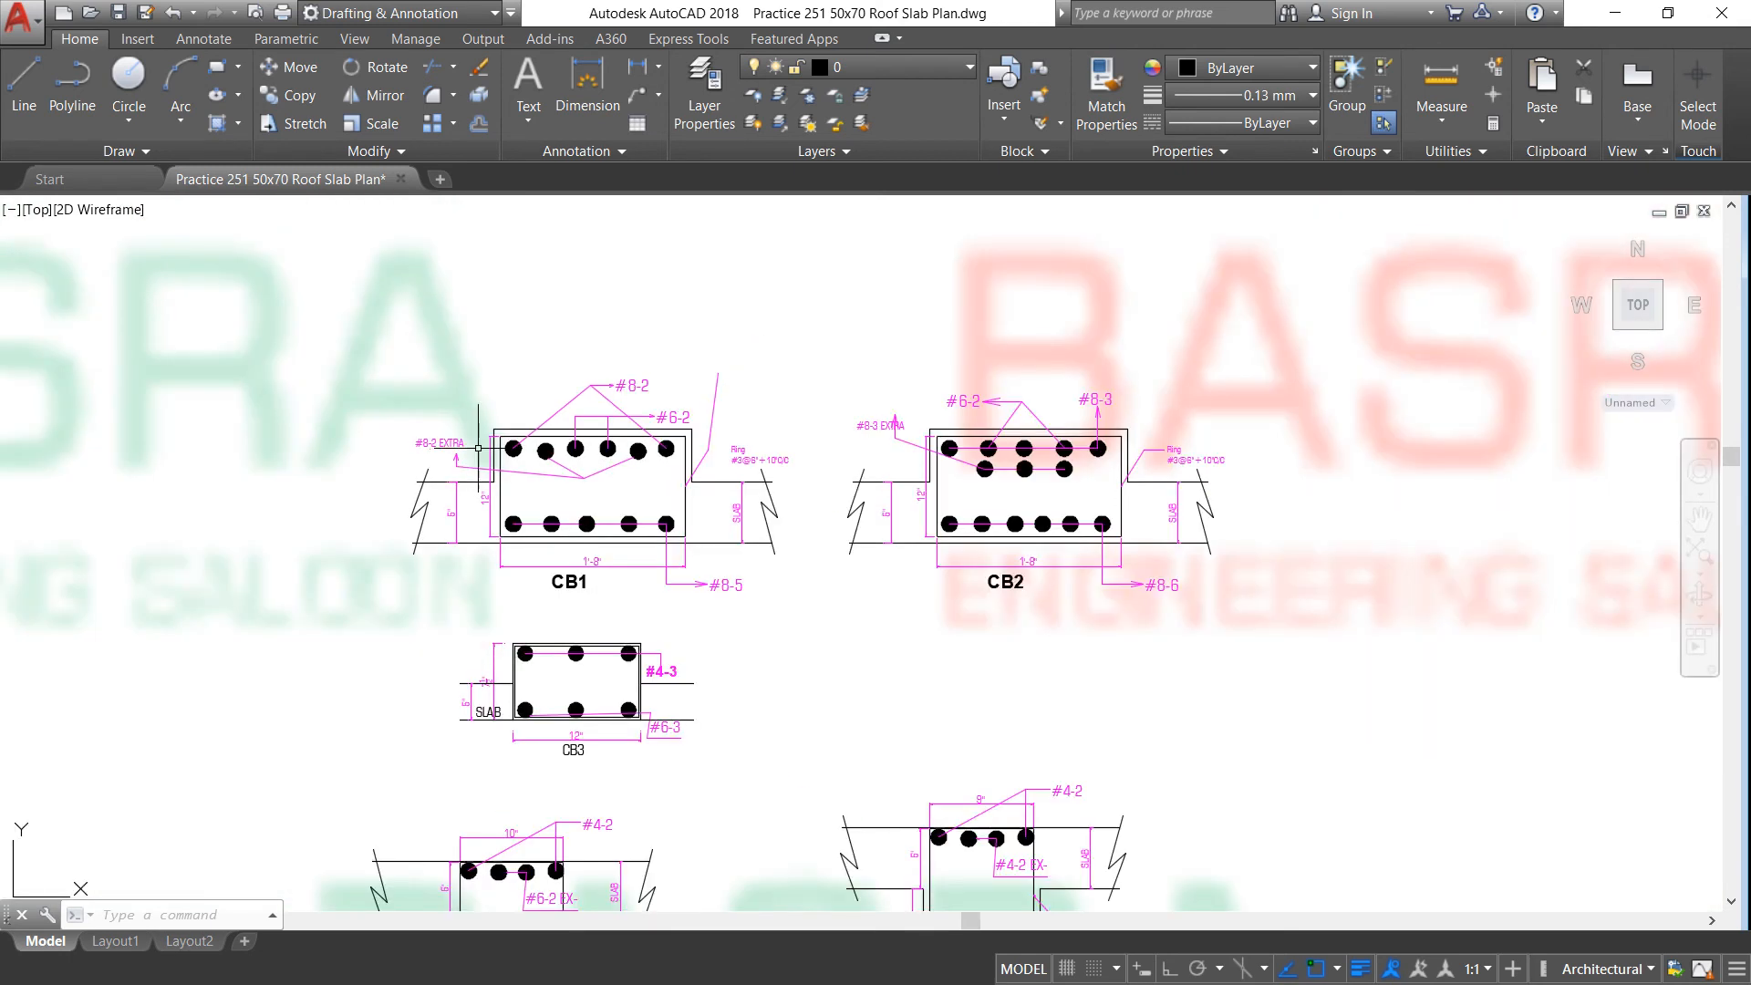
pyautogui.scroll(10, 524, 429)
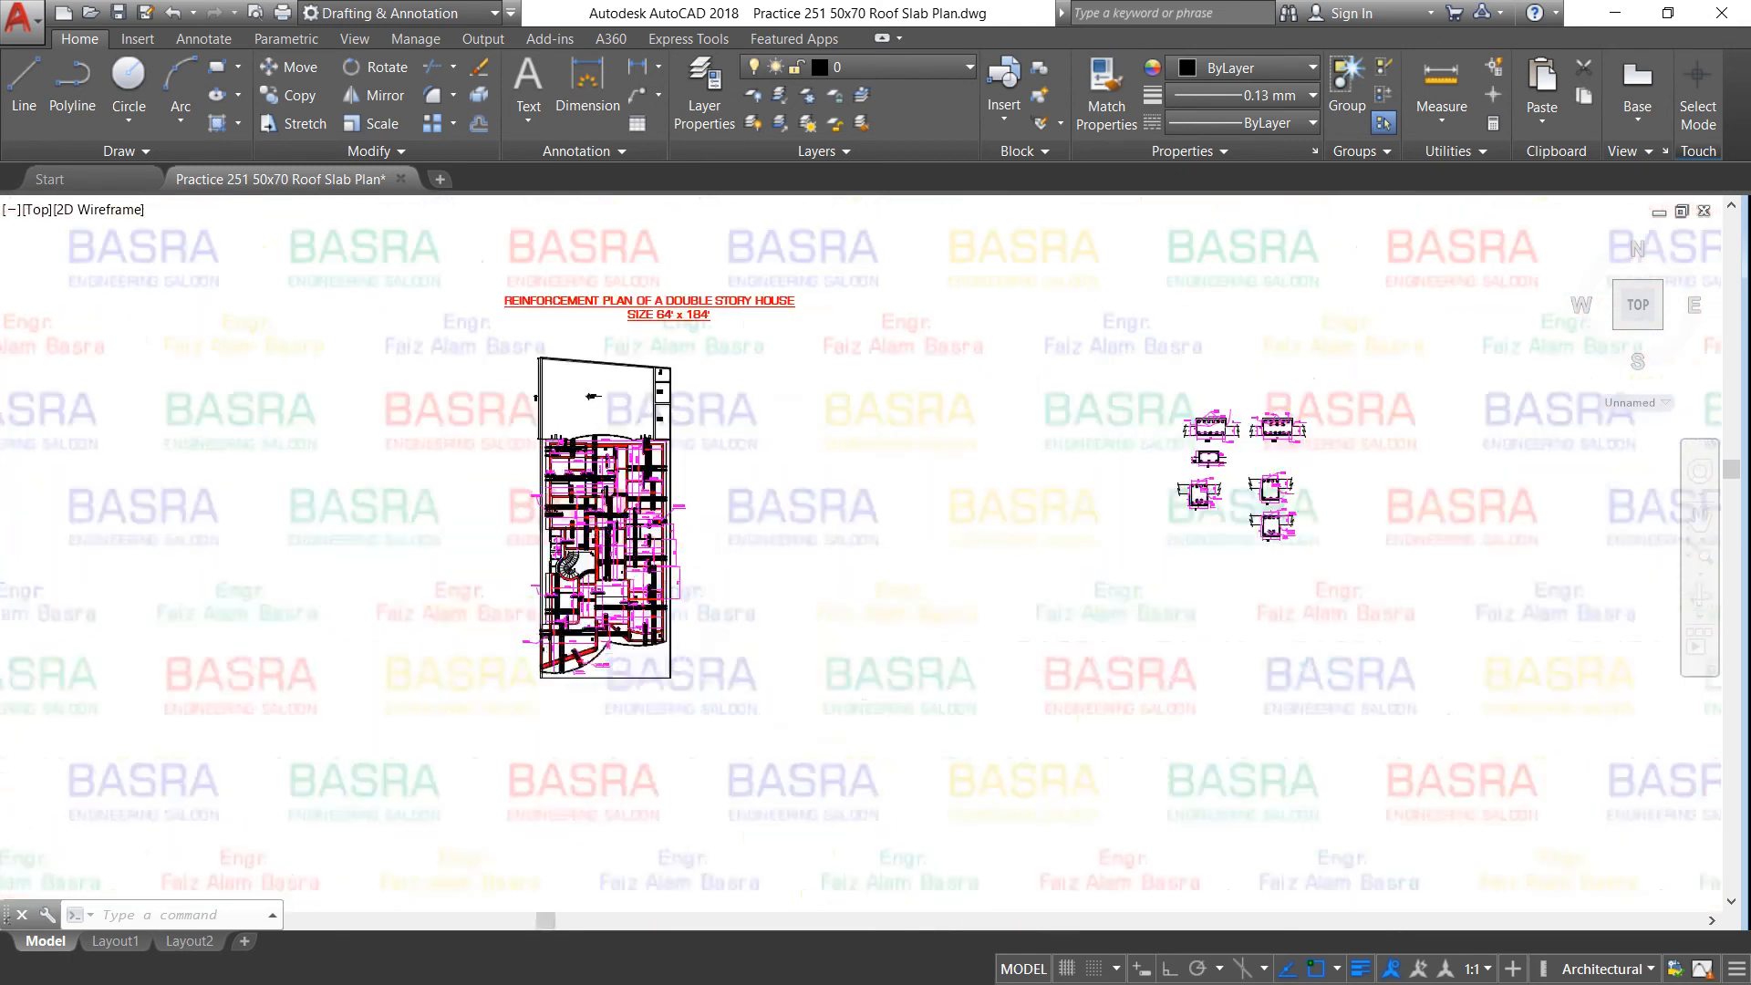
pyautogui.scroll(4, 1076, 477)
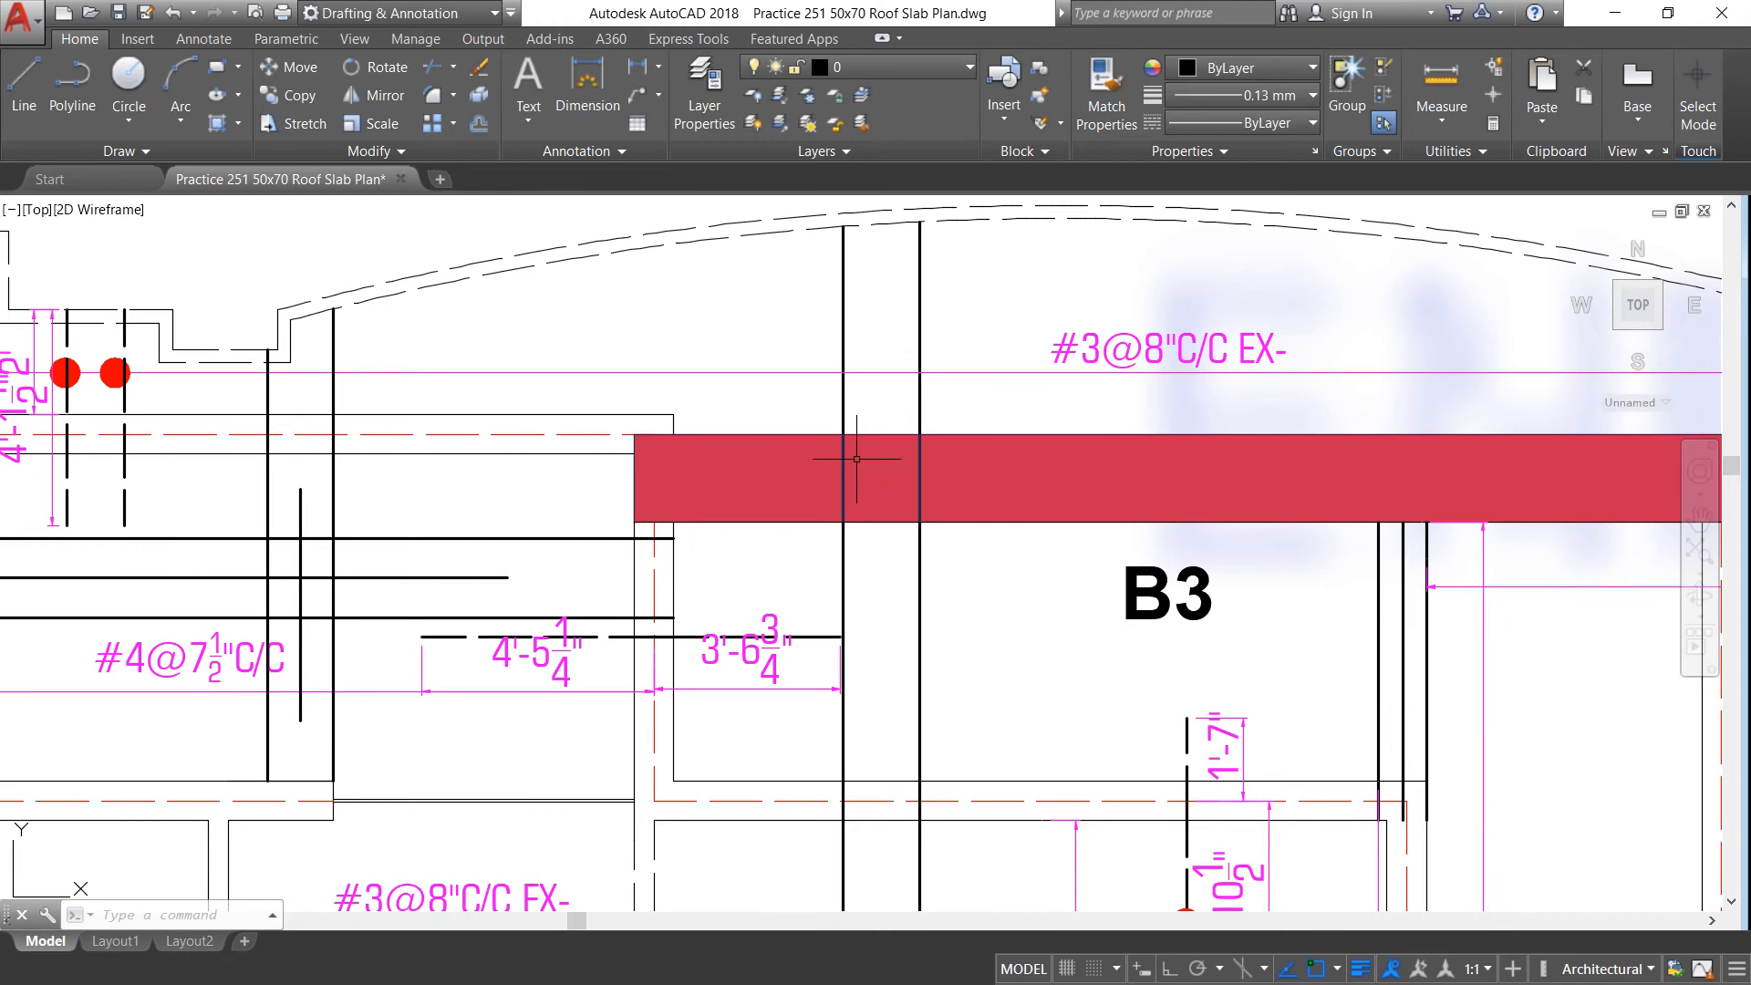
pyautogui.scroll(-2, 643, 464)
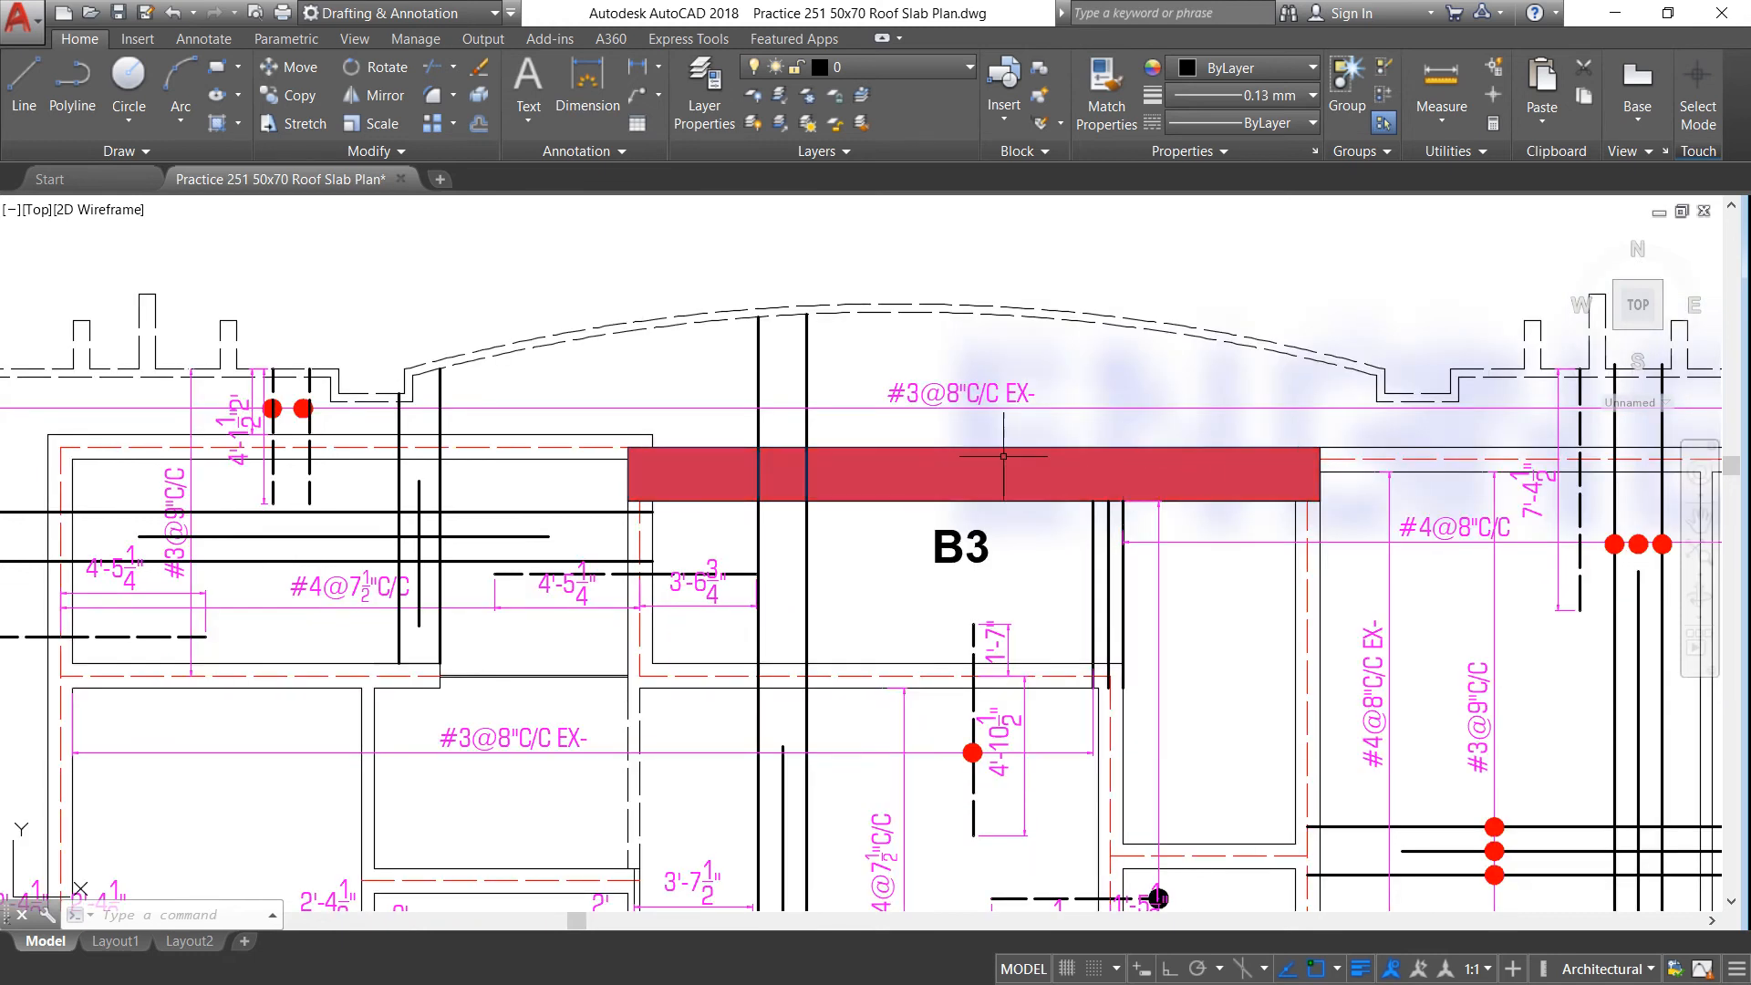
pyautogui.scroll(-4, 1003, 456)
pyautogui.scroll(4, 698, 591)
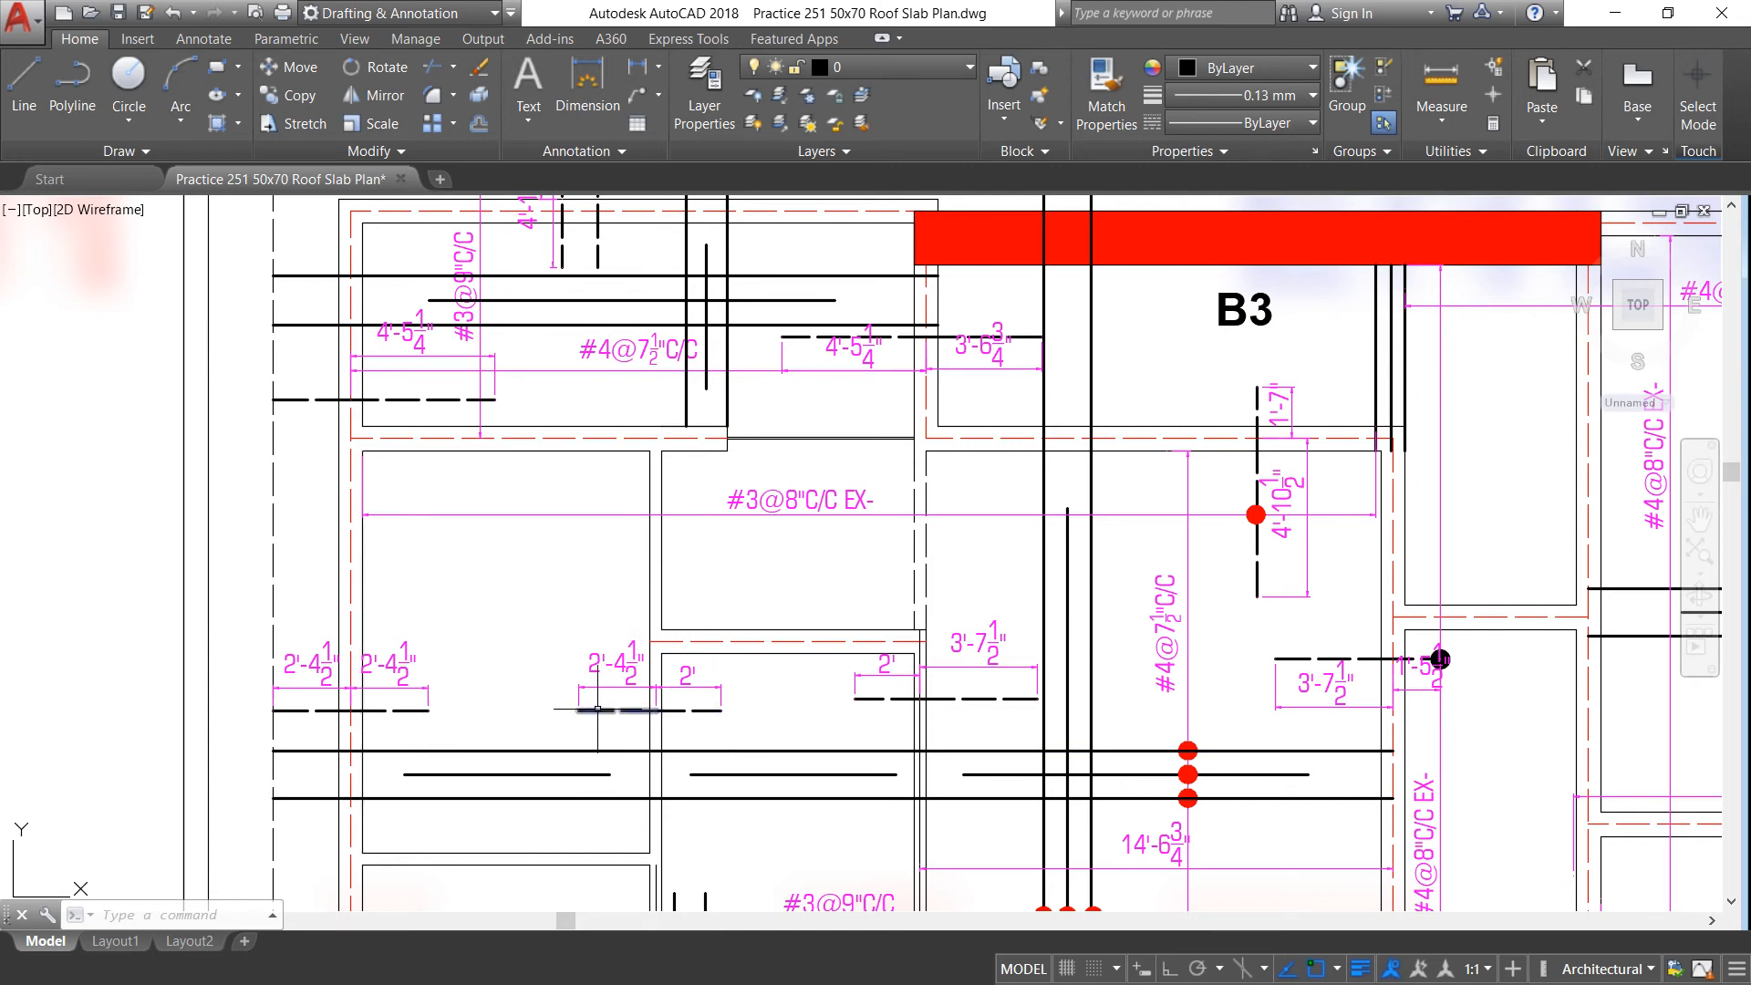
pyautogui.scroll(-5, 638, 570)
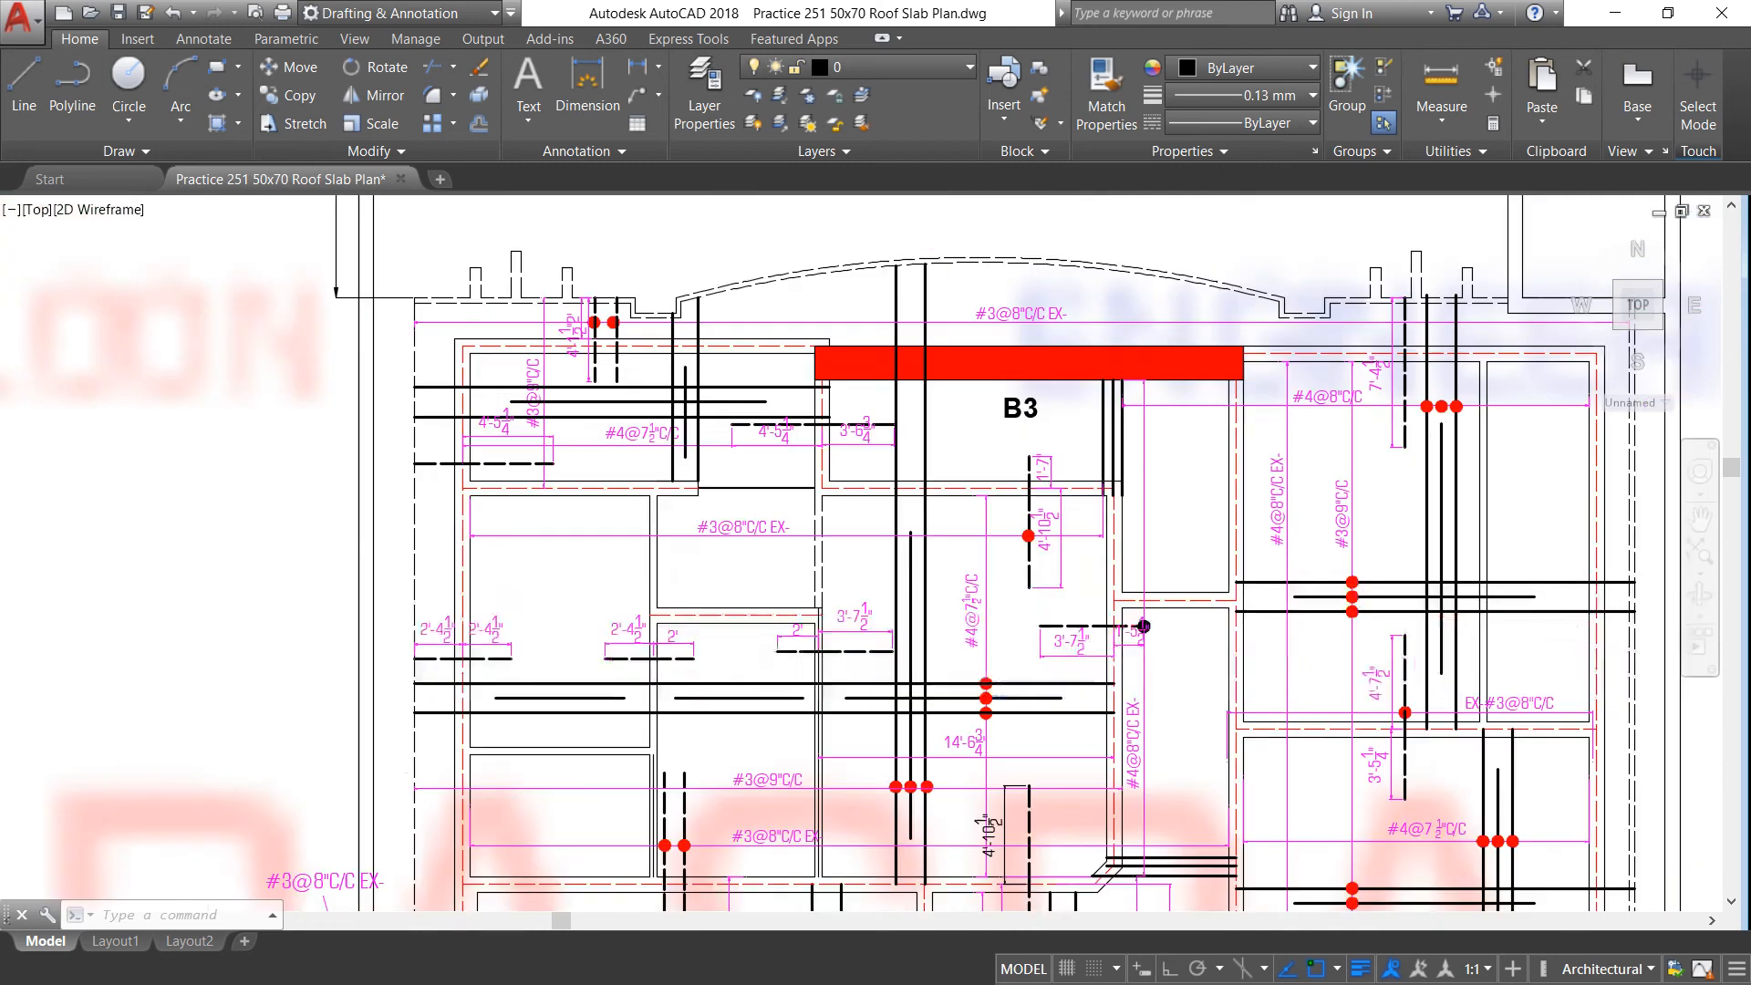
pyautogui.scroll(4, 1016, 438)
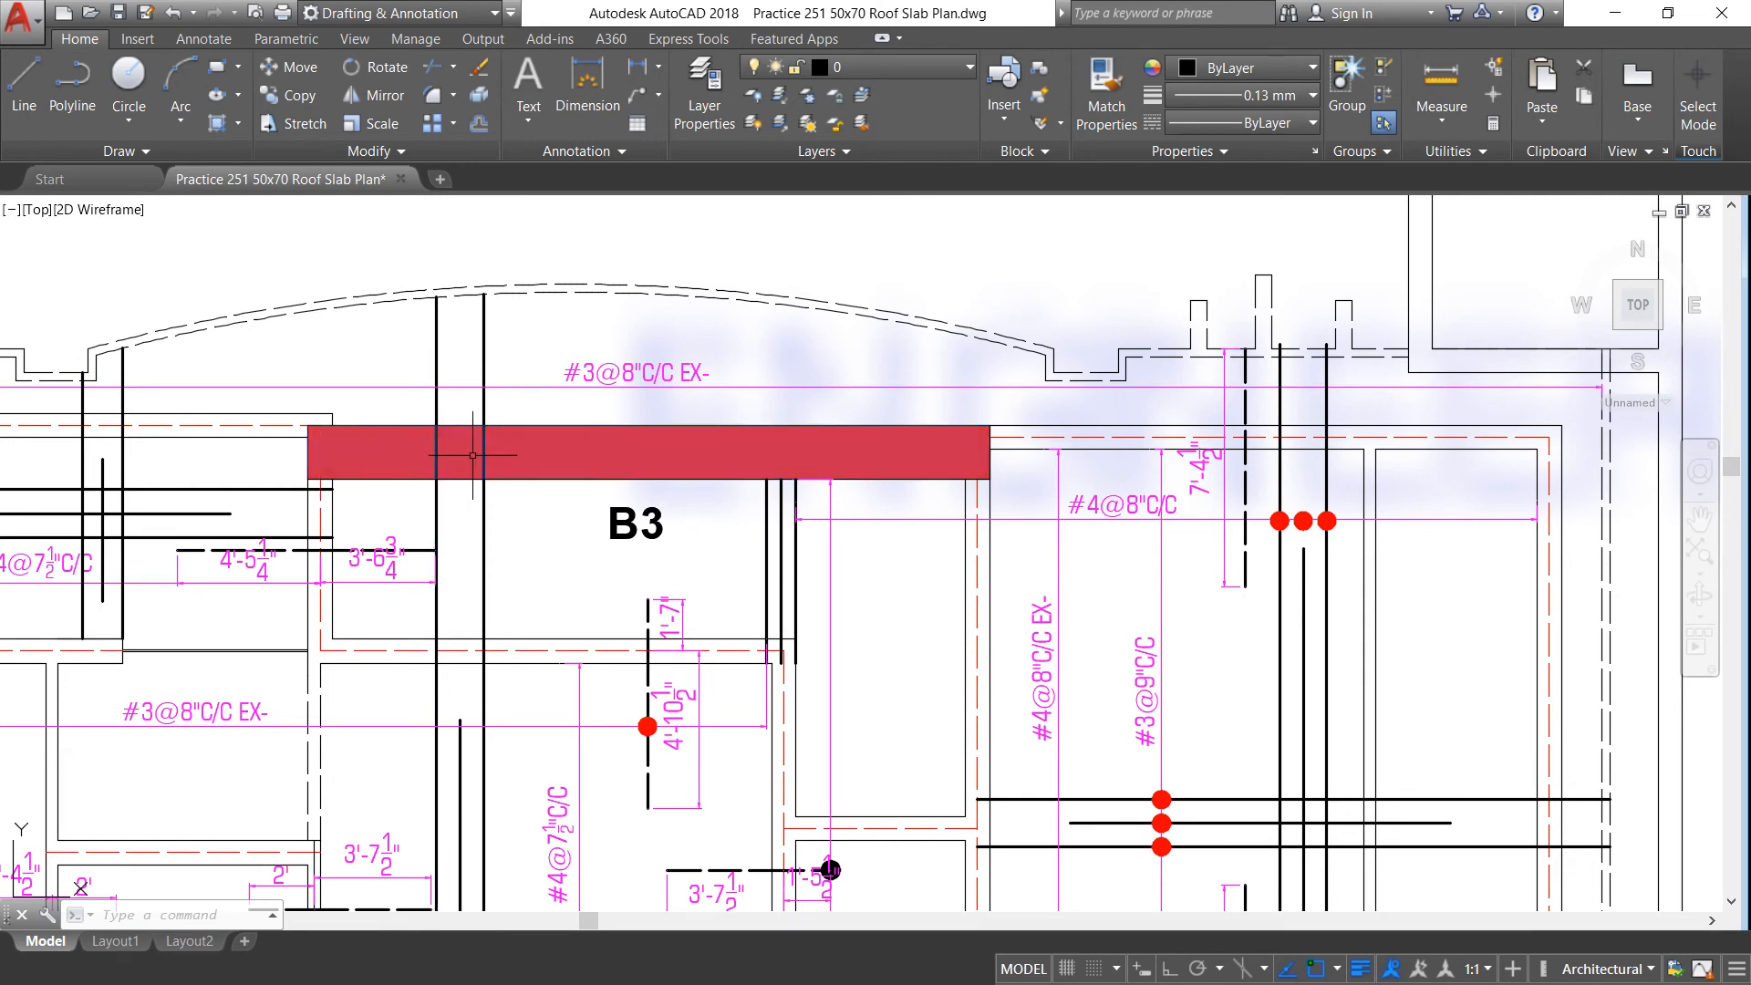
# Step: Go from the plan back to the beam cross-section details and view sections CB1 and CB2 together
pyautogui.scroll(-5, 472, 455)
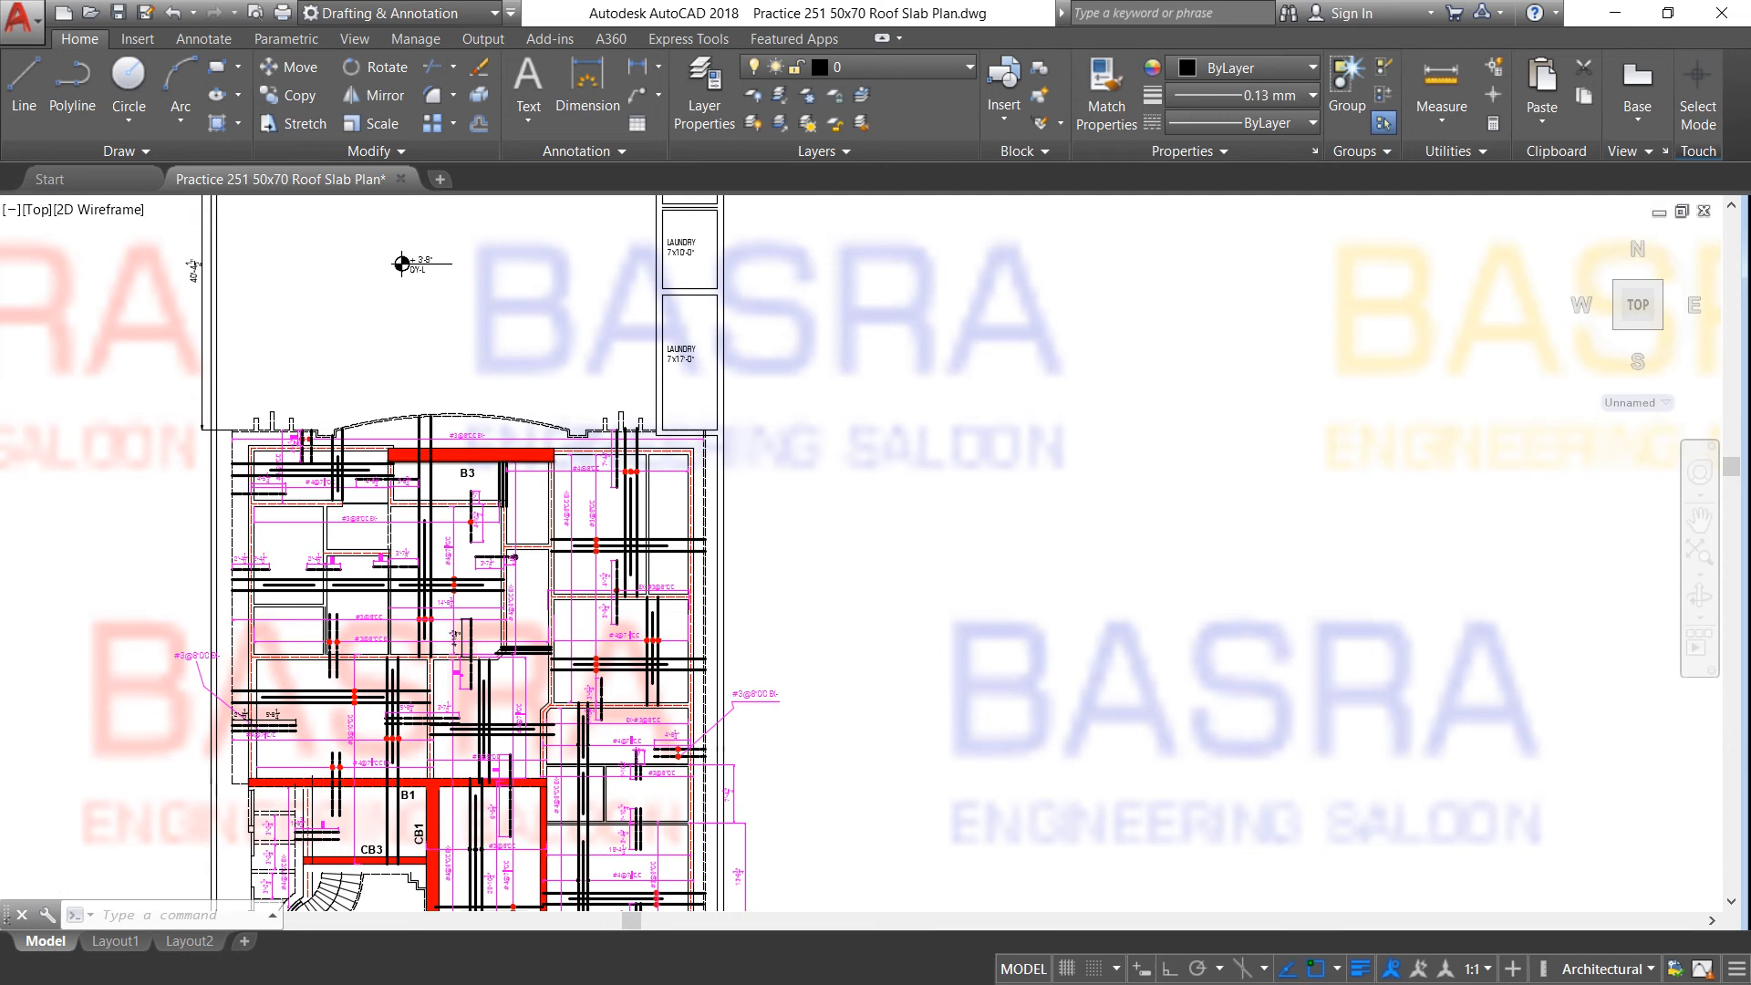
pyautogui.scroll(-3, 419, 457)
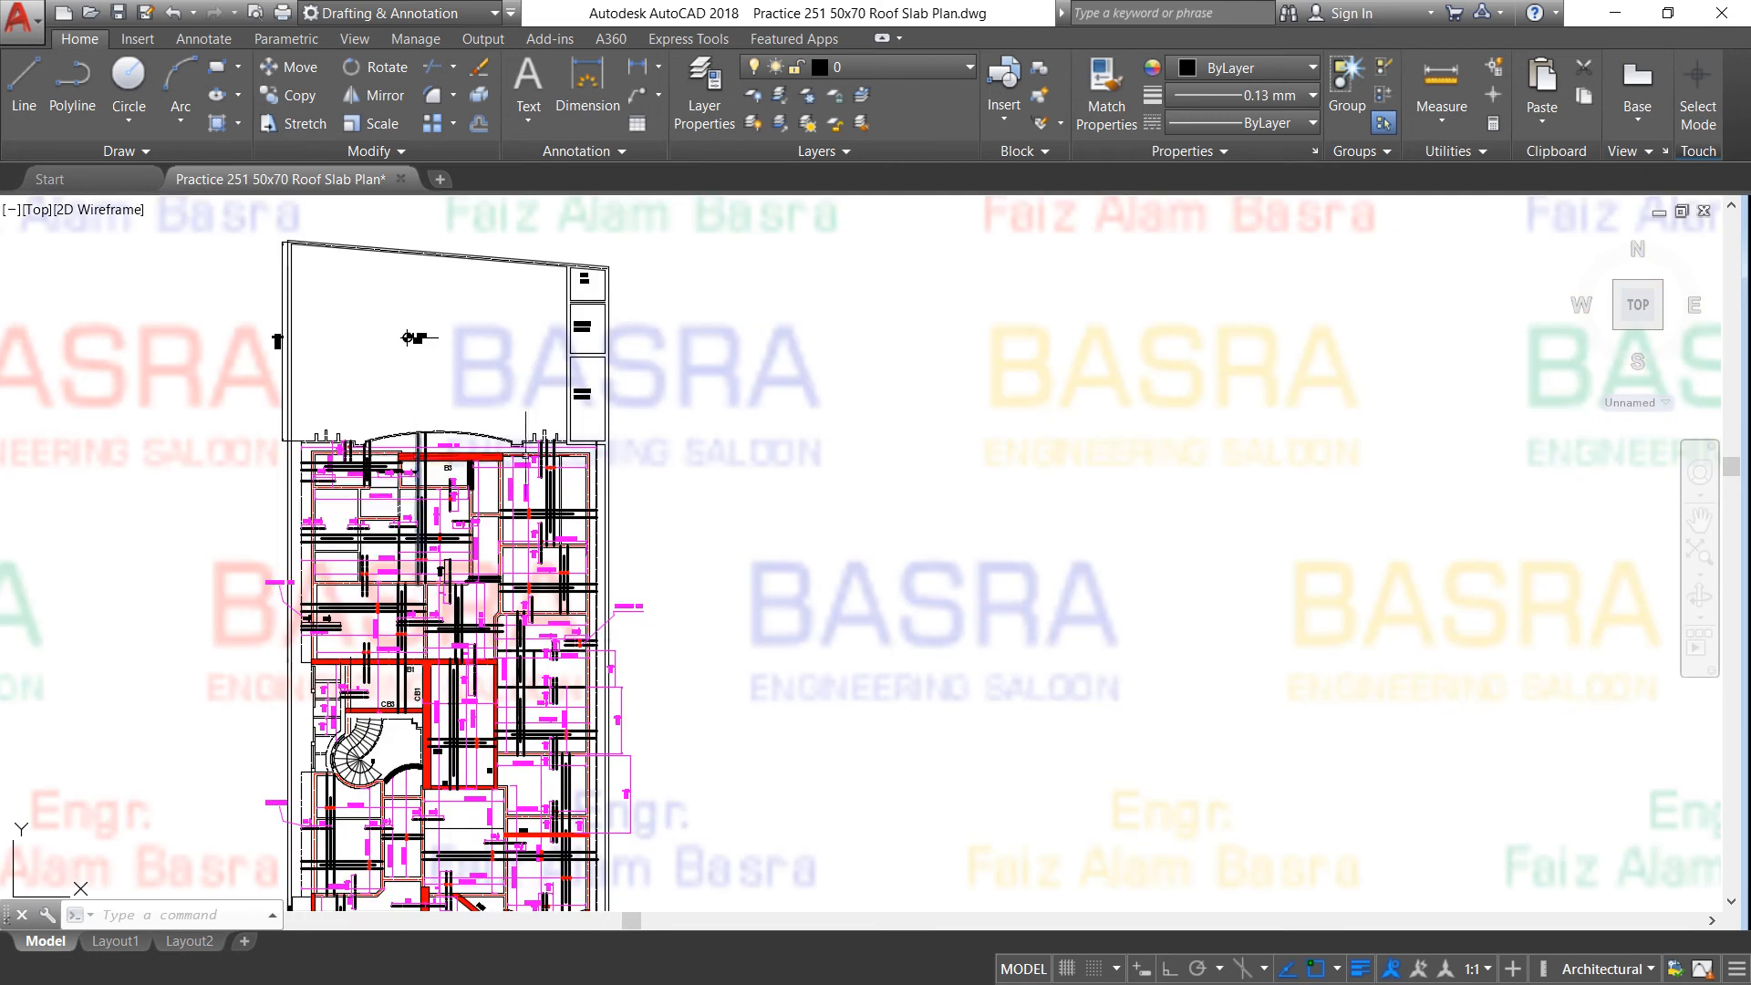
pyautogui.scroll(-5, 547, 447)
pyautogui.scroll(8, 1064, 438)
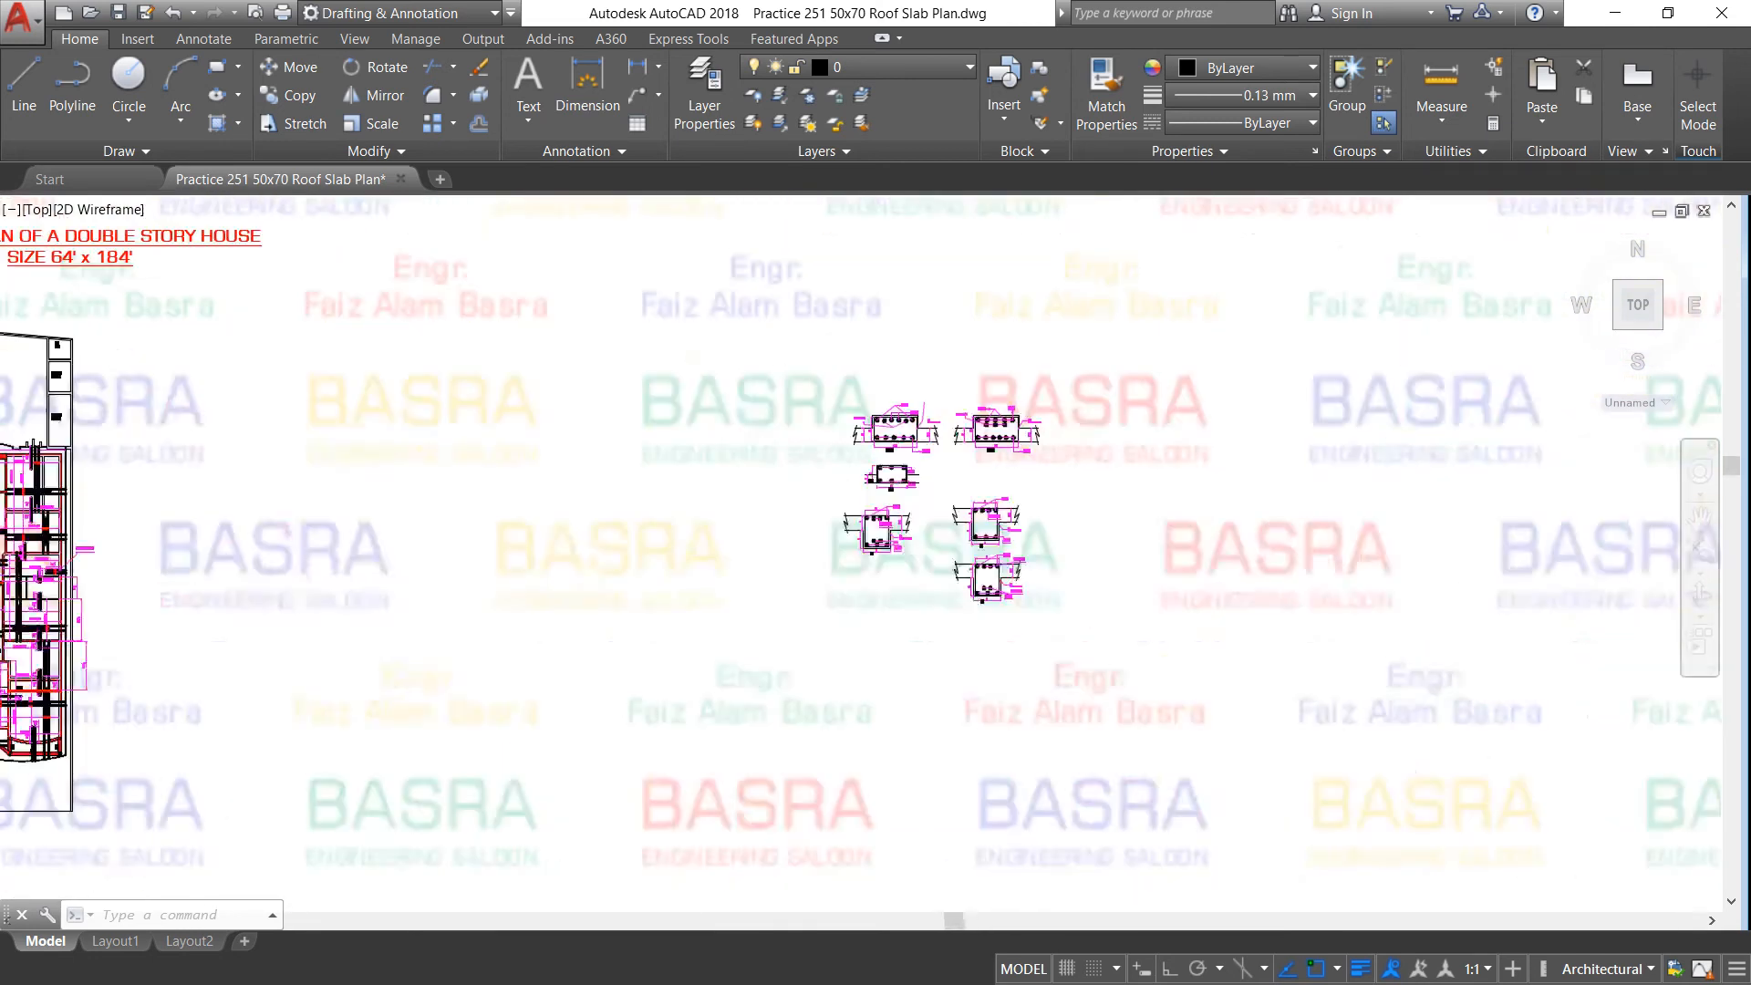
pyautogui.scroll(-2, 645, 903)
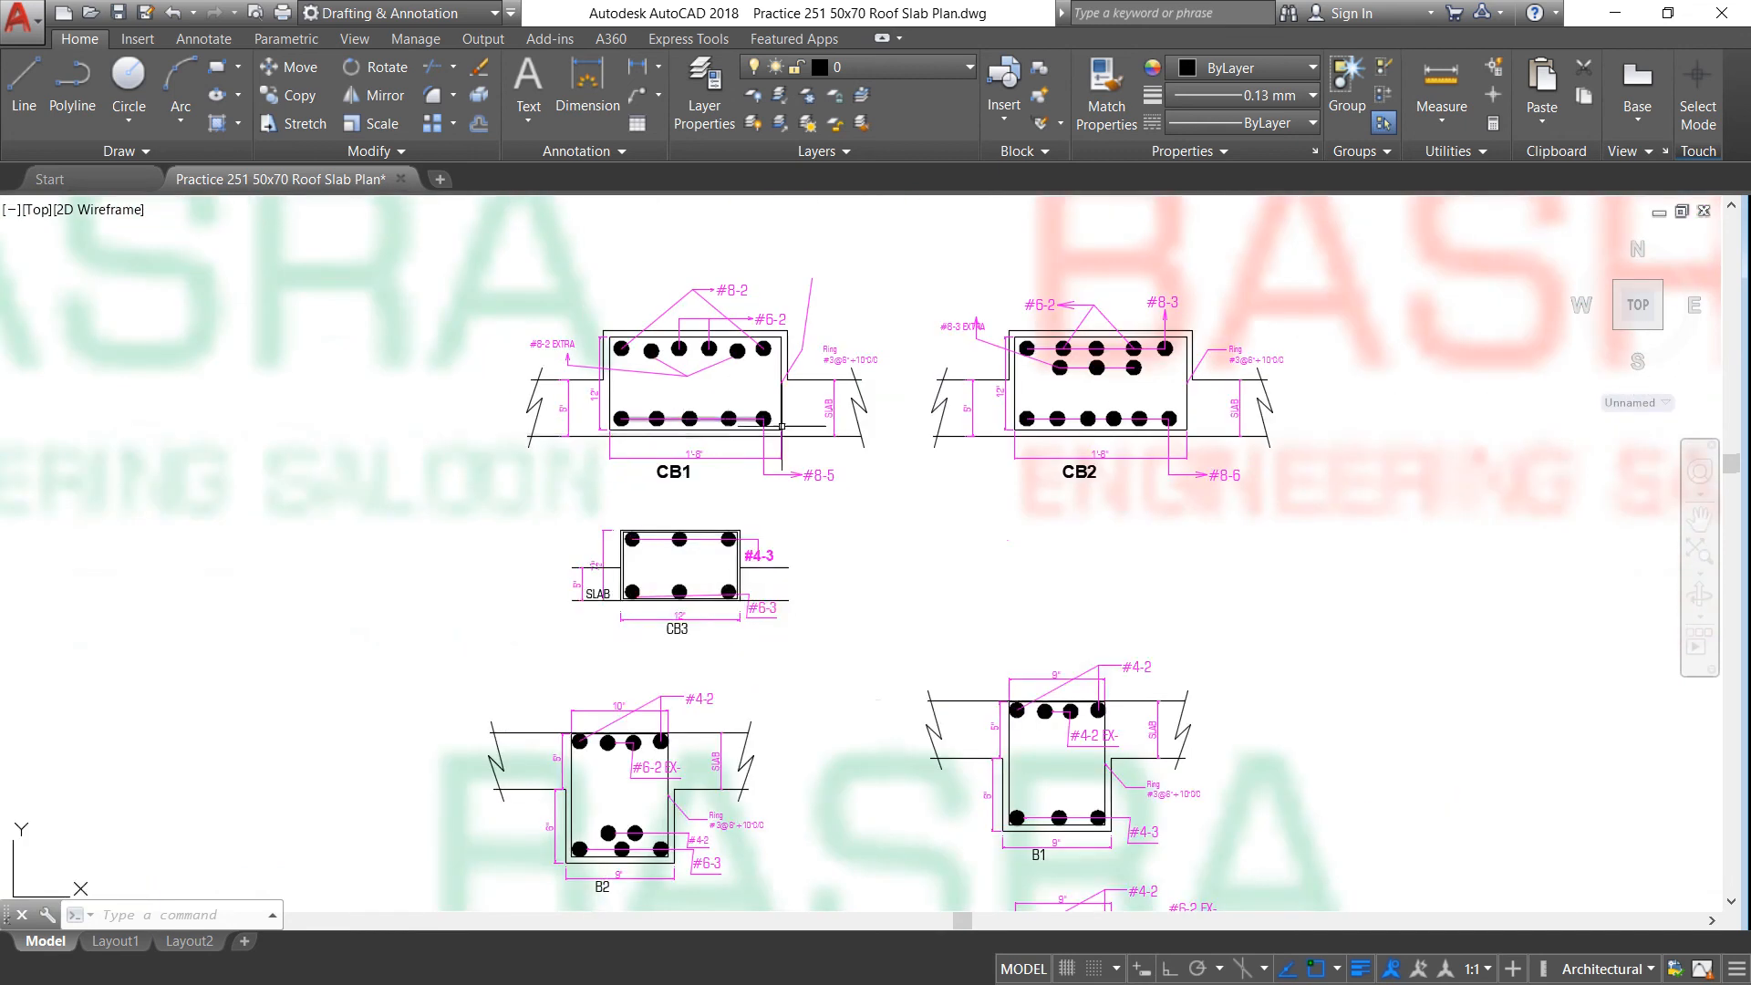
# Step: Examine beam CB2's section: its width and depth, bottom #8-6 bars, top #6-2 and #8-3 bars, and #8-3 EXTRA bars
pyautogui.scroll(2, 1001, 446)
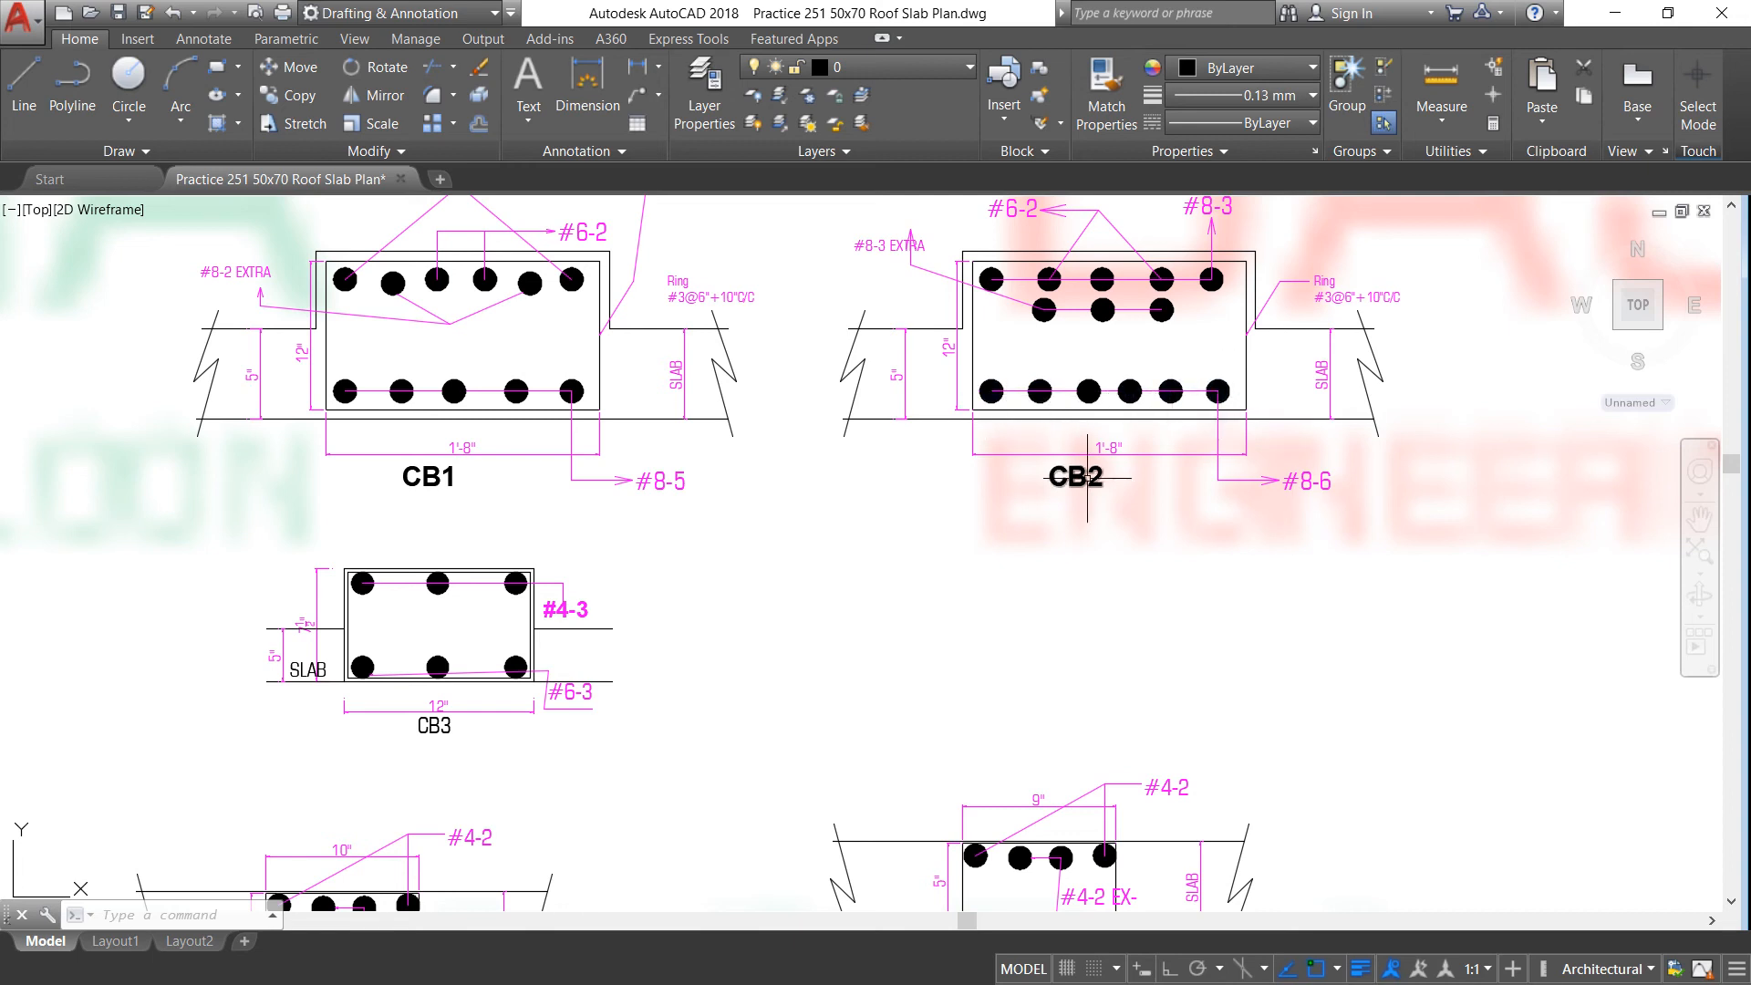
pyautogui.scroll(2, 1018, 460)
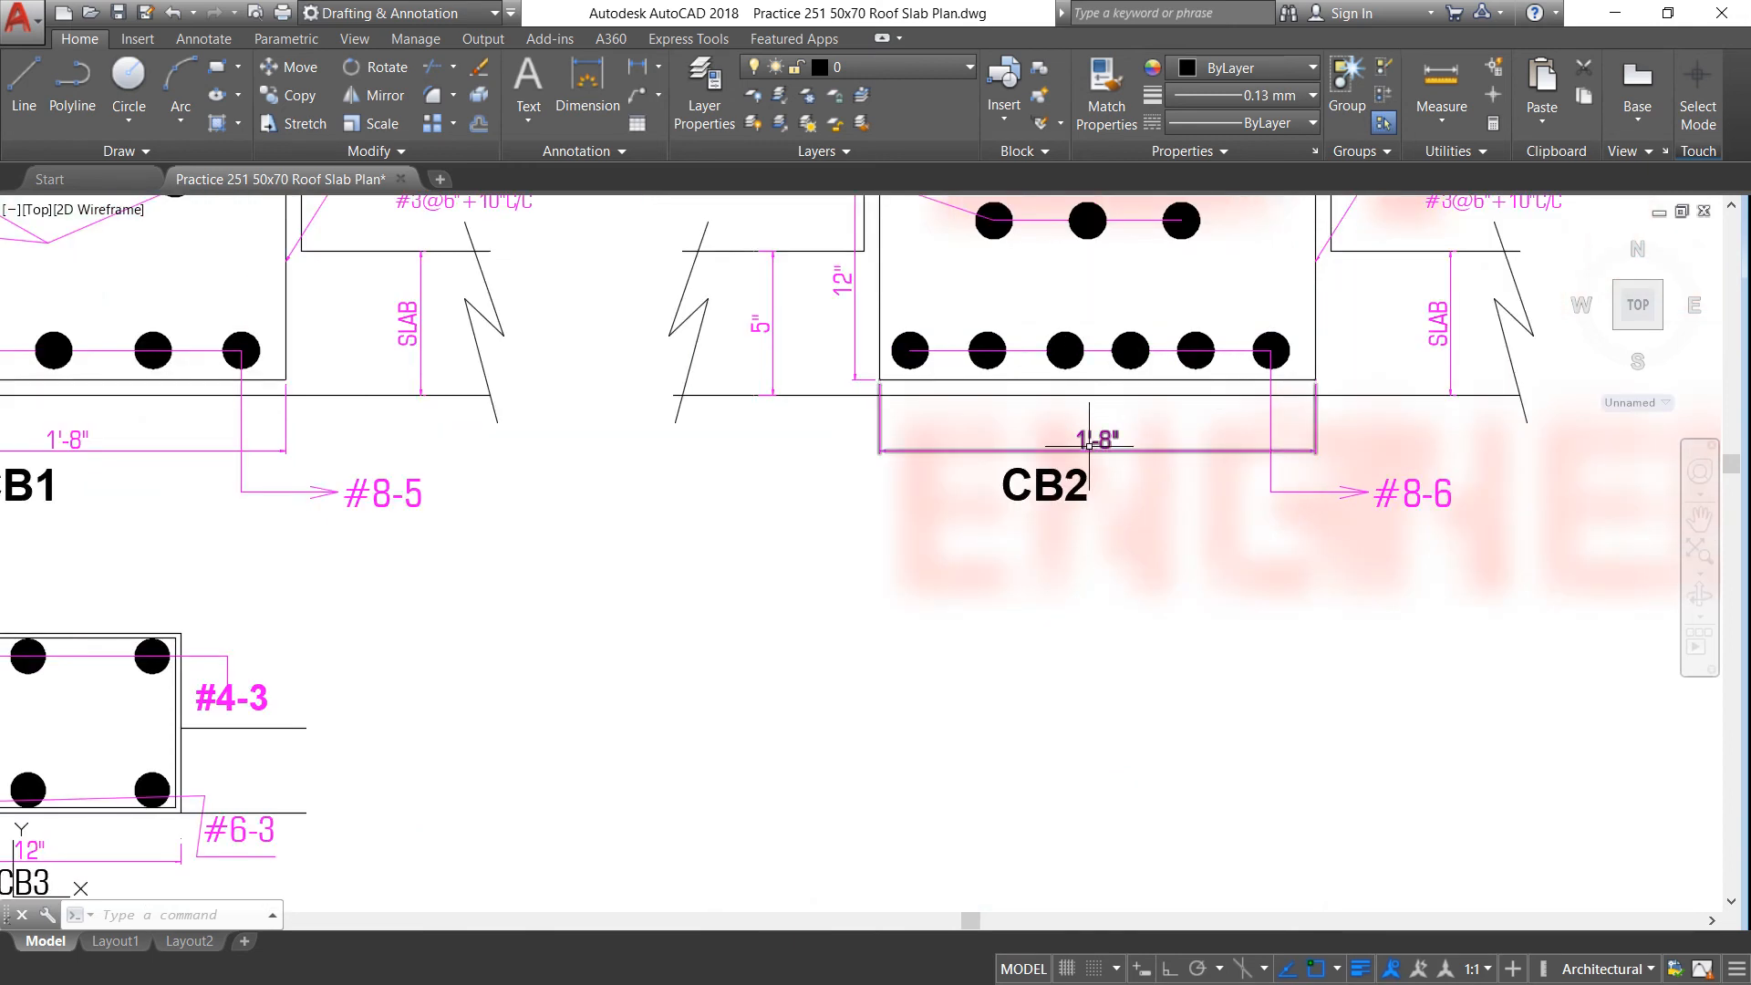
pyautogui.scroll(-2, 1117, 449)
pyautogui.scroll(-2, 1117, 449)
pyautogui.scroll(4, 1003, 429)
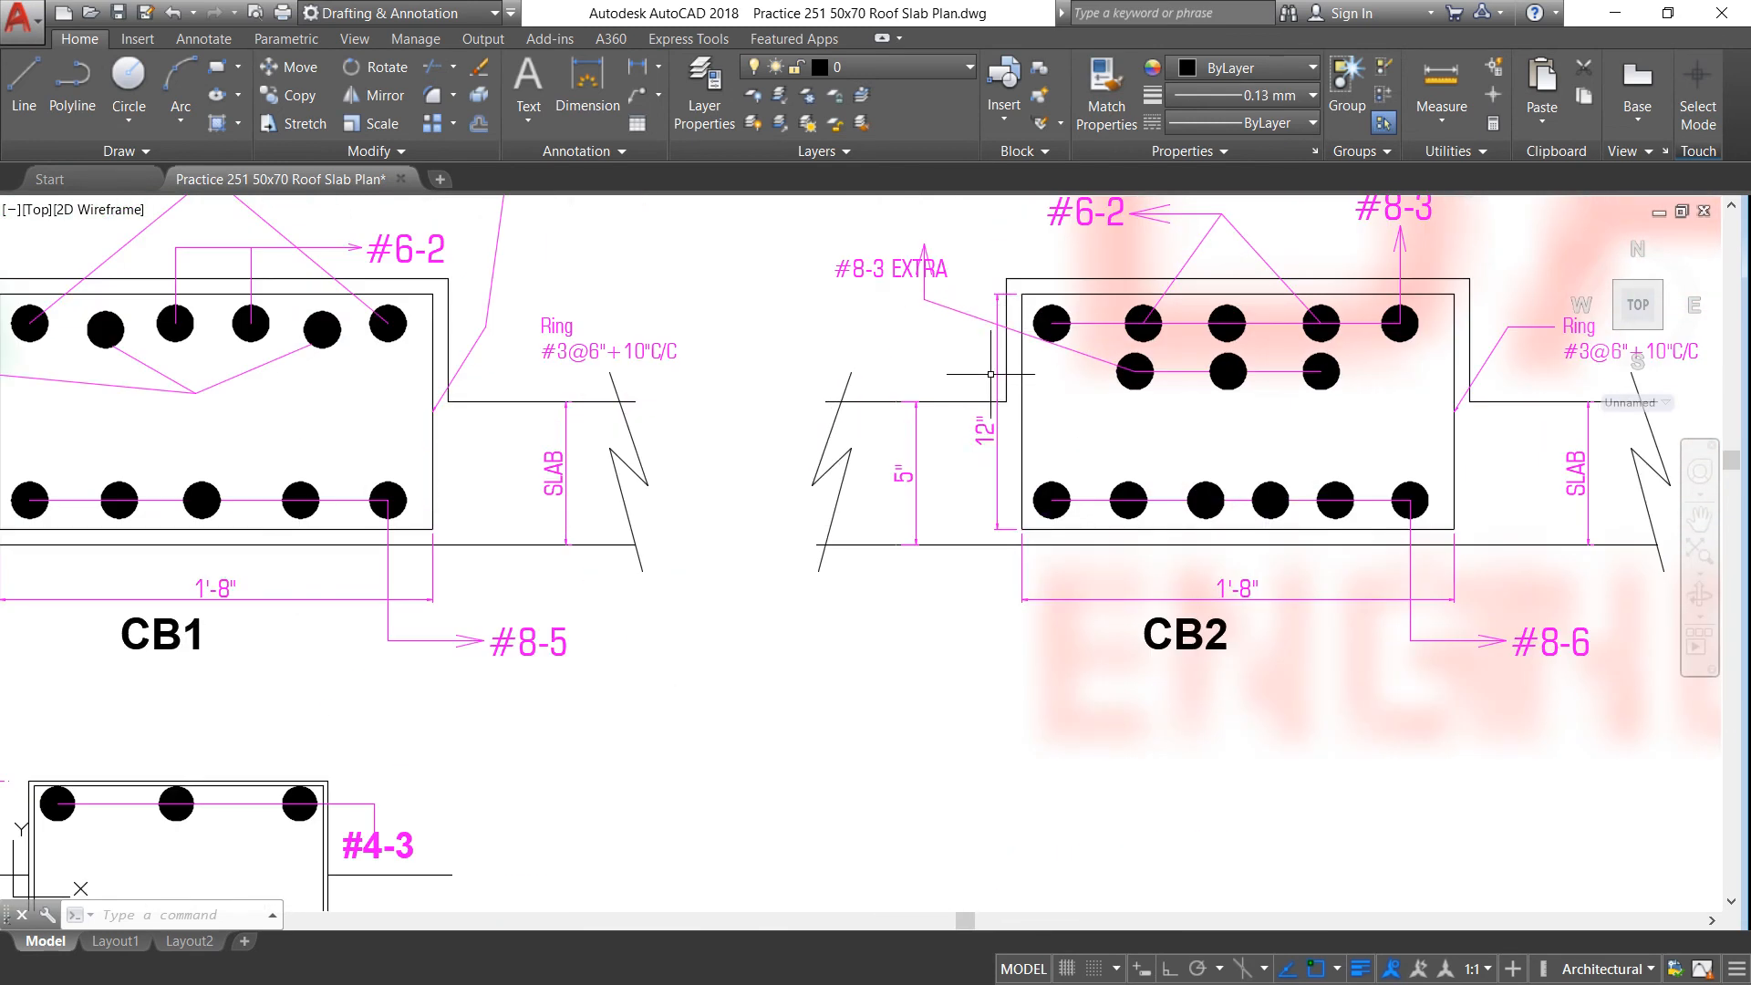
pyautogui.scroll(-3, 1000, 333)
pyautogui.scroll(3, 1214, 324)
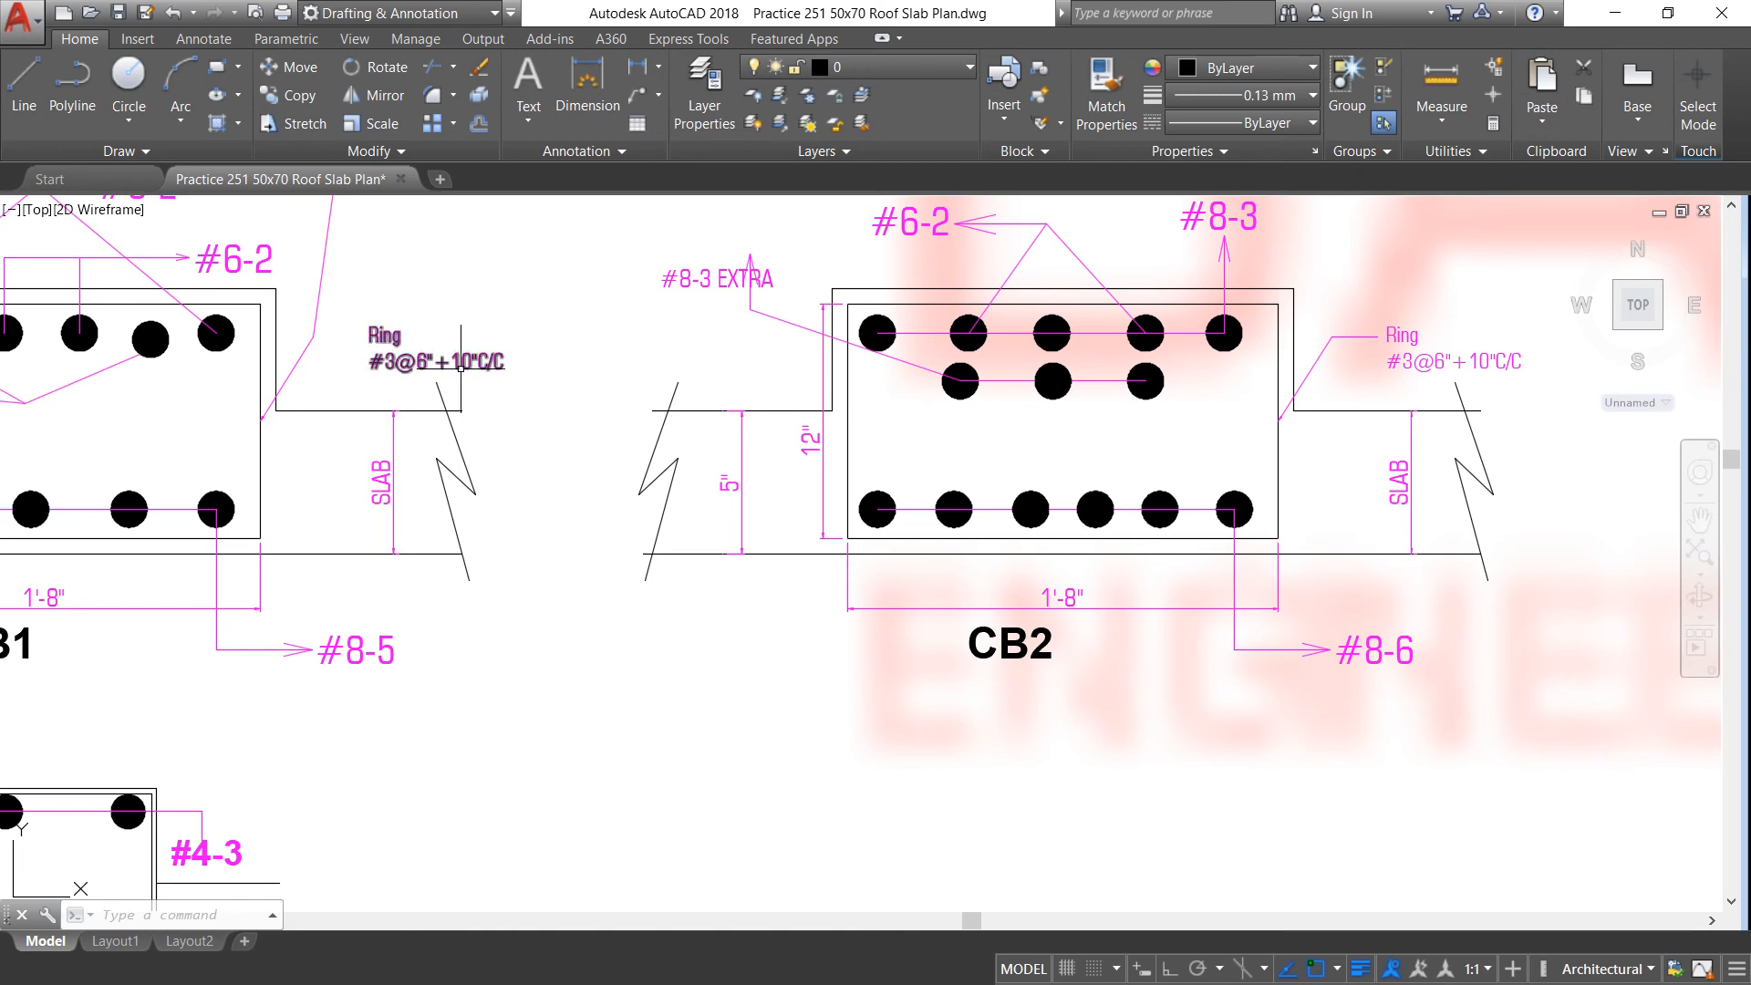
# Step: Compare the ring spacing notes of CB1 and CB2, and examine beam CB3's section with its #4-3 and #6-3 bars
pyautogui.scroll(-2, 465, 365)
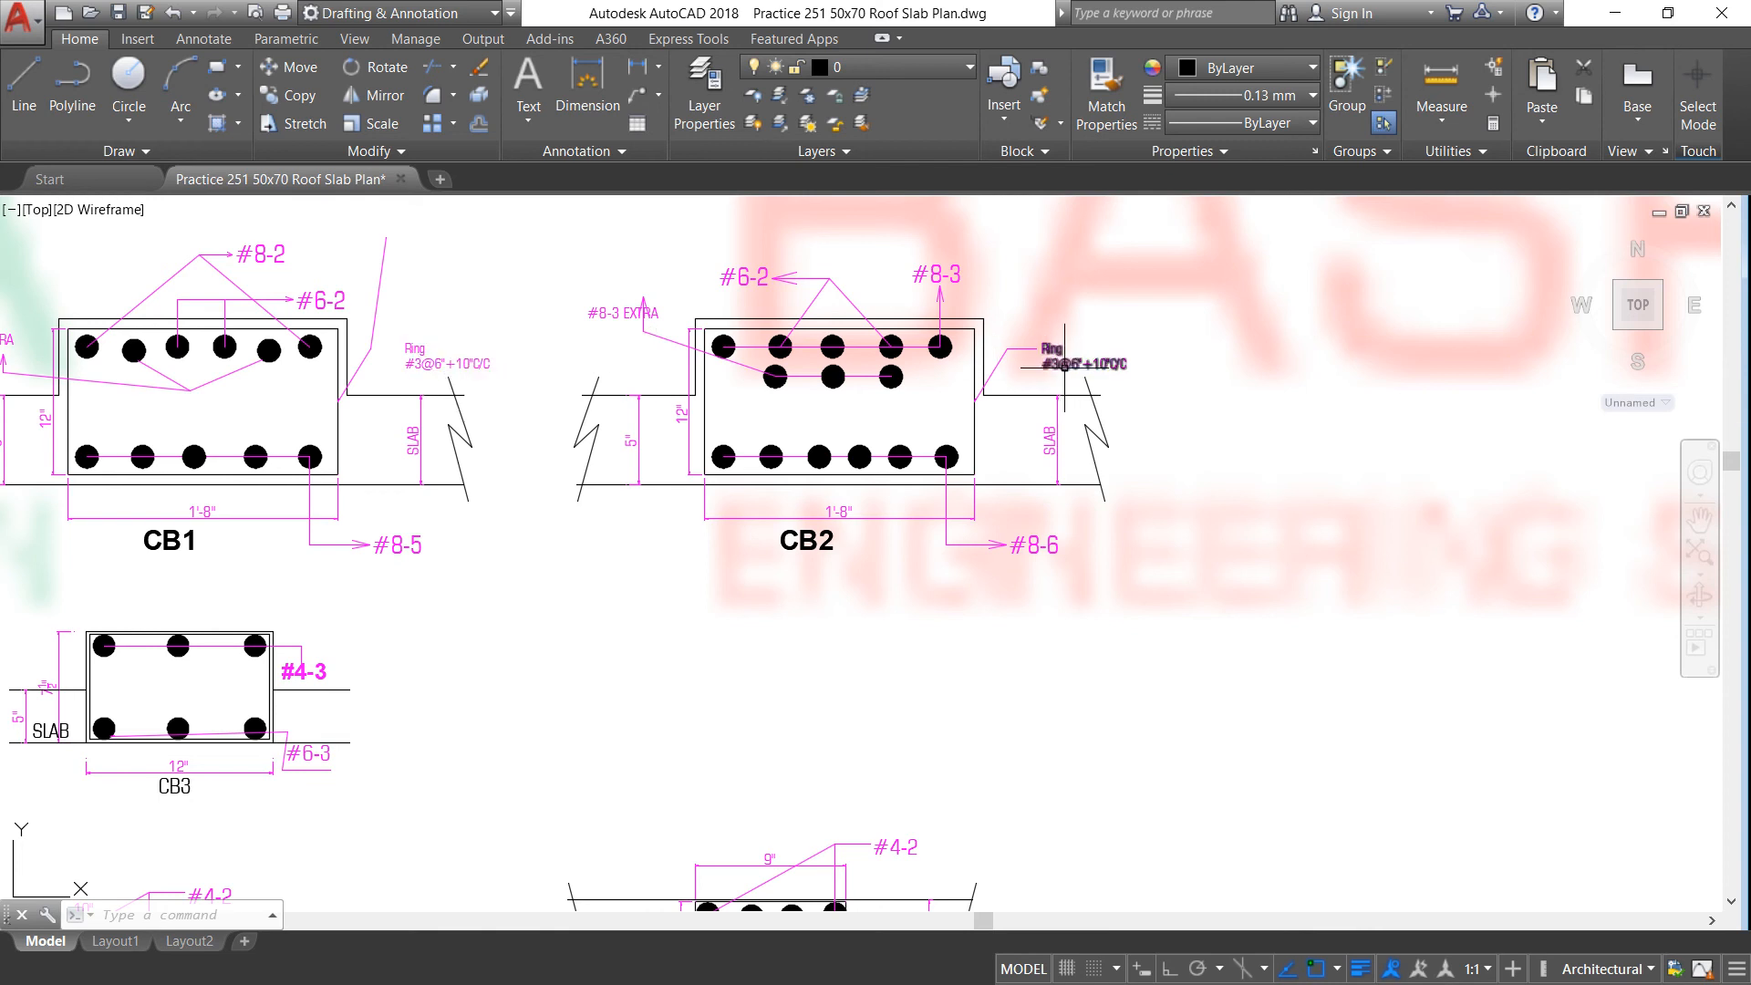
pyautogui.scroll(-2, 783, 351)
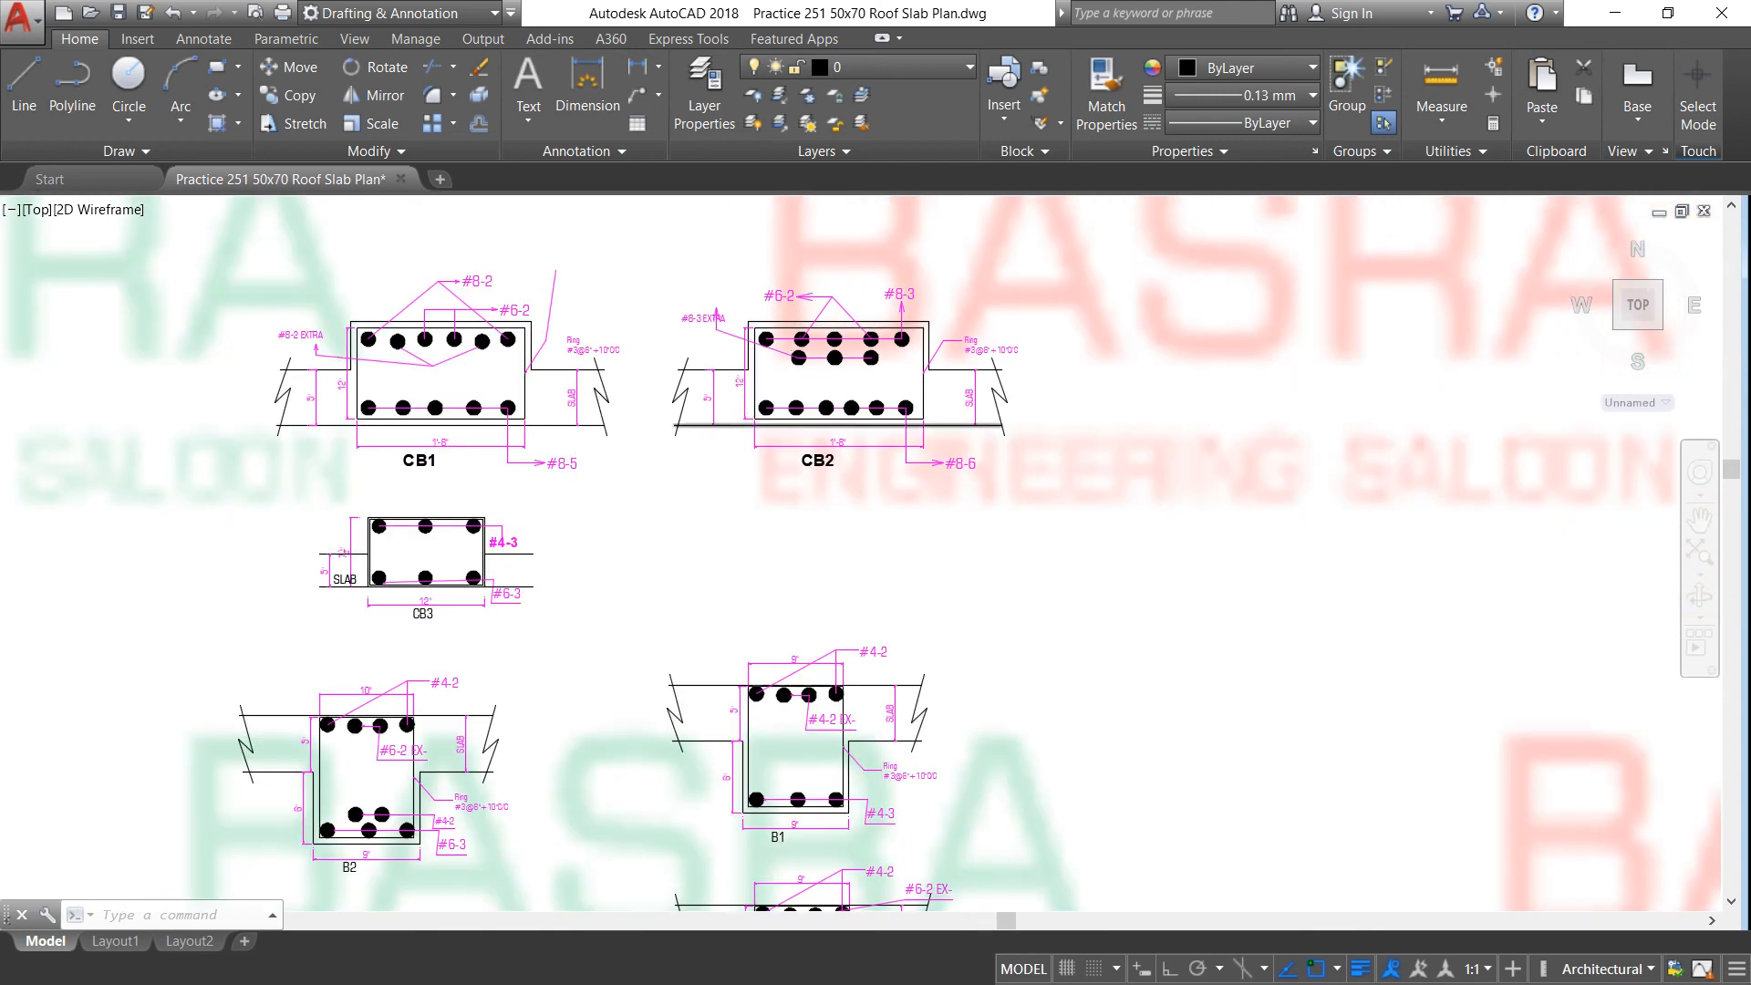
pyautogui.scroll(-2, 775, 383)
pyautogui.scroll(3, 569, 514)
pyautogui.scroll(3, 477, 502)
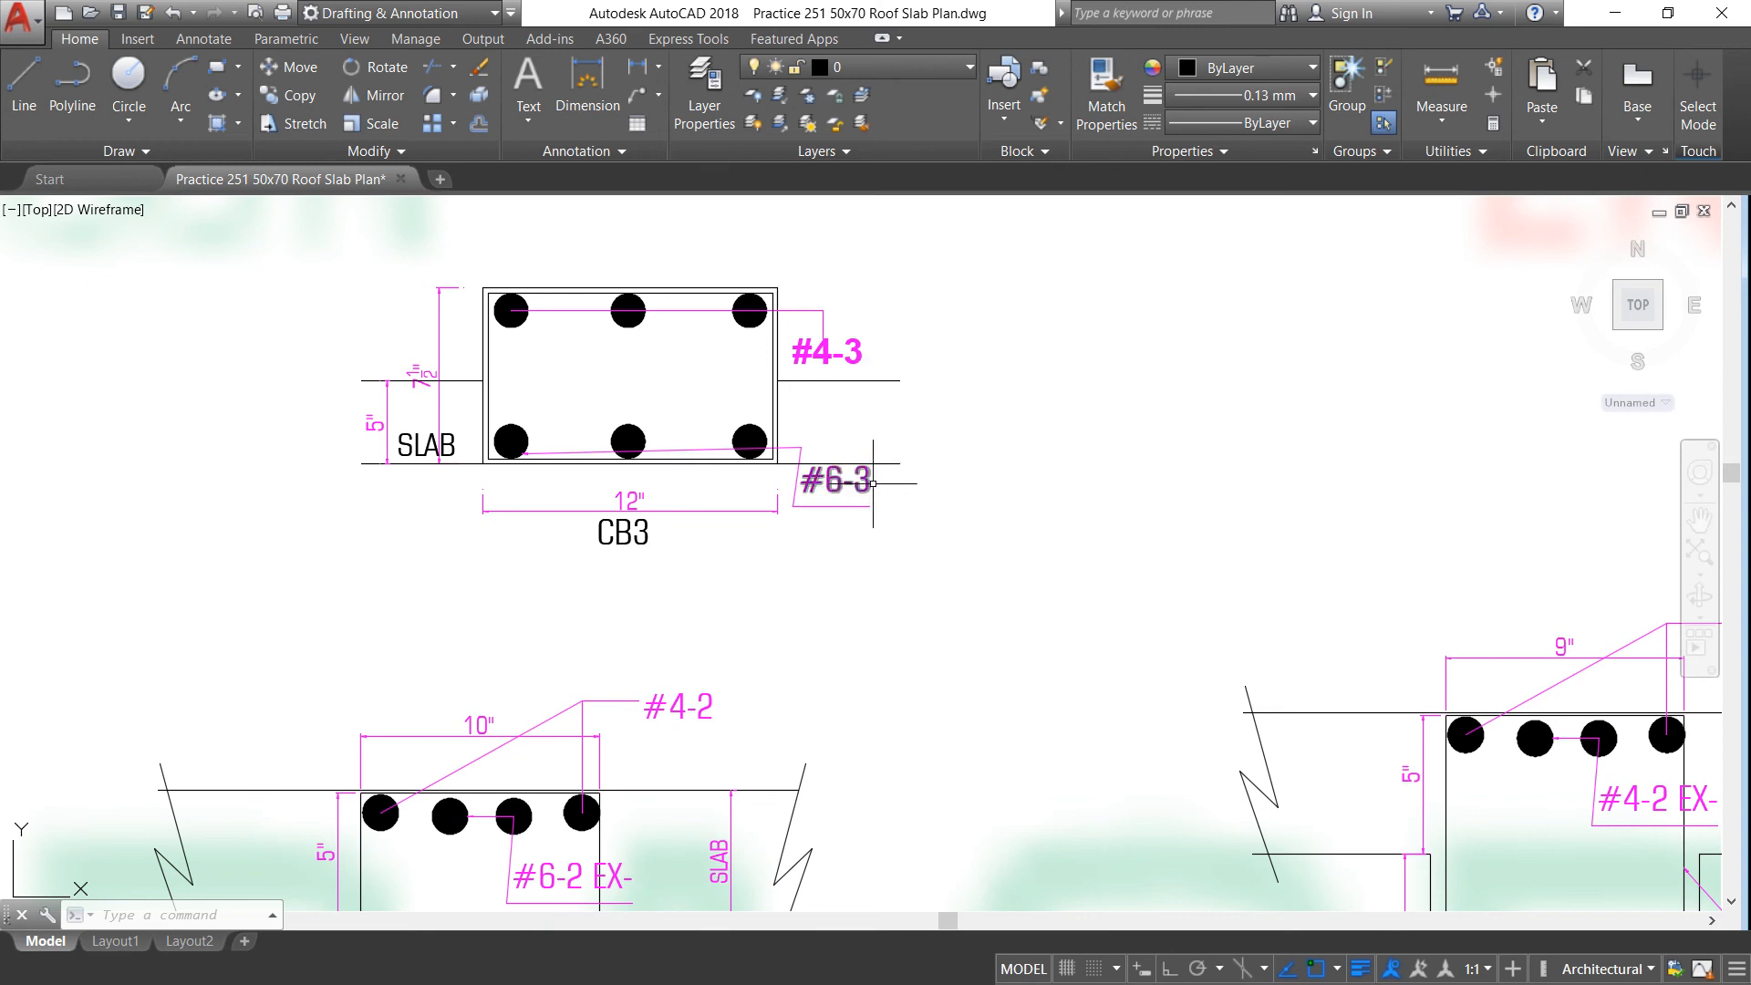
# Step: Inspect beam B2's section and its bar labels alongside the neighbouring B1 and B3 sections
pyautogui.scroll(-4, 873, 483)
pyautogui.scroll(4, 624, 677)
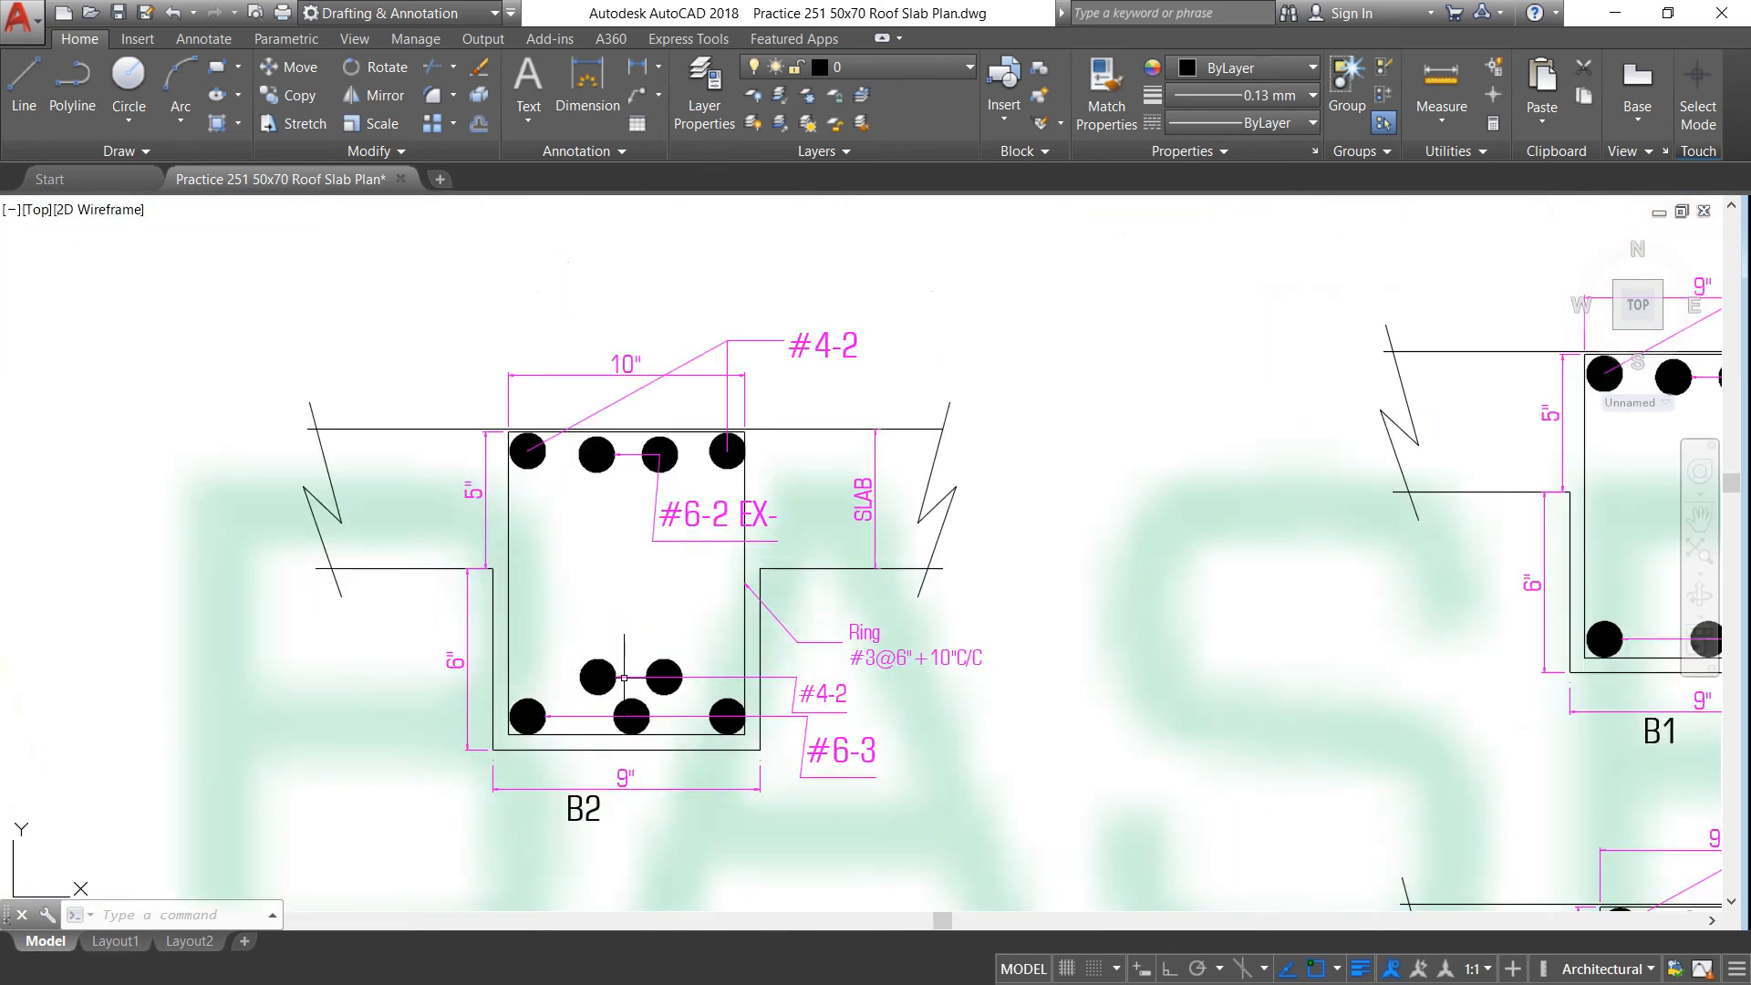
pyautogui.scroll(-4, 624, 678)
pyautogui.scroll(2, 620, 630)
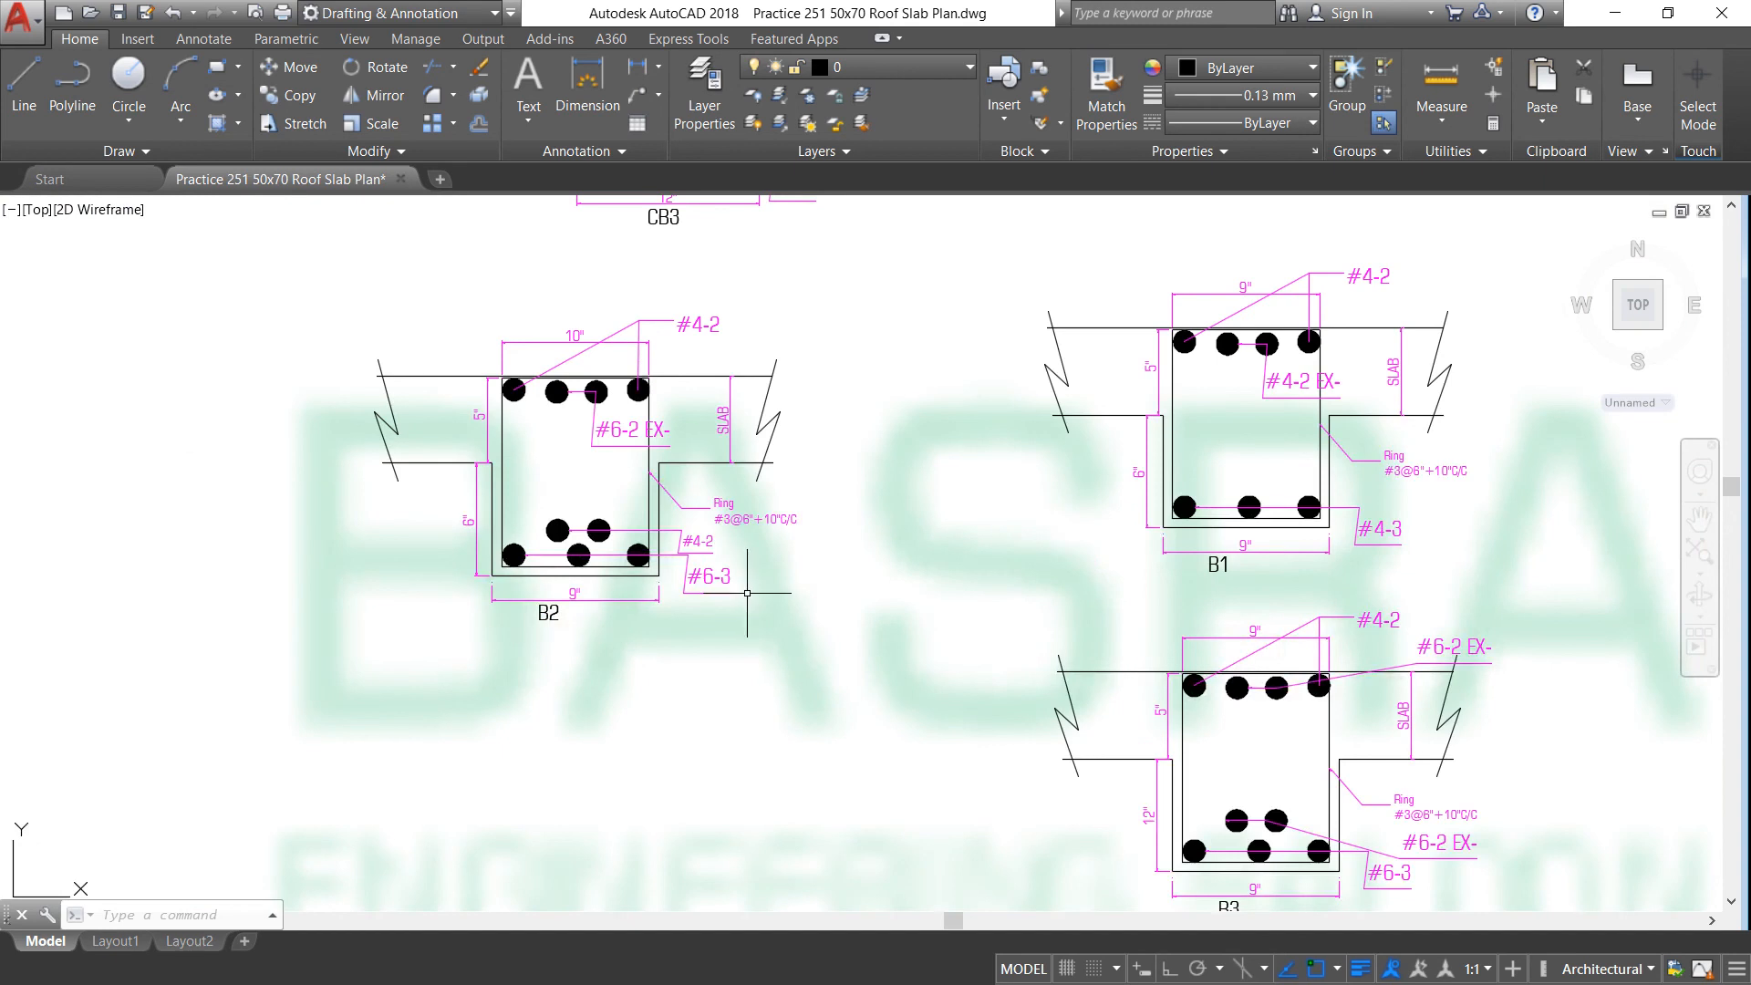
# Step: Examine beam B1's section: its dimensions, ring, bottom #4-3 bars, top #4-2 bars and #4-2 EX- bars
pyautogui.scroll(2, 1299, 450)
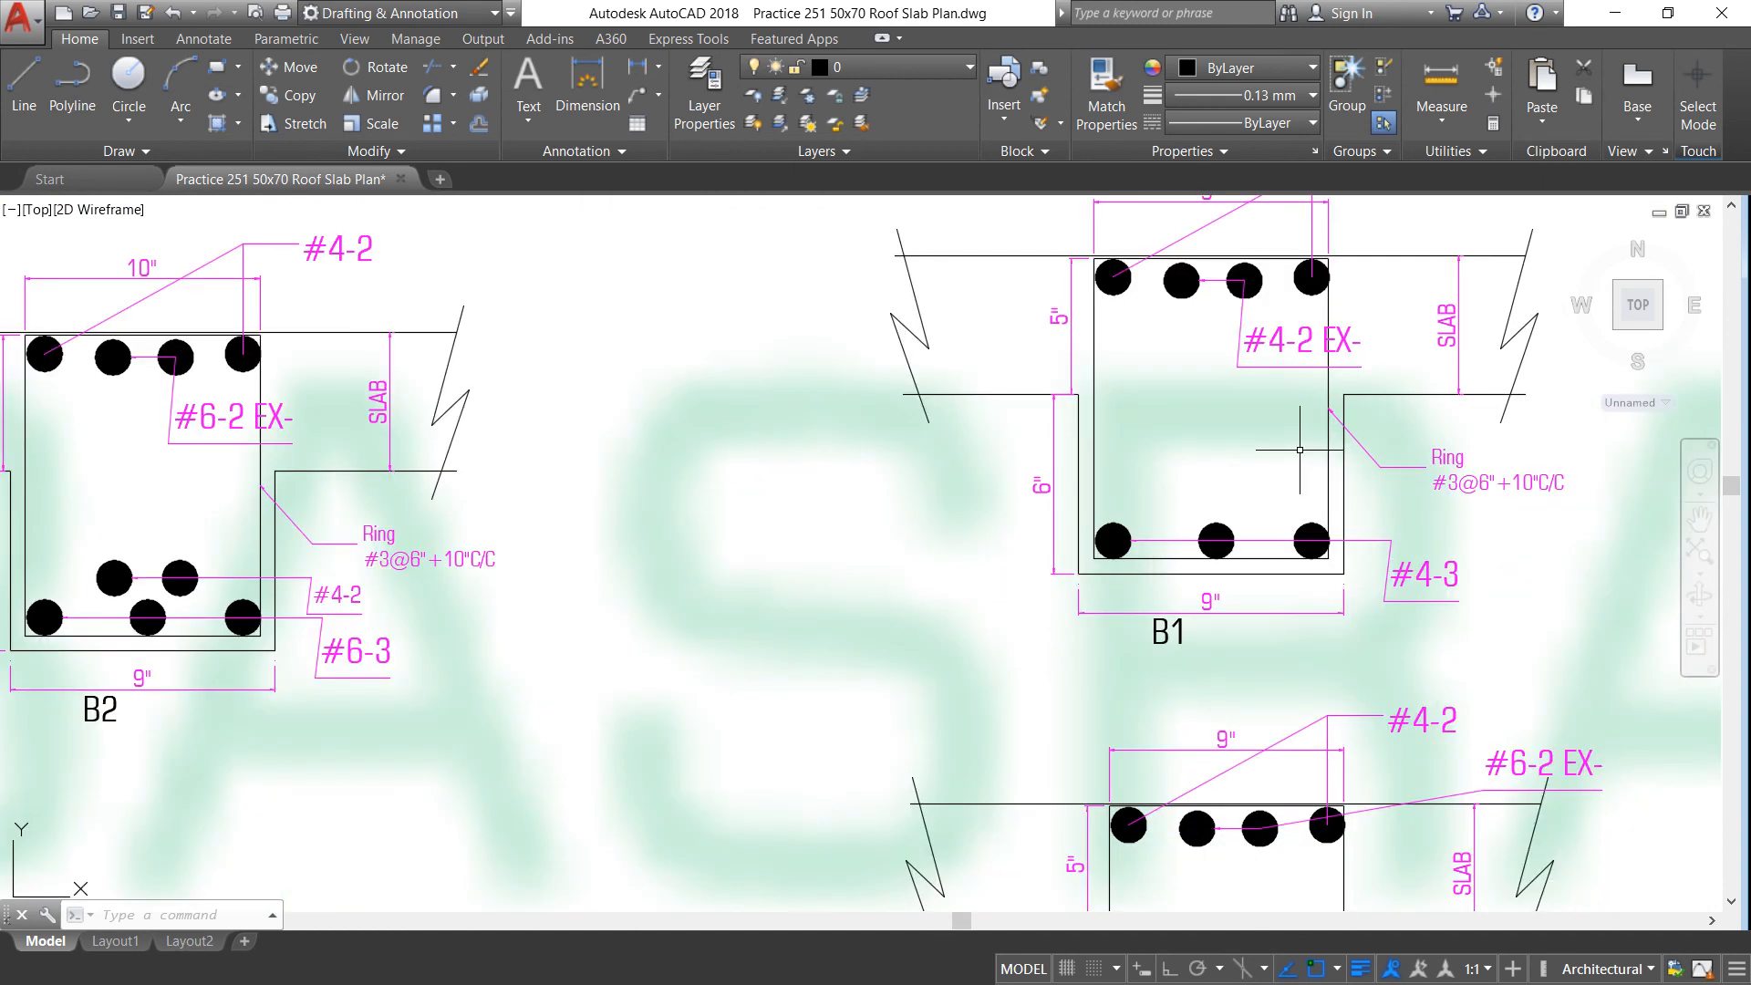
pyautogui.scroll(-2, 1185, 462)
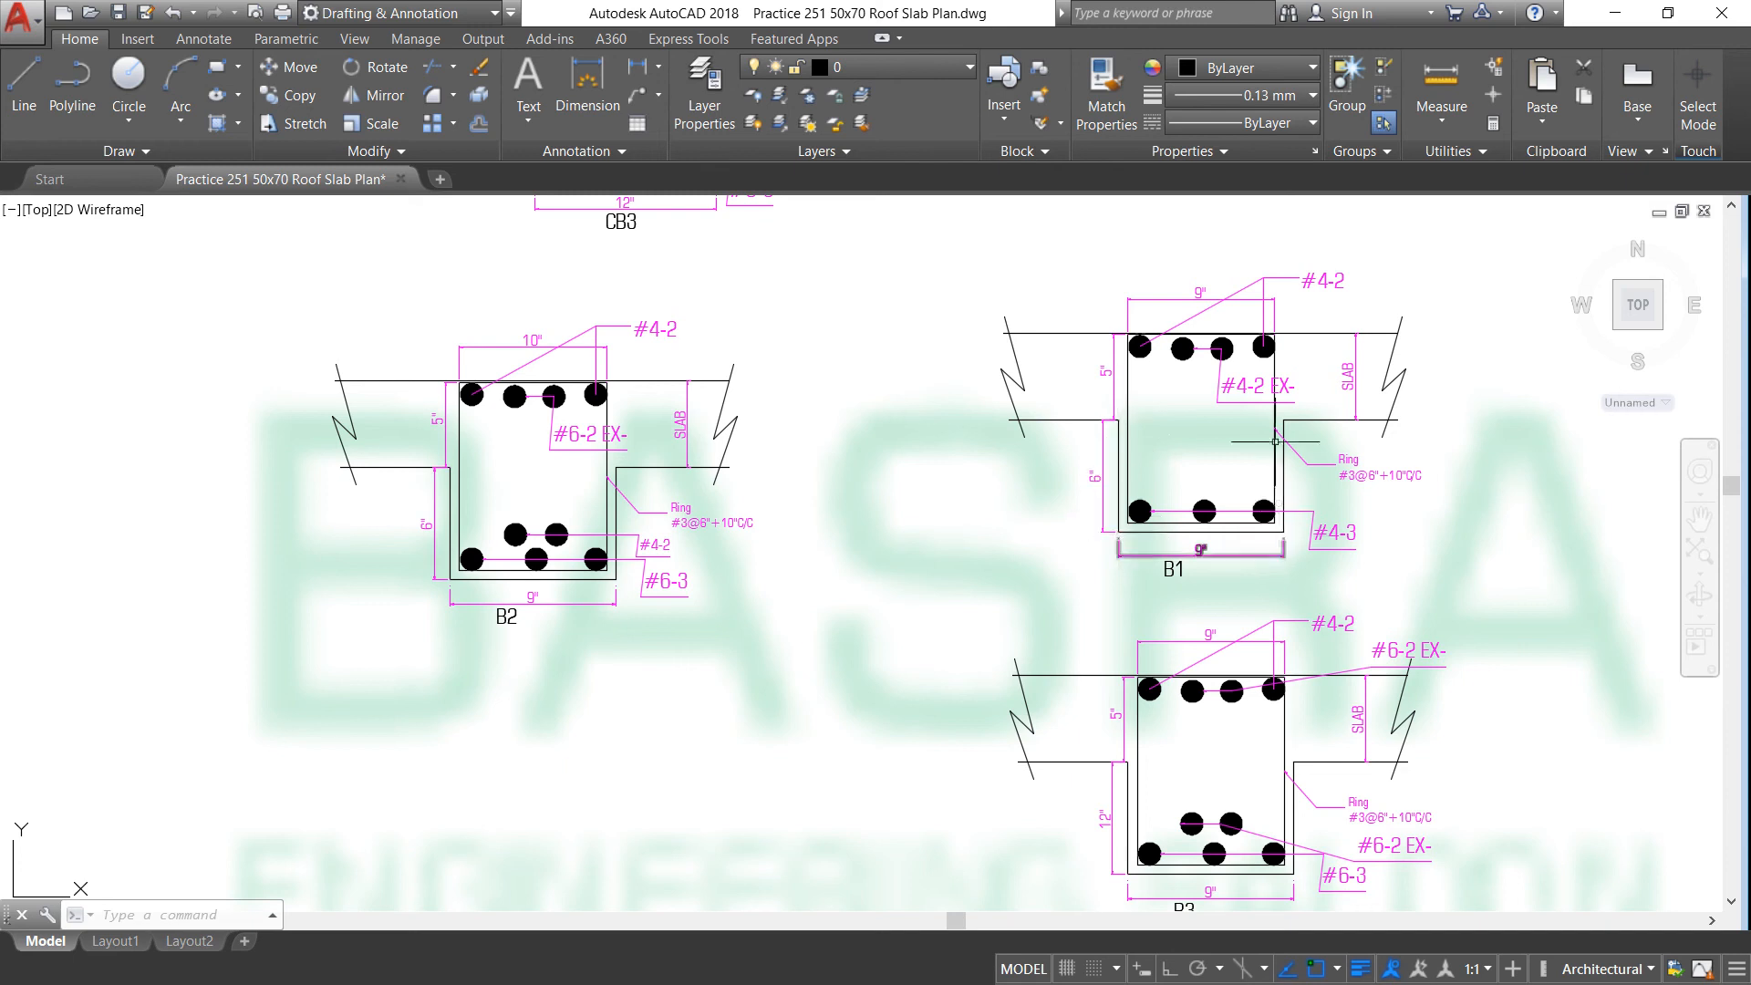
pyautogui.scroll(2, 1275, 441)
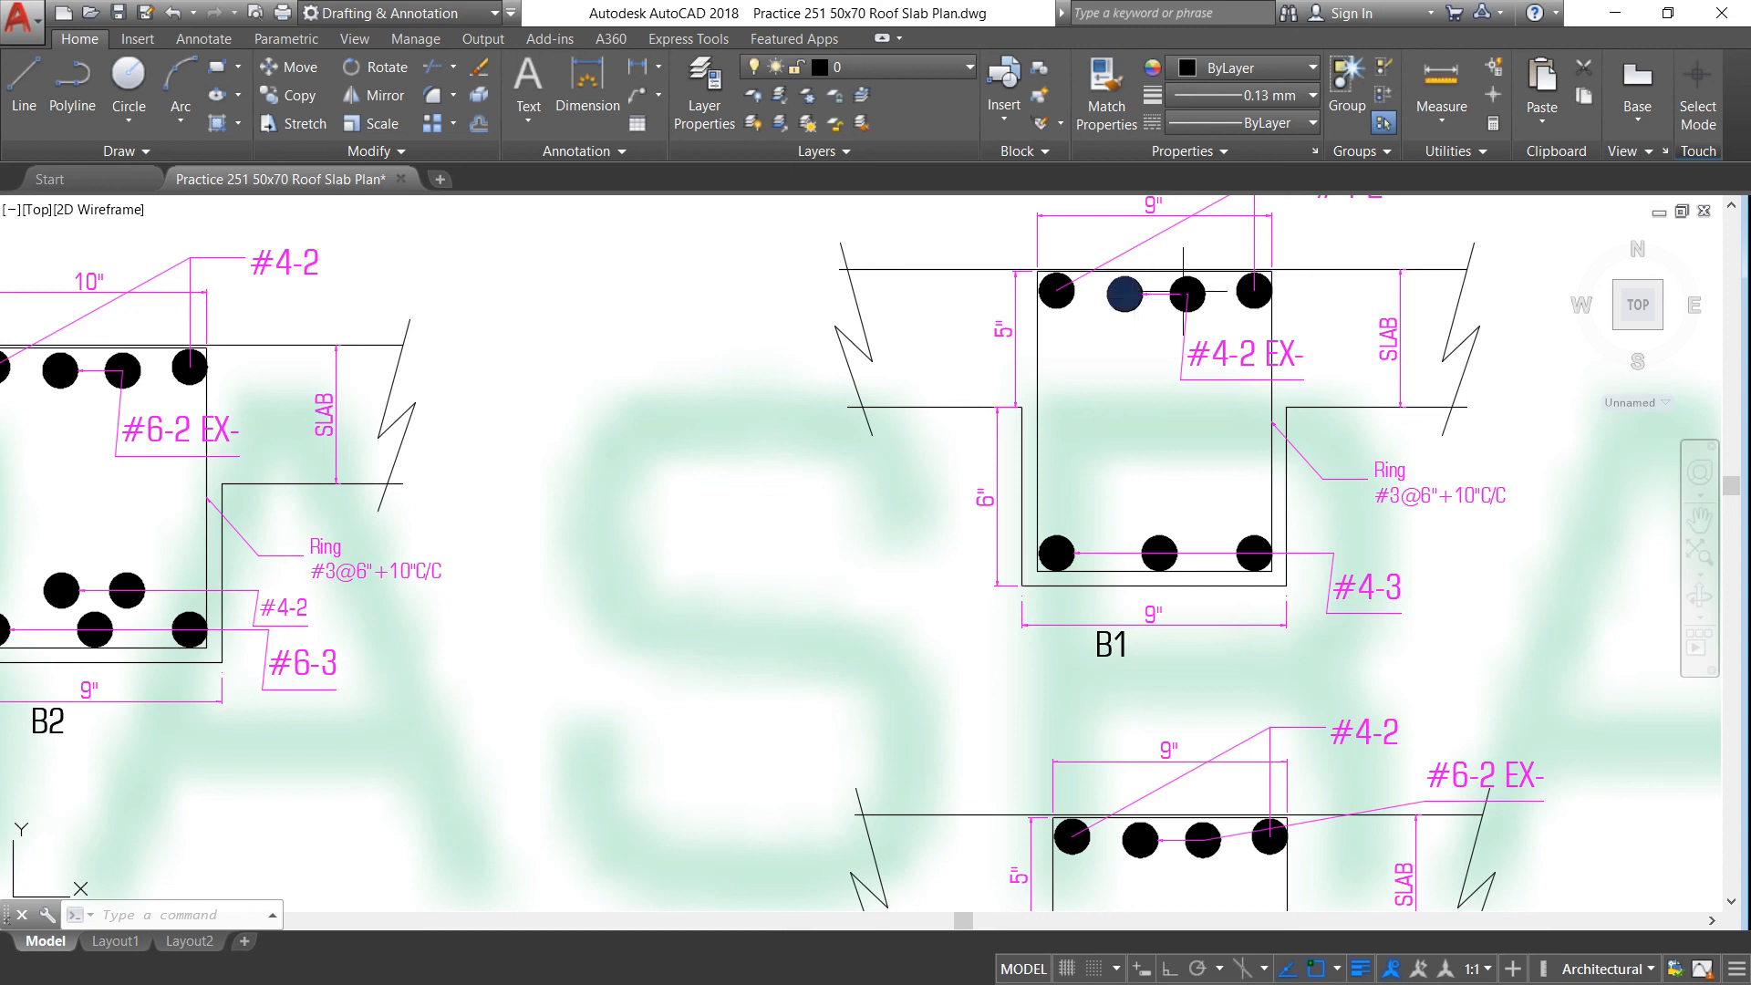
pyautogui.scroll(-2, 1145, 315)
pyautogui.scroll(2, 1174, 282)
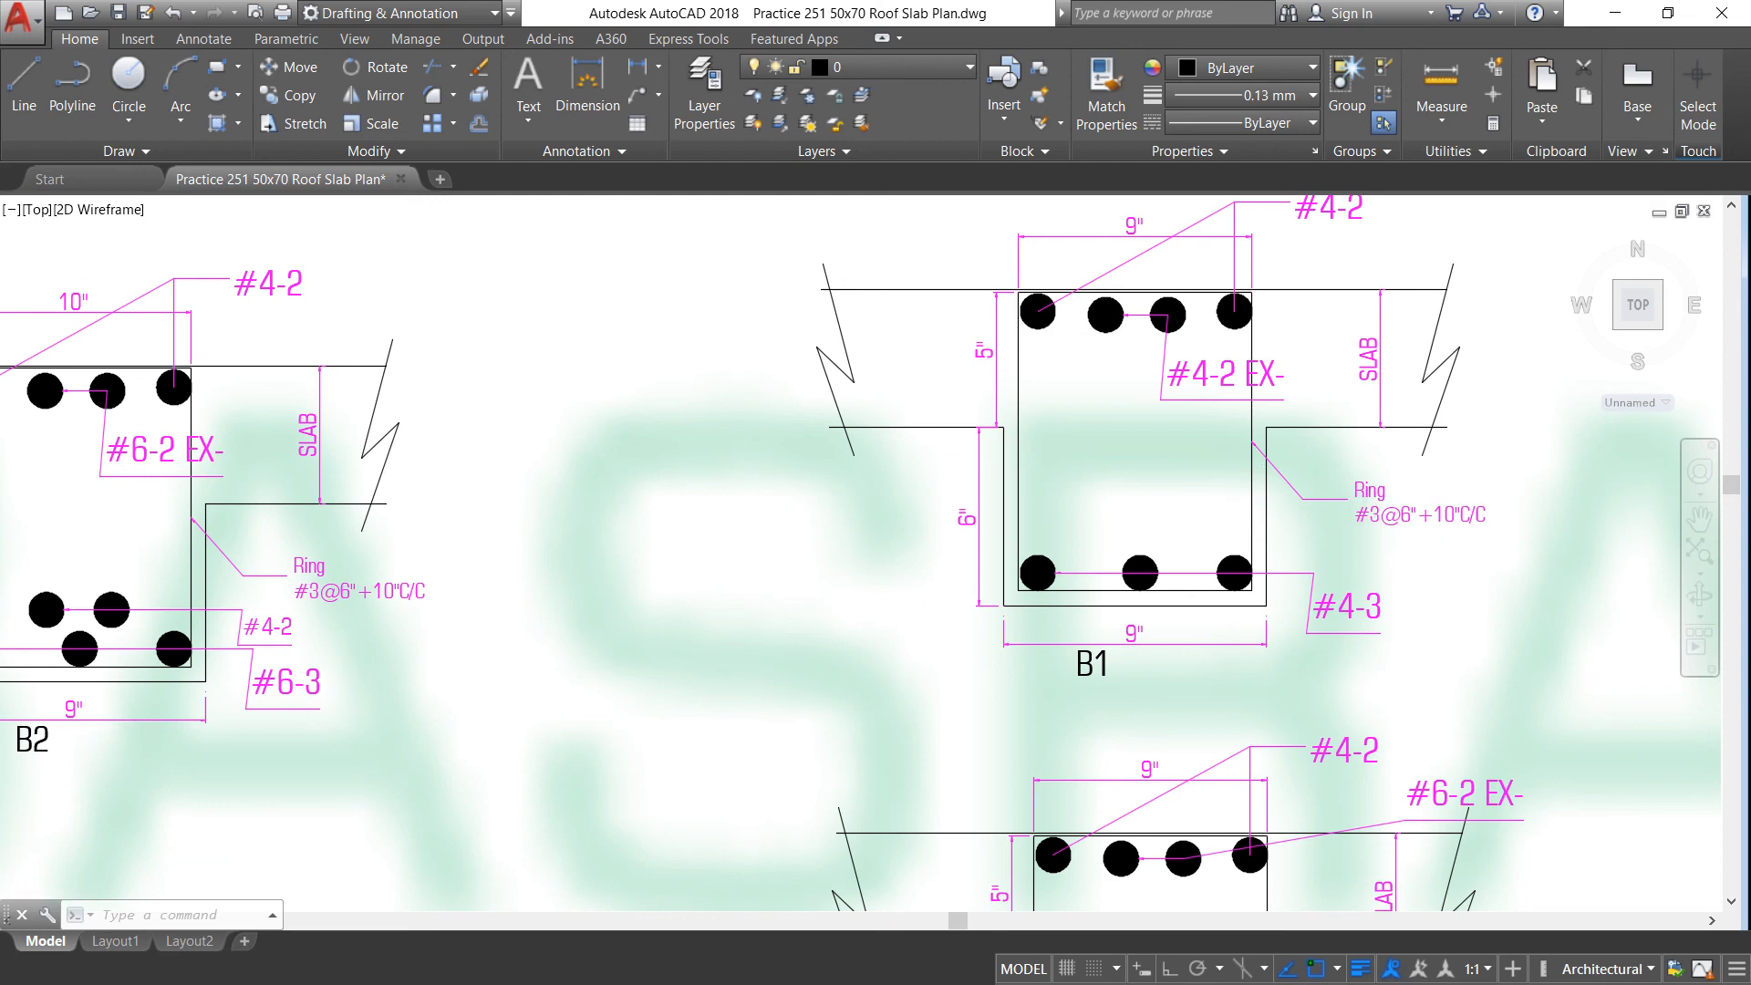
# Step: Examine beam B2's section in detail: bottom #6-3 and #4-2 bars, top #4-2 and #6-2 EX- bars, and slab depth
pyautogui.scroll(-2, 1218, 509)
pyautogui.scroll(2, 497, 610)
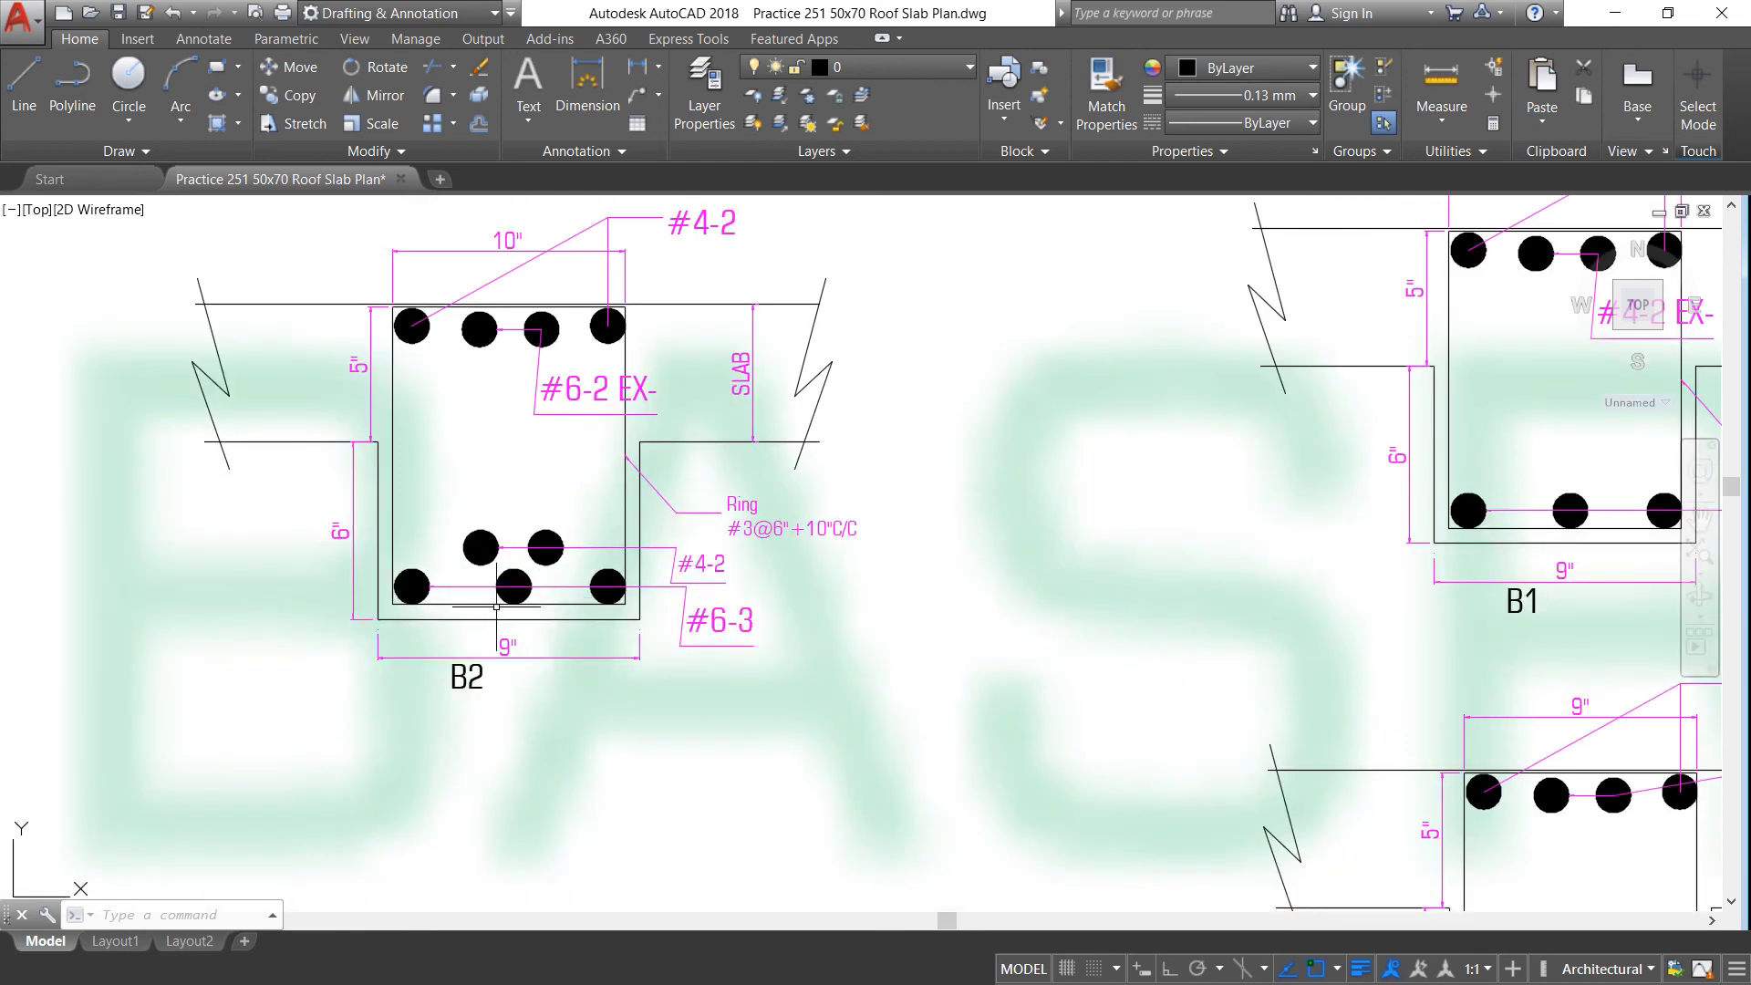
pyautogui.scroll(2, 453, 676)
pyautogui.scroll(-2, 467, 673)
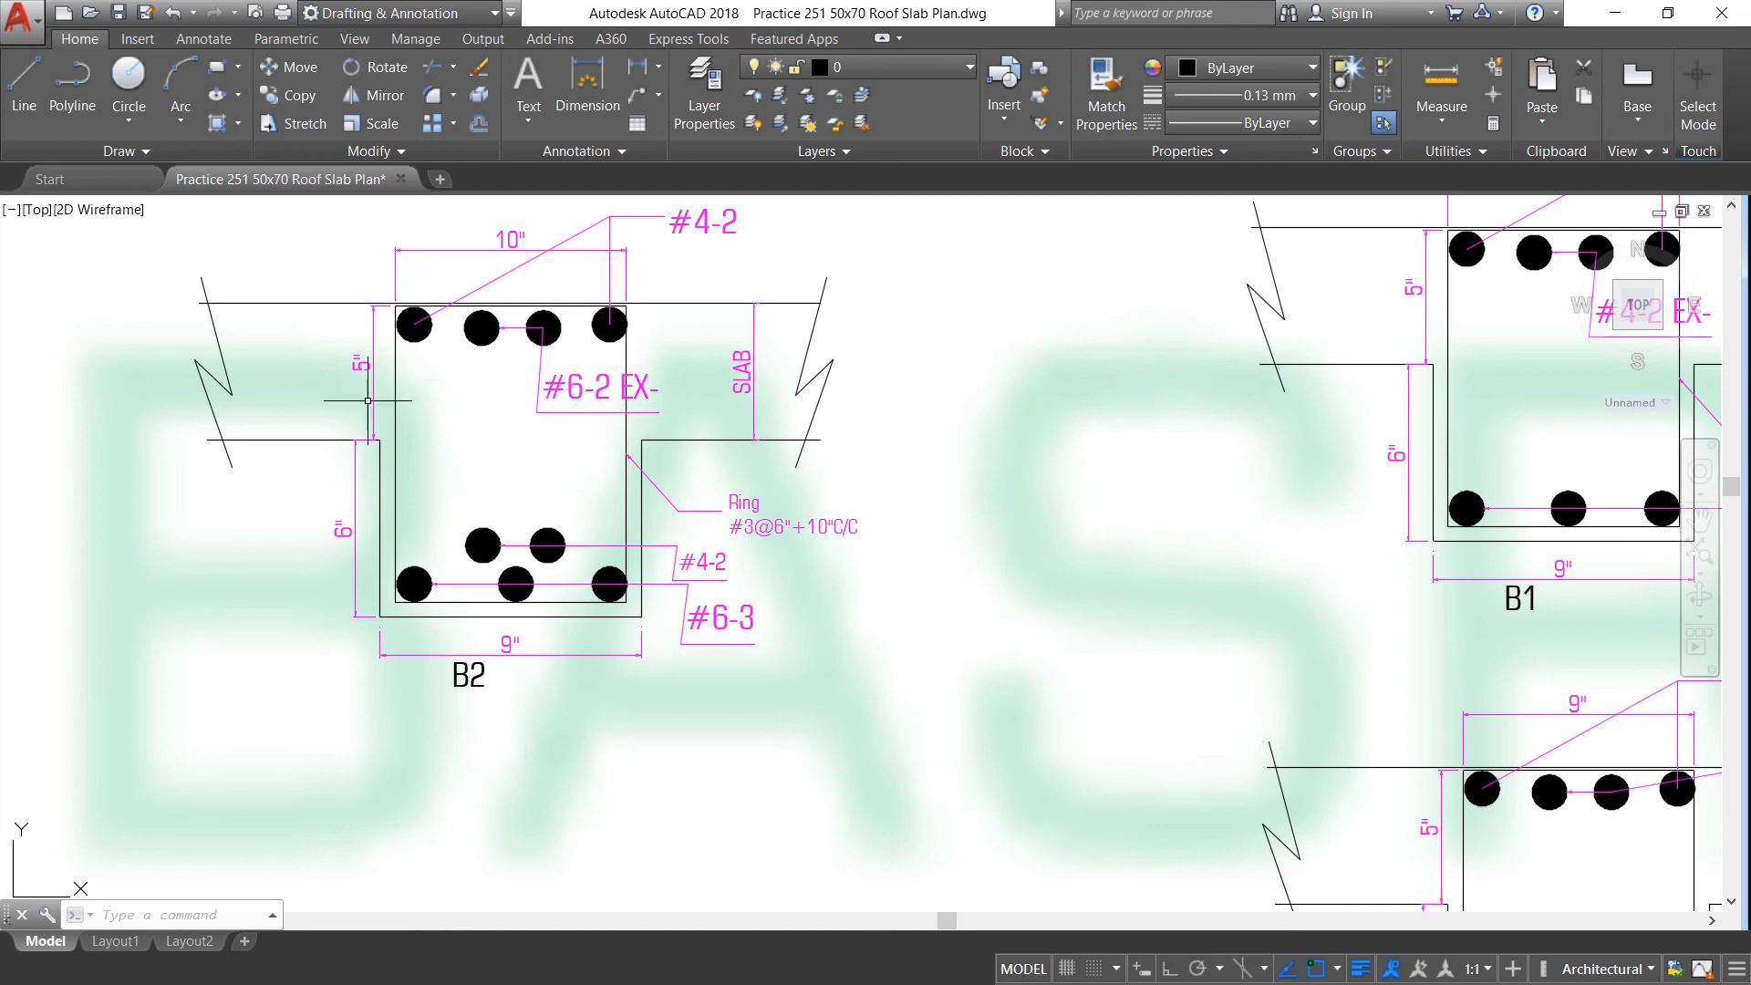
# Step: Examine beam B3's section: its dimensions, ring, bottom #6-3 and #6-2 EX- bars, and top #4-2 and #6-2 EX- bars
pyautogui.scroll(-5, 532, 349)
pyautogui.scroll(4, 731, 582)
pyautogui.scroll(1, 654, 535)
pyautogui.scroll(-1, 654, 535)
pyautogui.scroll(1, 579, 486)
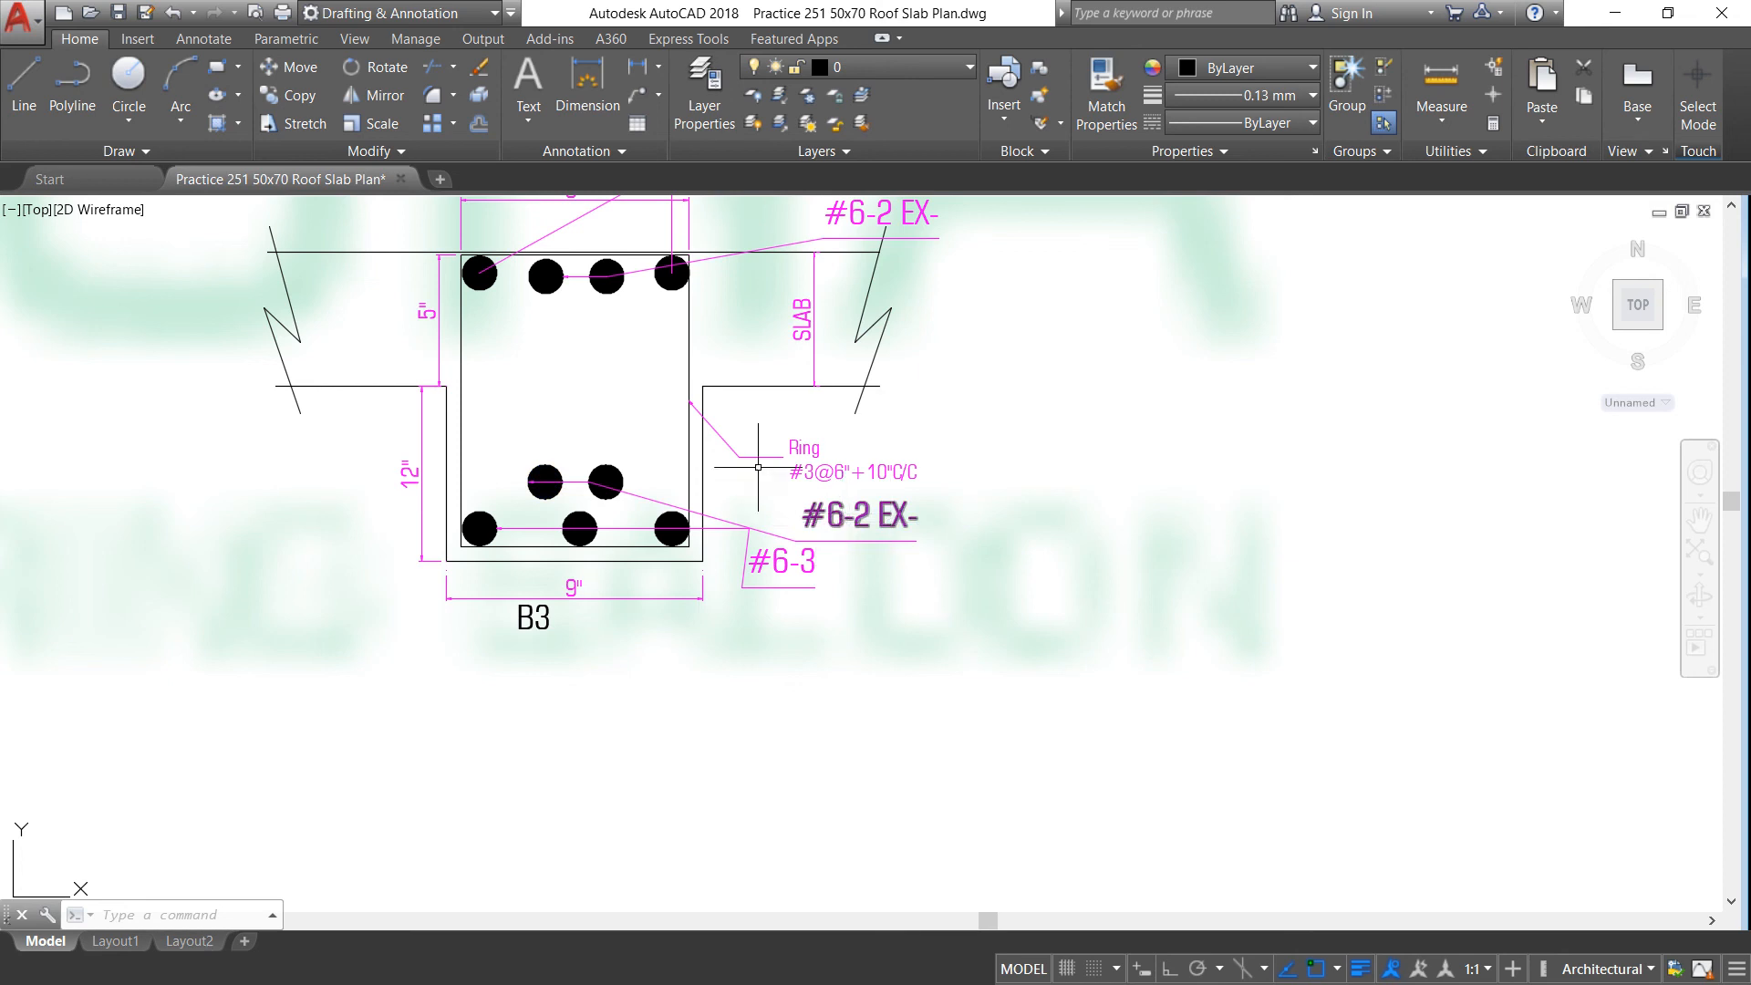
pyautogui.scroll(2, 702, 435)
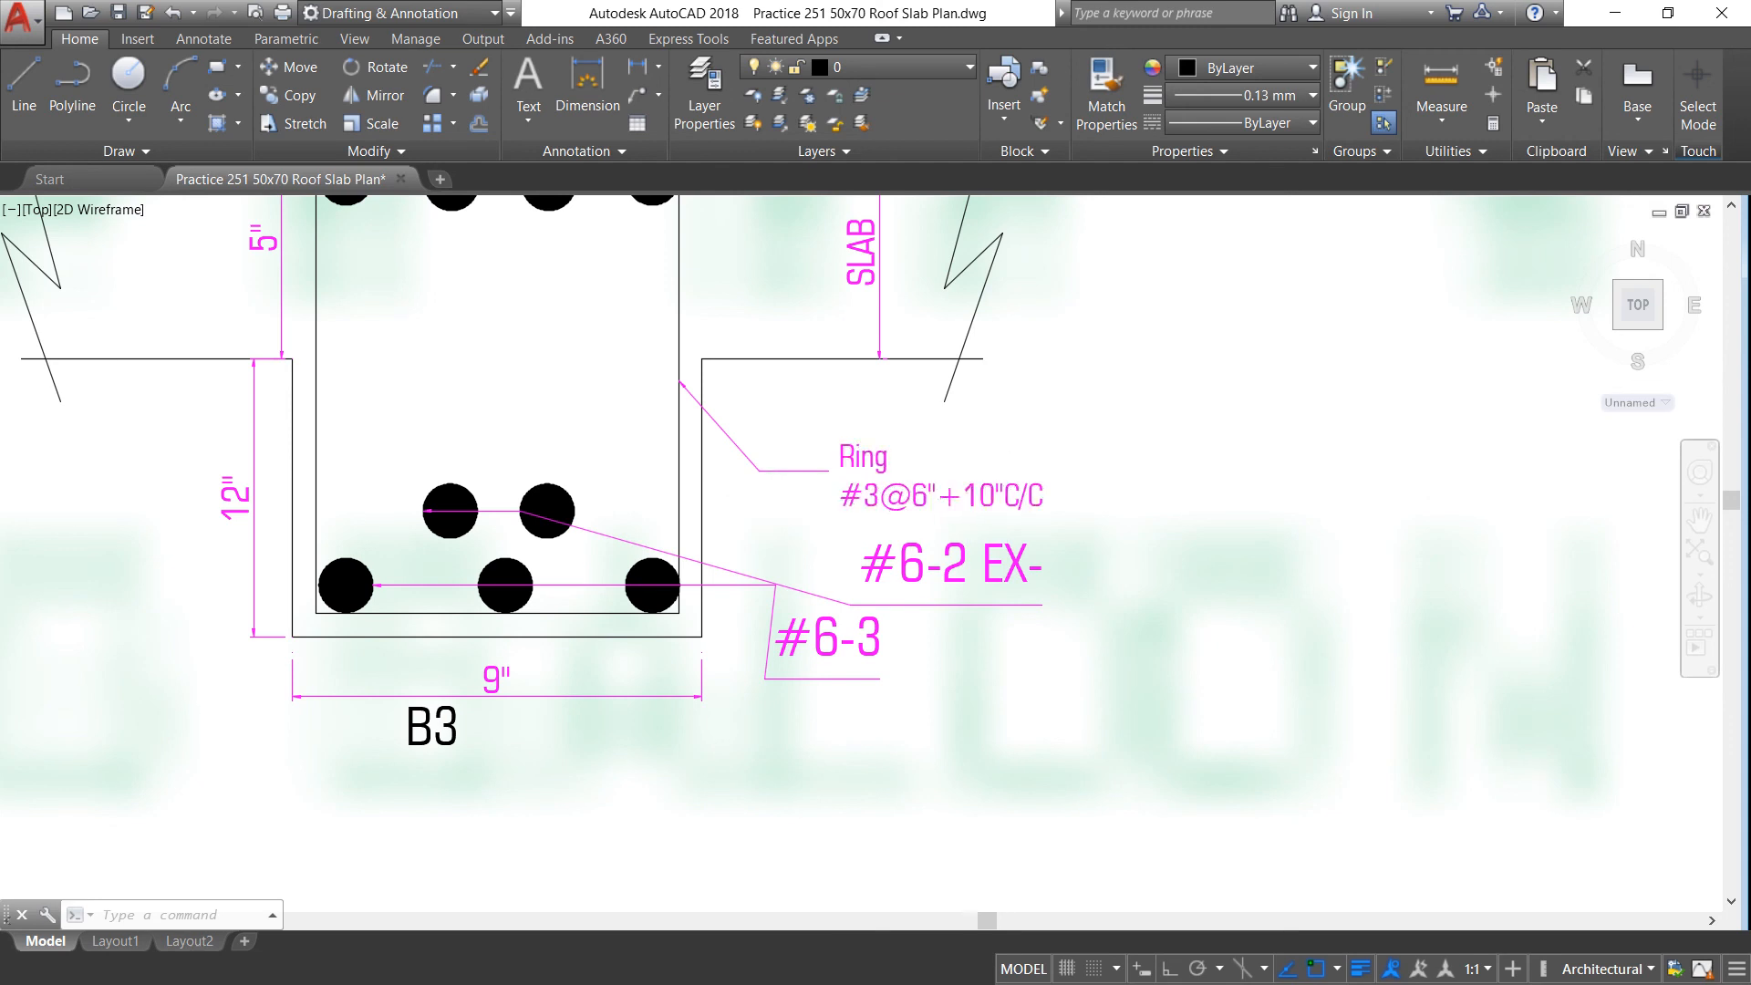
pyautogui.scroll(-2, 761, 505)
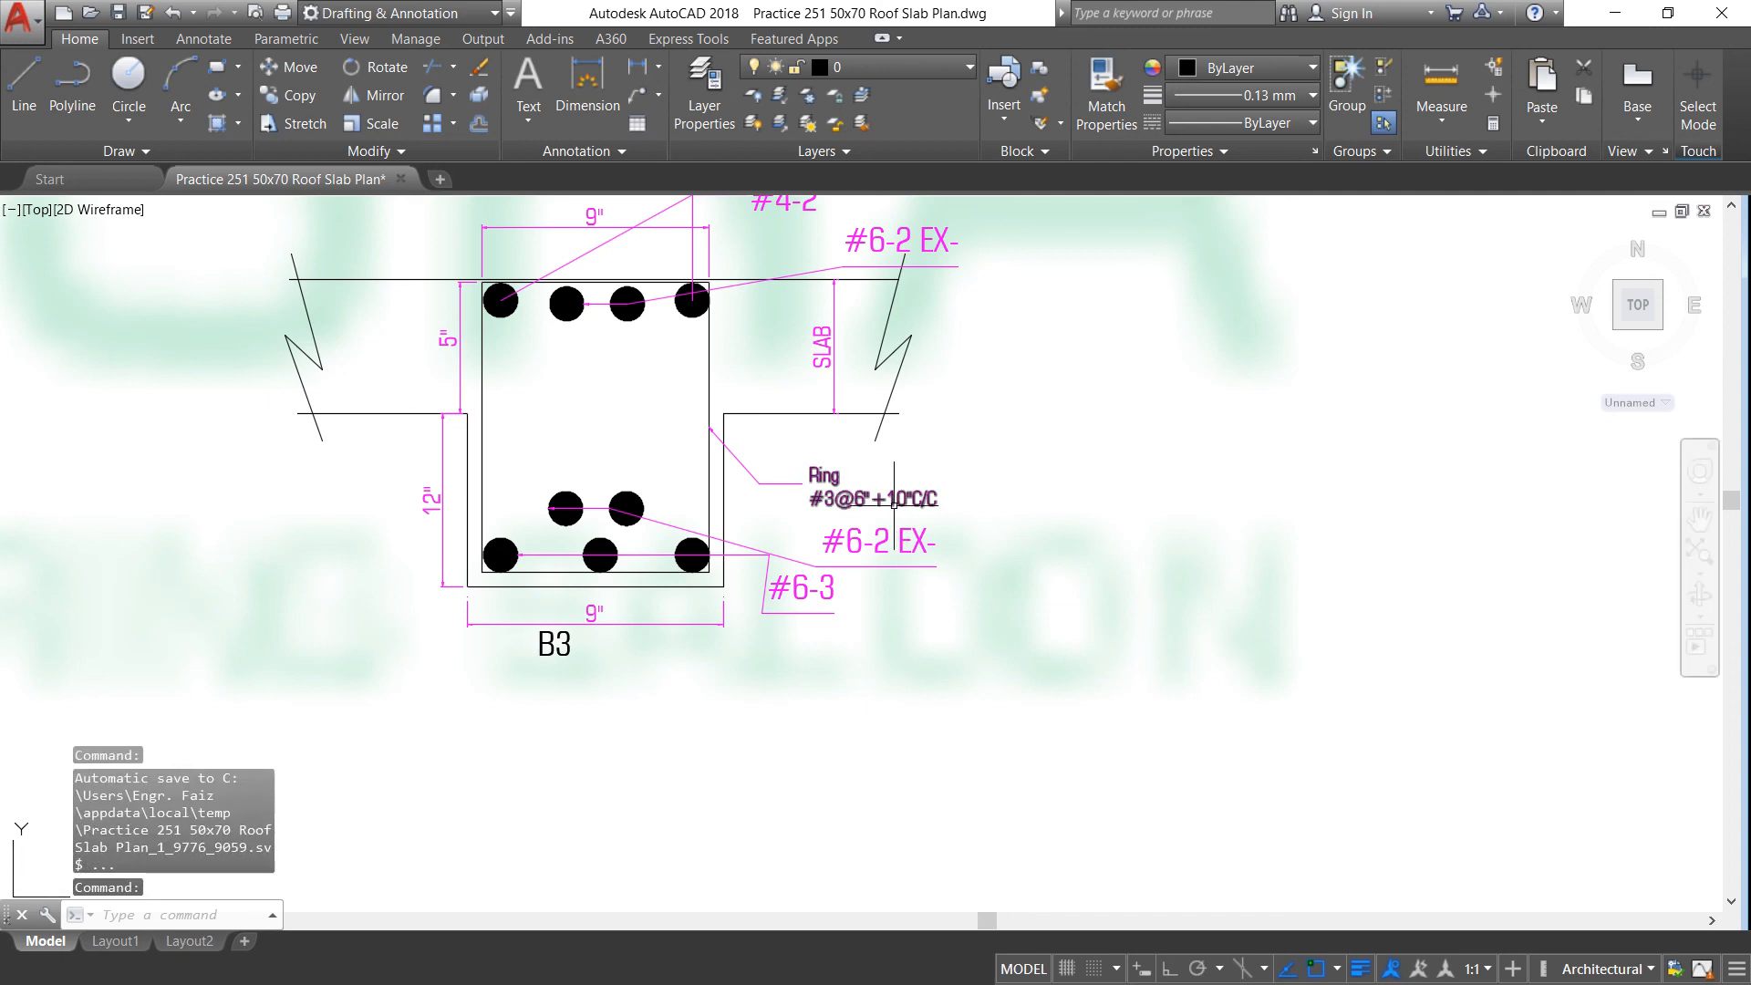
pyautogui.scroll(-2, 899, 499)
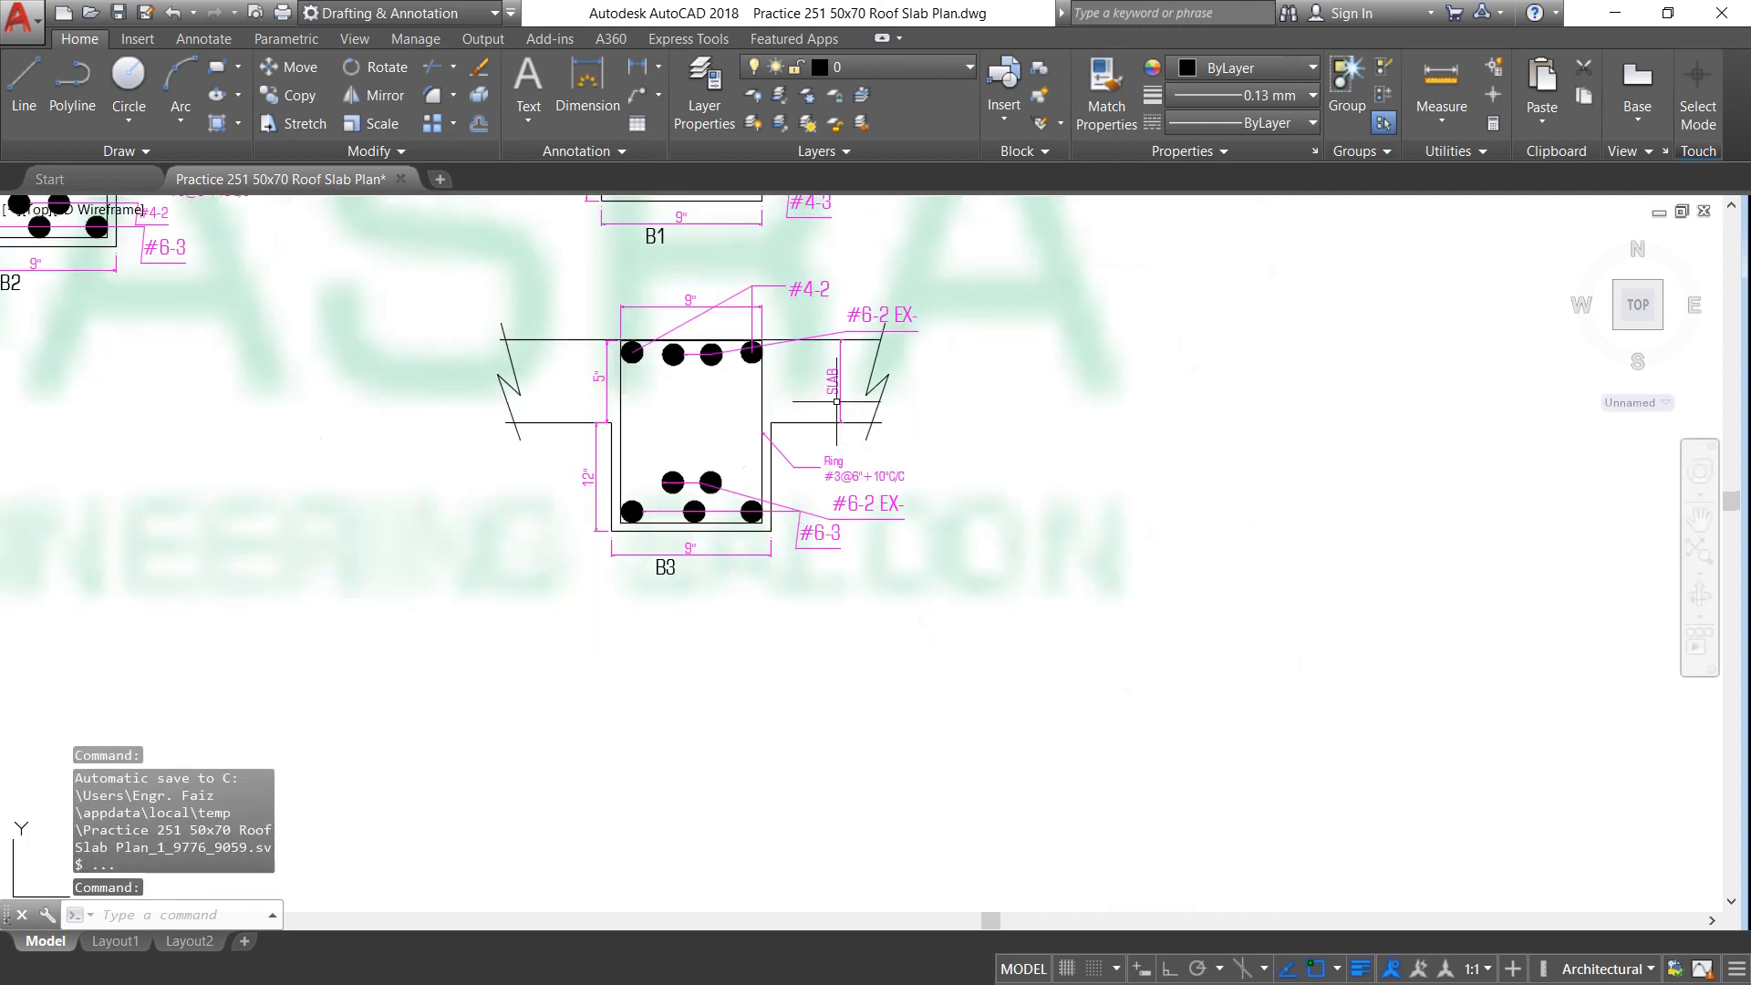
pyautogui.scroll(2, 740, 348)
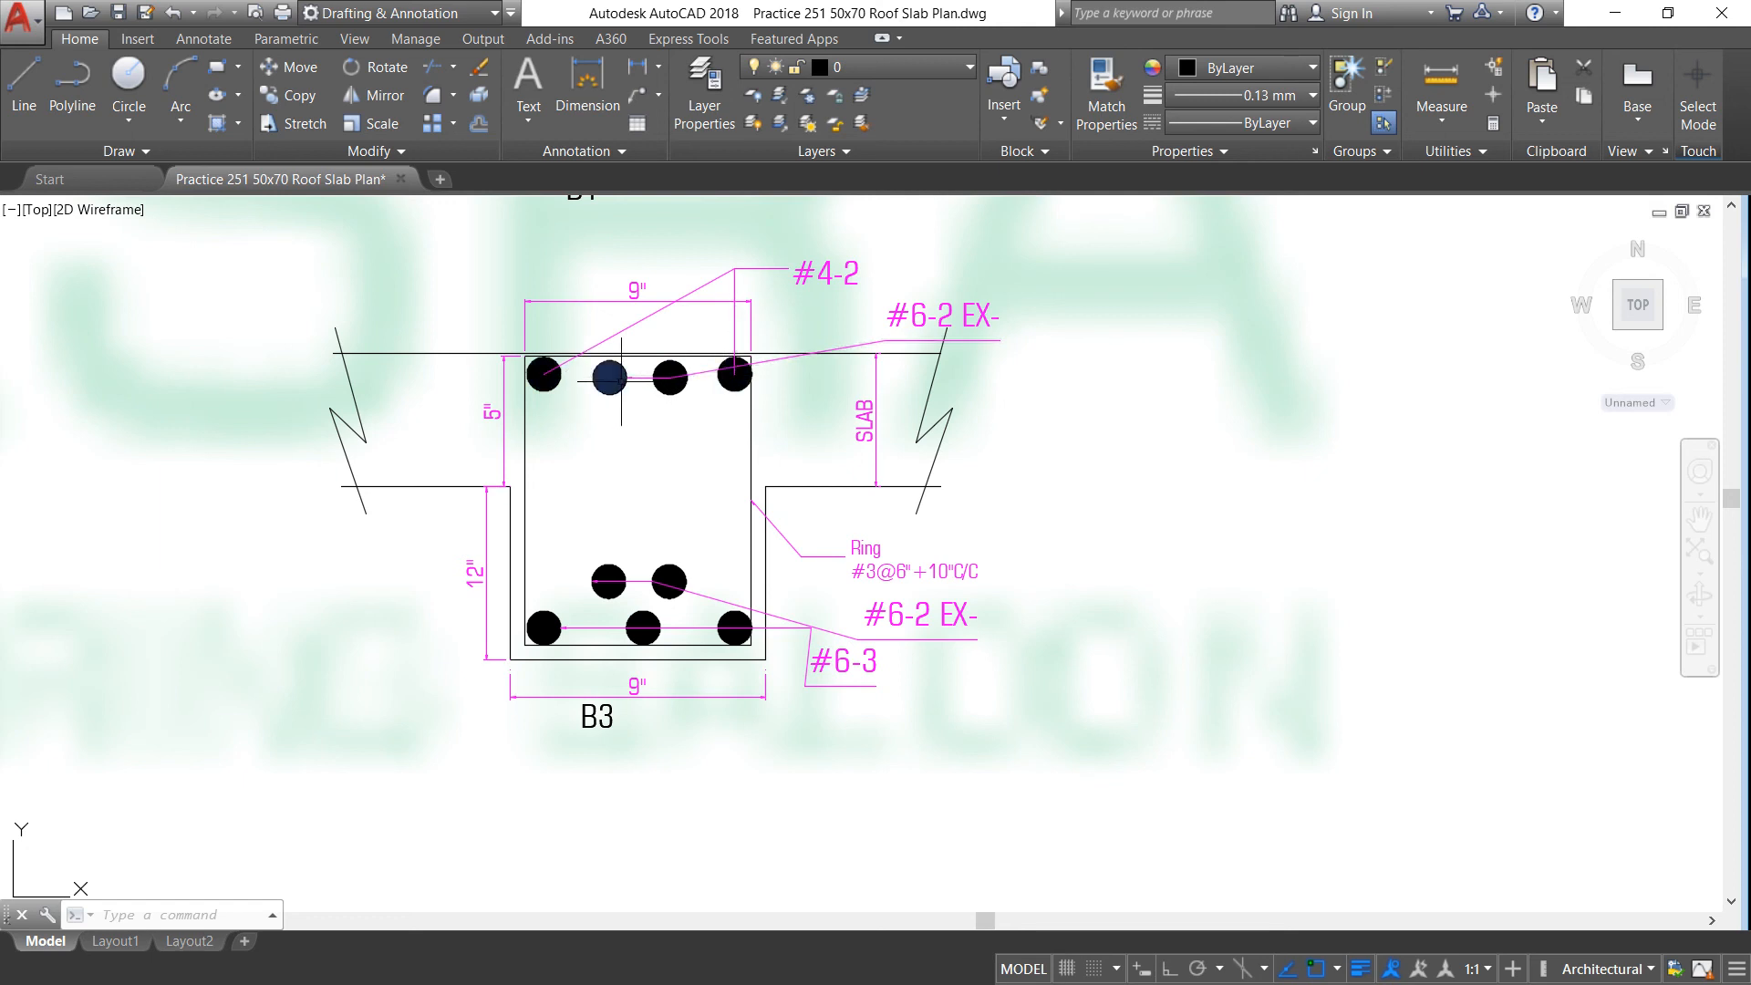
# Step: Review all the beam cross-section details together, from B3, B1 and B2 up to CB3, CB2 and CB1
pyautogui.scroll(-5, 696, 361)
pyautogui.scroll(5, 649, 376)
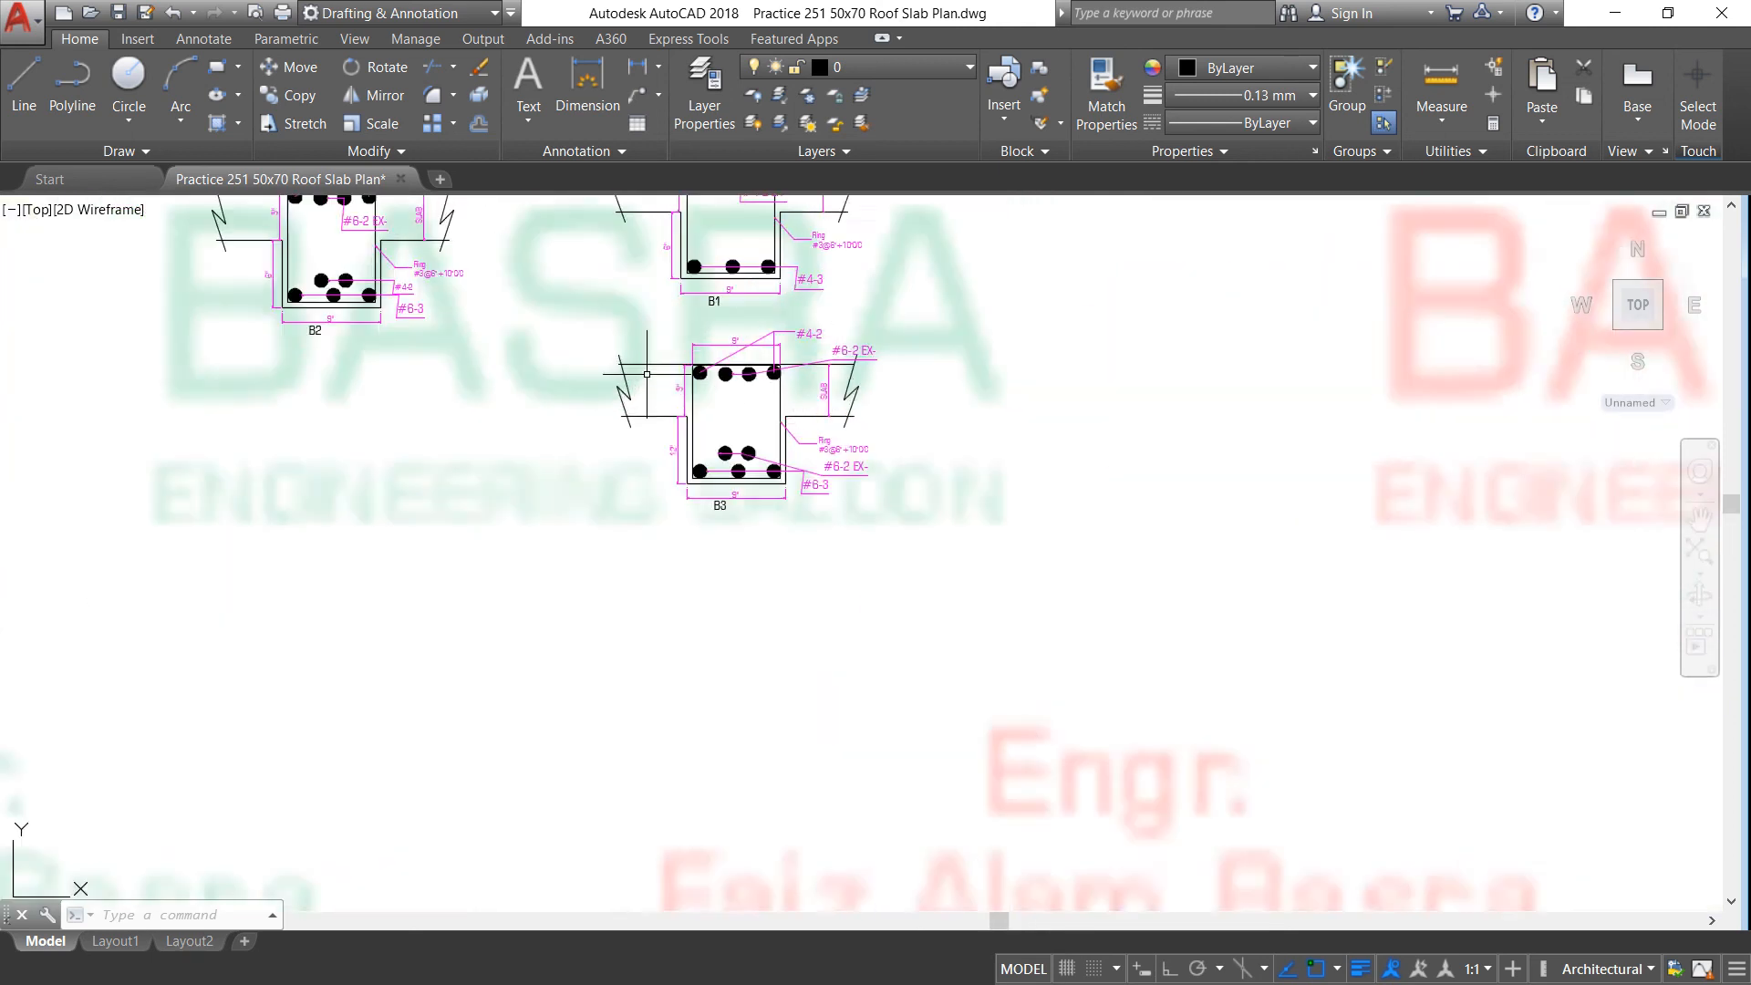
pyautogui.scroll(-5, 648, 376)
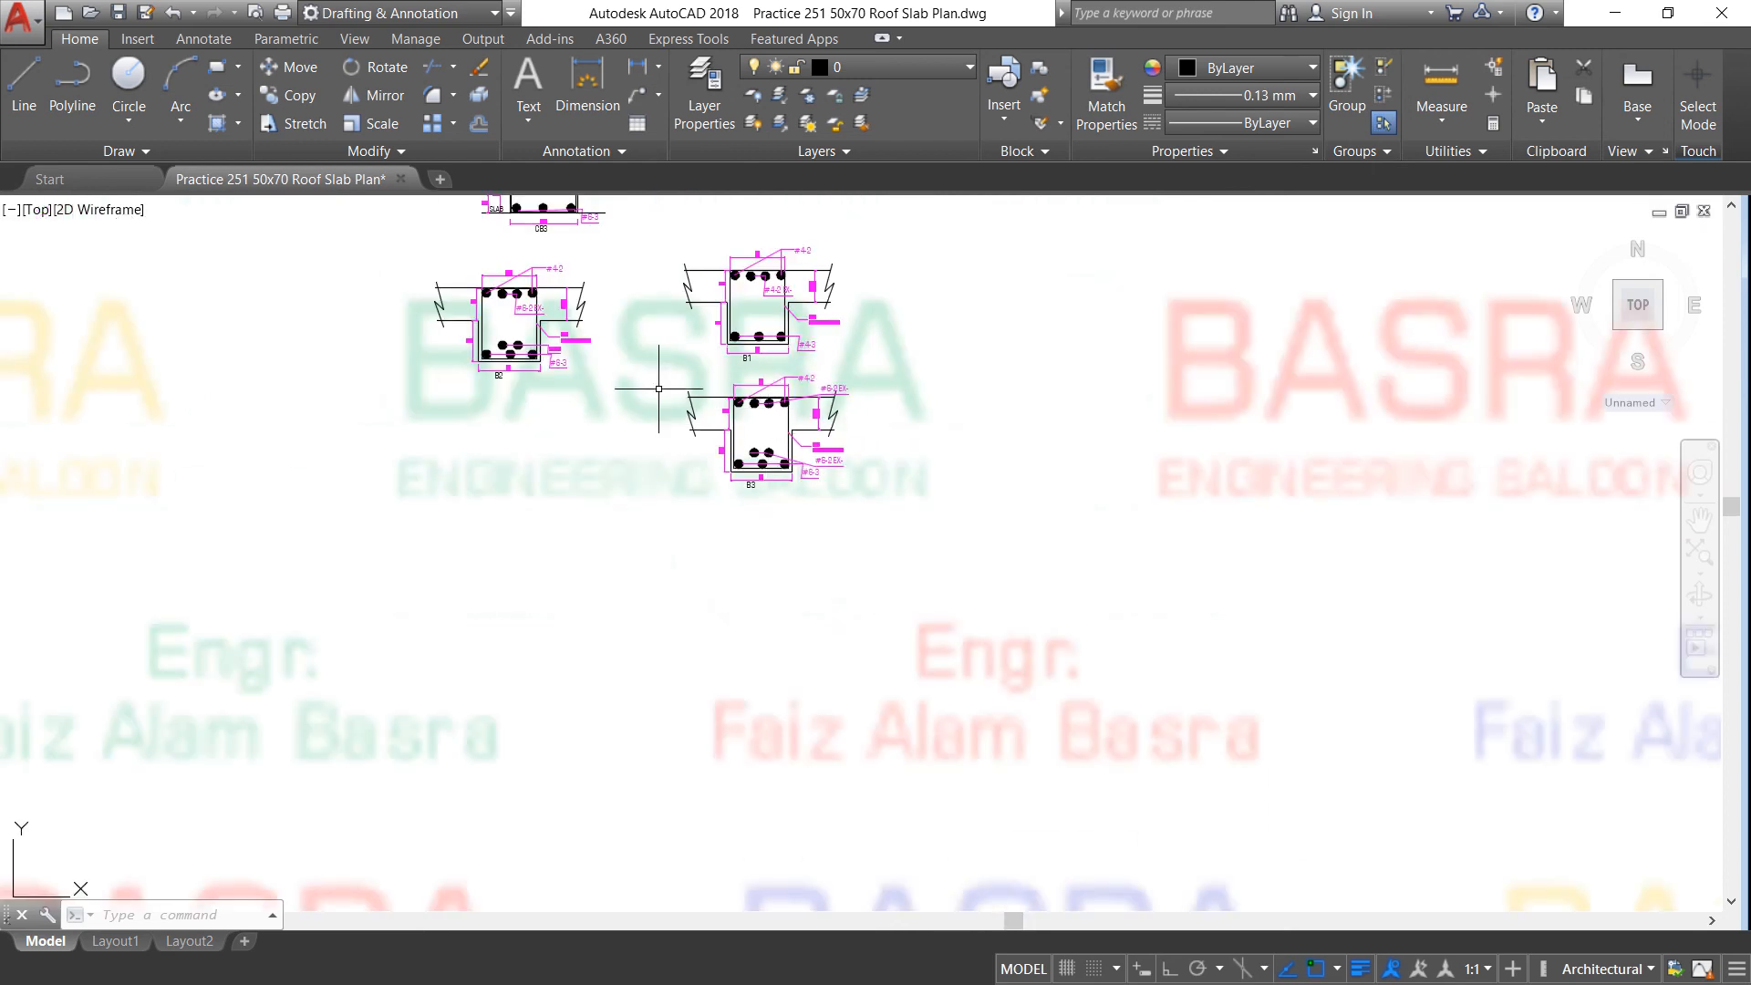
pyautogui.scroll(5, 611, 391)
pyautogui.scroll(-5, 711, 492)
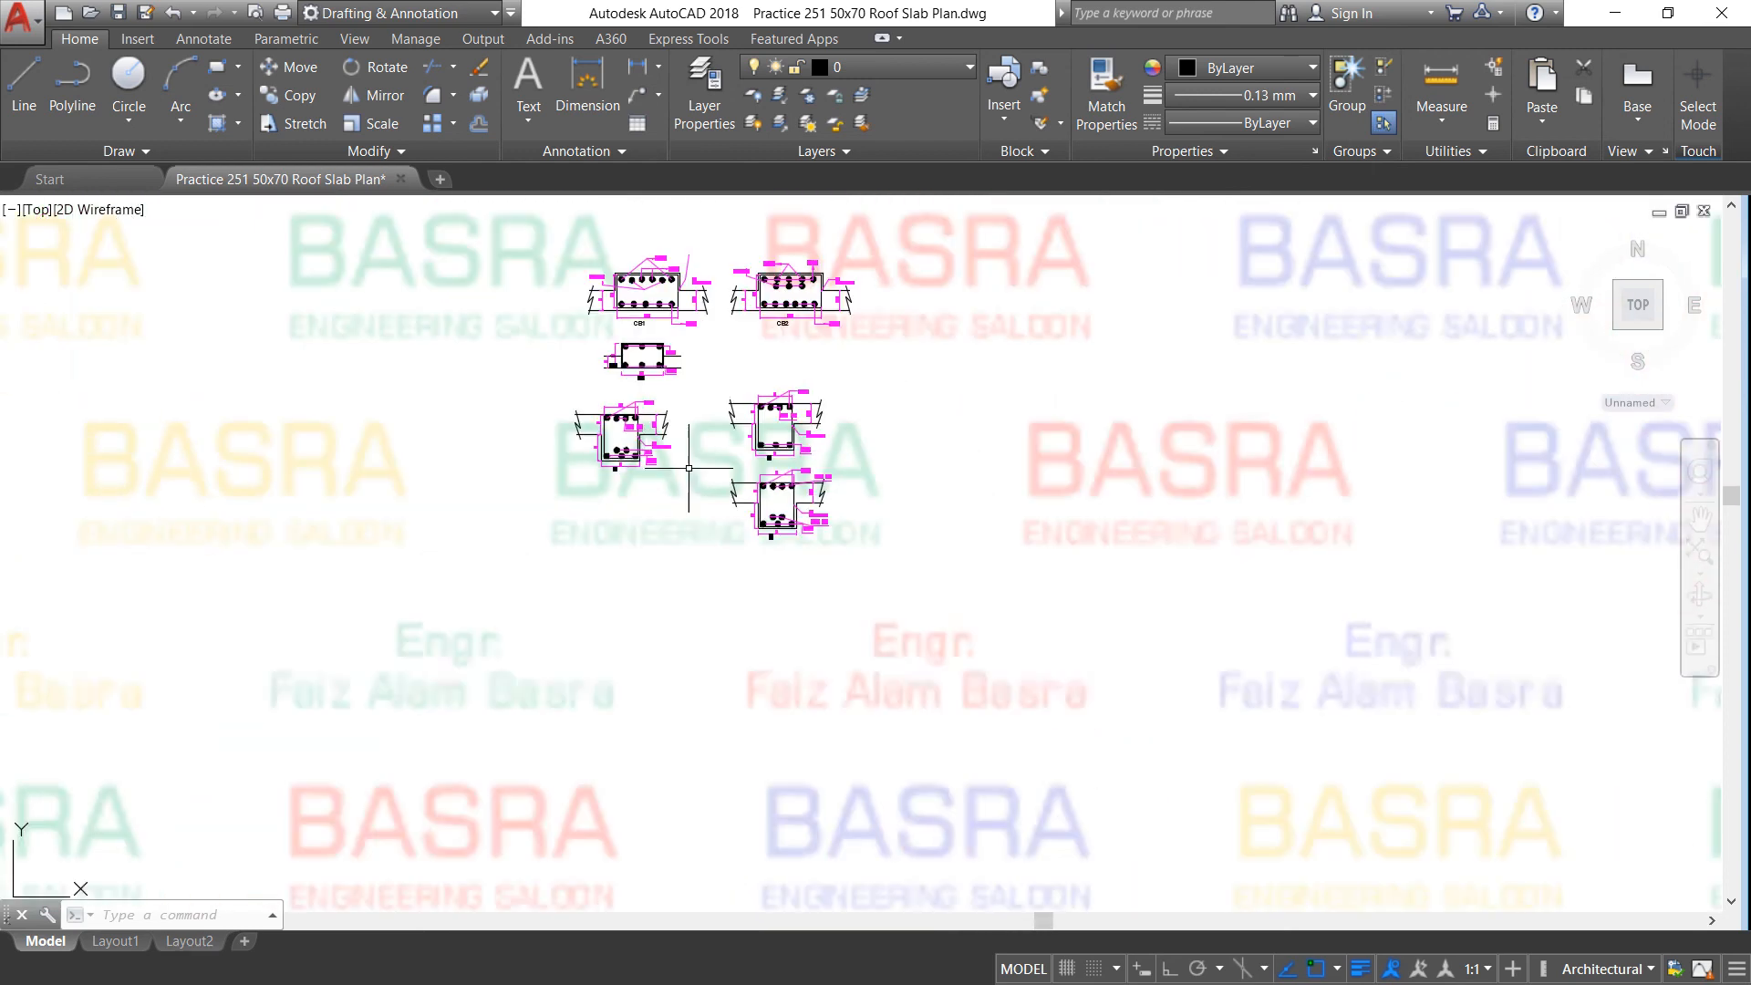
pyautogui.scroll(4, 651, 271)
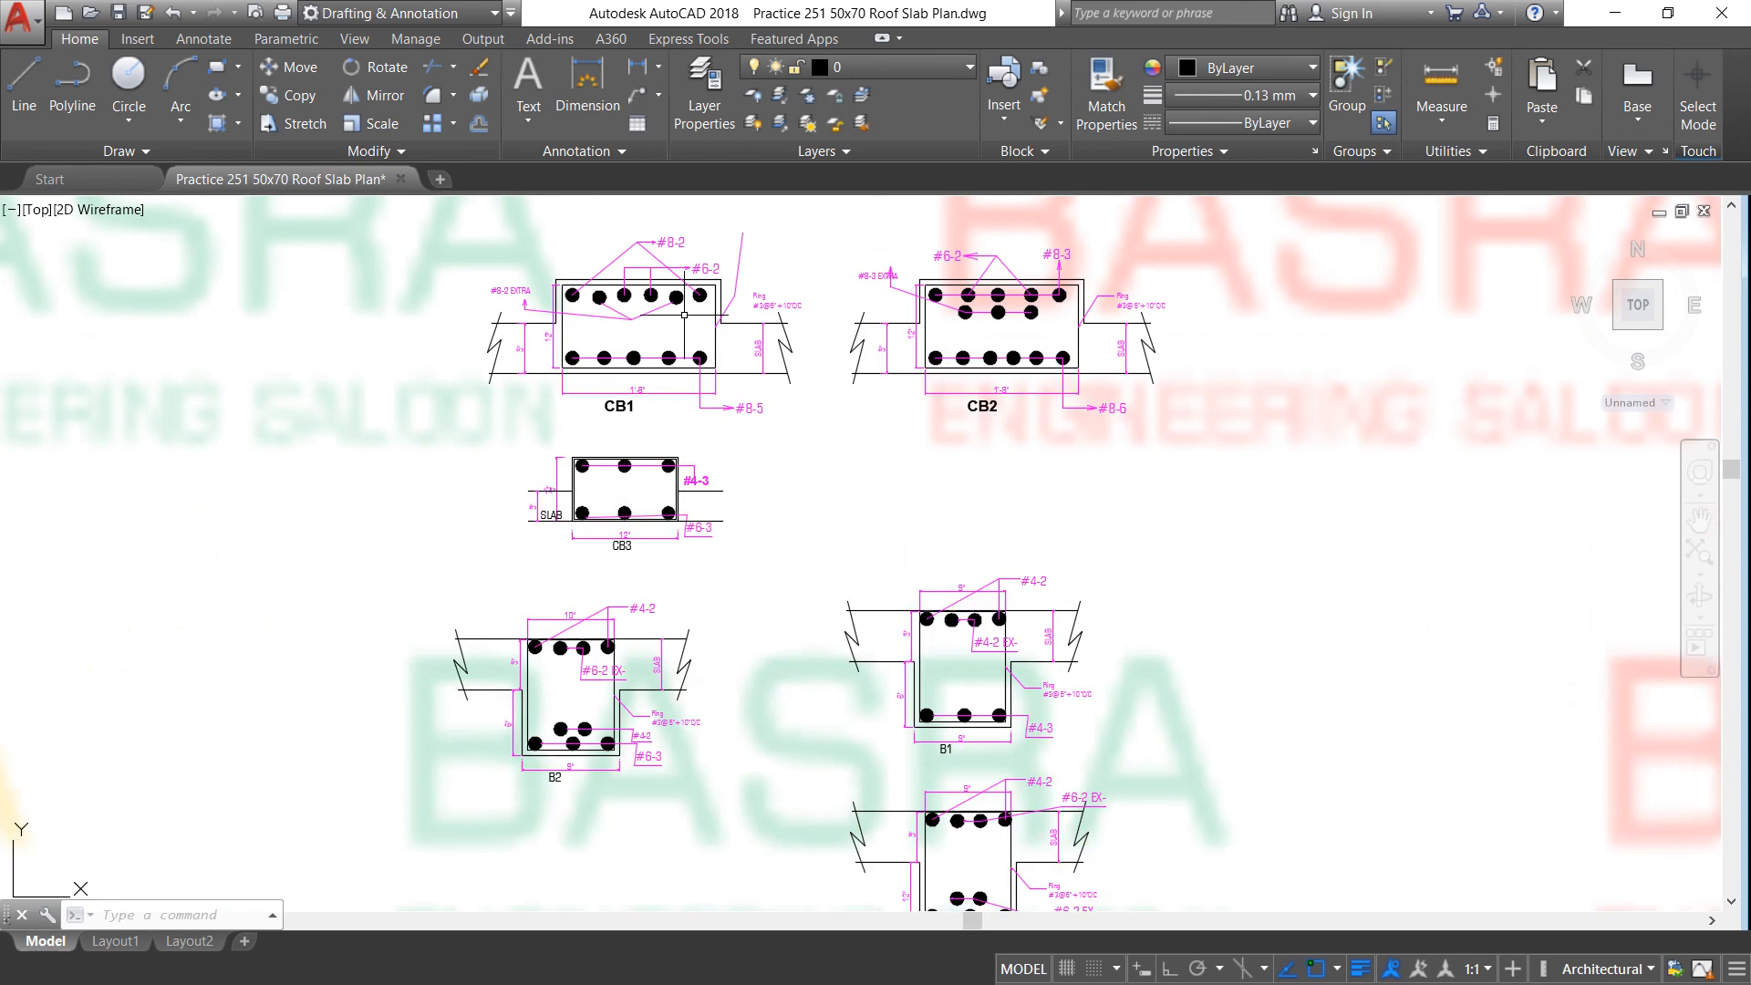
# Step: Review the full reinforcement plan of the double story house once more, looking over its bar layout and the beams around the staircase
pyautogui.scroll(-5, 691, 359)
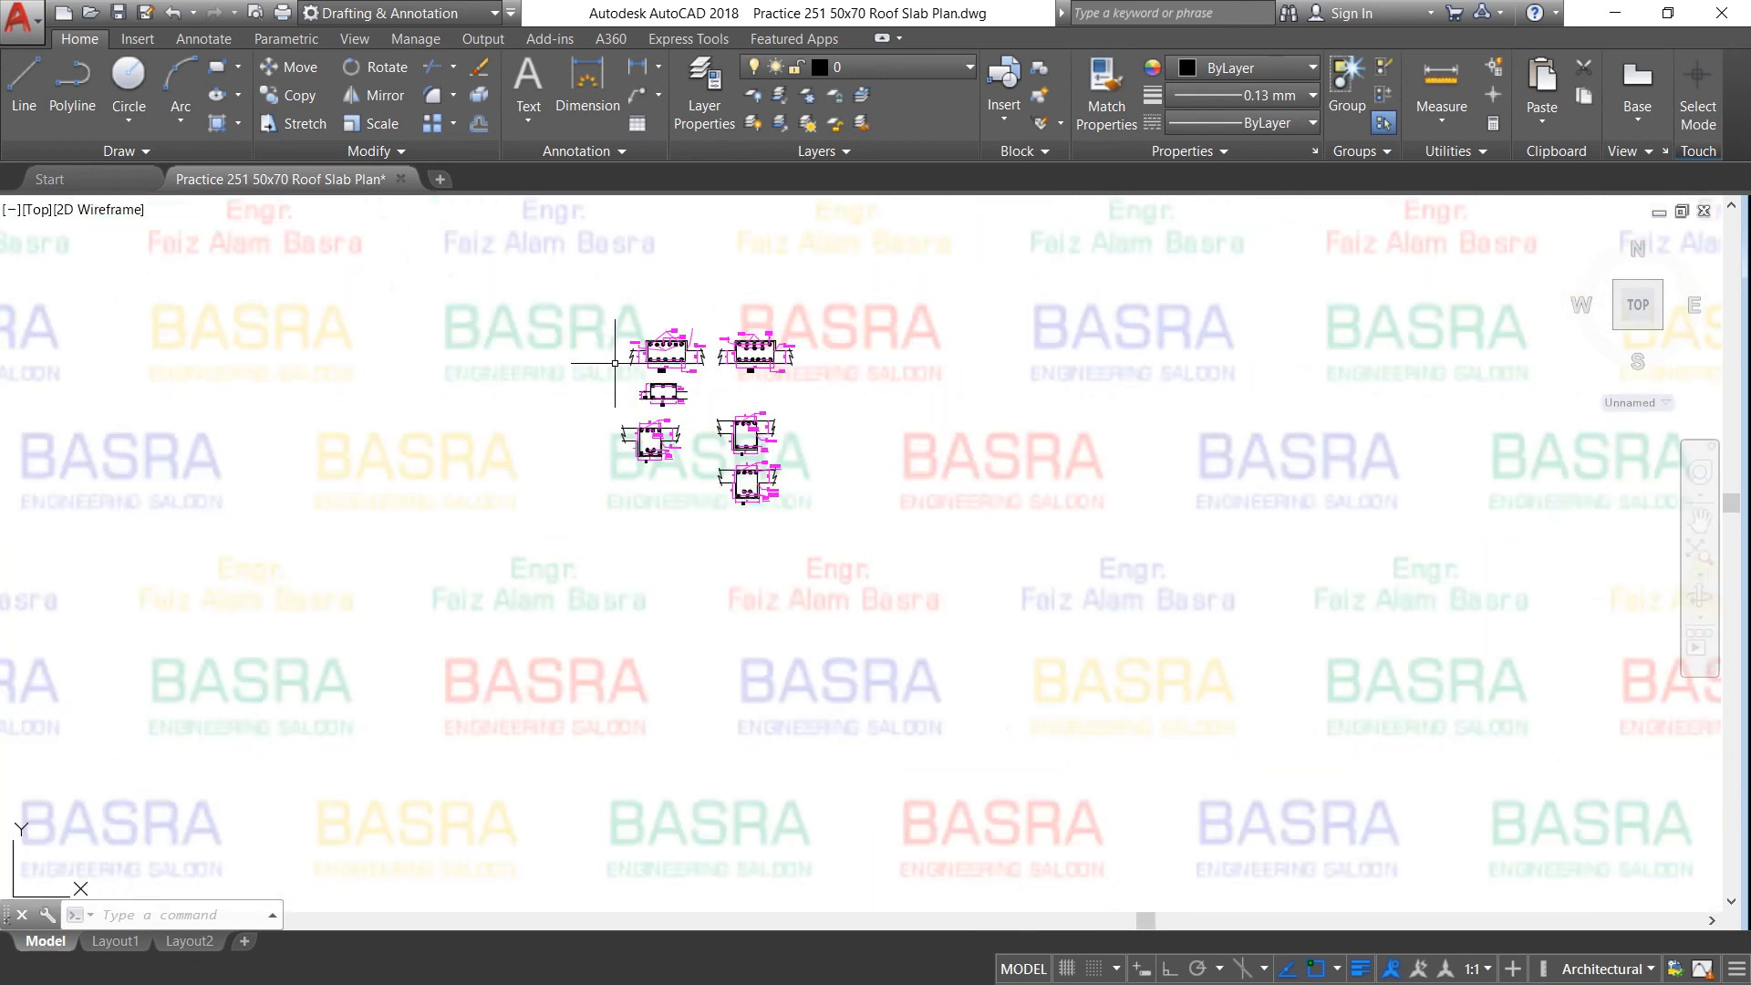
pyautogui.scroll(-3, 828, 371)
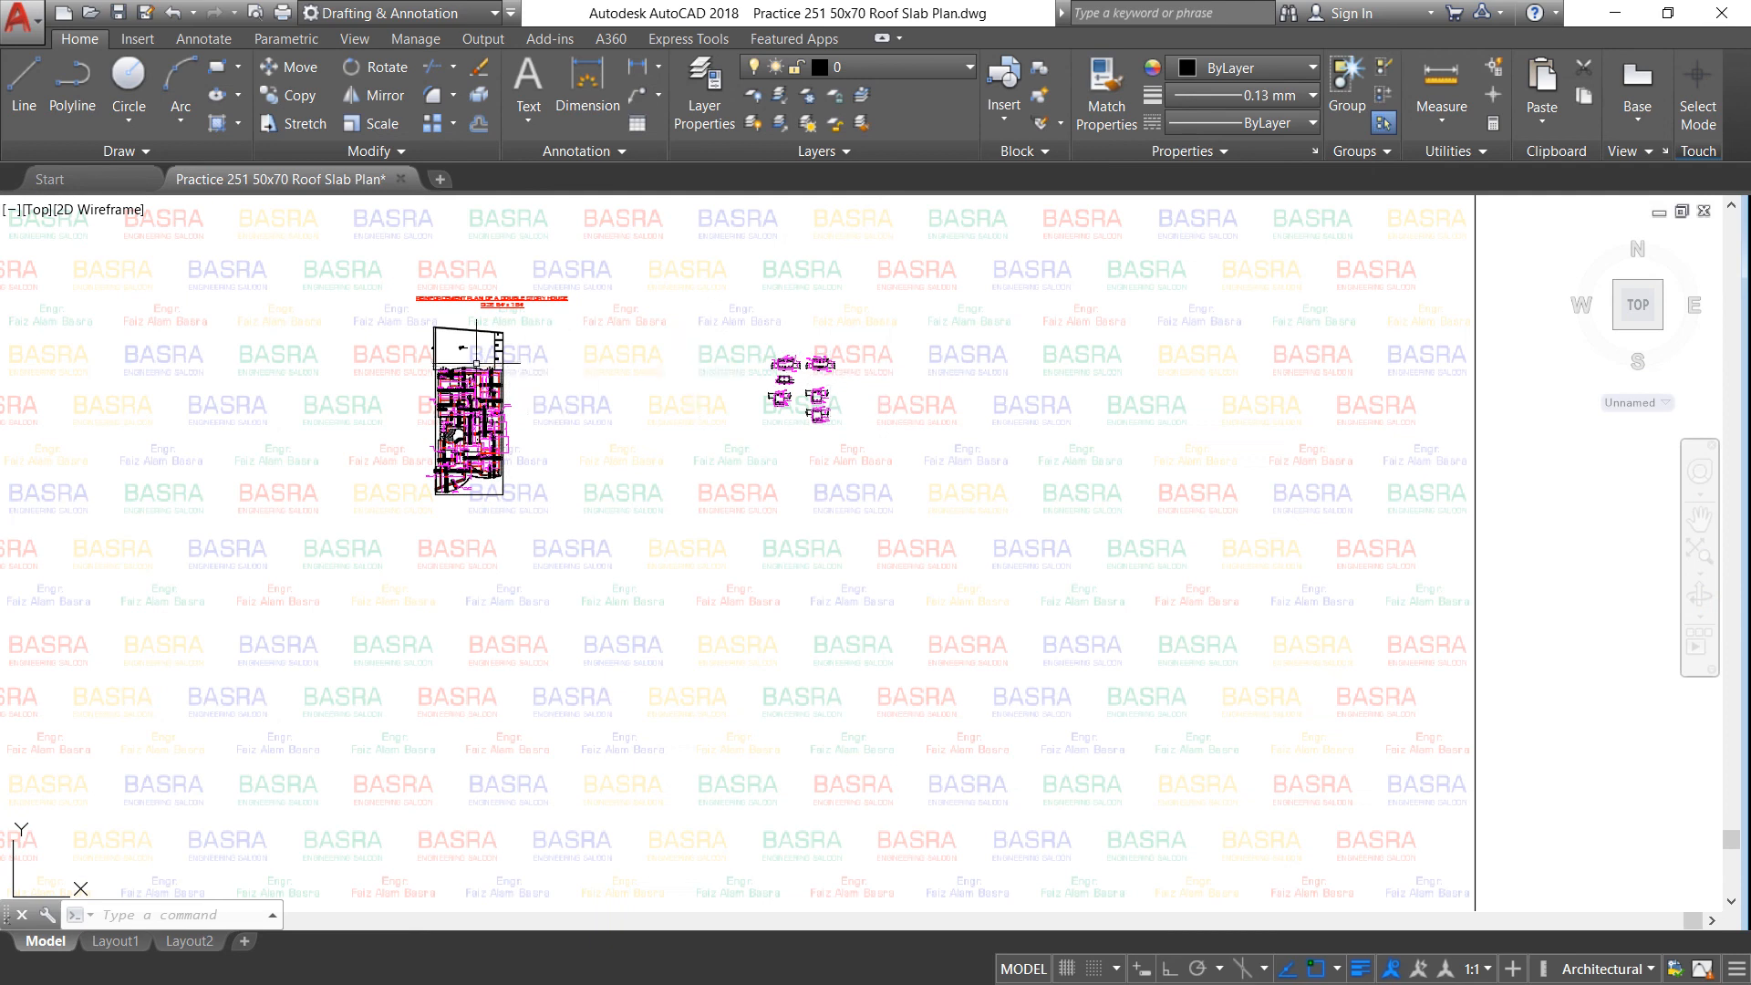
pyautogui.scroll(2, 471, 356)
pyautogui.scroll(2, 446, 329)
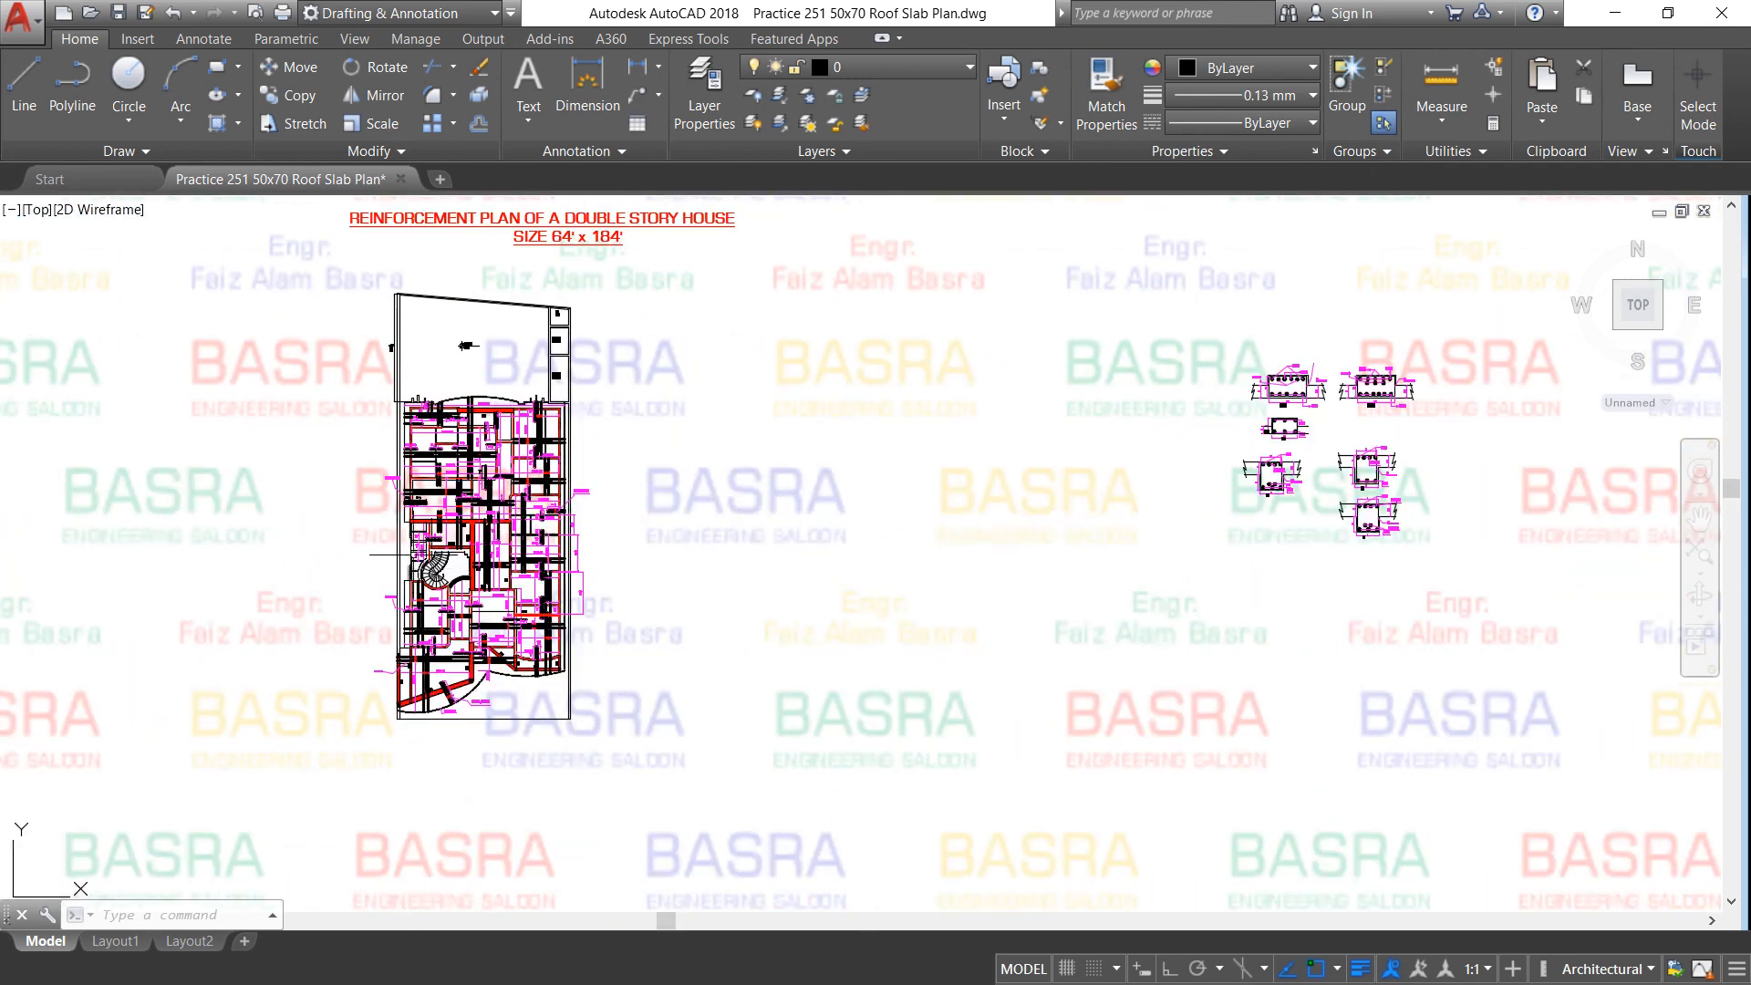
pyautogui.scroll(2, 428, 536)
pyautogui.scroll(-2, 482, 479)
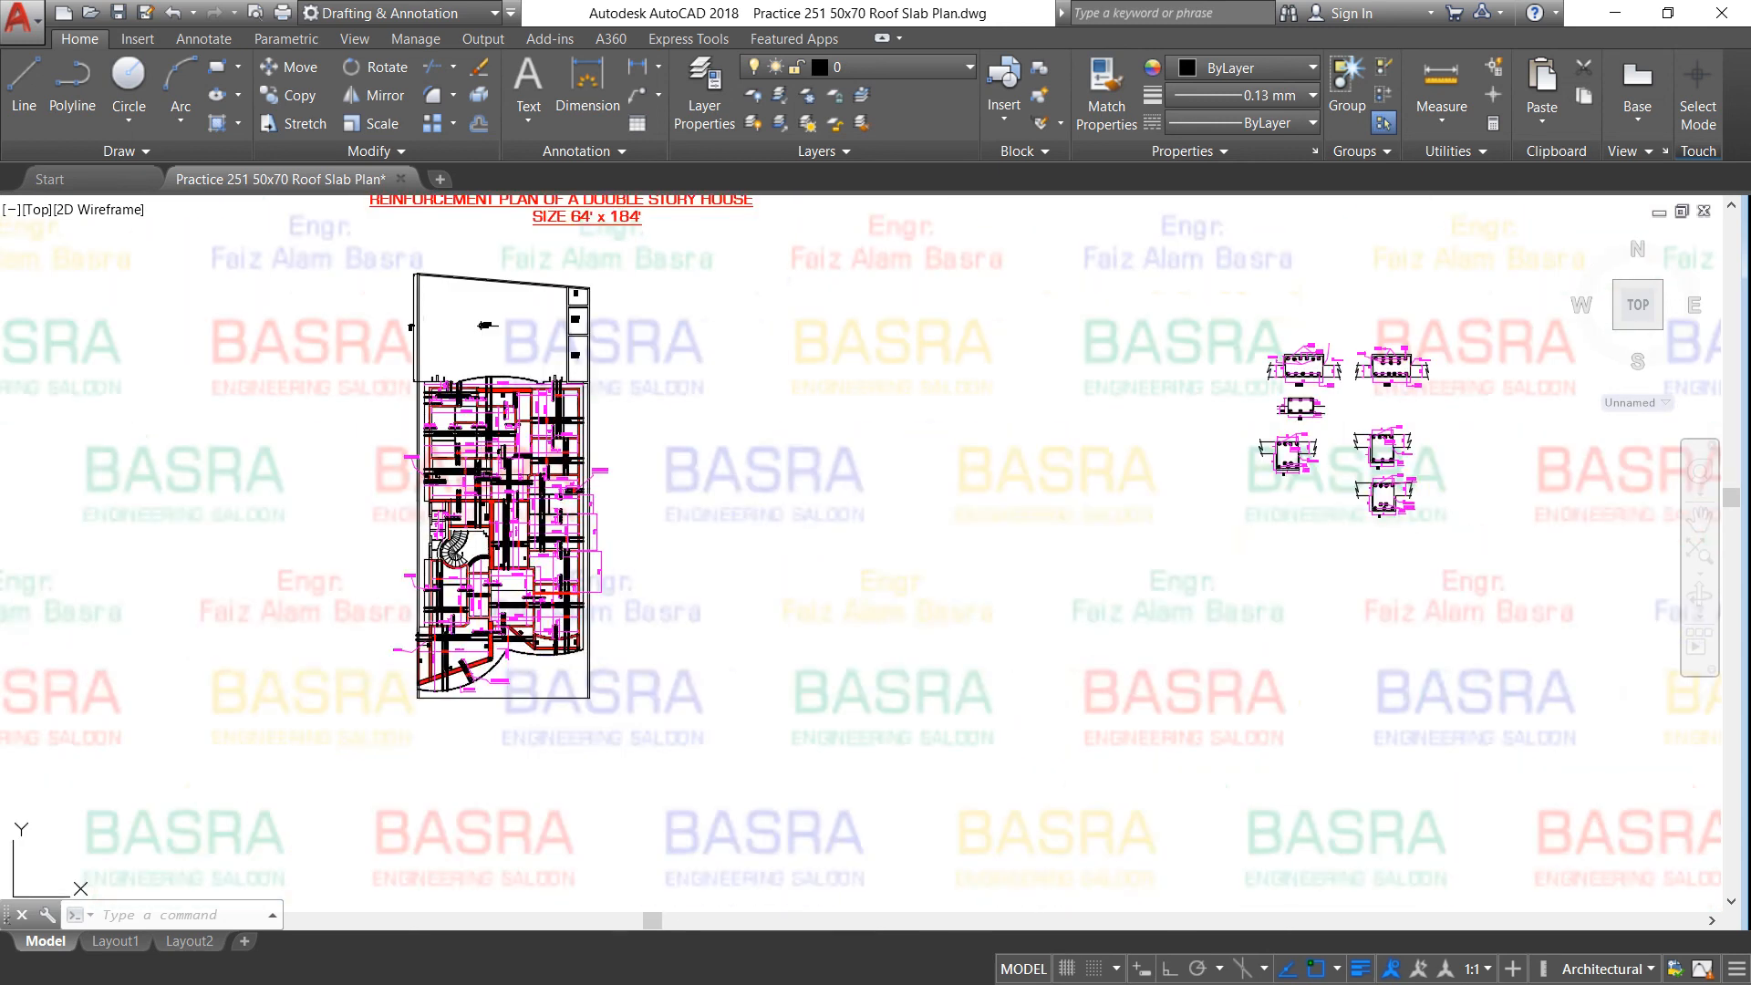
pyautogui.scroll(4, 468, 462)
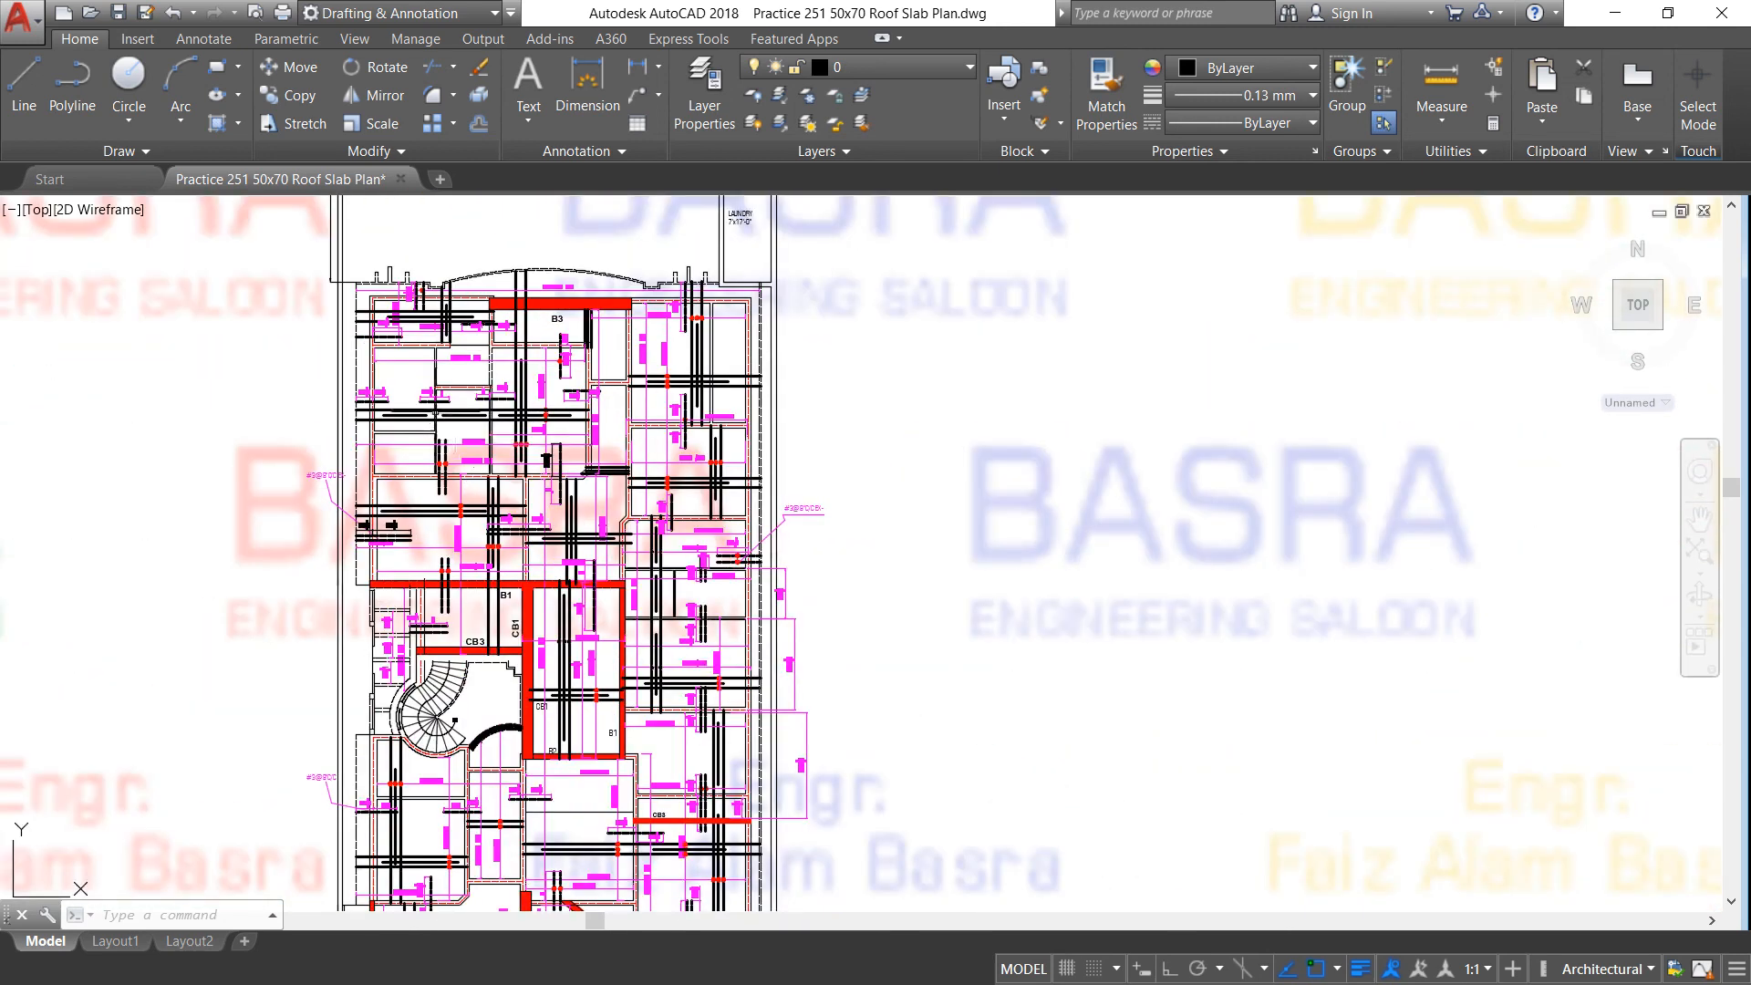
pyautogui.scroll(2, 437, 412)
pyautogui.scroll(-2, 495, 417)
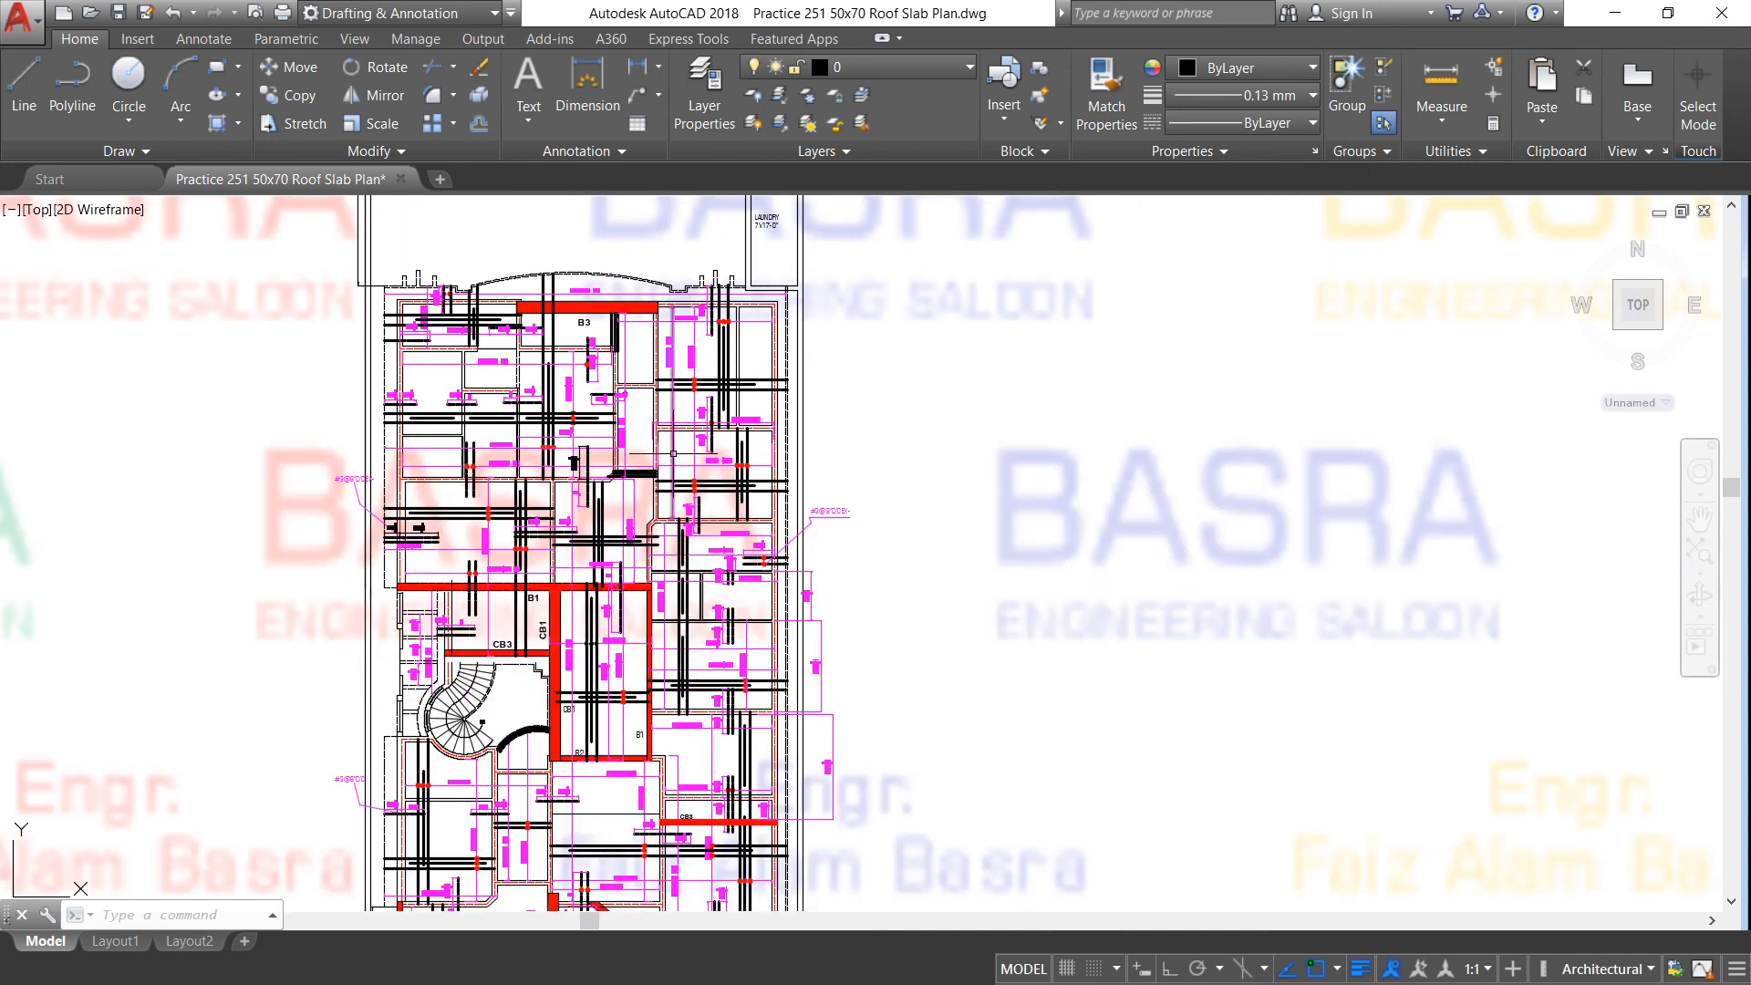
pyautogui.scroll(-3, 725, 472)
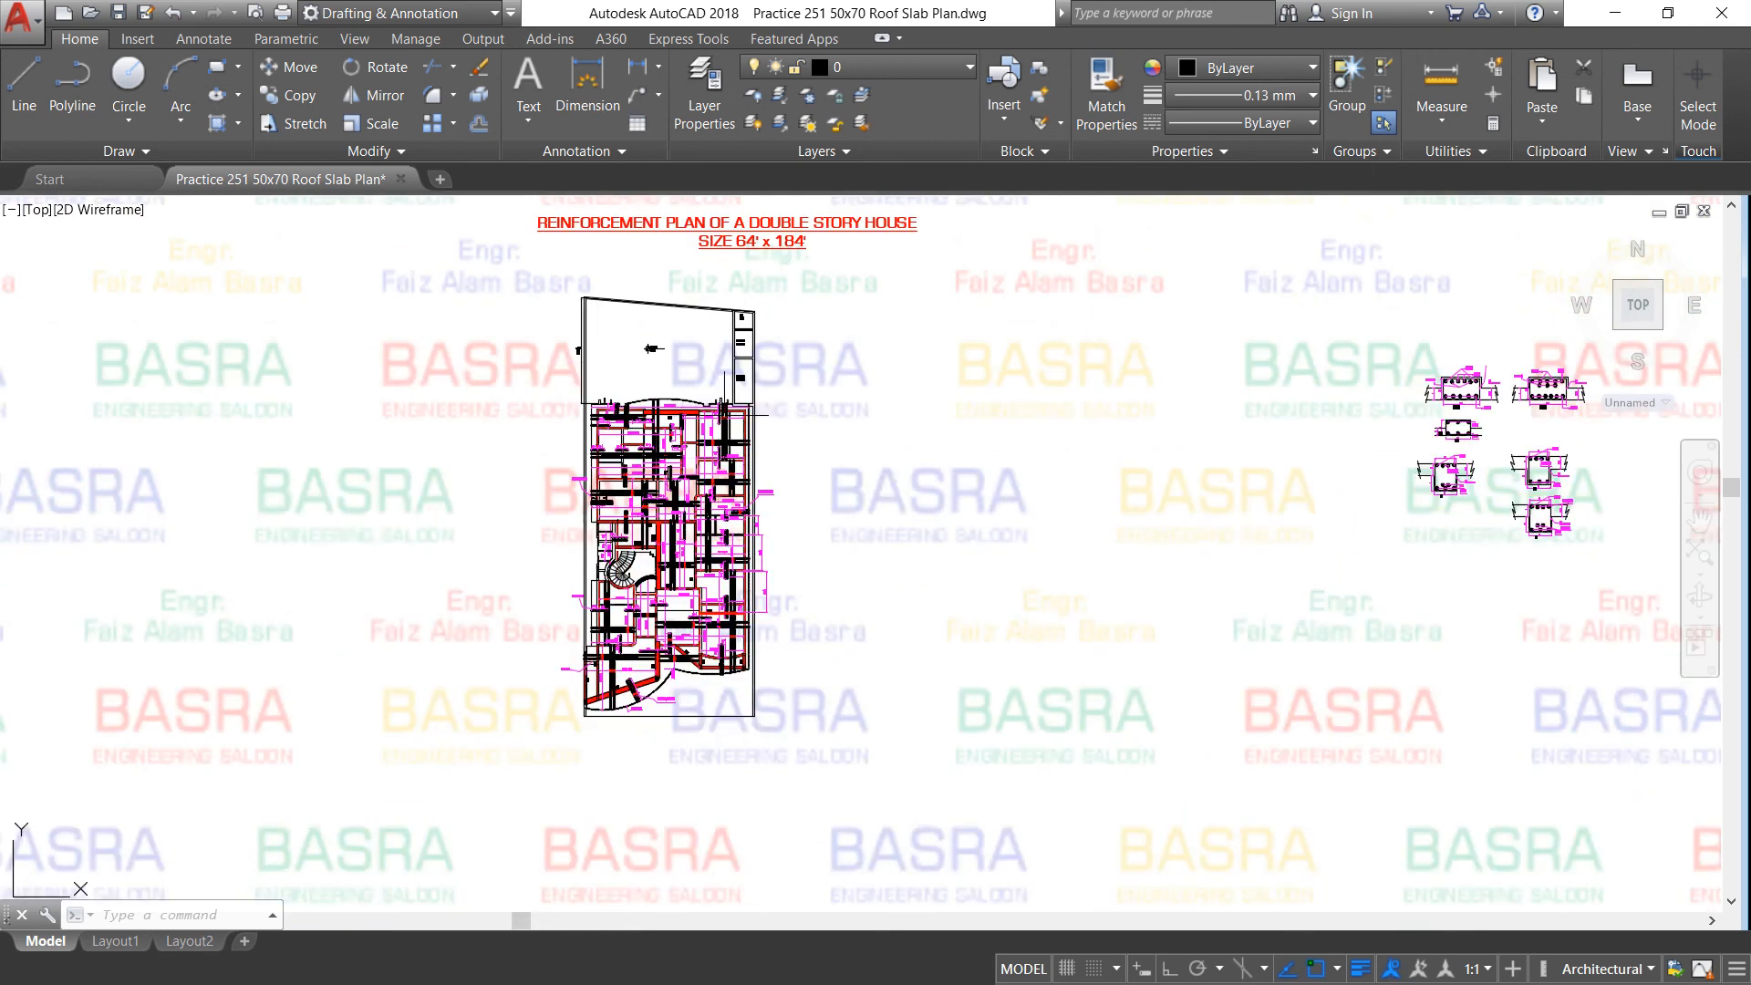